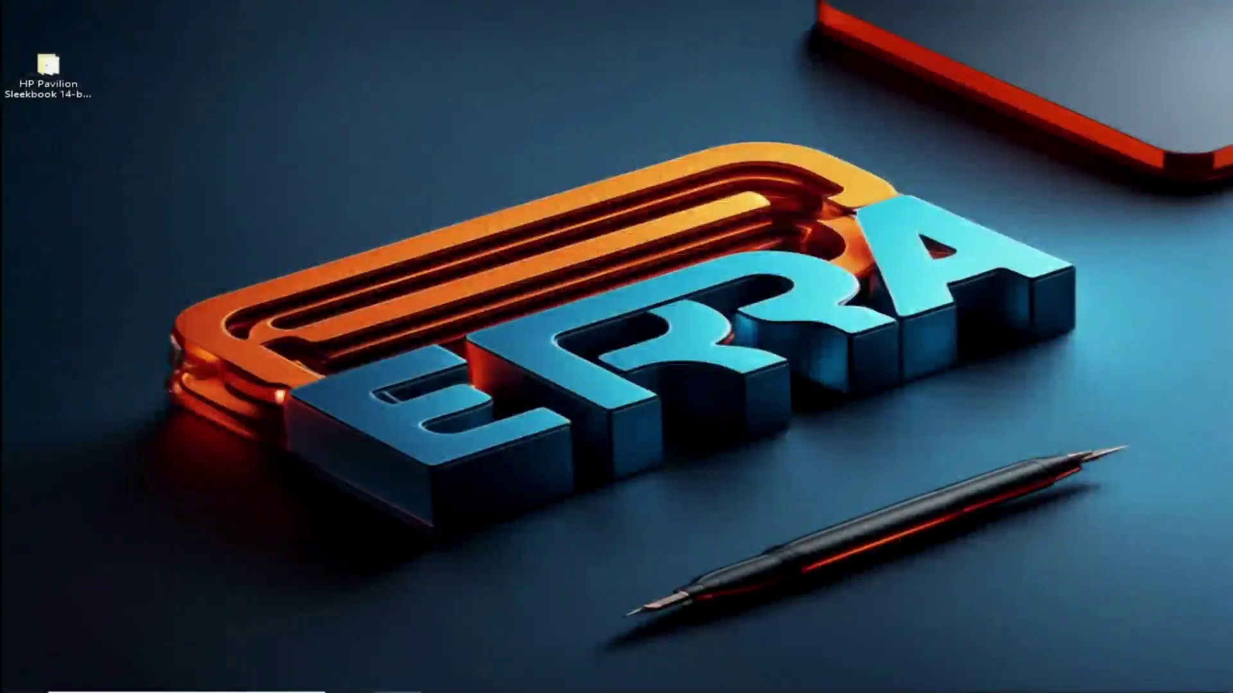
Step: Open the HP Pavilion Sleekbook 14-b014au folder on the desktop and select sp77495.exe
click(57, 79)
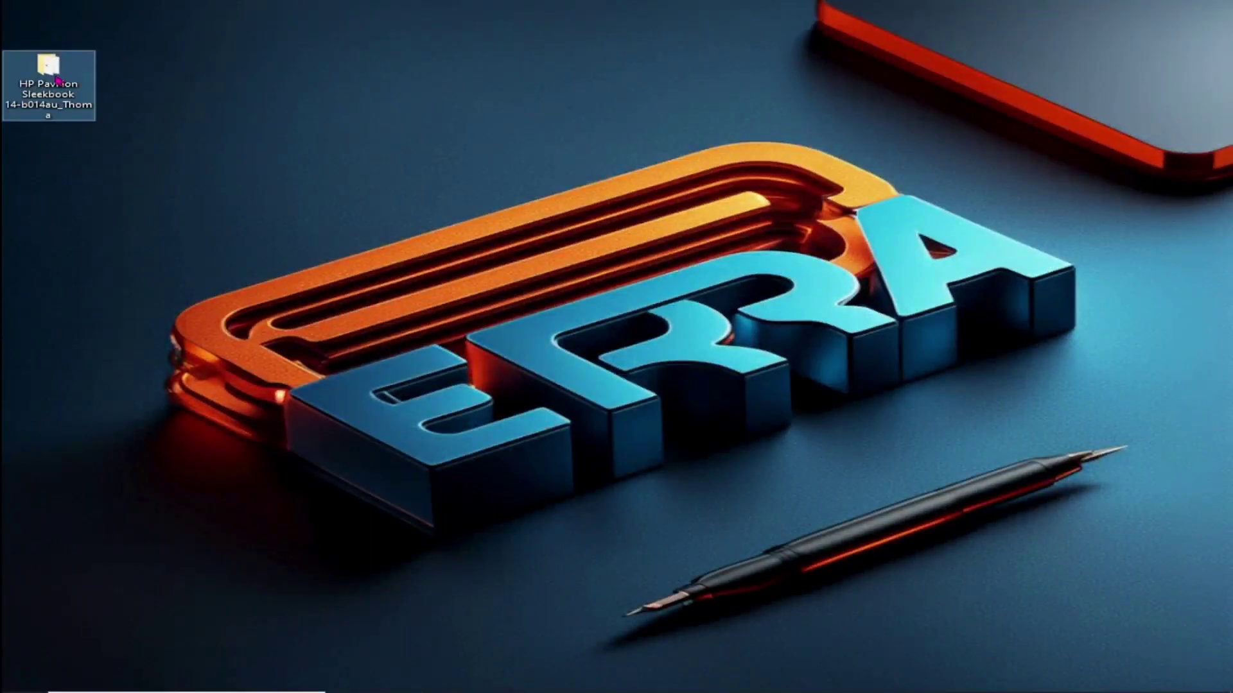
double_click(57, 79)
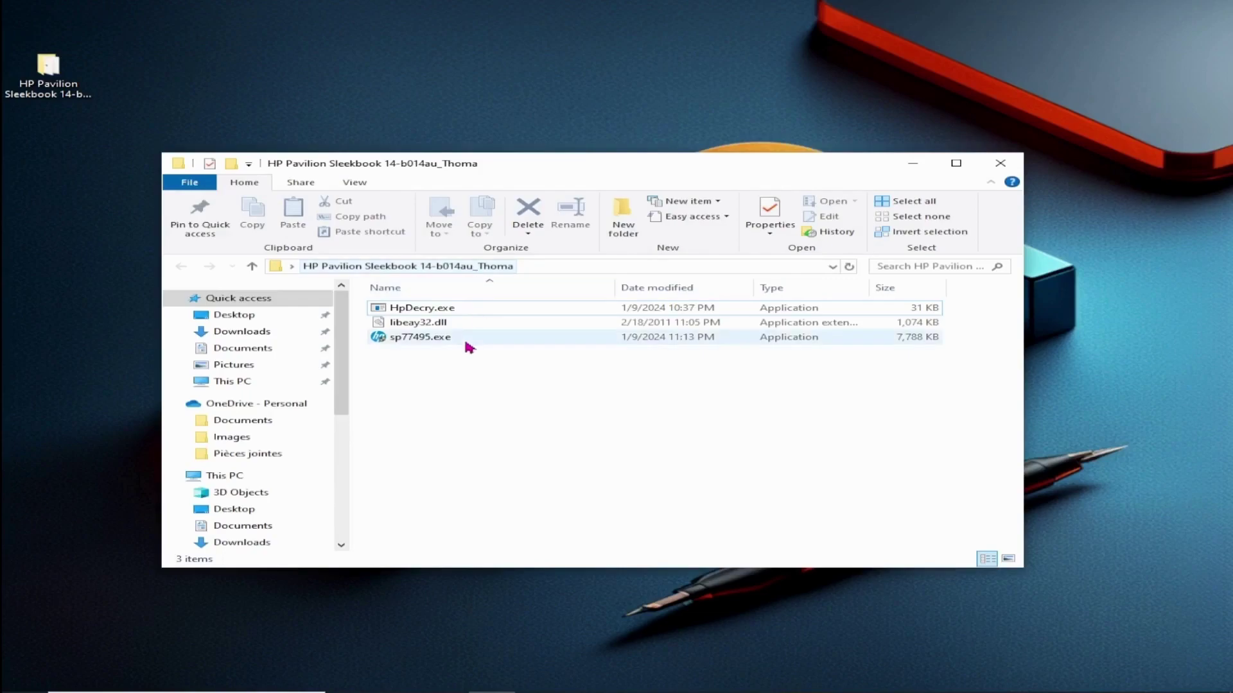
click(450, 340)
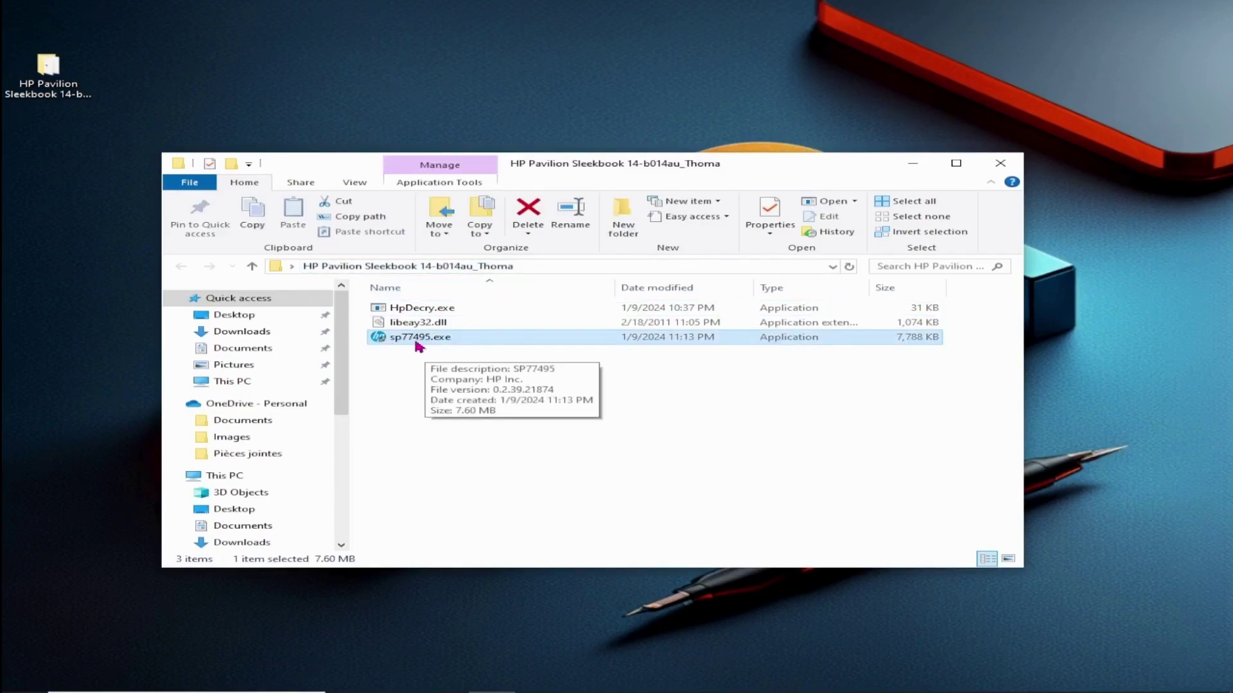
Step: Copy the model name "HP Pavilion Sleekbook 14-b014au" from the desktop folder's name
click(59, 82)
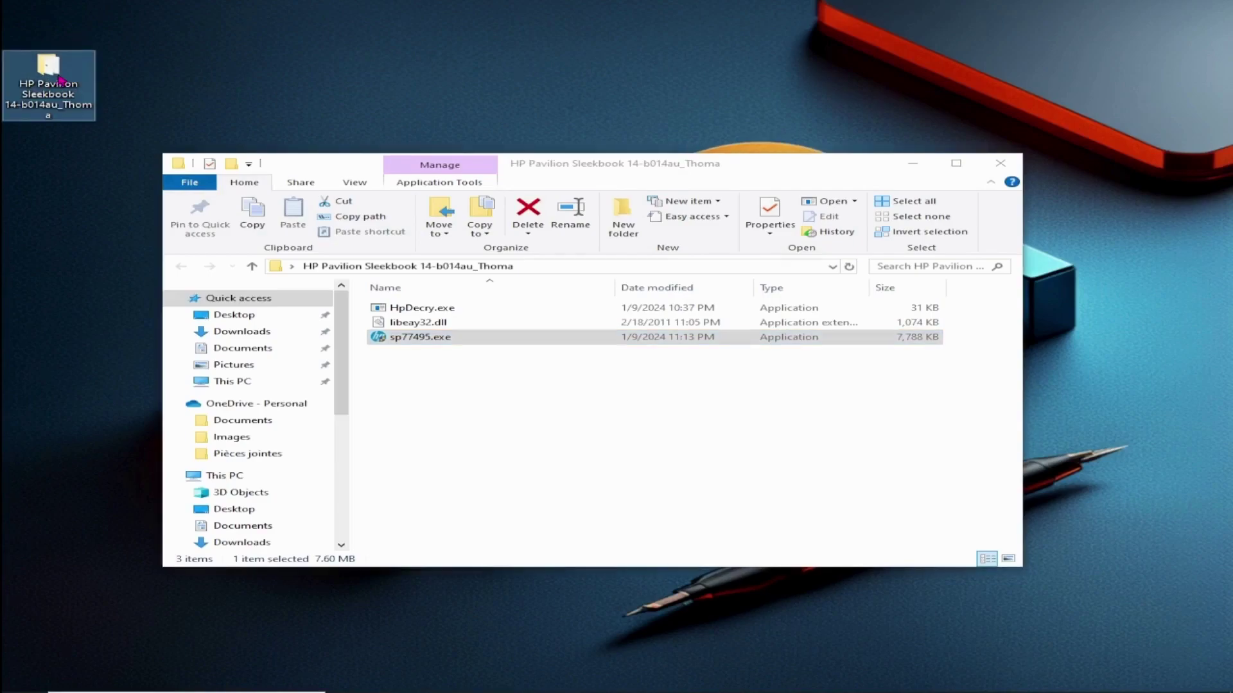
click(59, 80)
drag(18, 86, 54, 105)
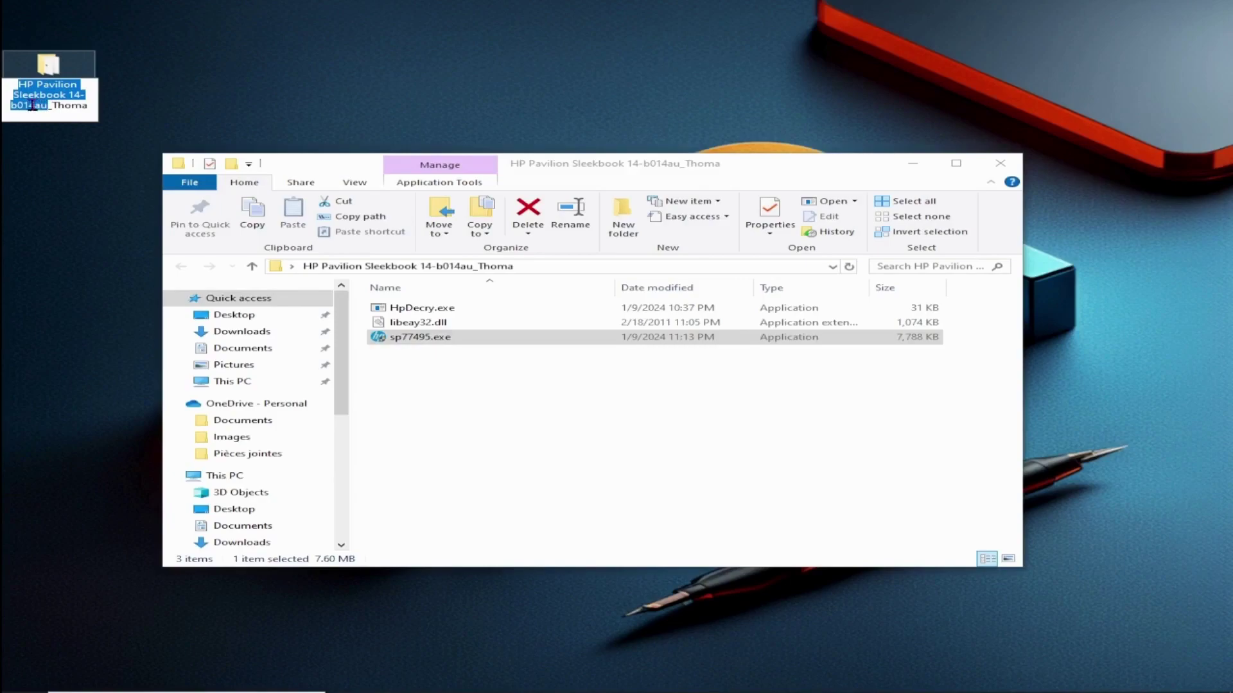
right_click(33, 101)
click(84, 145)
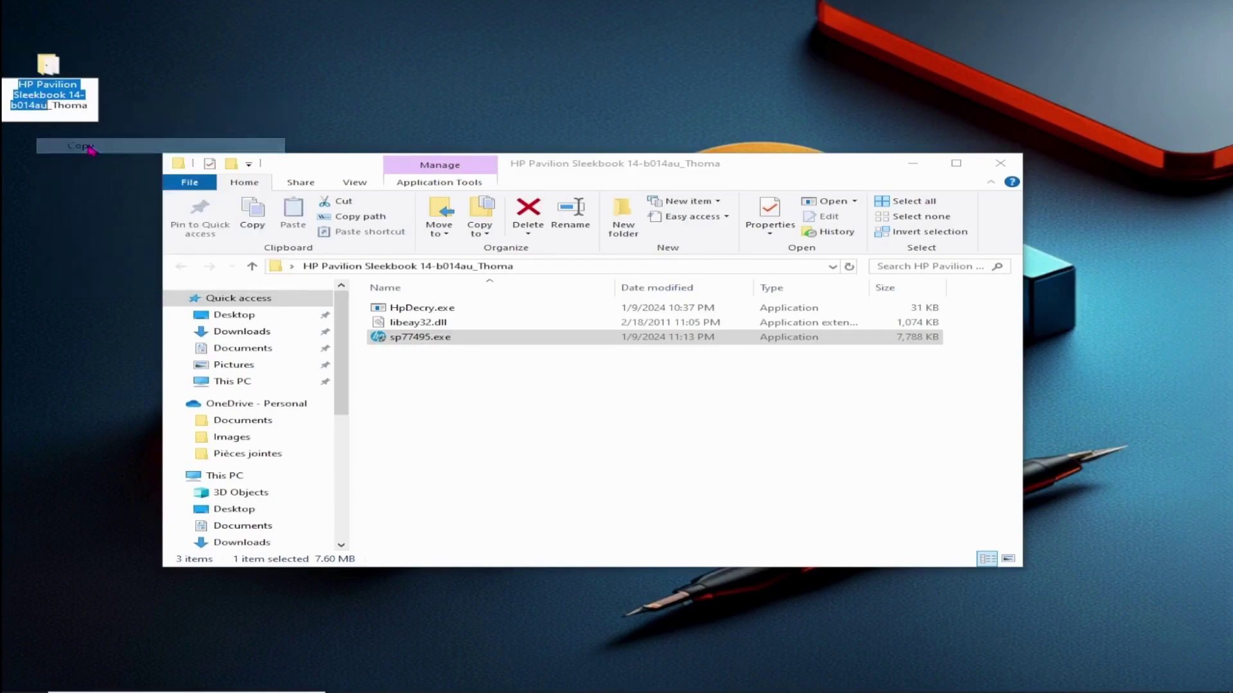
Step: Switch to Chrome, search Google for "HP Pavilion Sleekbook 14-b014au bios" and open the HP Software and Driver result
click(681, 679)
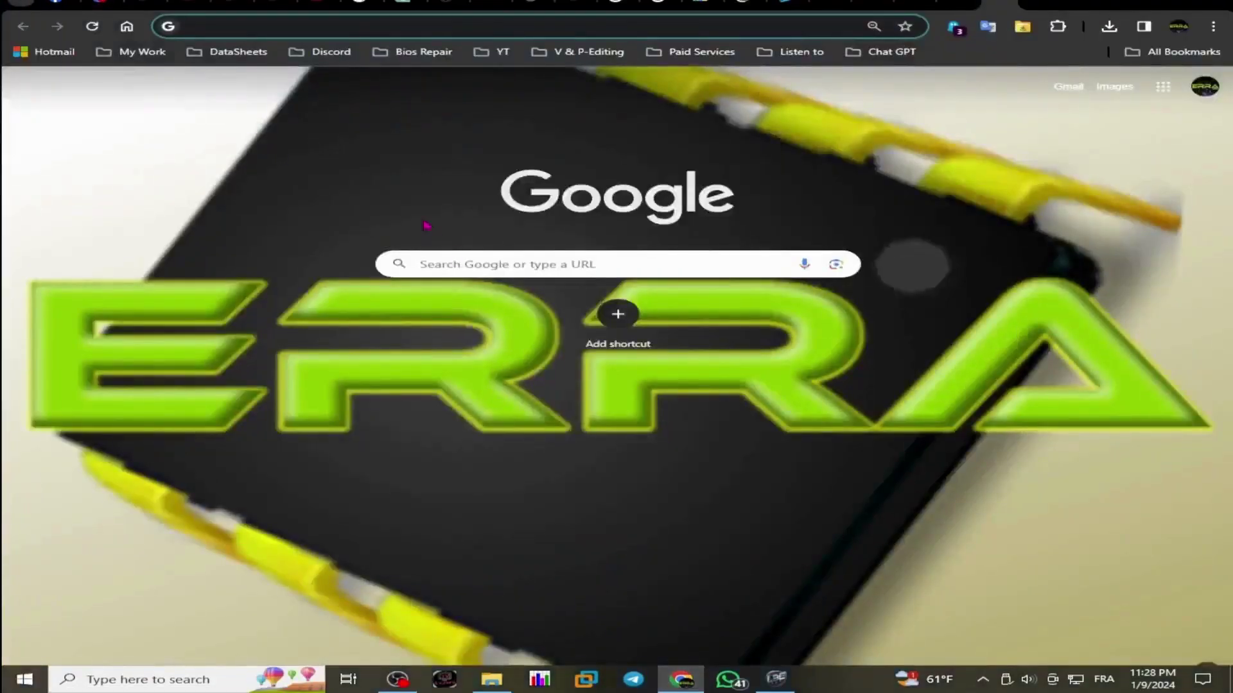
click(357, 23)
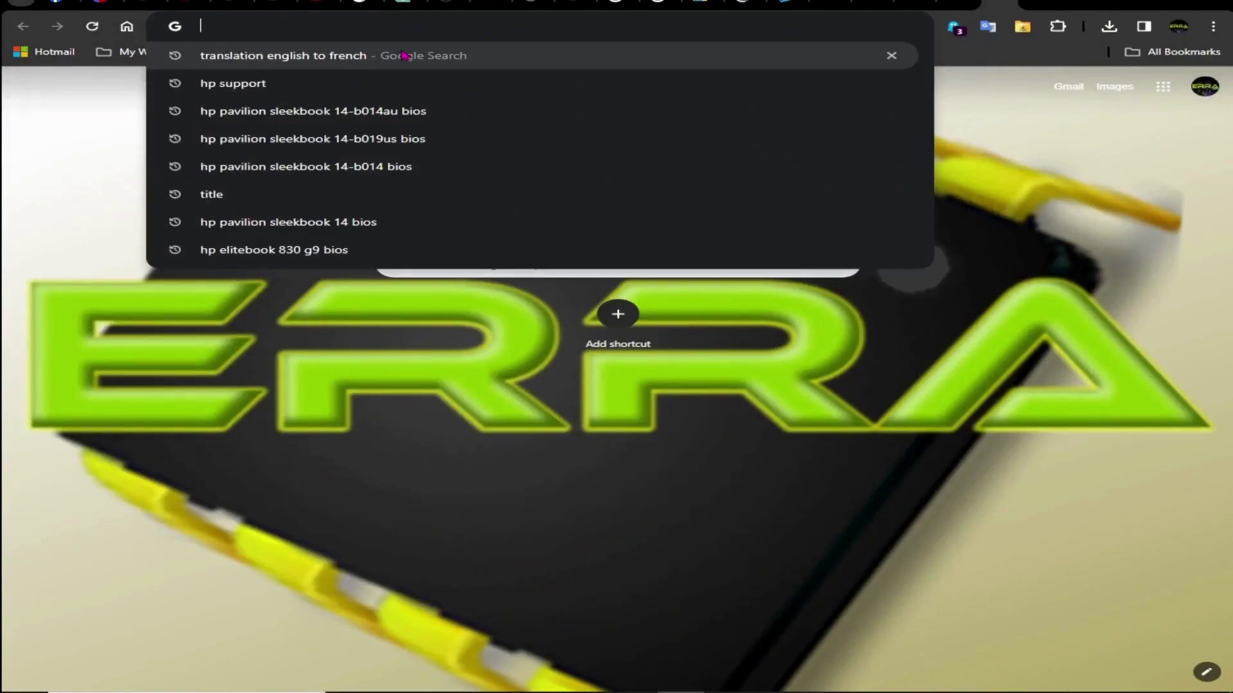
key(ctrl+v)
text(bios)
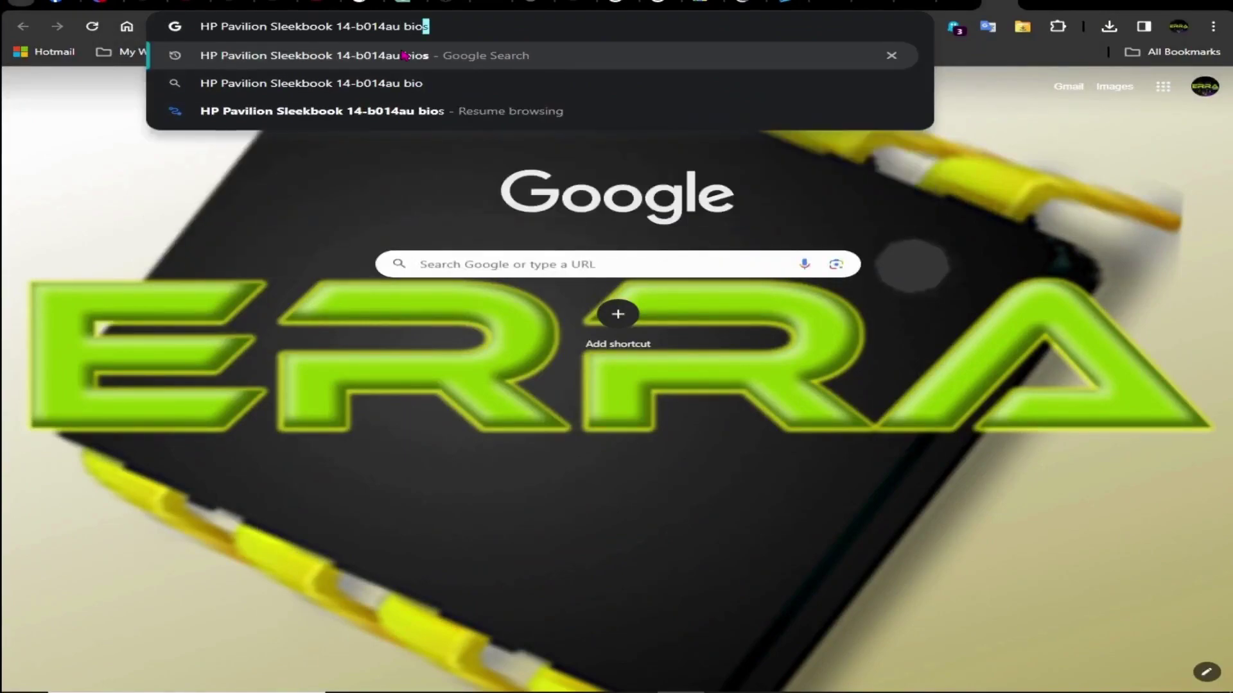
key(Return)
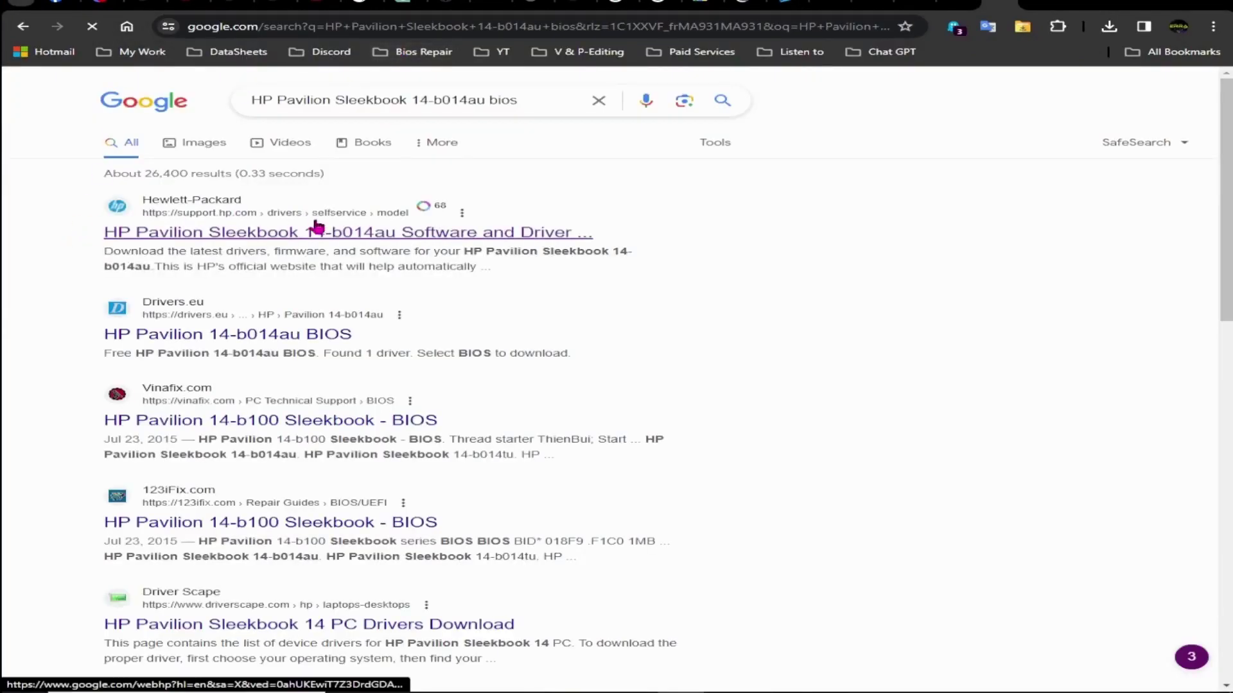
click(395, 251)
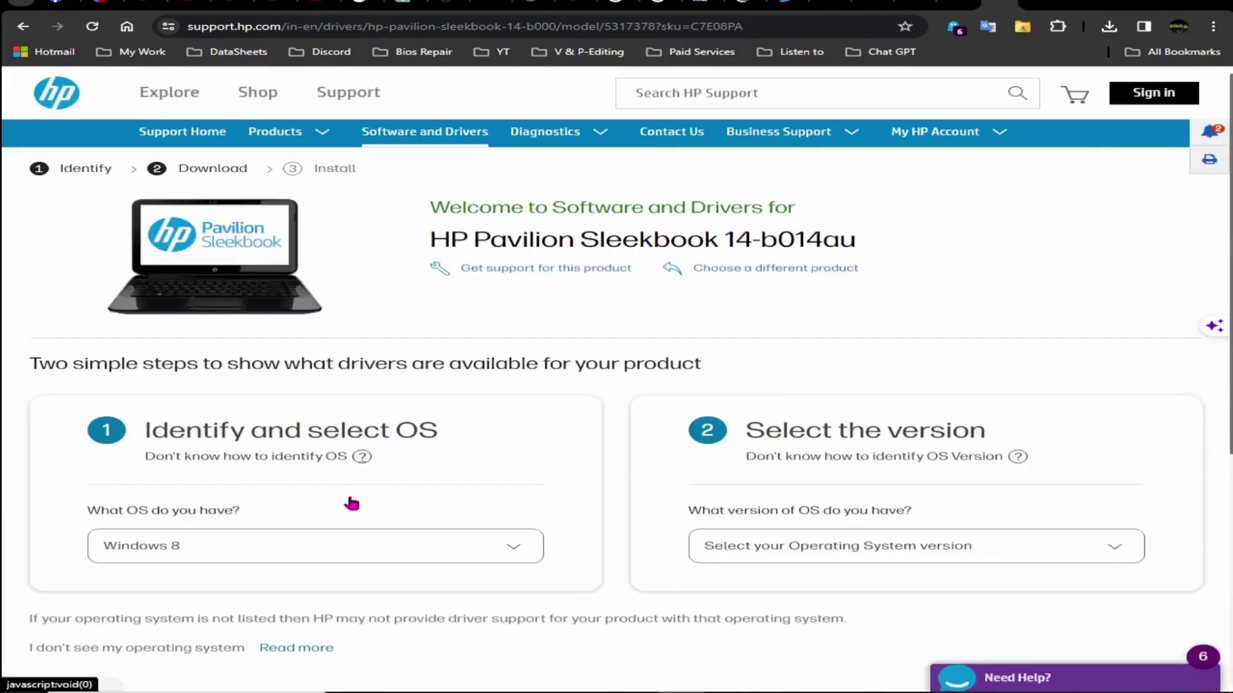
Step: Choose Windows 8 as the operating system and Windows 8 (64-bit) as the version, and submit the selection
click(418, 550)
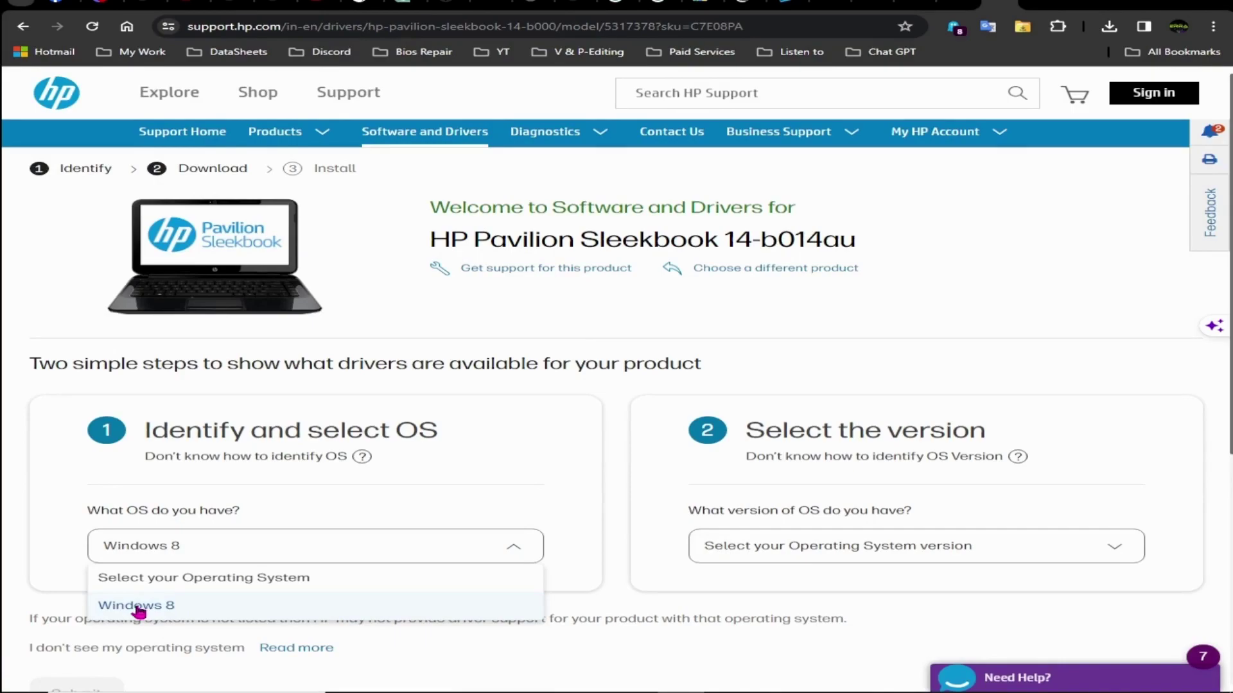
click(795, 556)
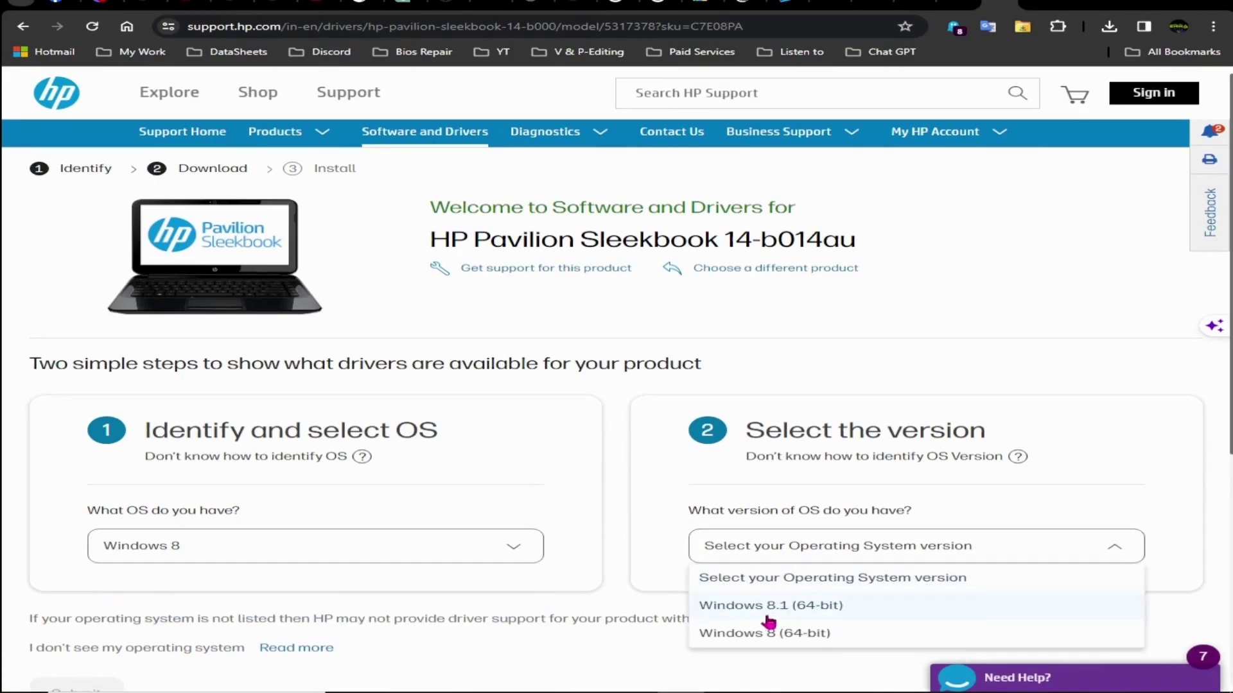
click(432, 544)
click(163, 605)
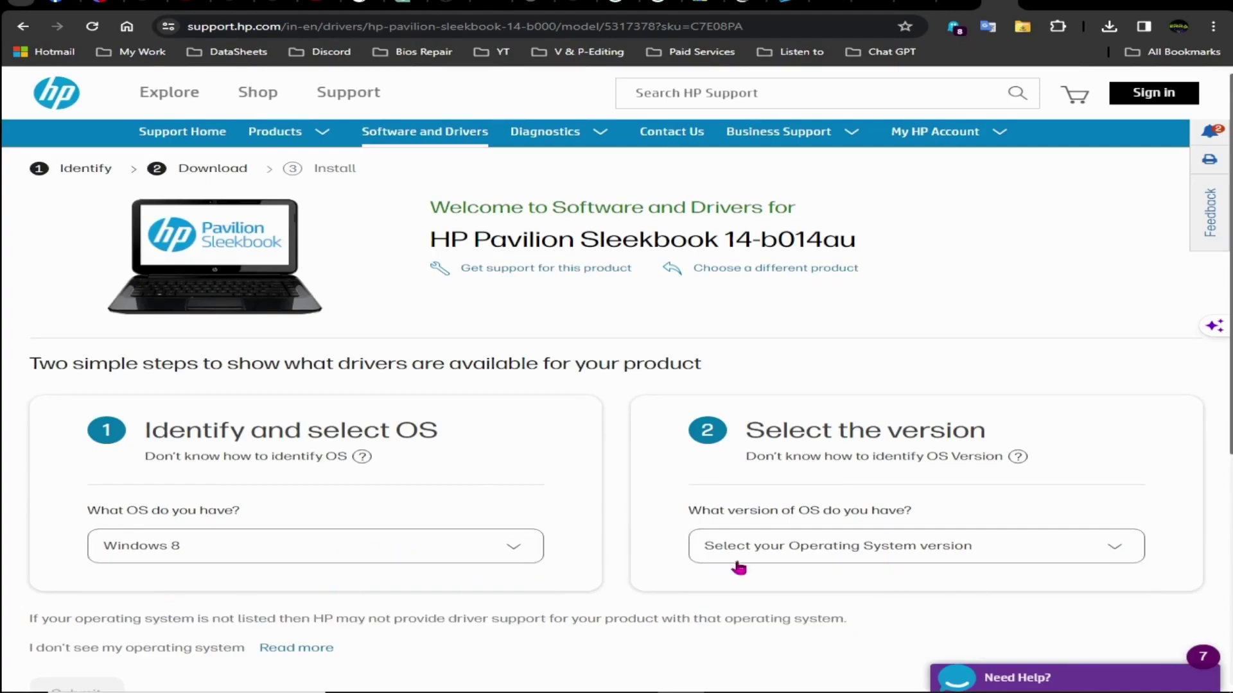
click(767, 551)
click(765, 634)
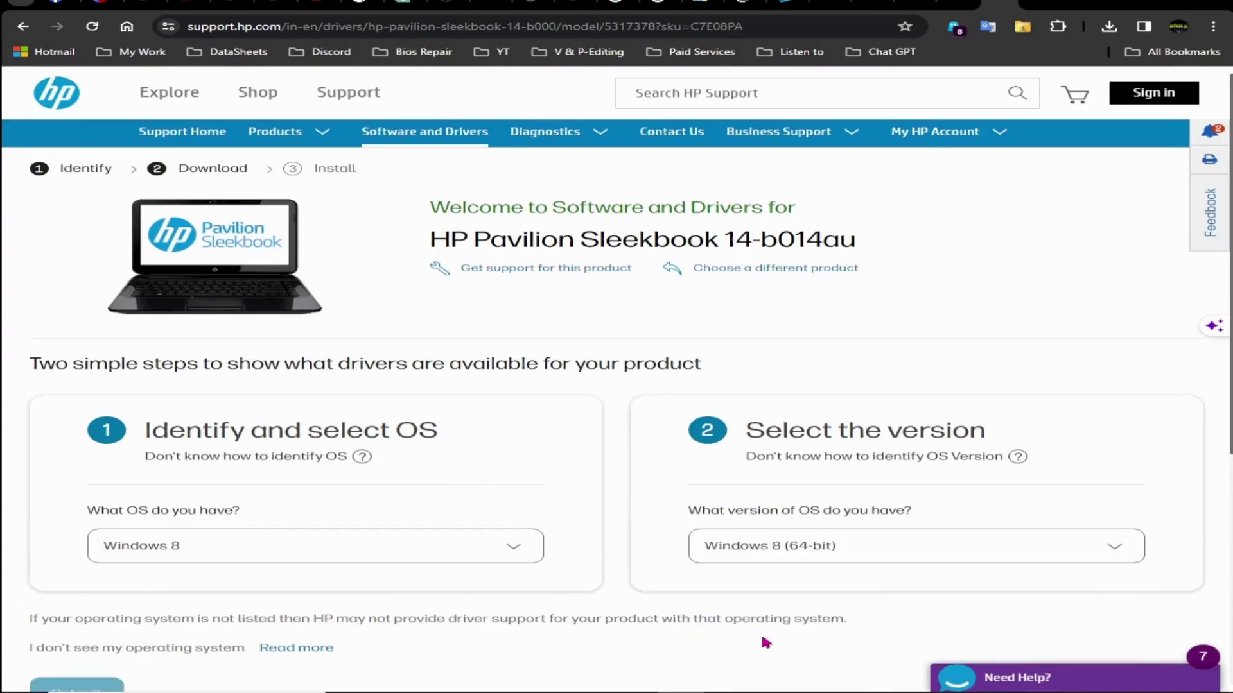
scroll(260, 580, down, 1)
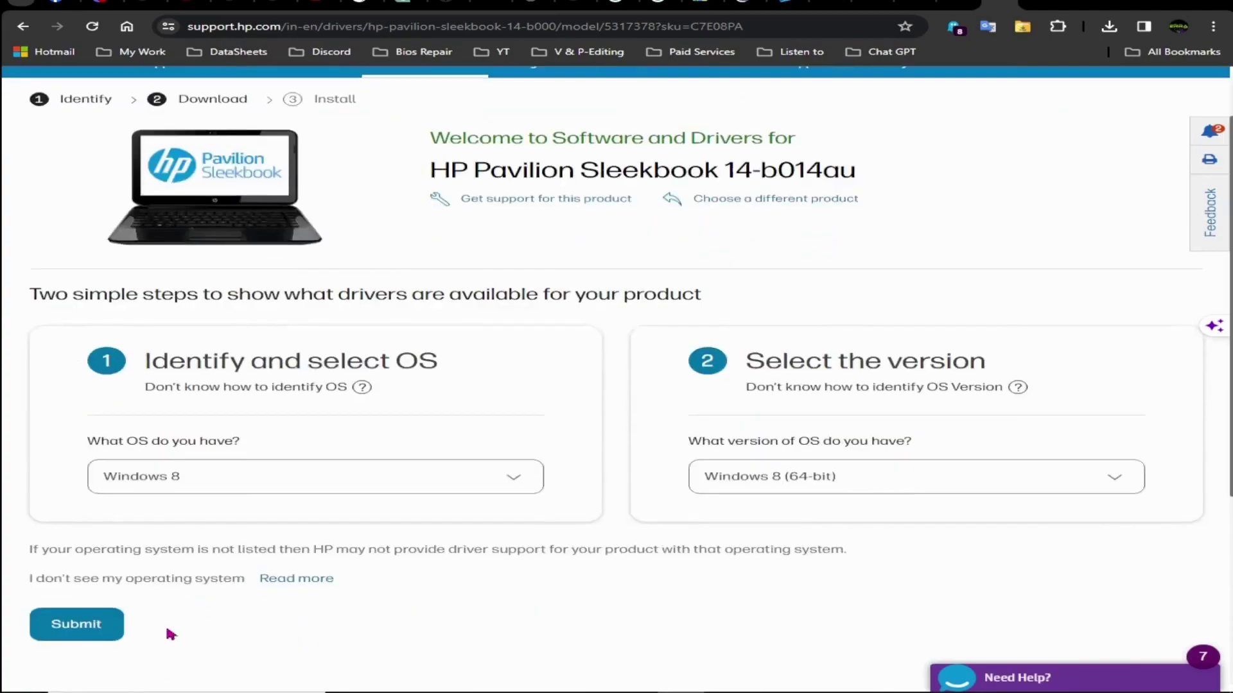
click(96, 624)
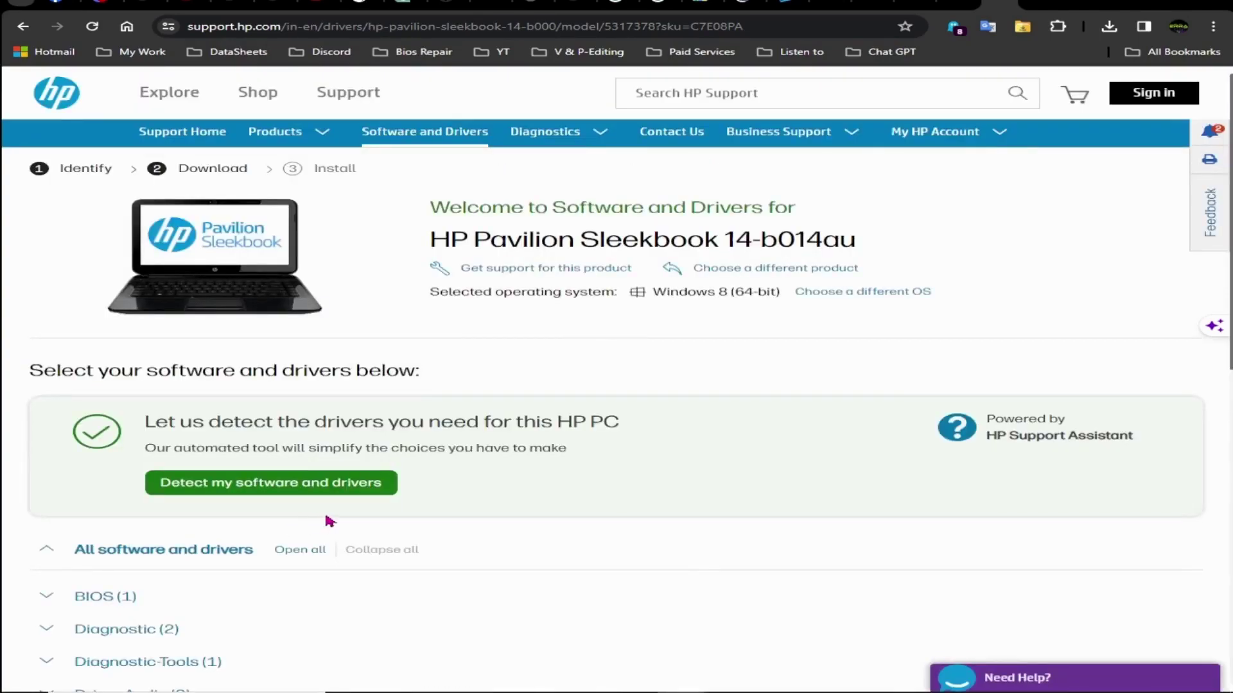
Step: Start downloading the HP Notebook System BIOS Update (AMD Processors) from the BIOS category, but cancel saving the duplicate file
click(114, 604)
scroll(751, 512, down, 4)
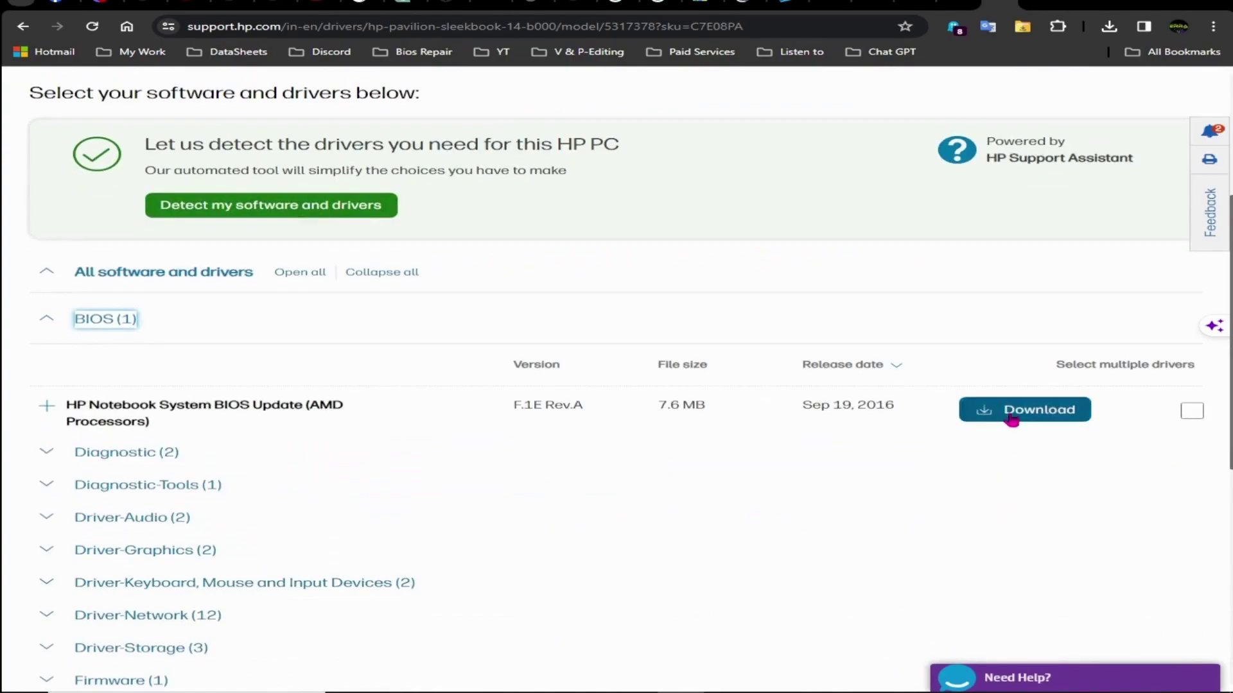
click(1010, 415)
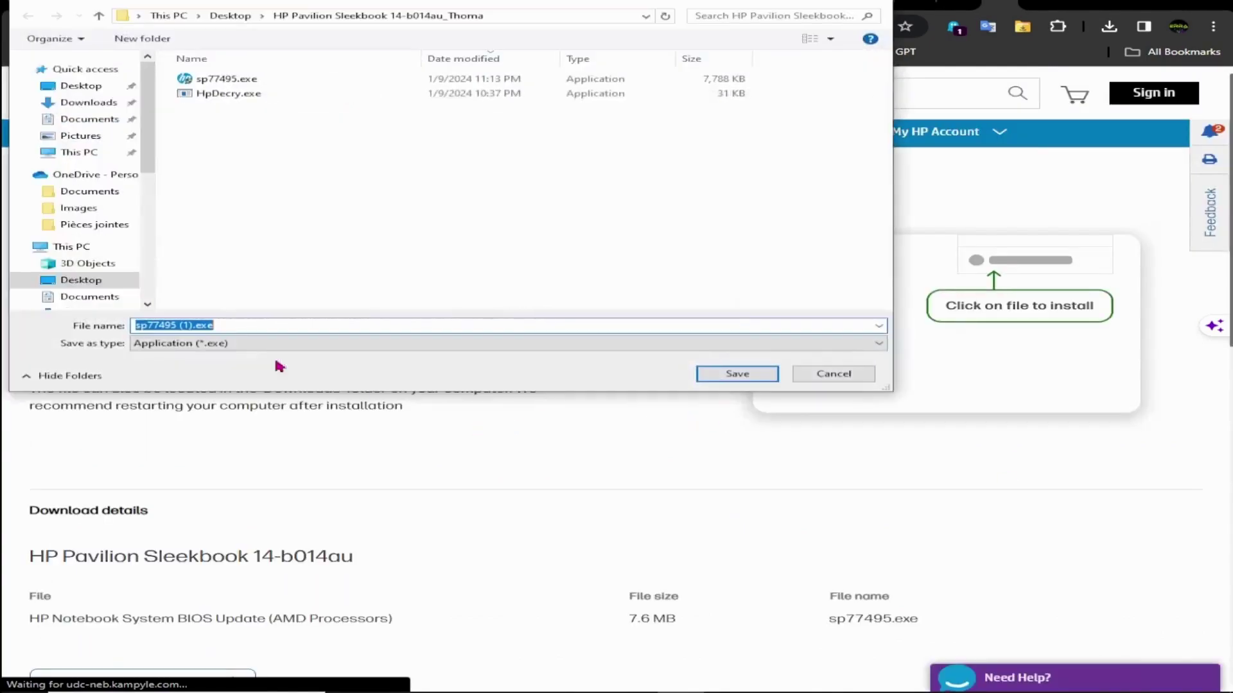
click(215, 326)
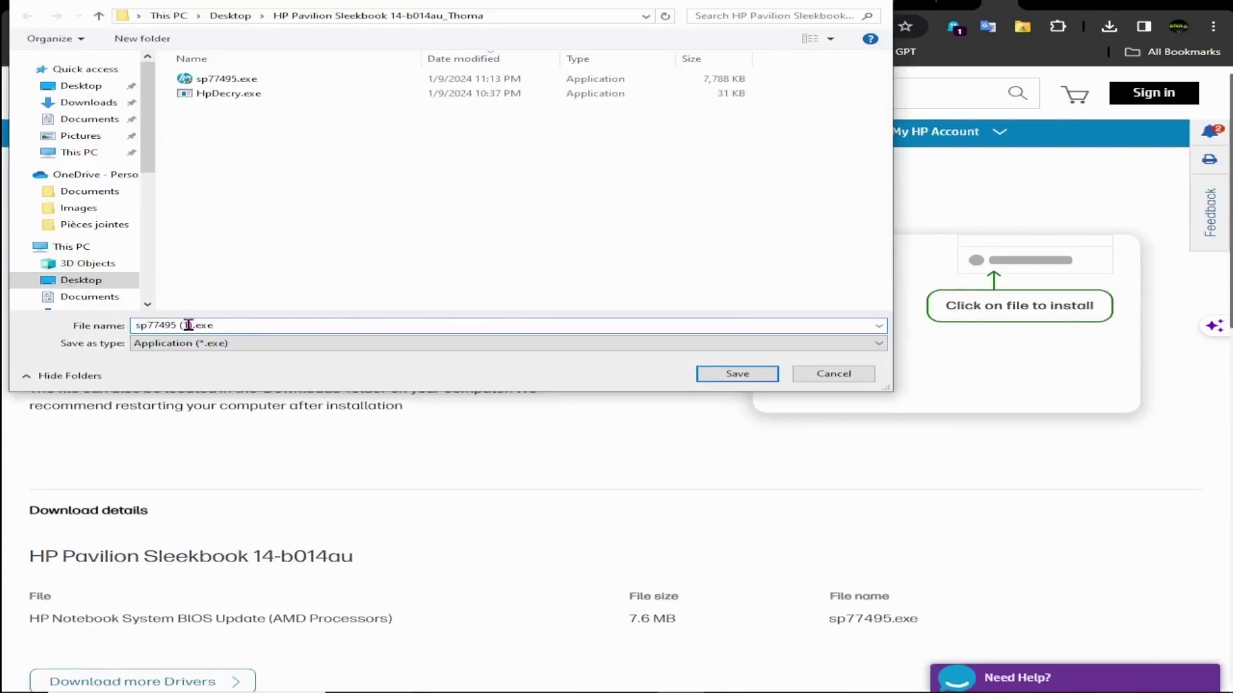
drag(193, 326, 180, 327)
click(829, 376)
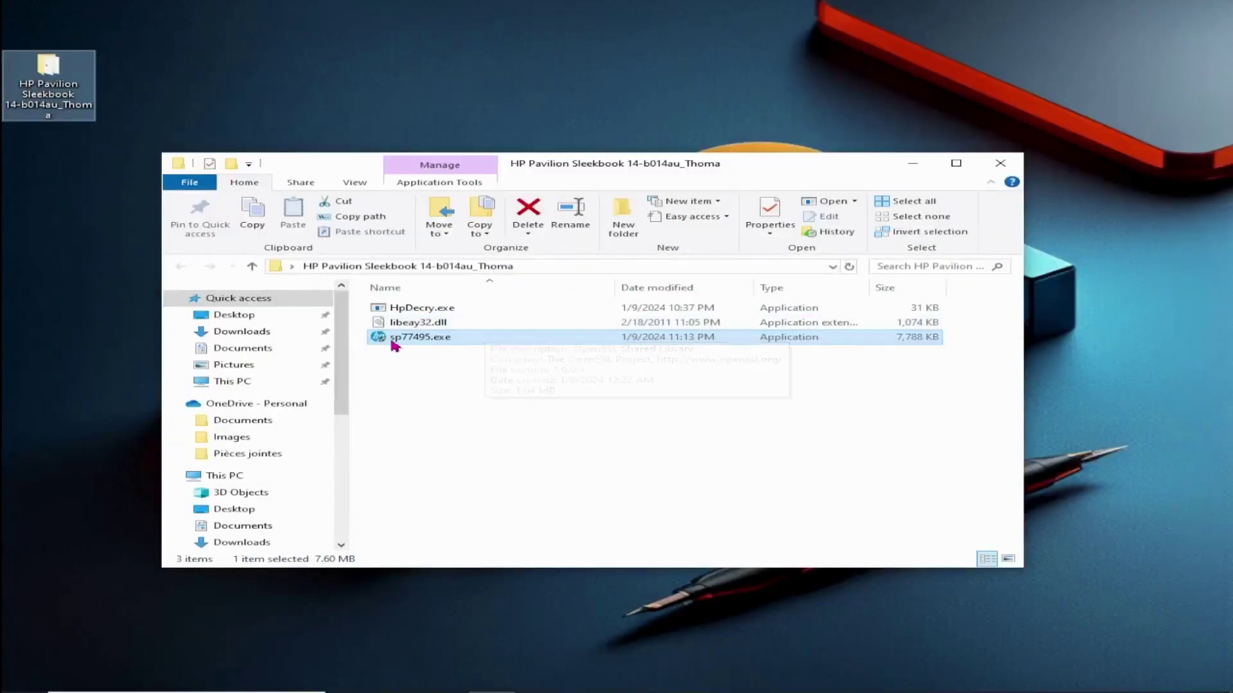
Step: Run sp77495.exe from the model folder, accept its license terms and continue to the save location page
right_click(416, 340)
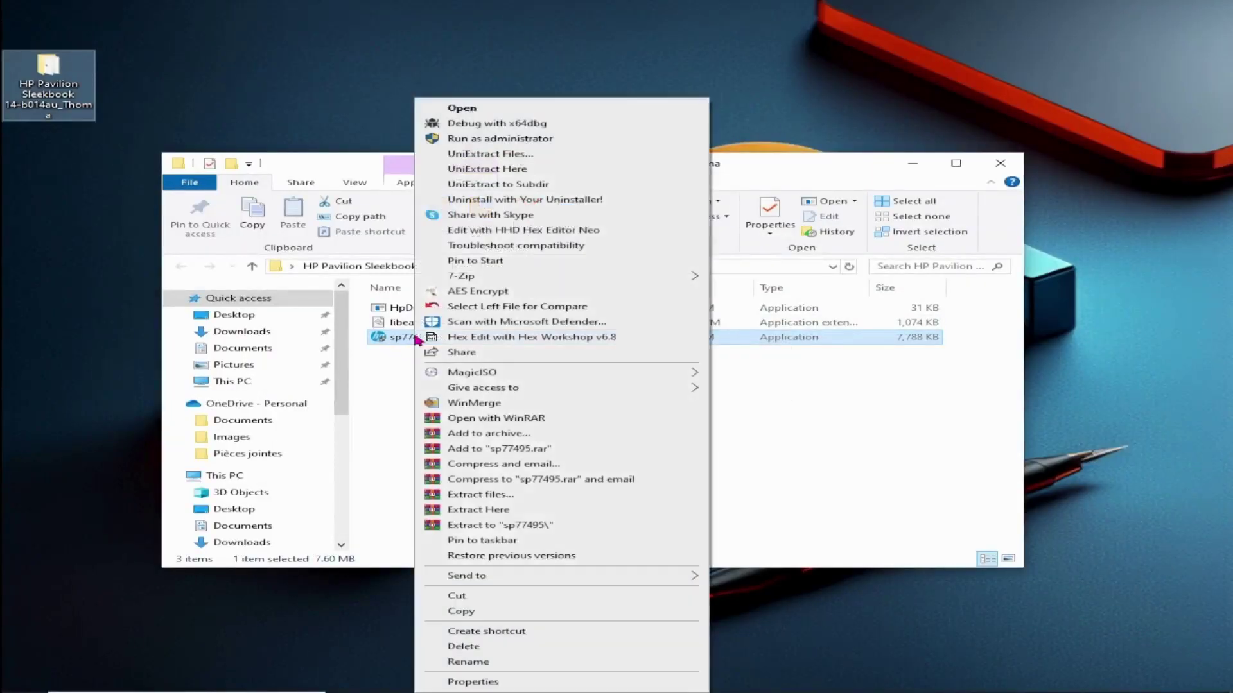
click(477, 115)
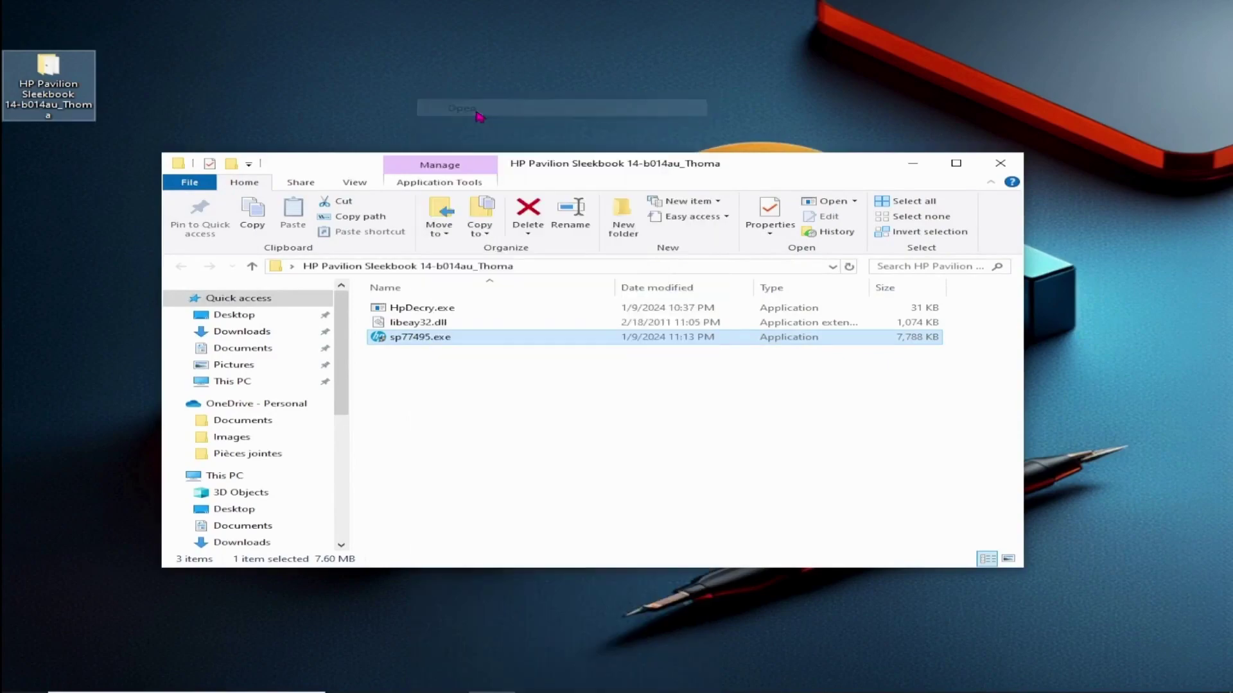
click(732, 459)
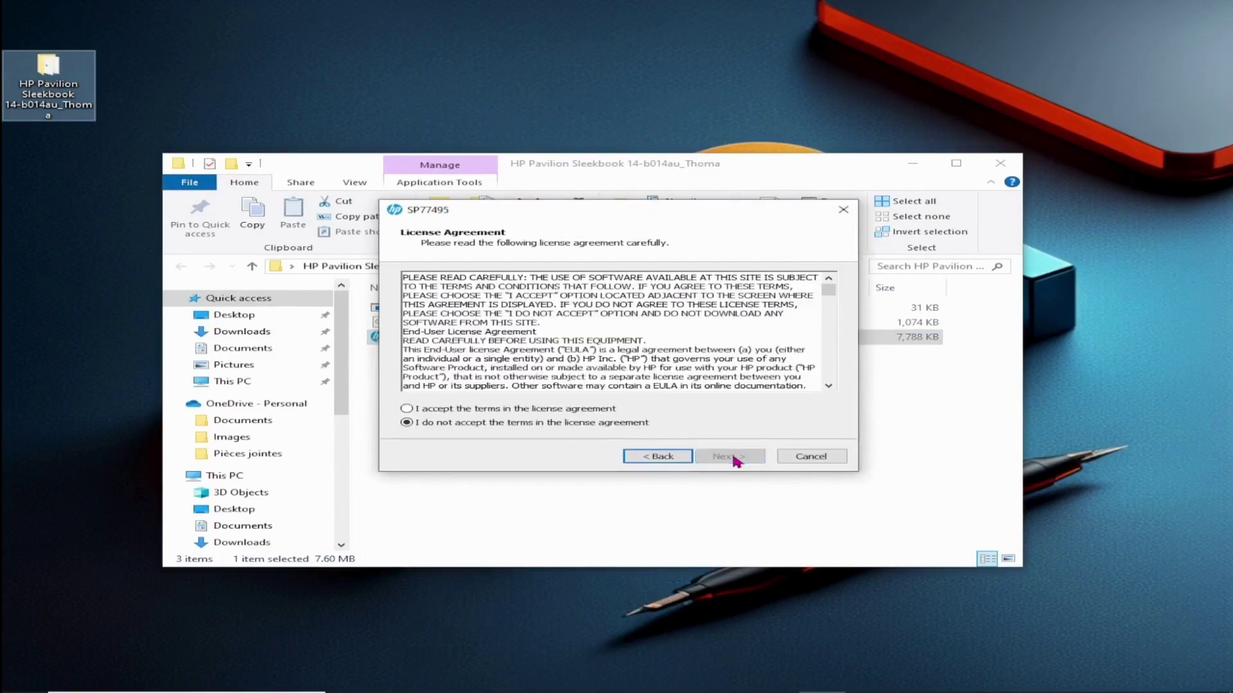
click(456, 411)
drag(630, 217, 630, 319)
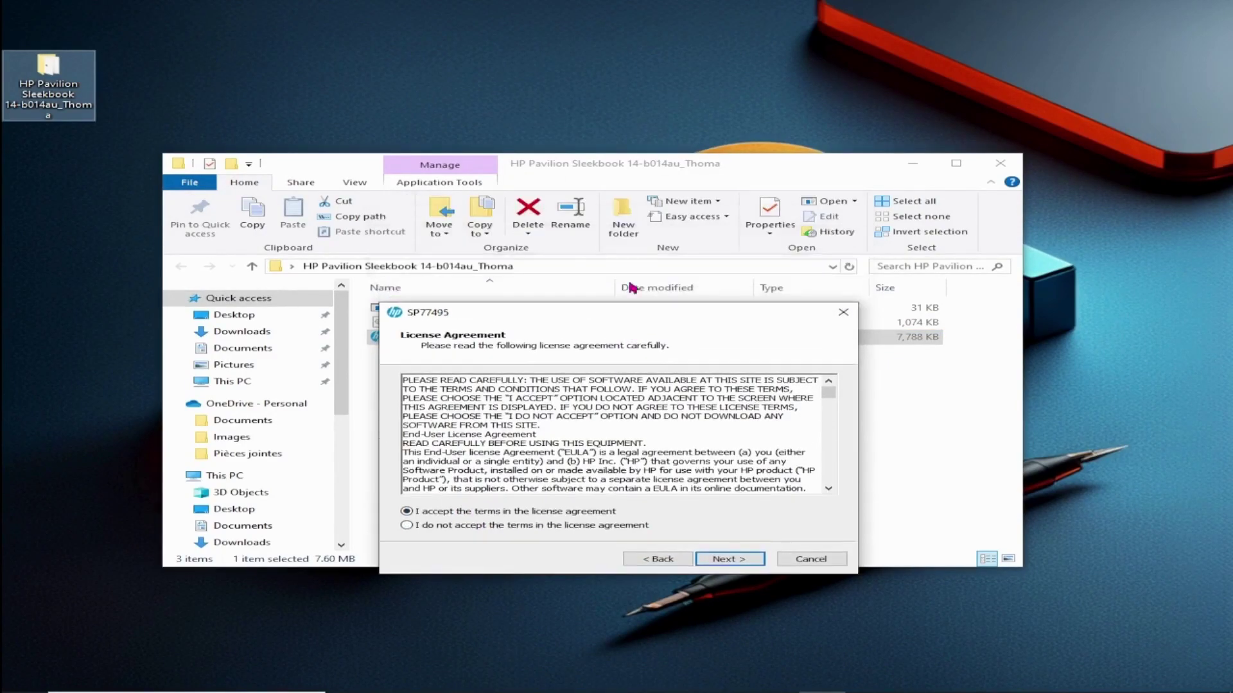
drag(615, 172, 617, 109)
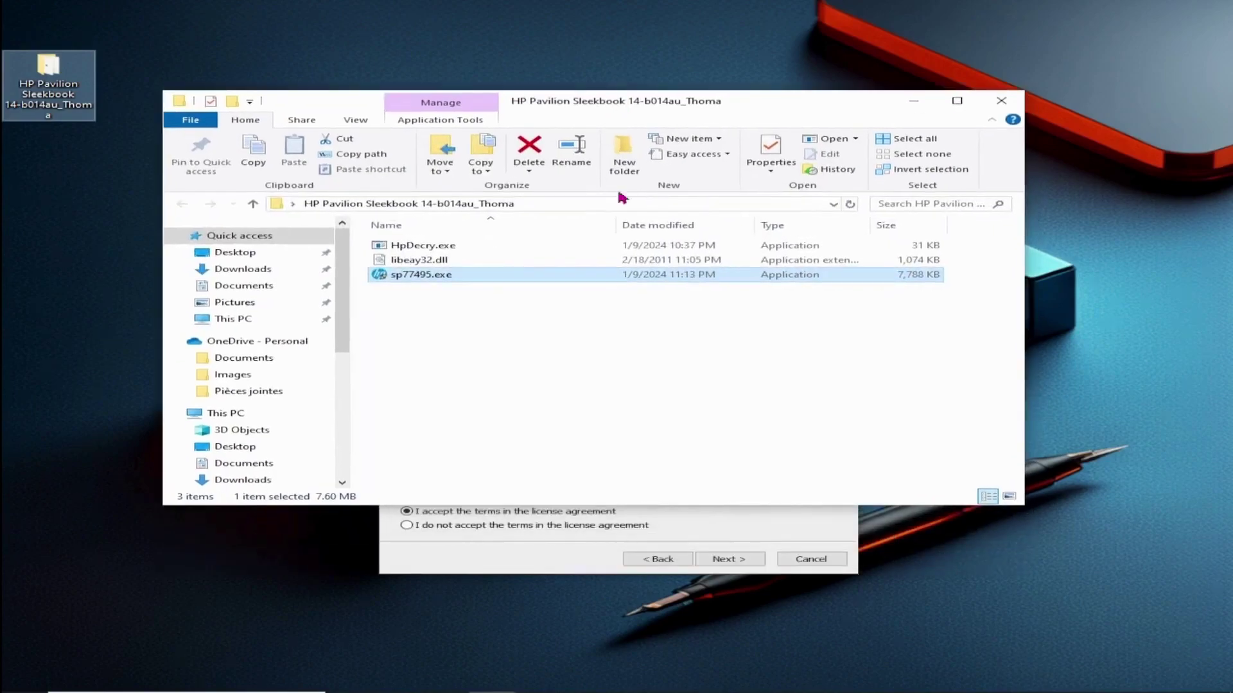
click(554, 561)
drag(601, 311, 556, 315)
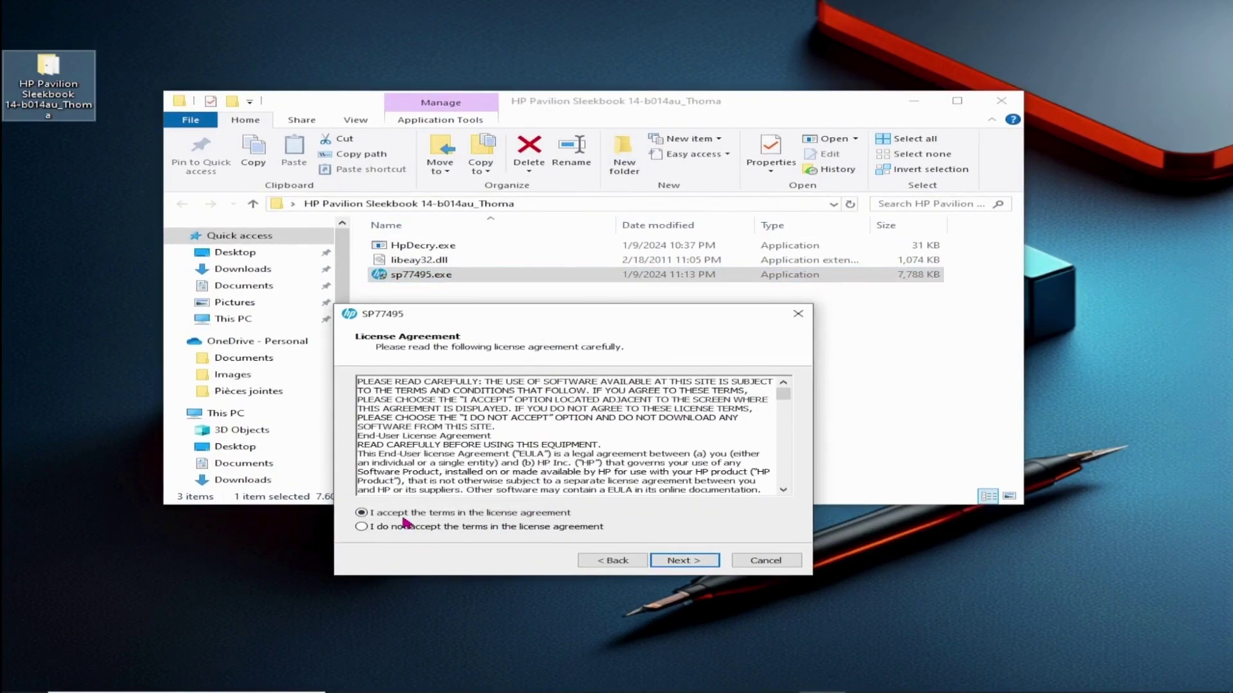
click(682, 560)
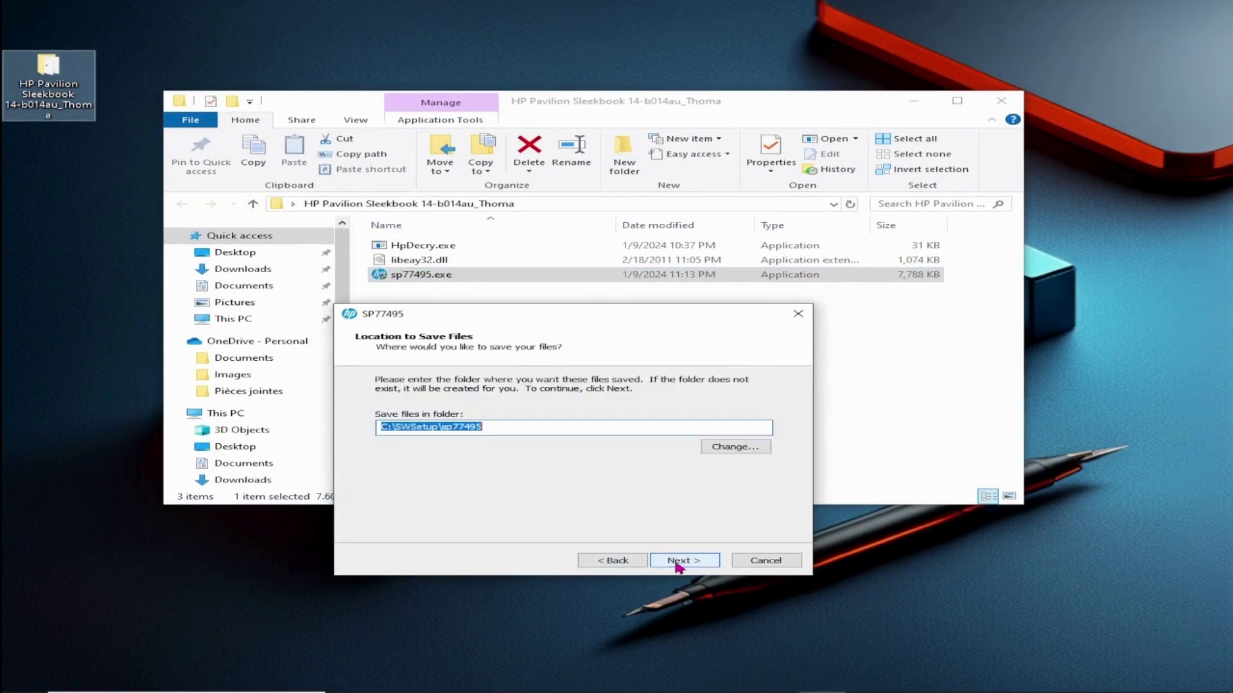
Step: Copy the open model folder's path into the installer's save location and append \extract to it
click(487, 205)
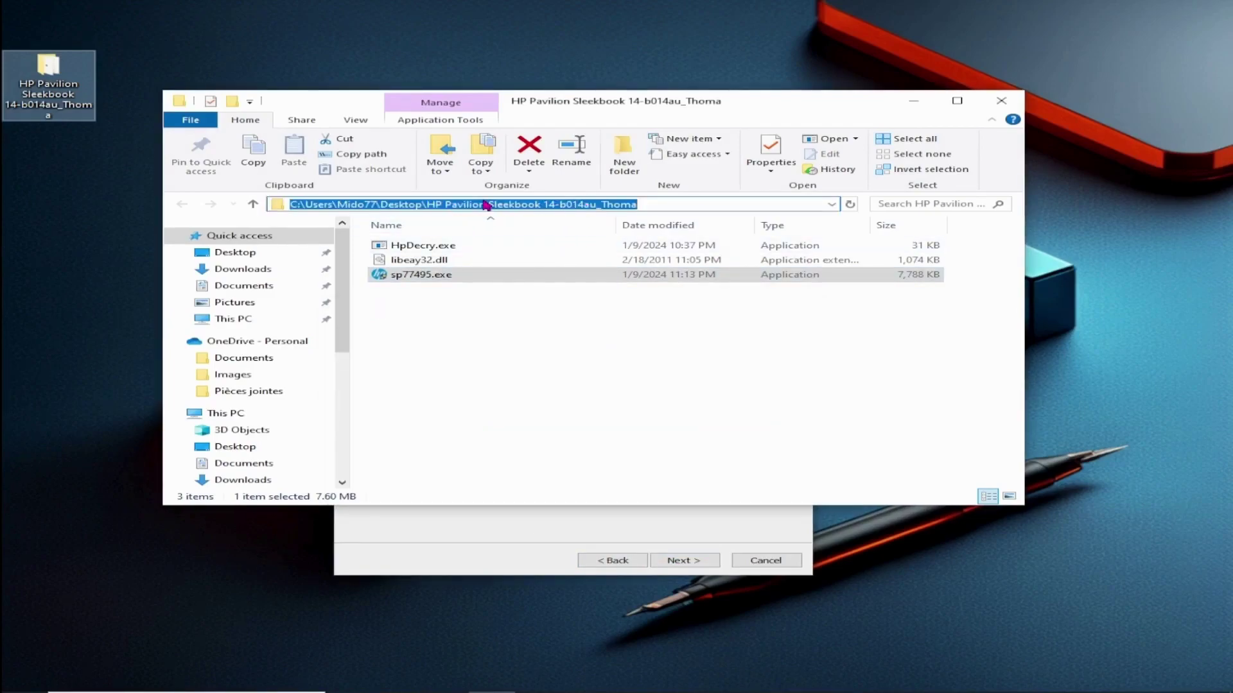
right_click(486, 206)
click(550, 251)
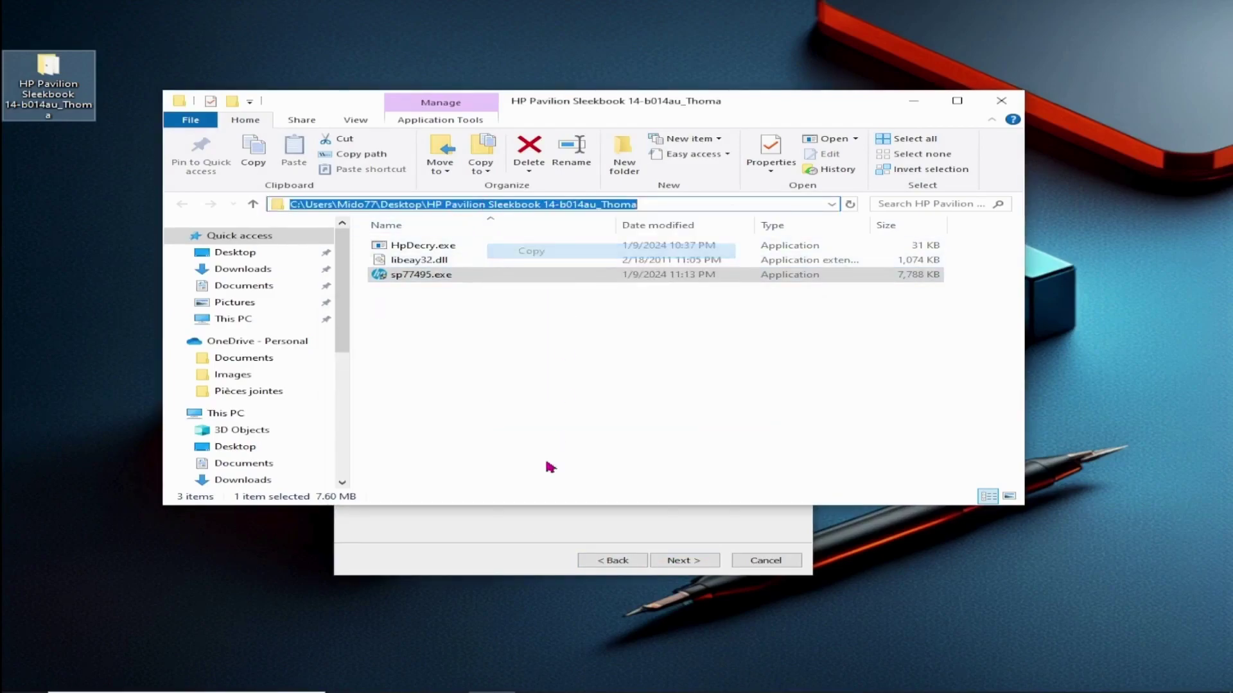
click(525, 535)
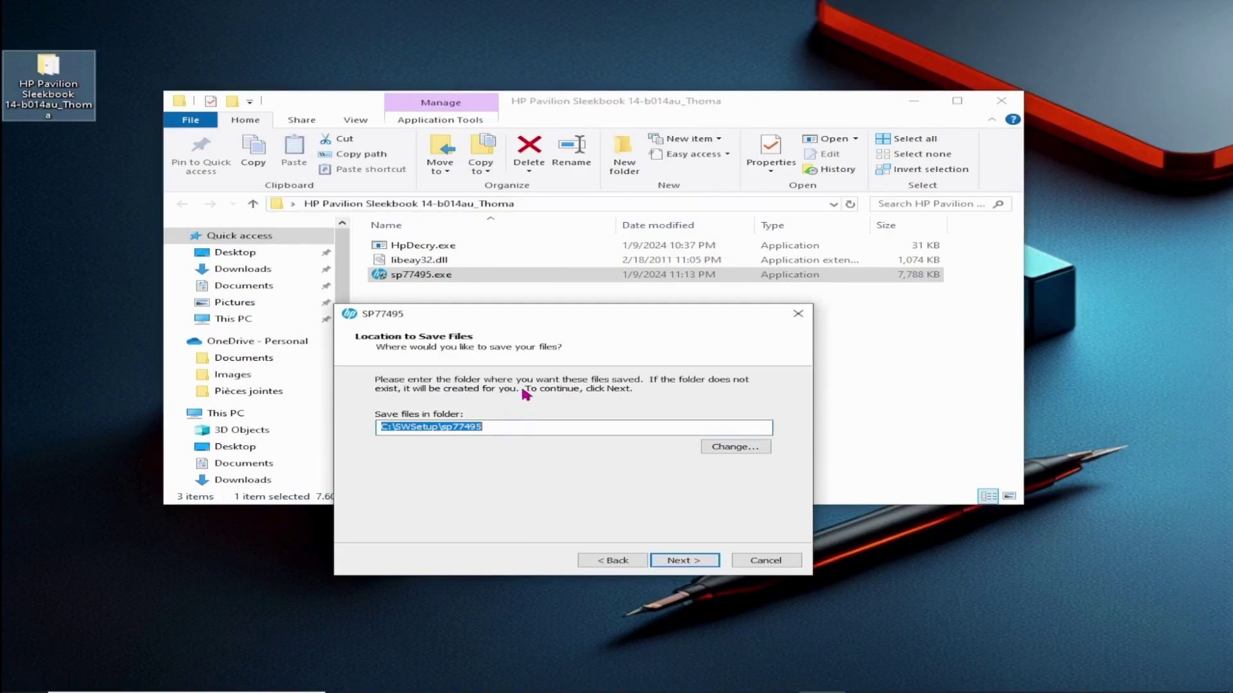
right_click(471, 430)
click(525, 493)
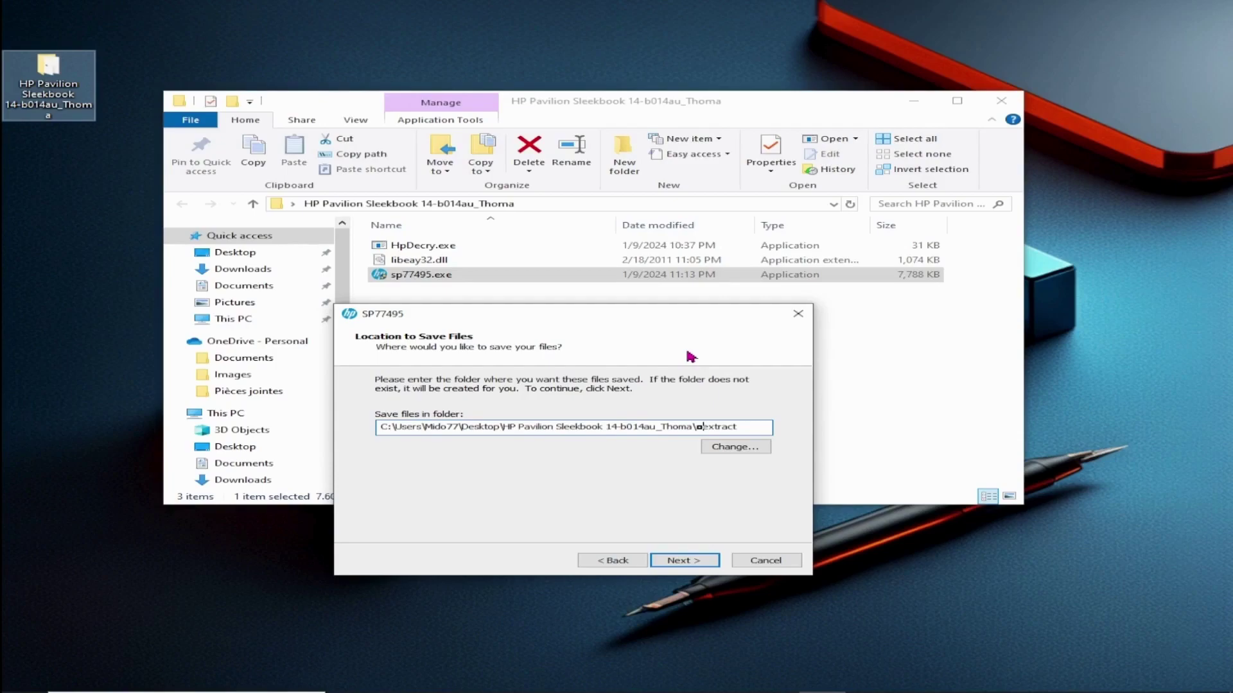
key(BackSpace)
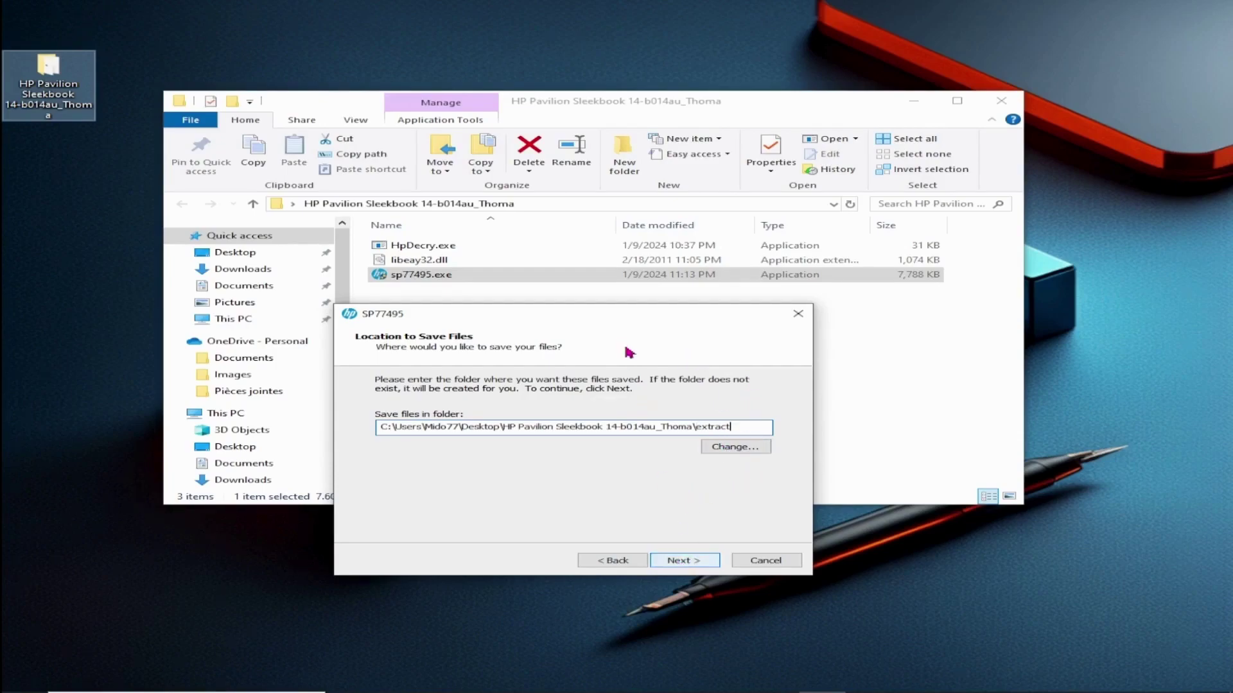
Step: Extract the BIOS update files to the chosen folder and dismiss the error dialogs
click(685, 589)
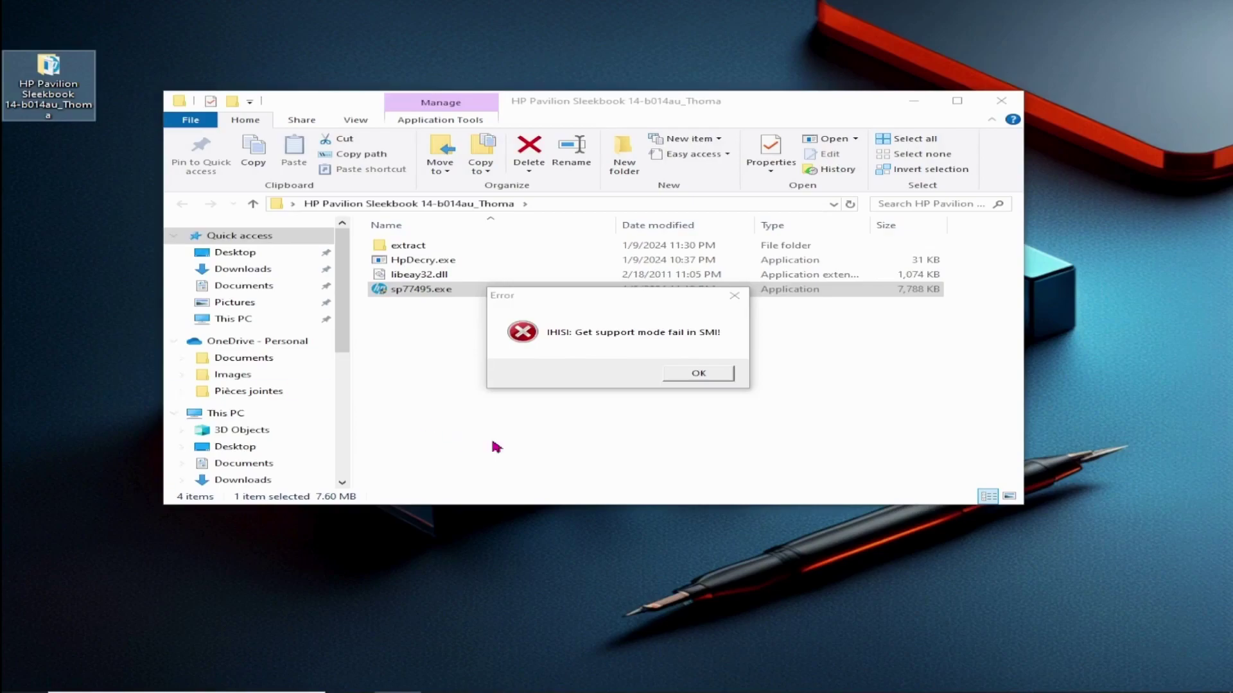
click(697, 373)
click(697, 373)
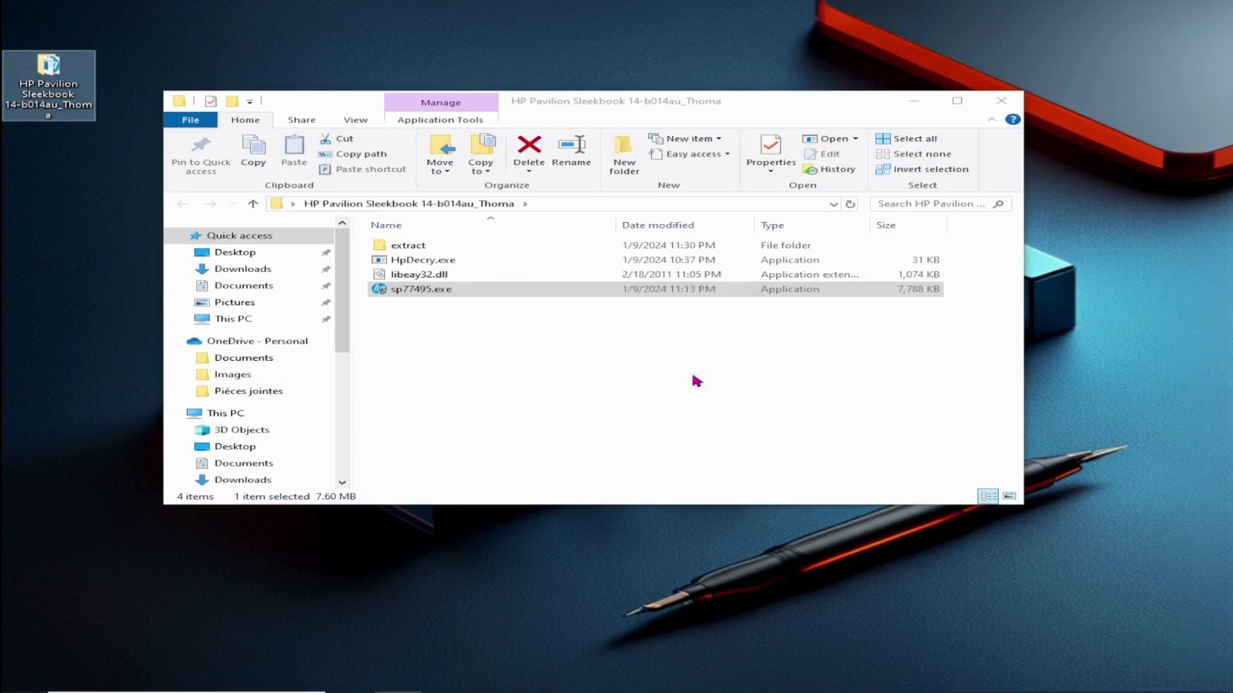
Step: Open the extract folder and inspect 01902F1E.bin in HxD from start to end, then close the hex editor
double_click(406, 247)
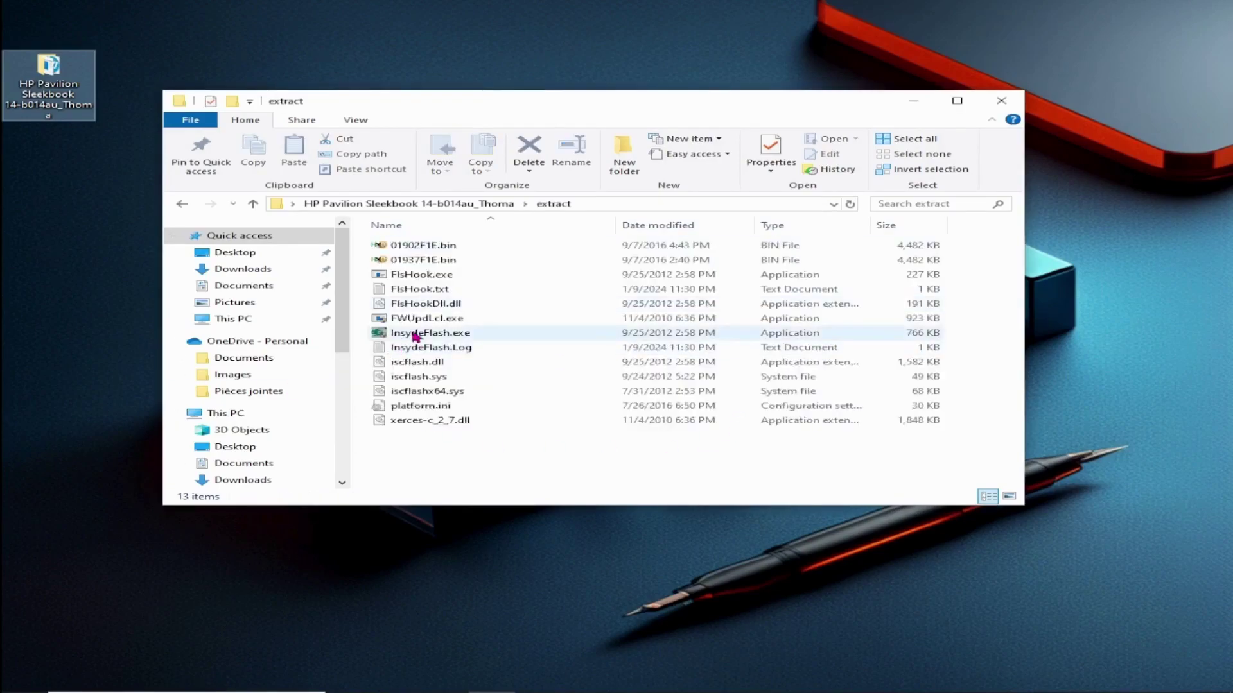
double_click(421, 246)
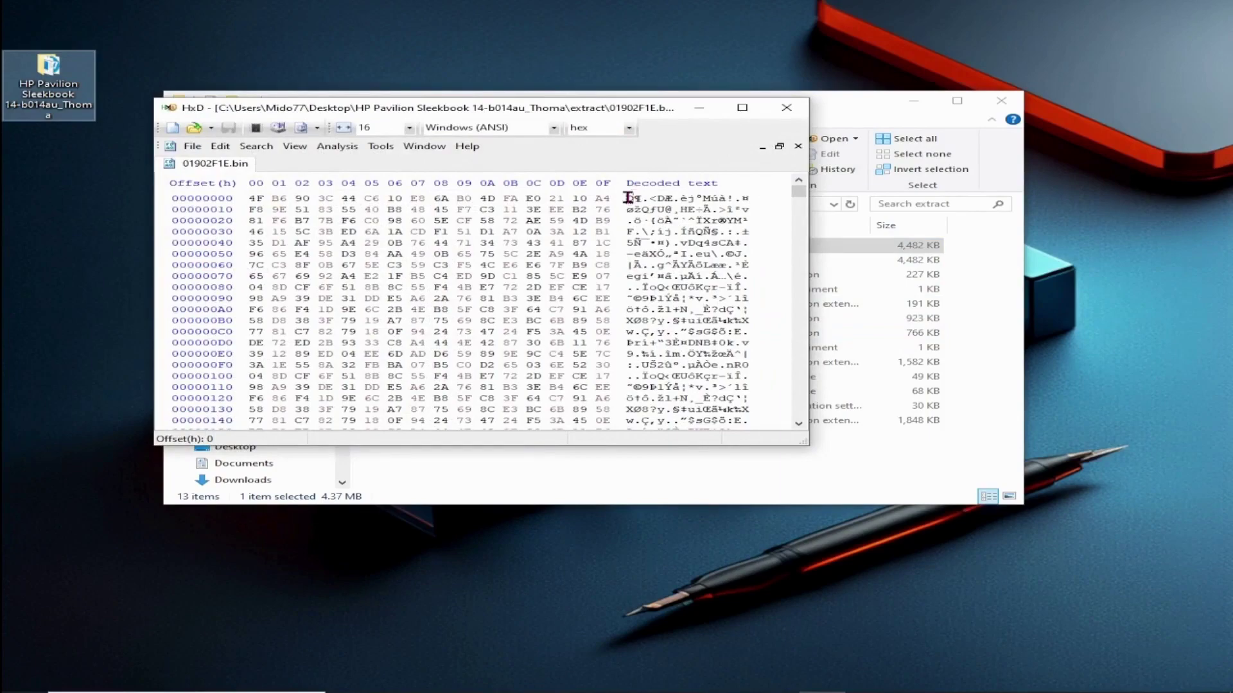
drag(634, 198, 735, 454)
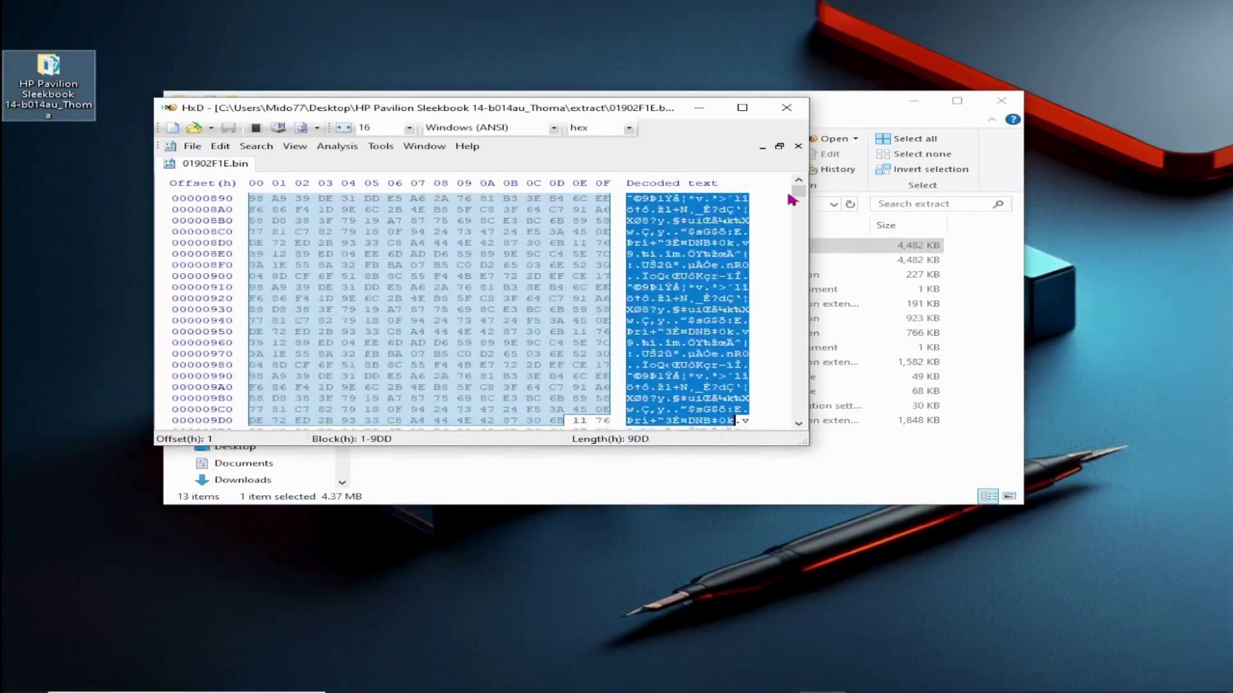
drag(800, 195, 799, 414)
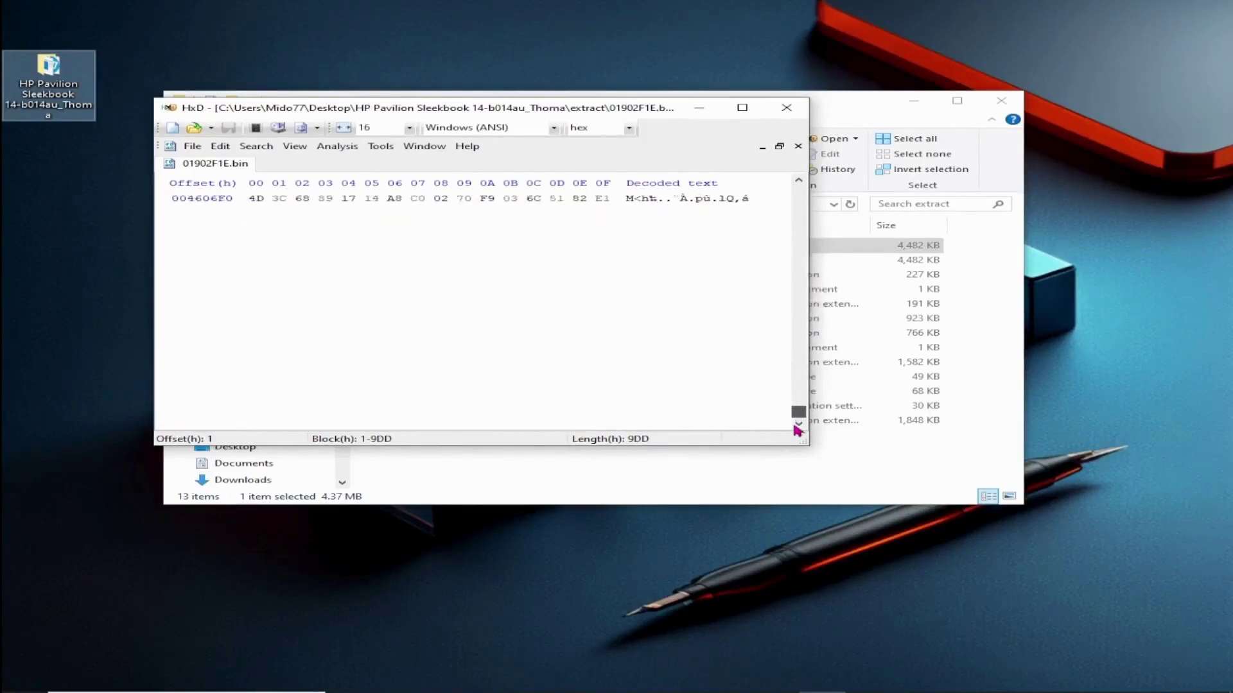
click(786, 107)
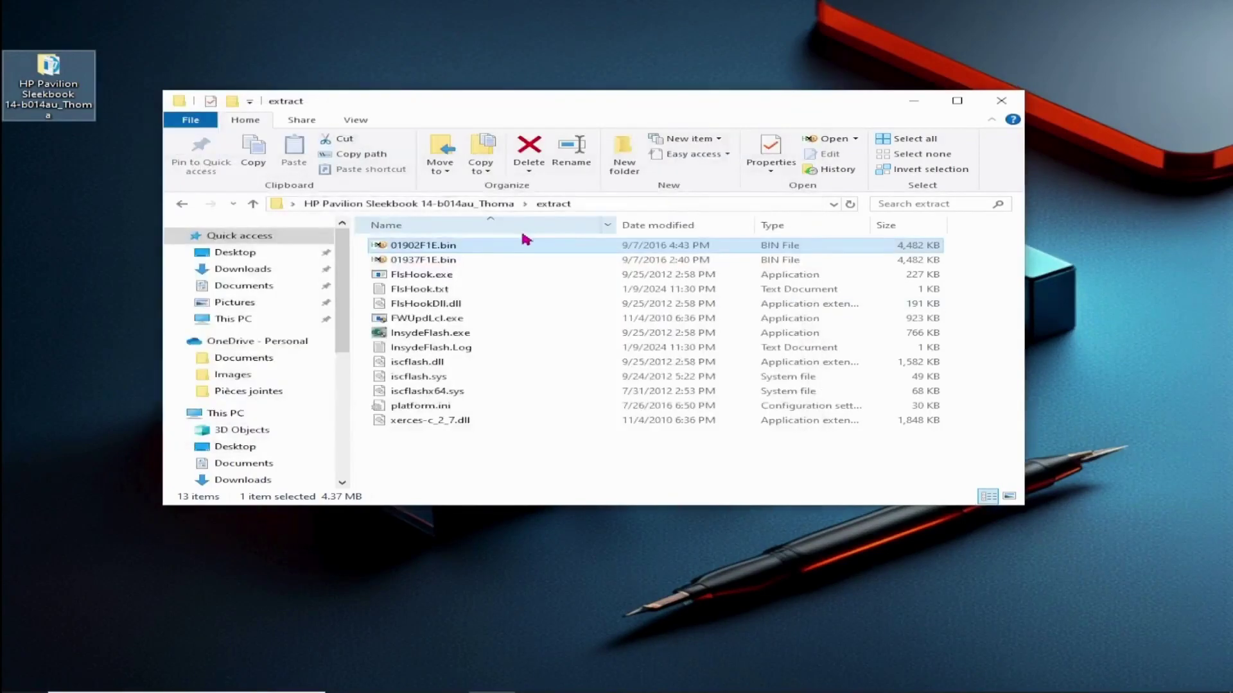
Step: Inspect 01937F1E.bin in HxD through to the end of the file and close the hex editor
click(433, 262)
double_click(433, 263)
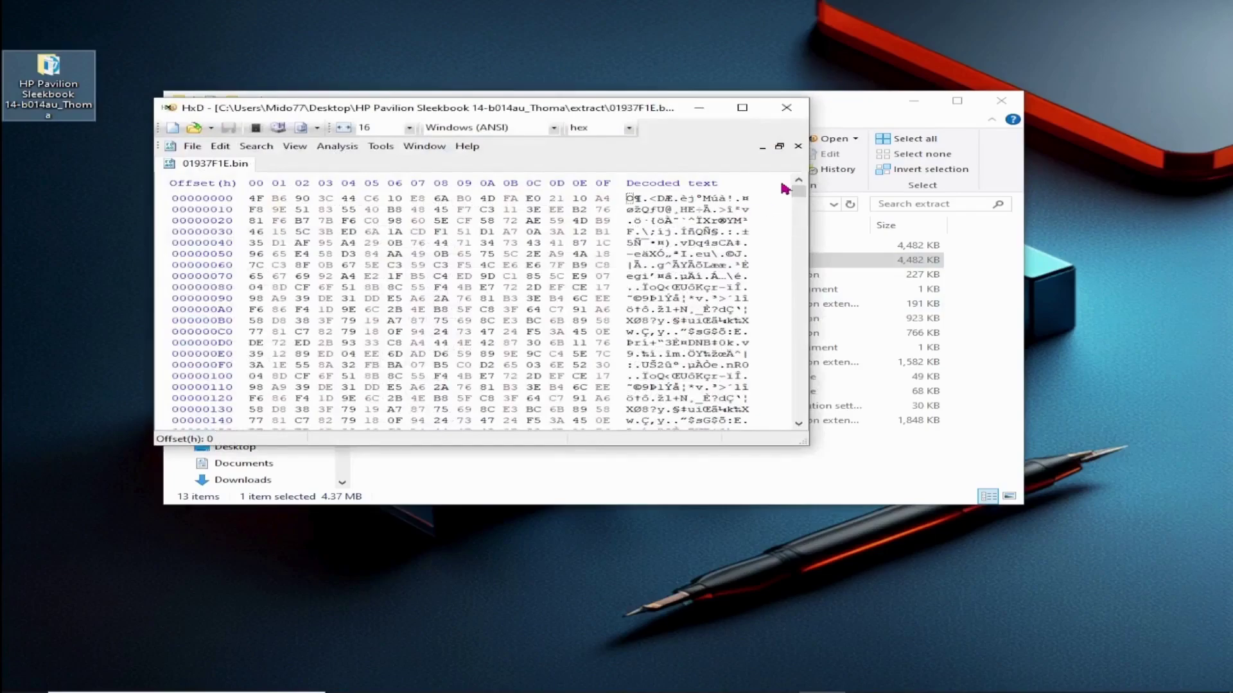
drag(805, 192, 803, 427)
click(786, 107)
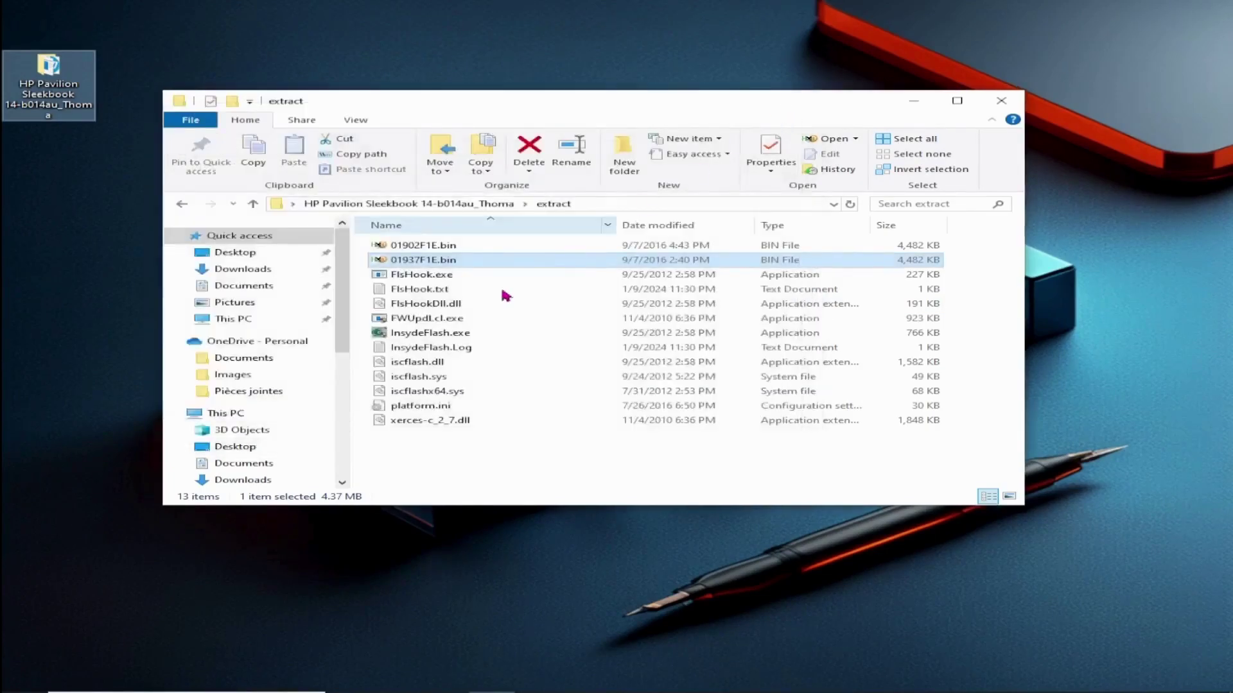
Step: Try to run InsydeFlash.exe from the extract folder and dismiss its error dialog
click(429, 333)
right_click(434, 333)
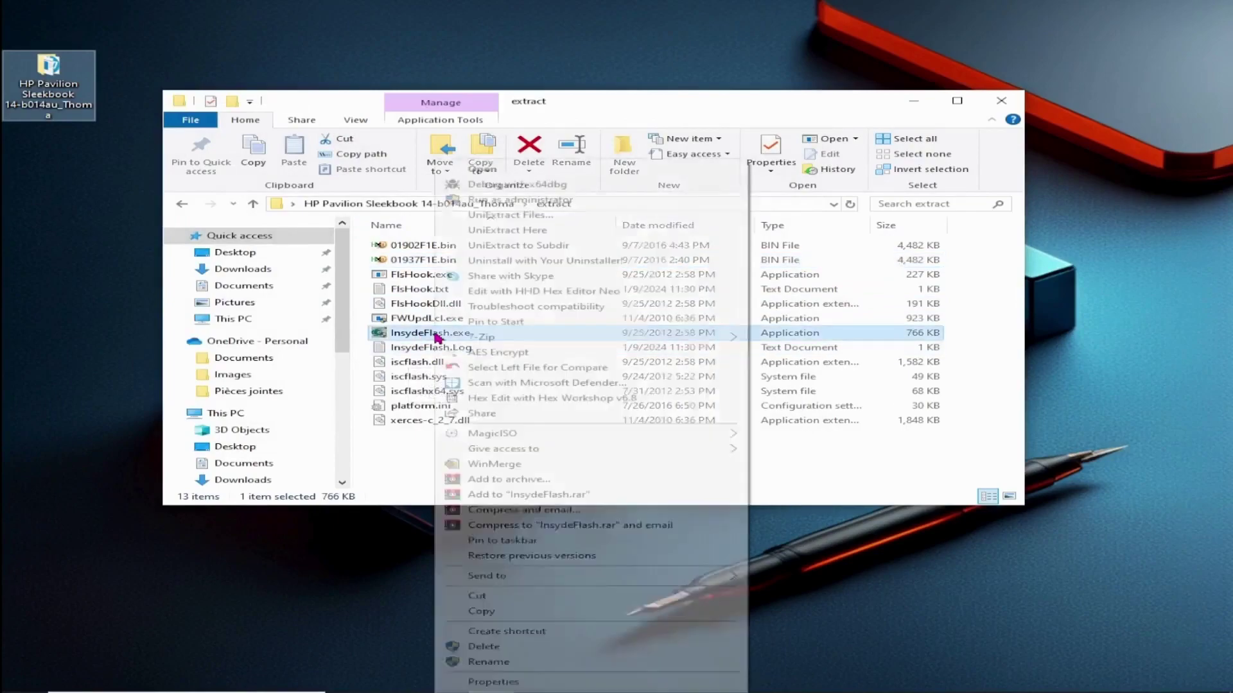
click(488, 169)
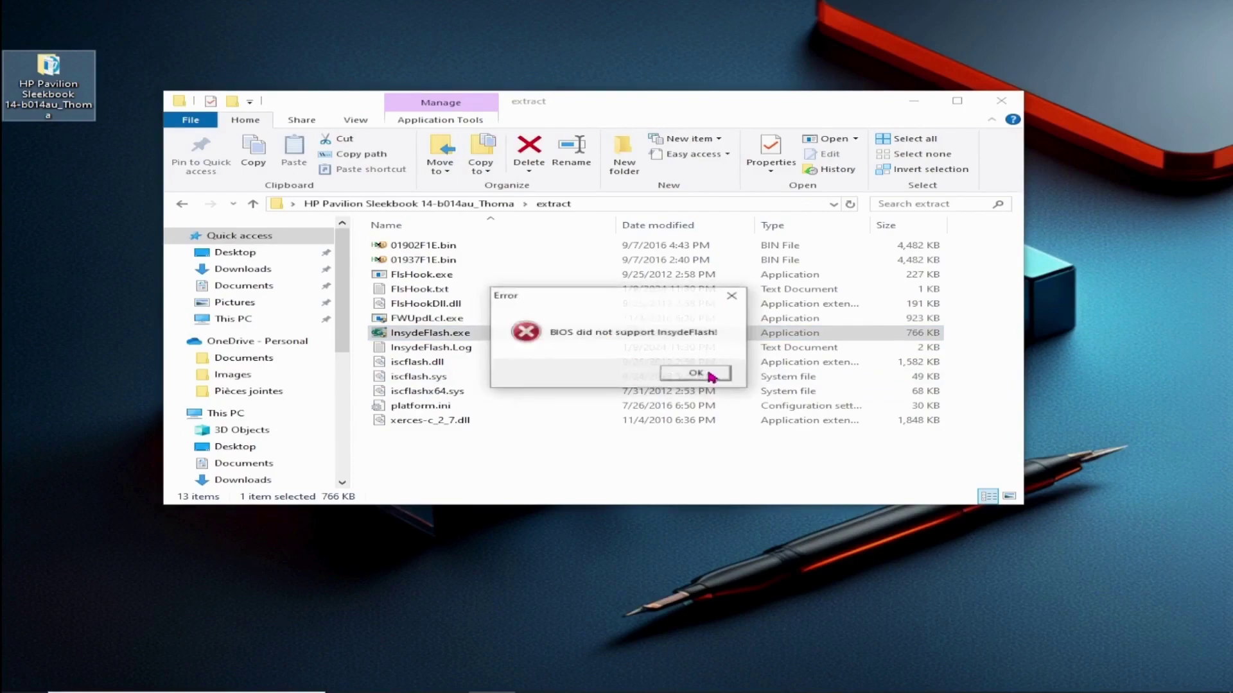
click(710, 374)
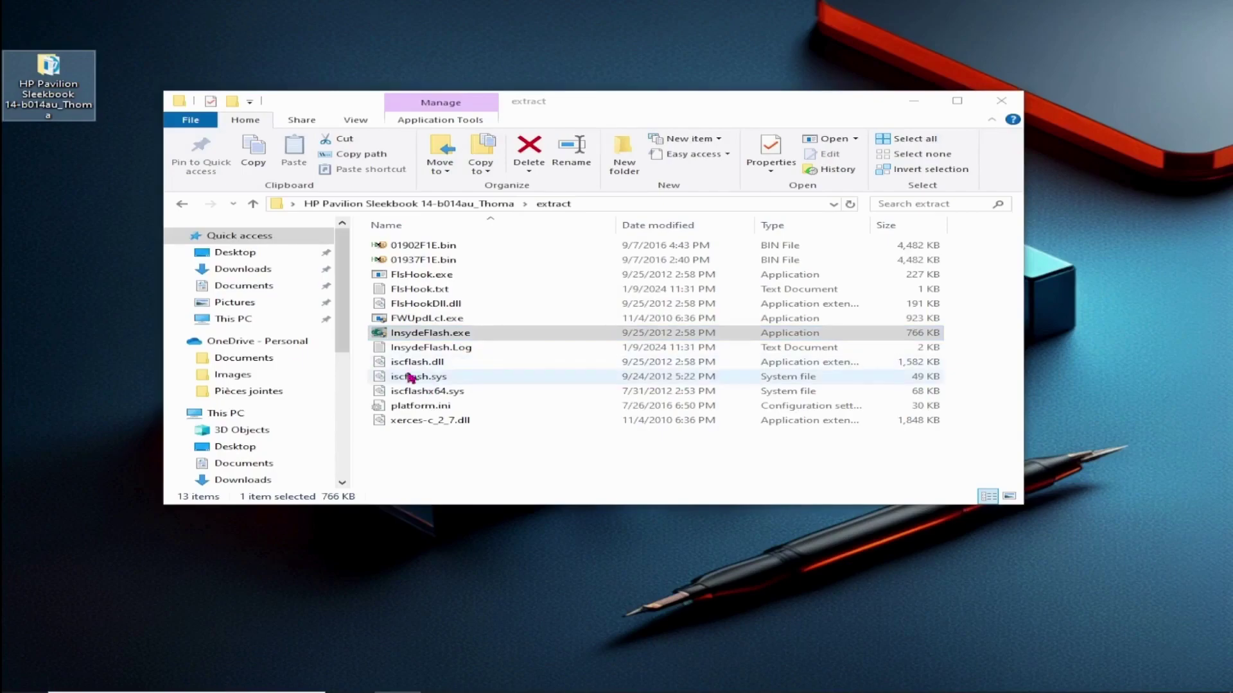
Step: Copy 01902F1E.bin and 01937F1E.bin from the extract folder into the parent model folder alongside HpDecry.exe
click(441, 245)
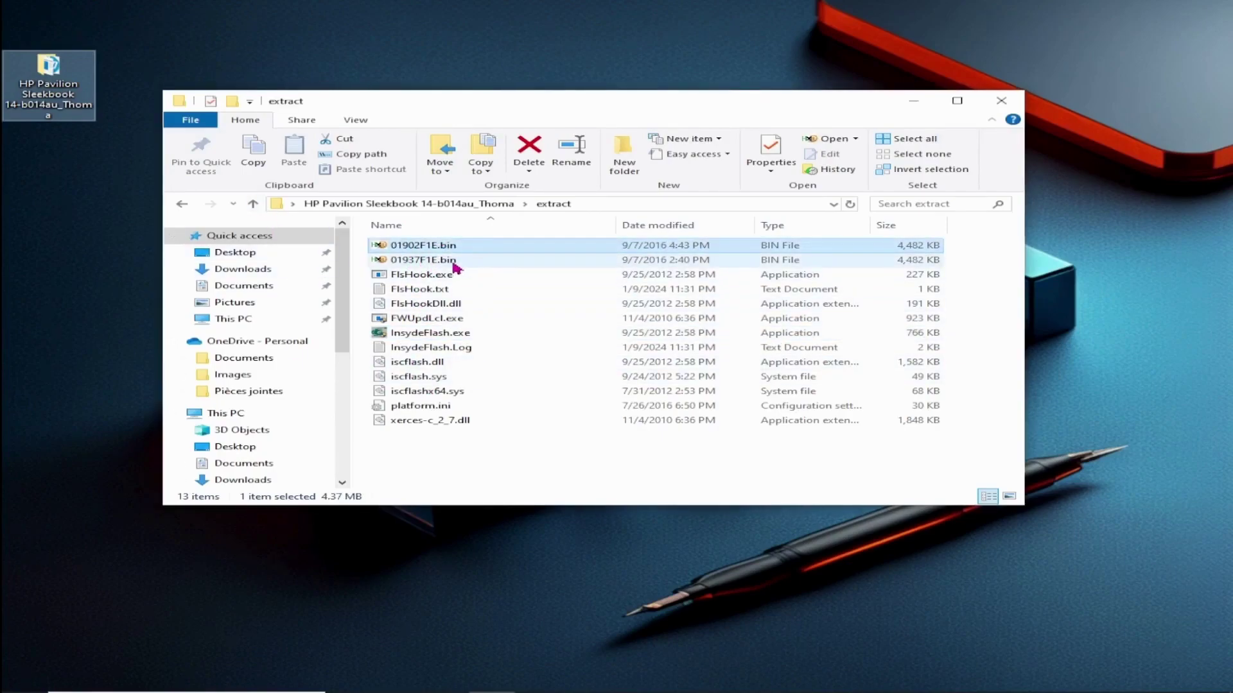
ctrl+click(448, 263)
right_click(448, 264)
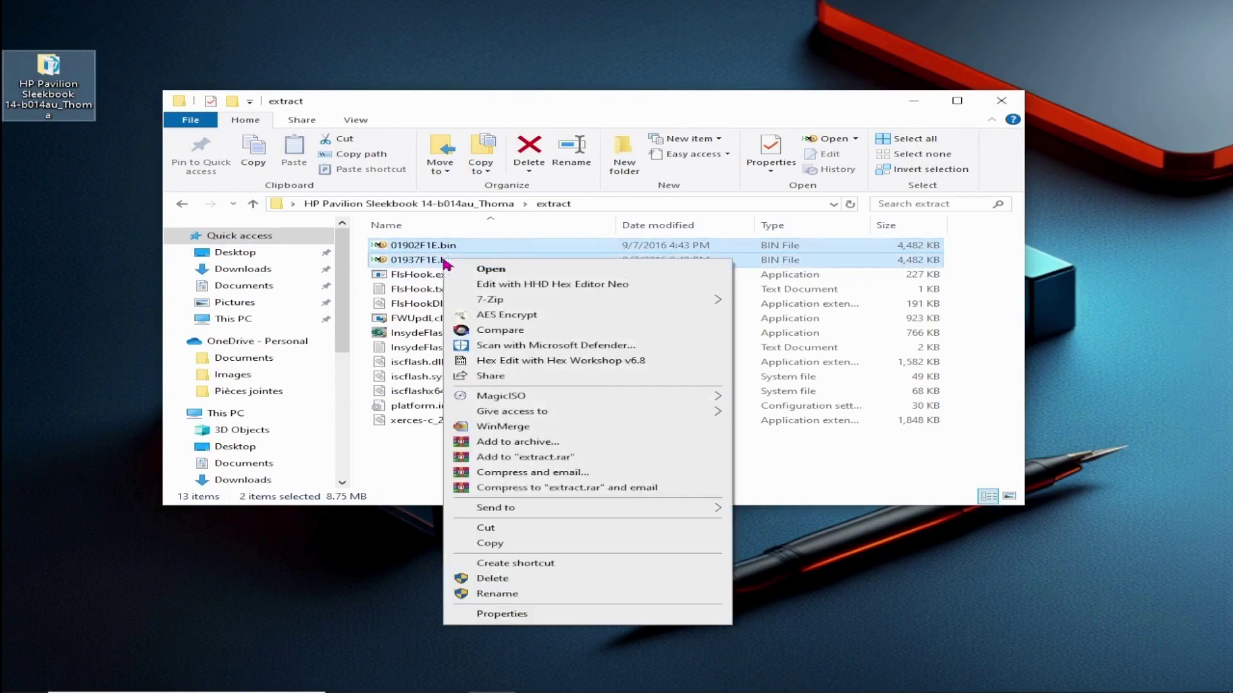
click(507, 547)
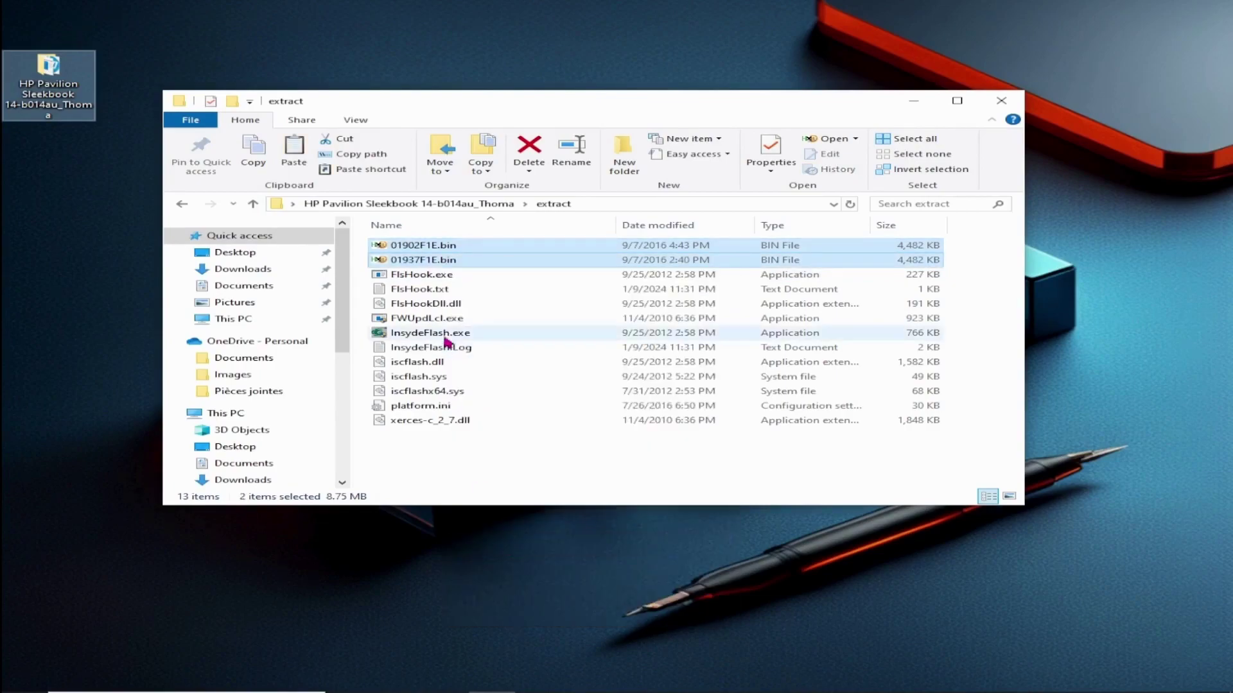
click(253, 204)
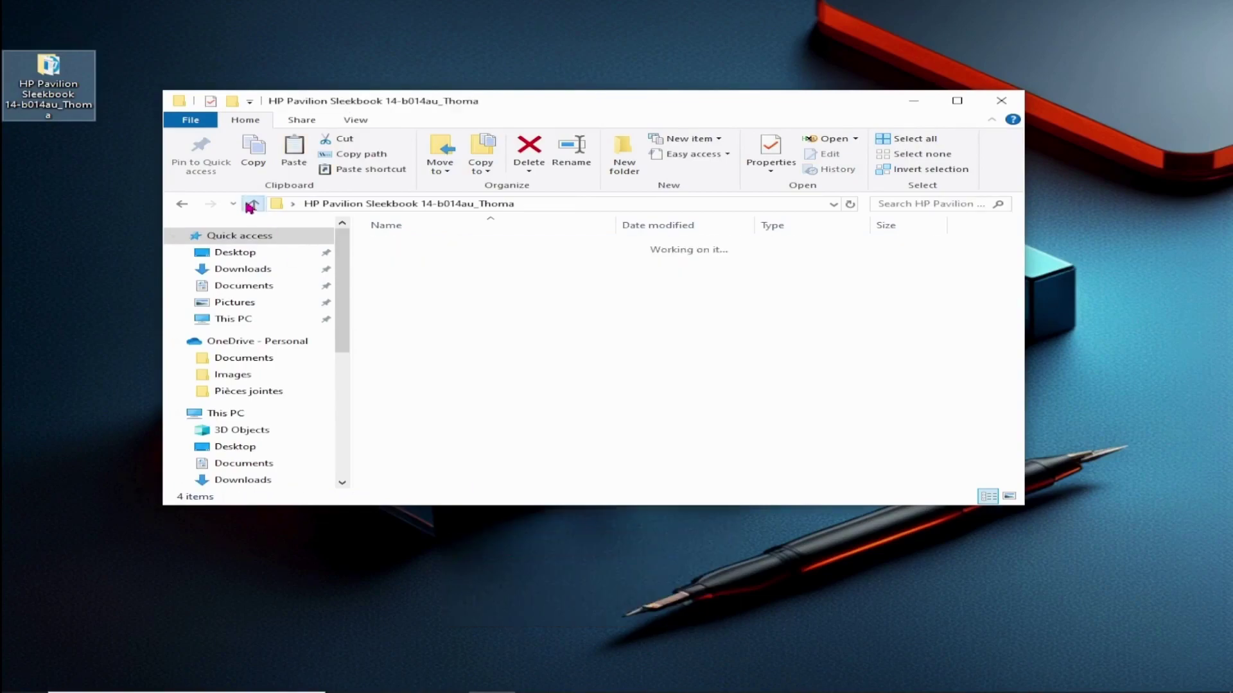
right_click(422, 379)
click(485, 475)
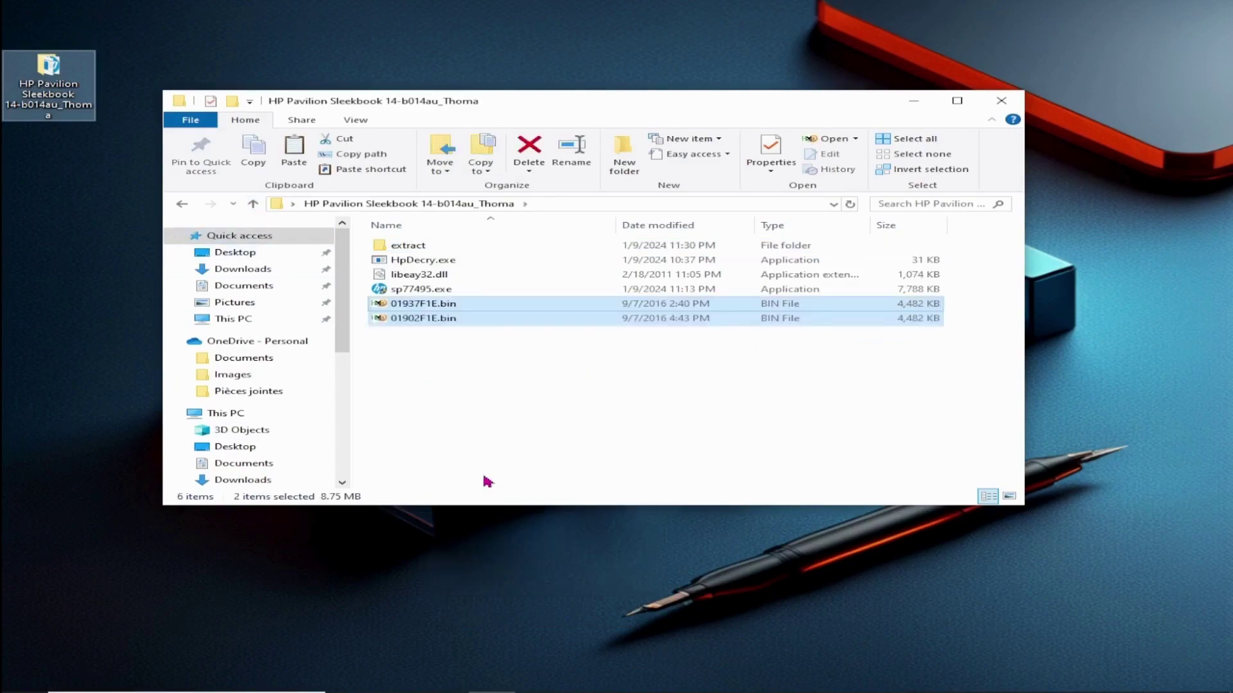
click(457, 432)
drag(560, 114, 568, 77)
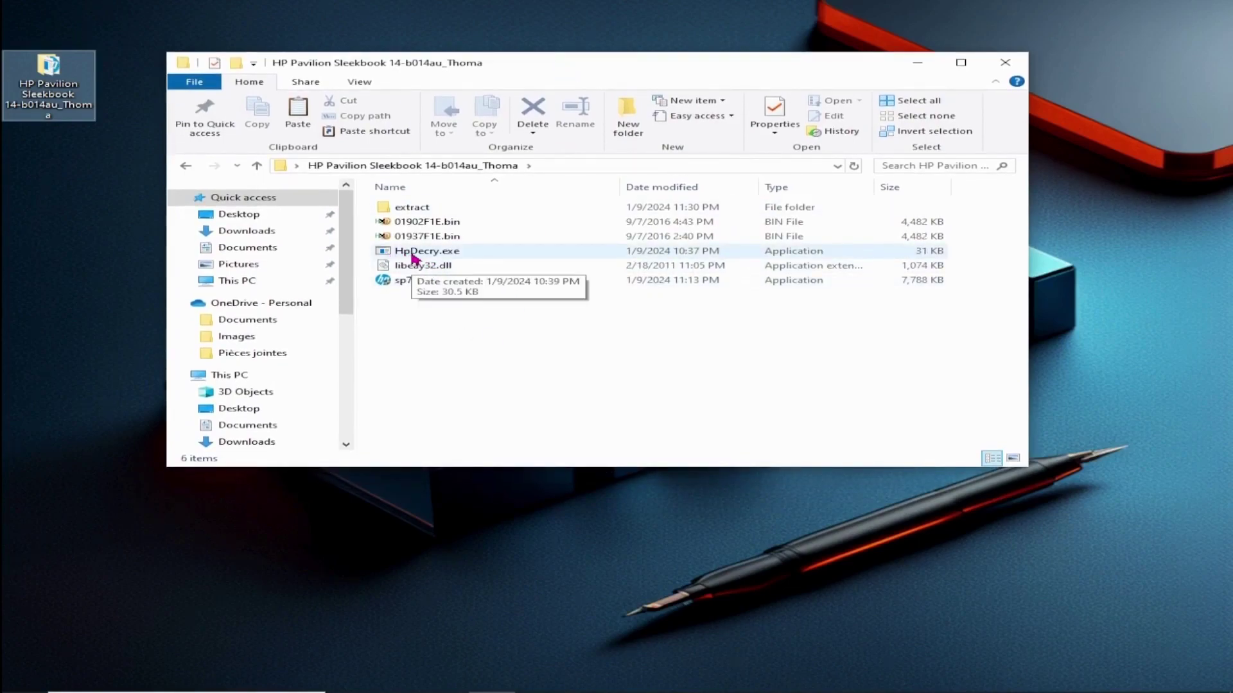
Step: Open a cmd window at the model folder's path and place it below the folder's file list
click(432, 581)
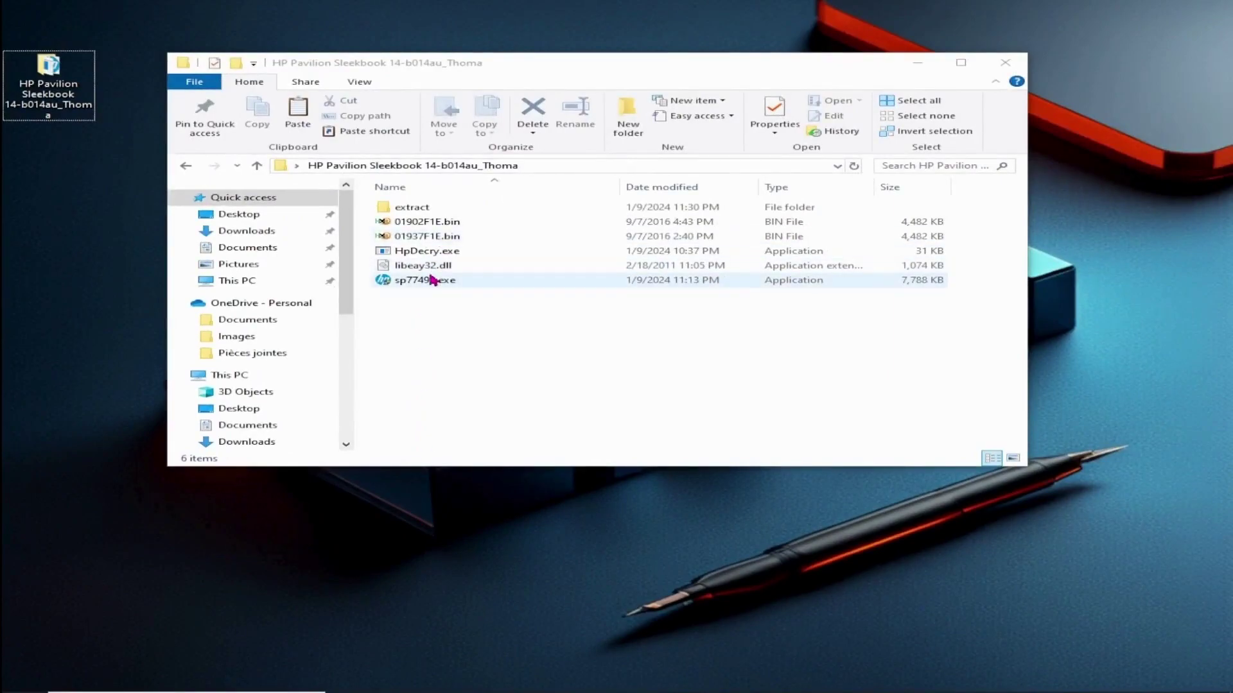
right_click(428, 254)
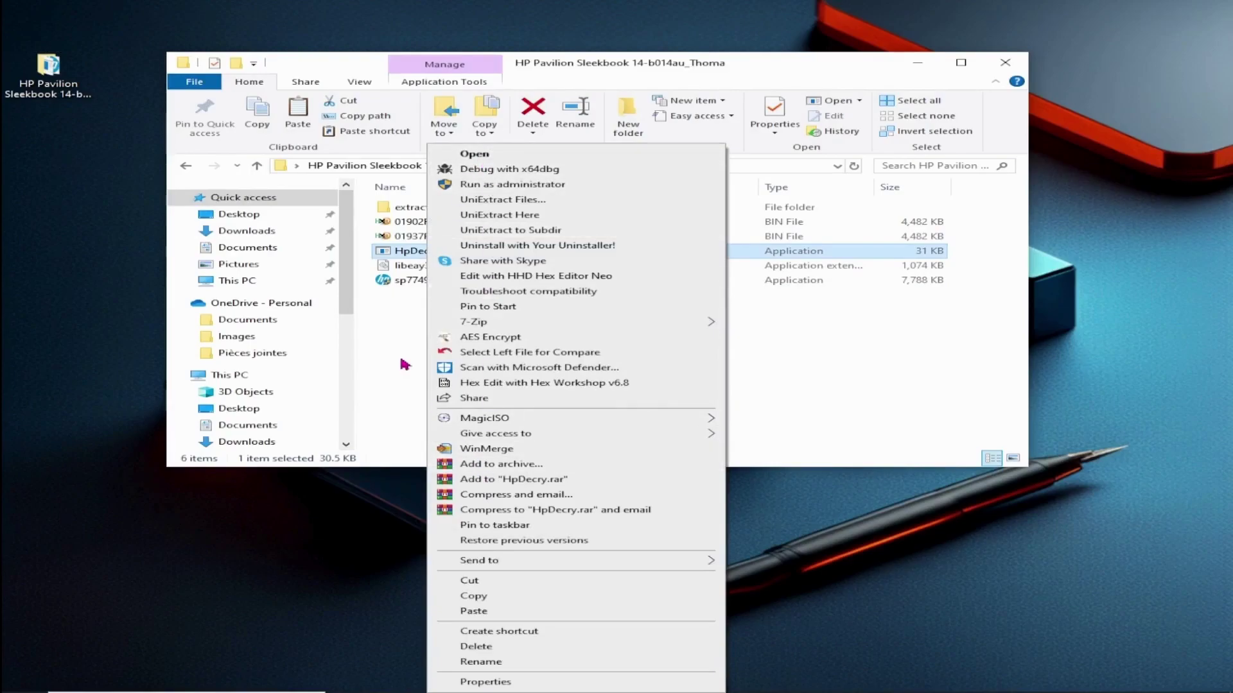
click(411, 385)
click(552, 169)
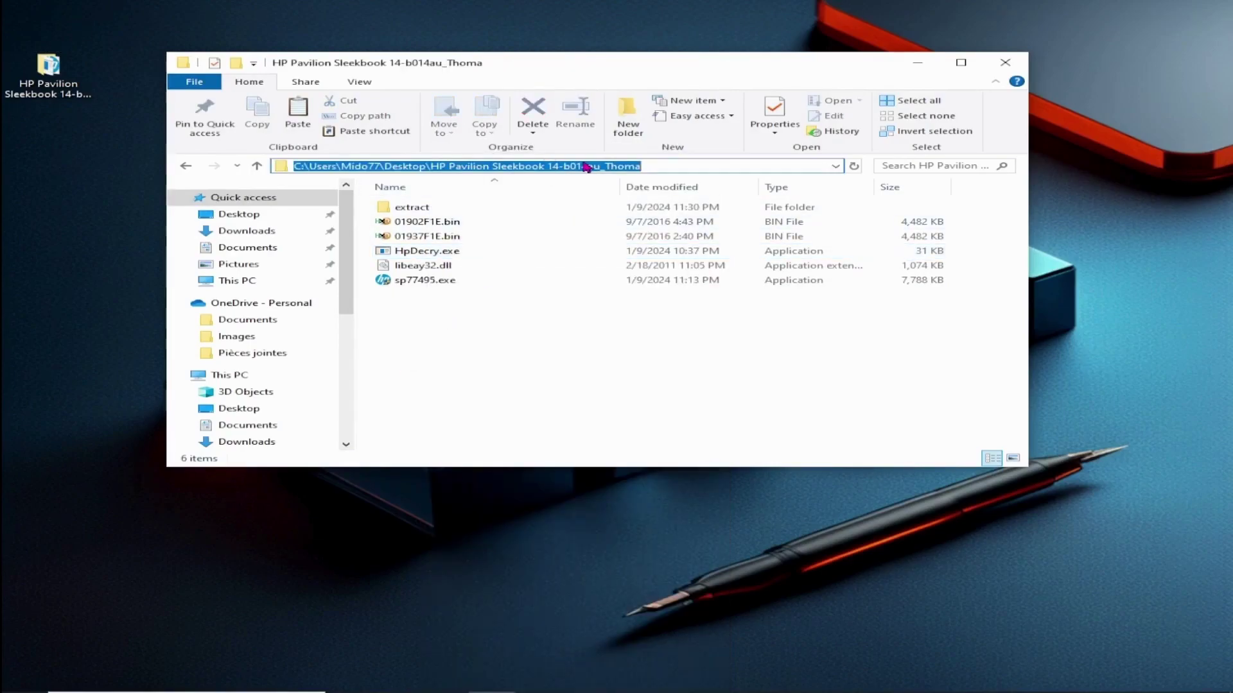
text(cmd)
key(Return)
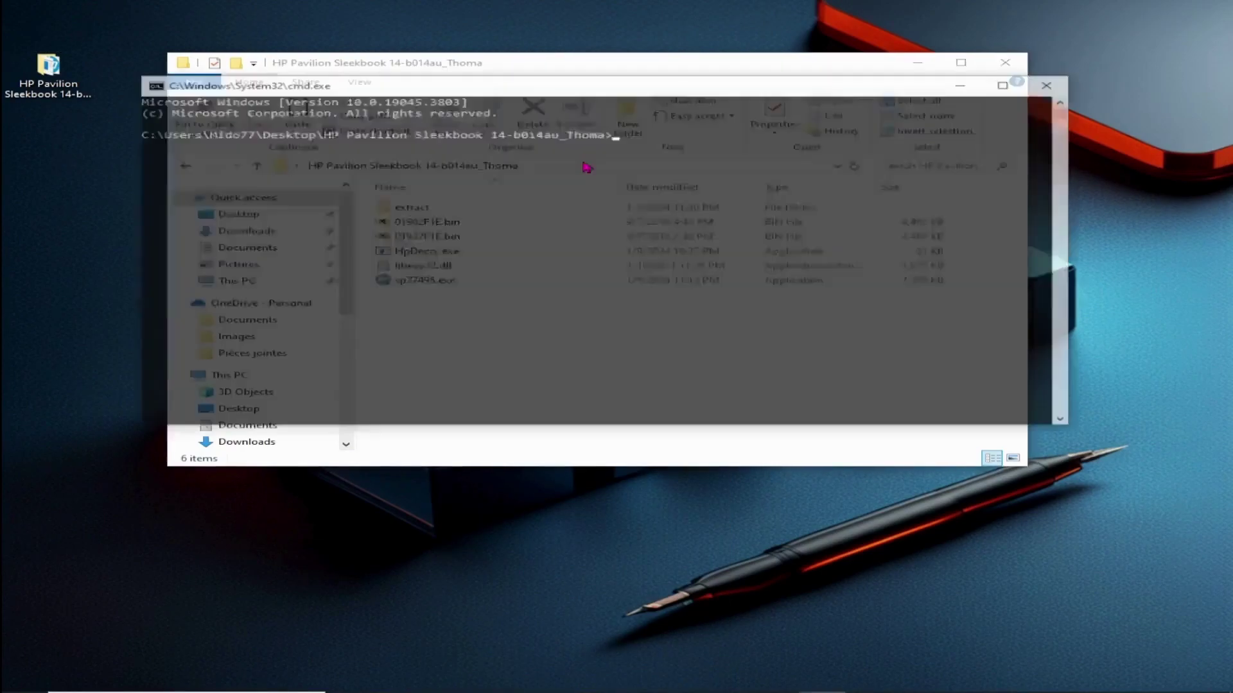
drag(630, 94, 624, 386)
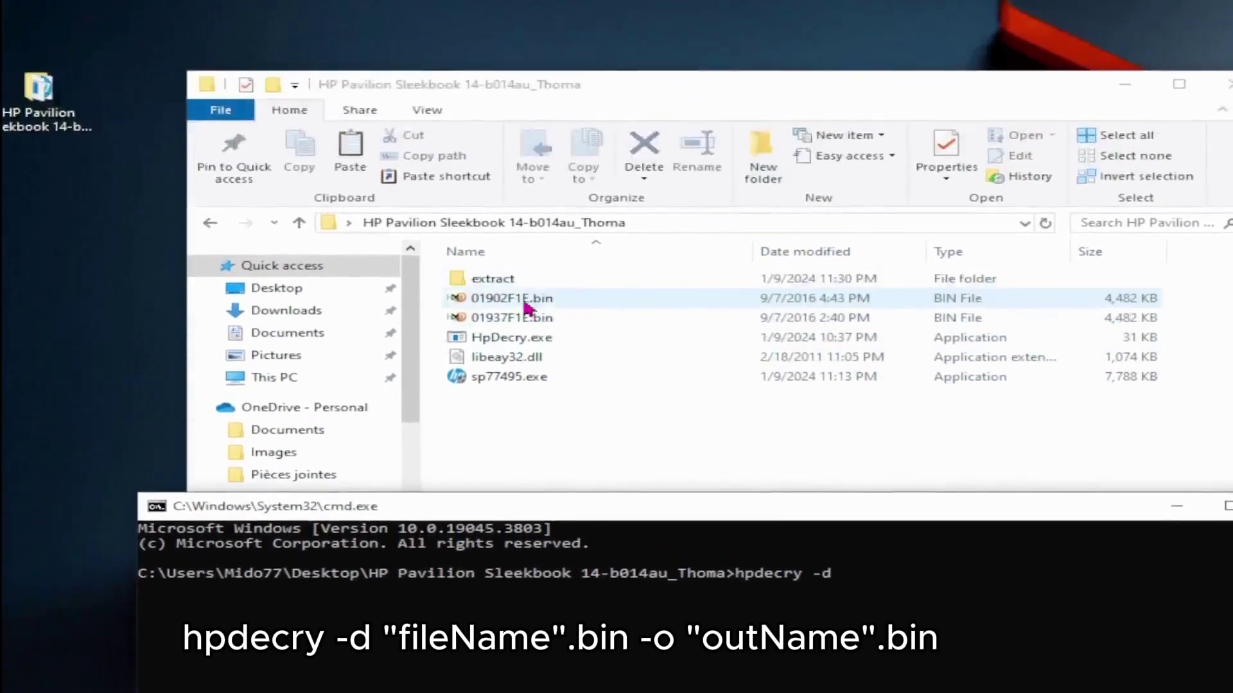
Step: Begin the decryption command with hpdecry -d, followed by the full file name 01902F1E.bin copied from the model folder
click(545, 62)
click(525, 306)
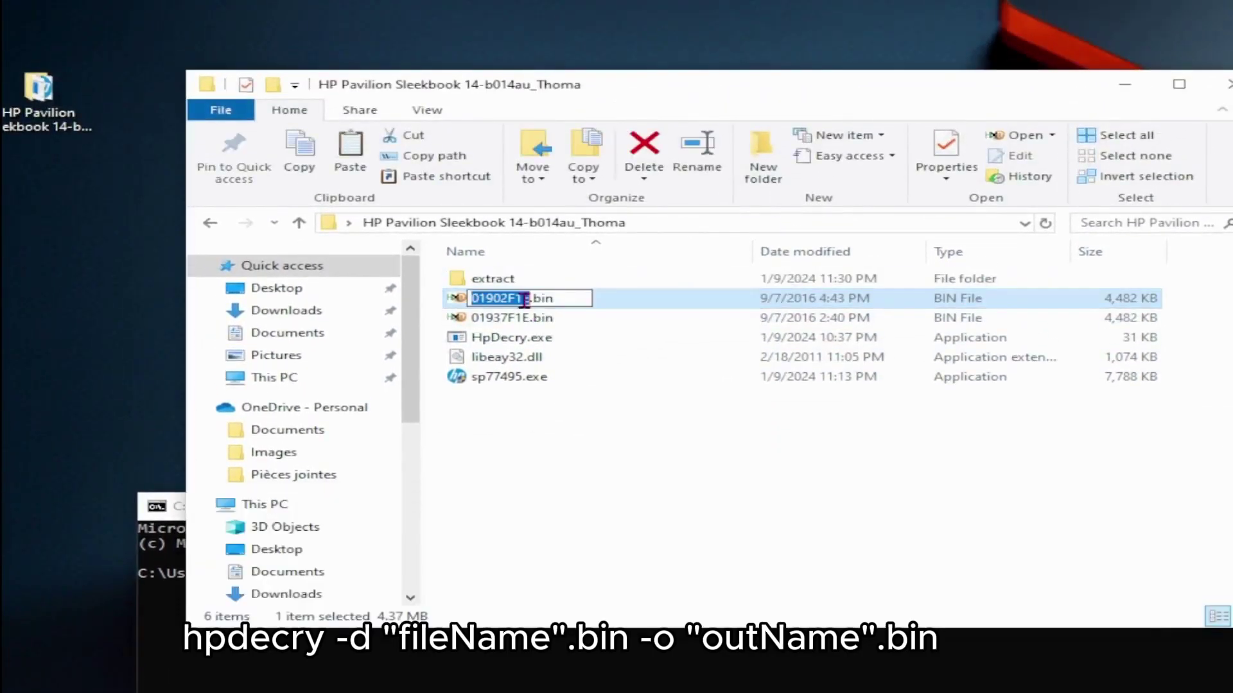
right_click(541, 296)
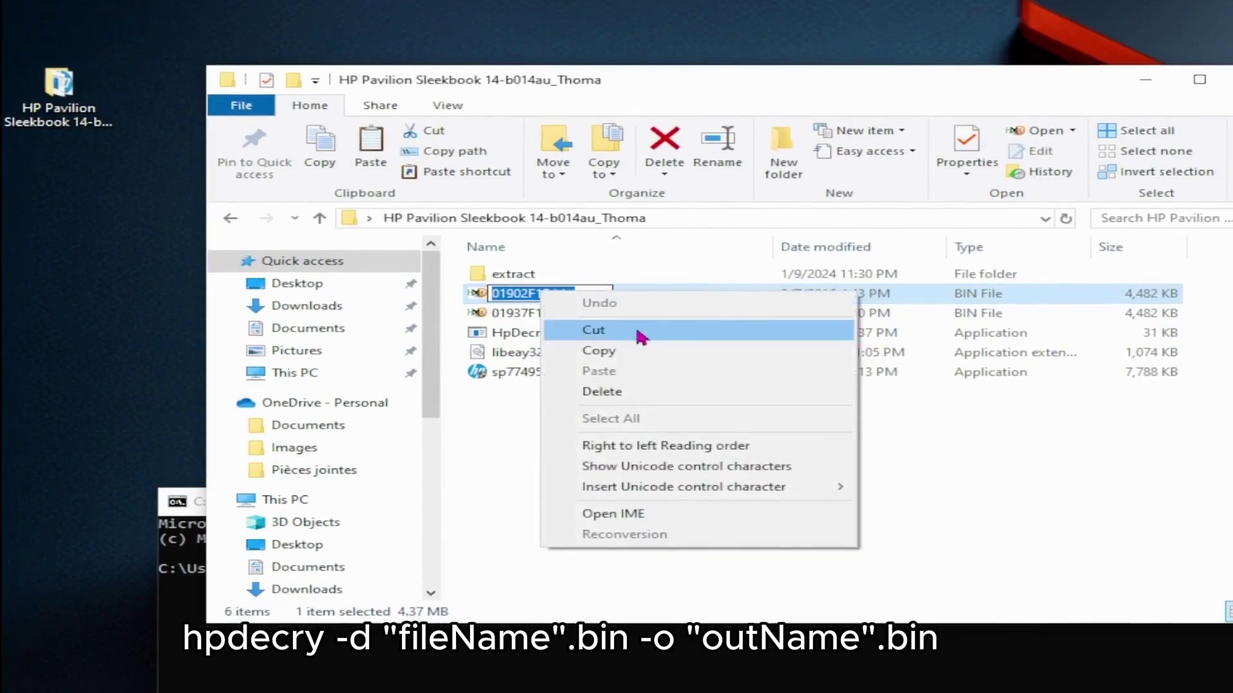
click(609, 351)
click(816, 363)
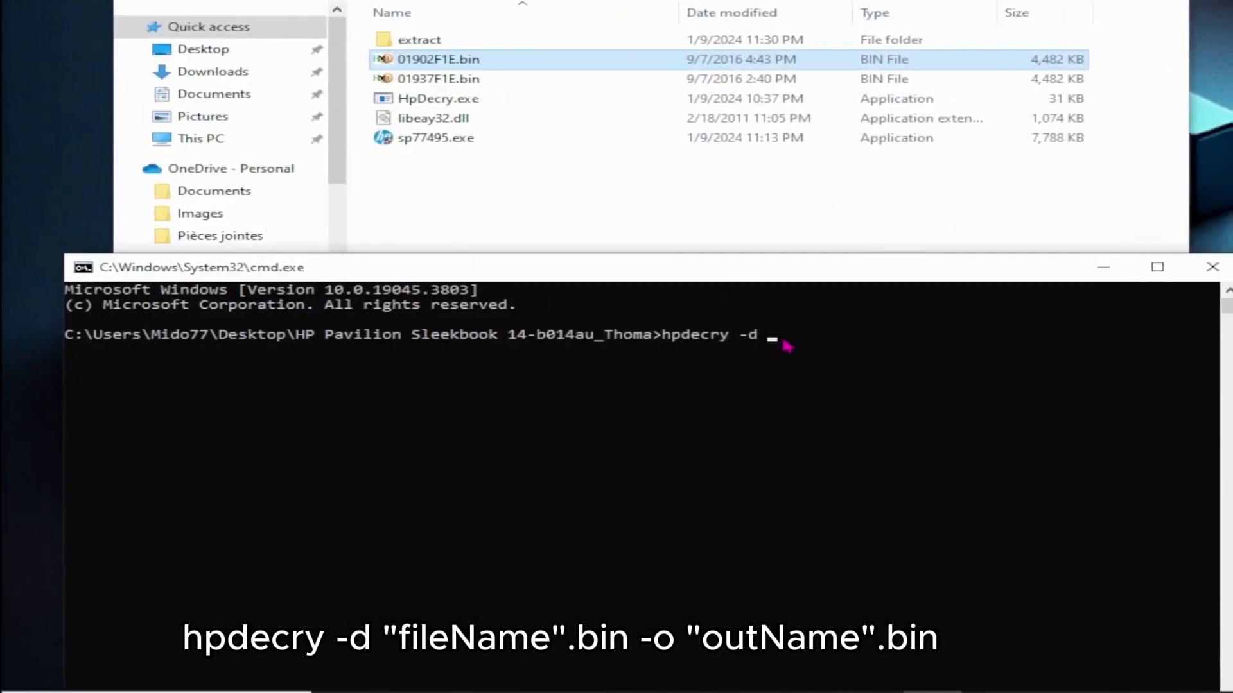
right_click(847, 364)
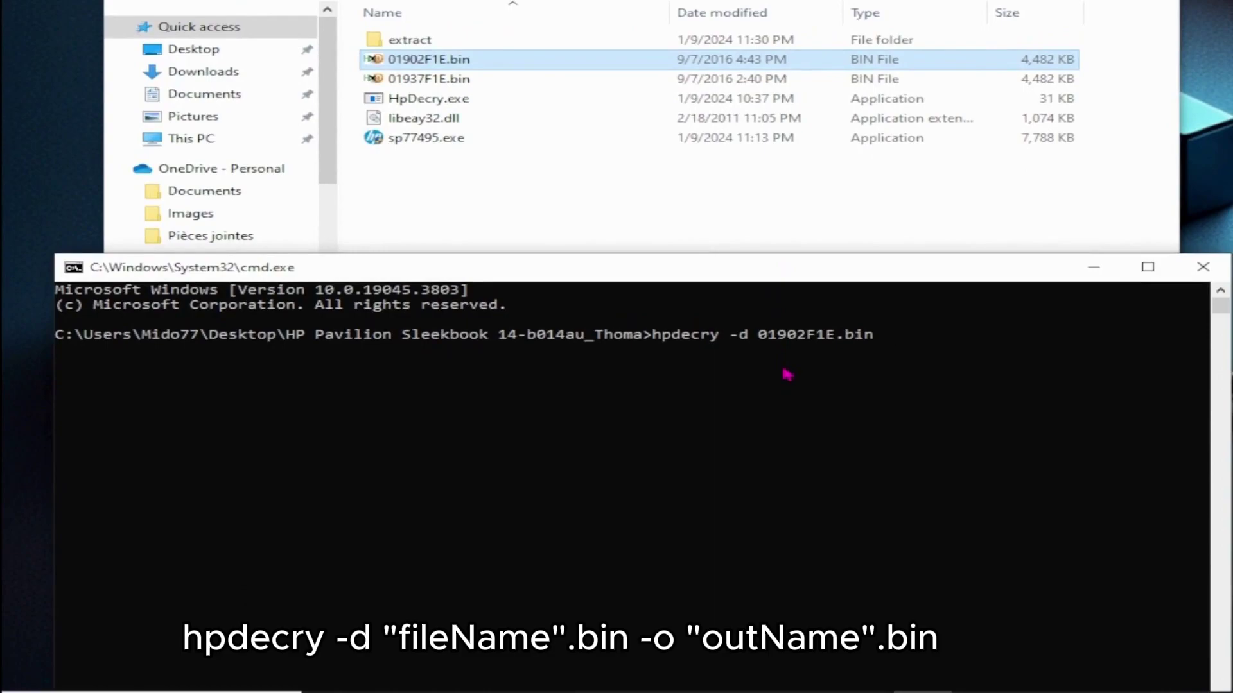
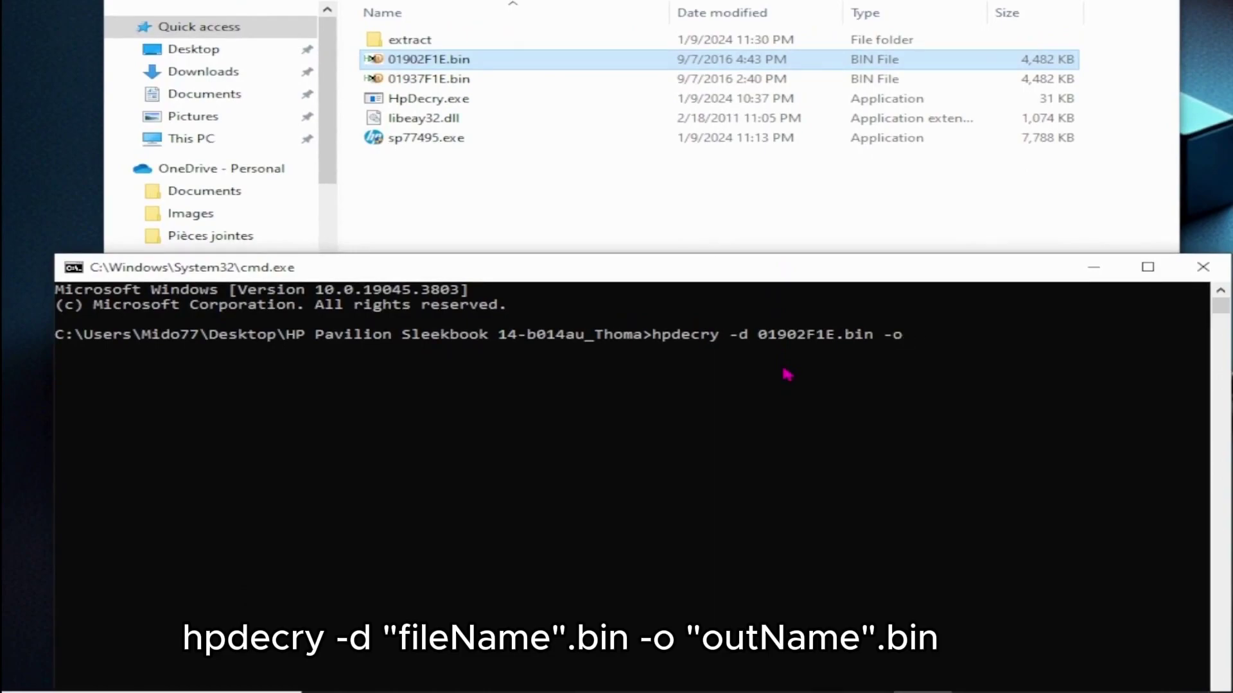
Step: Complete the command with -o and the output name 01902F1E_Decrypted.bin, reusing the copied file name
text(-o)
right_click(788, 375)
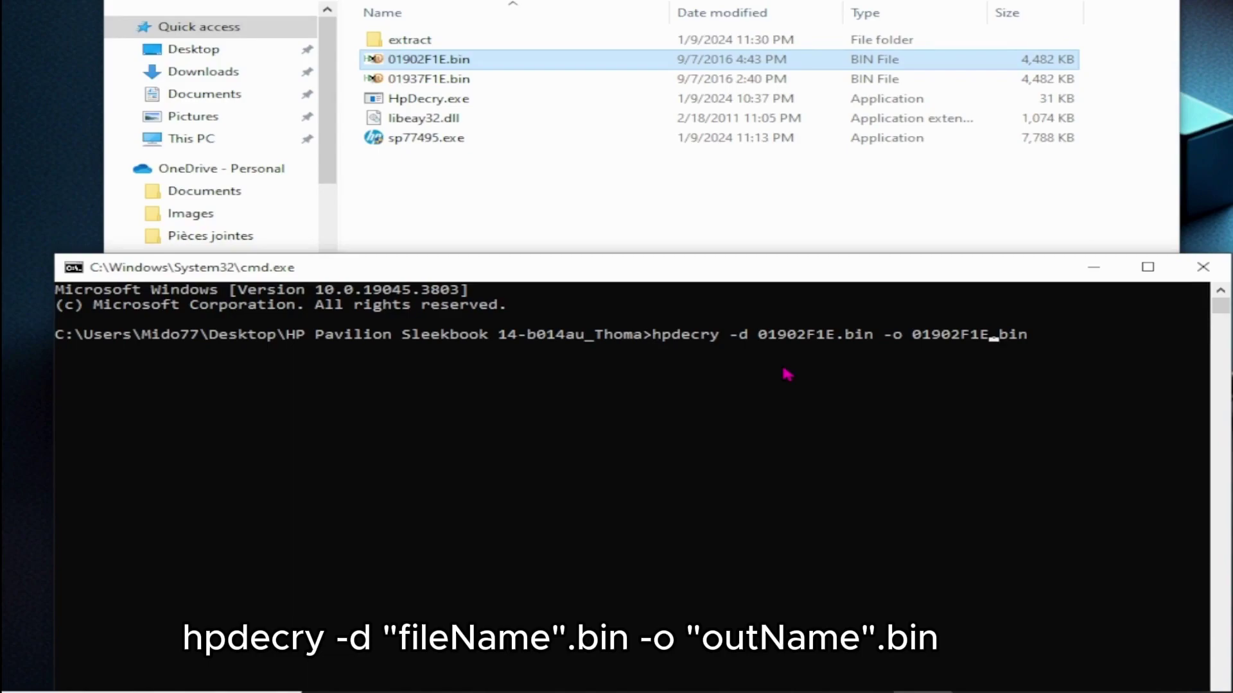
text(_Decrypted)
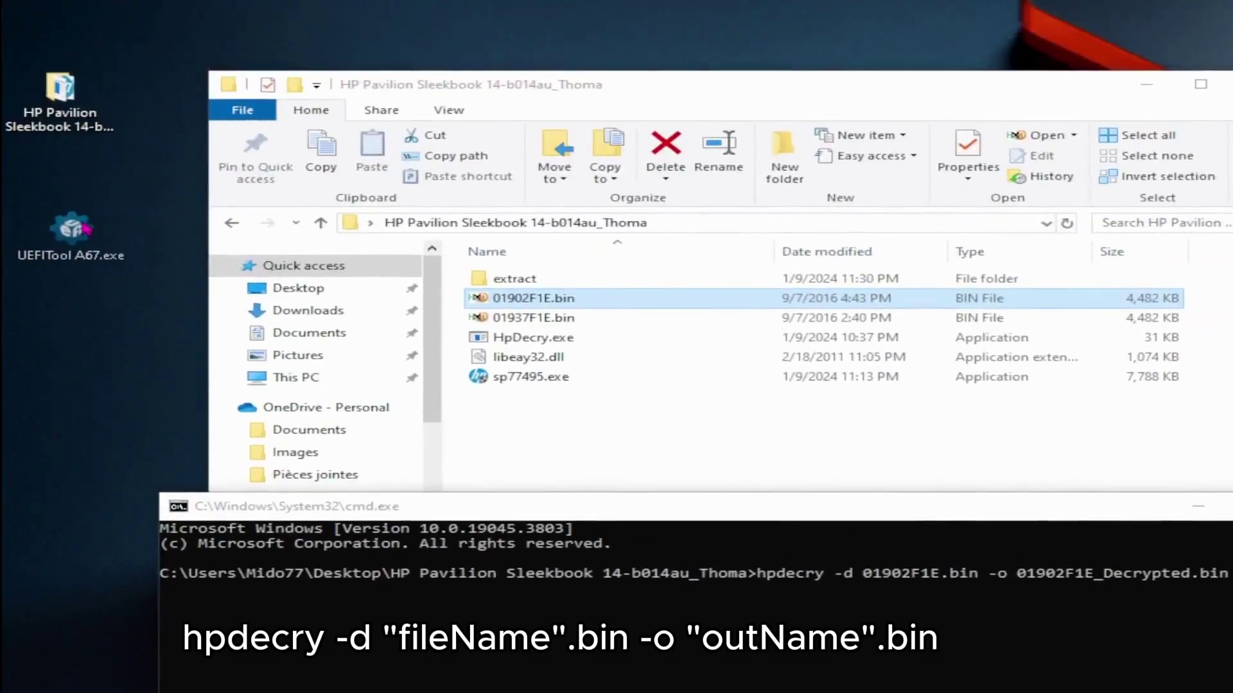
Step: Load the encrypted 01902F1E.bin into UEFITool to check its structure and parser message, then close UEFITool and return to the command window
click(60, 260)
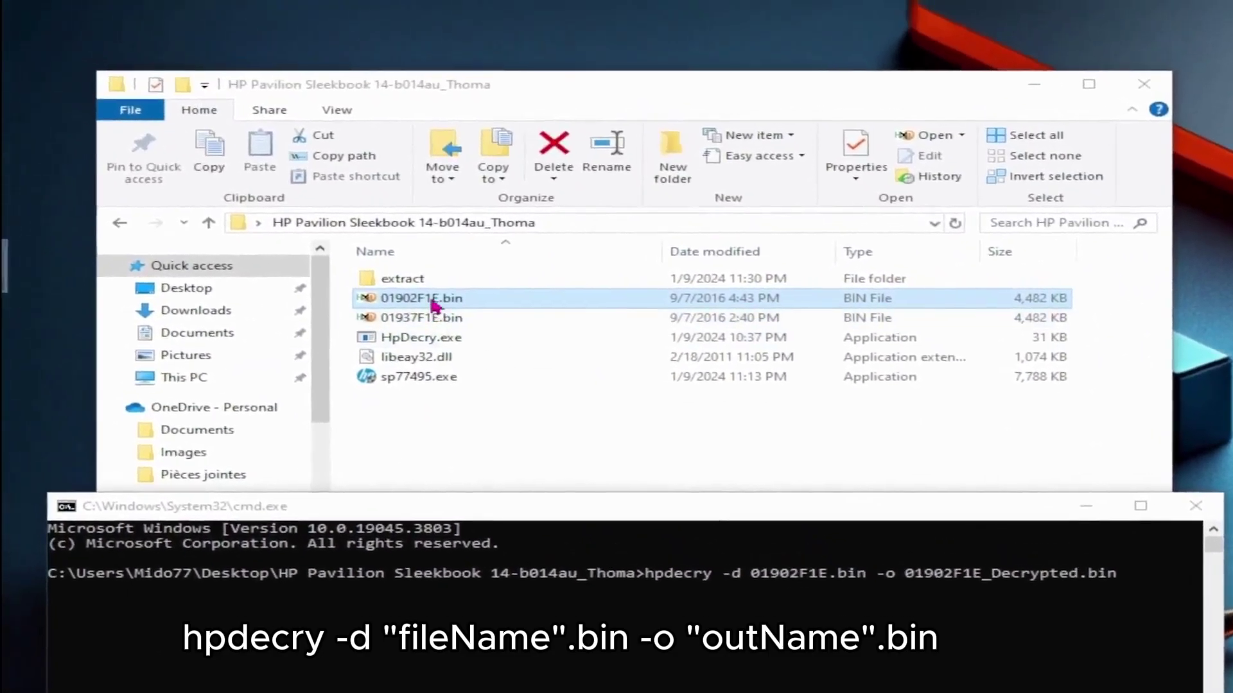
click(434, 302)
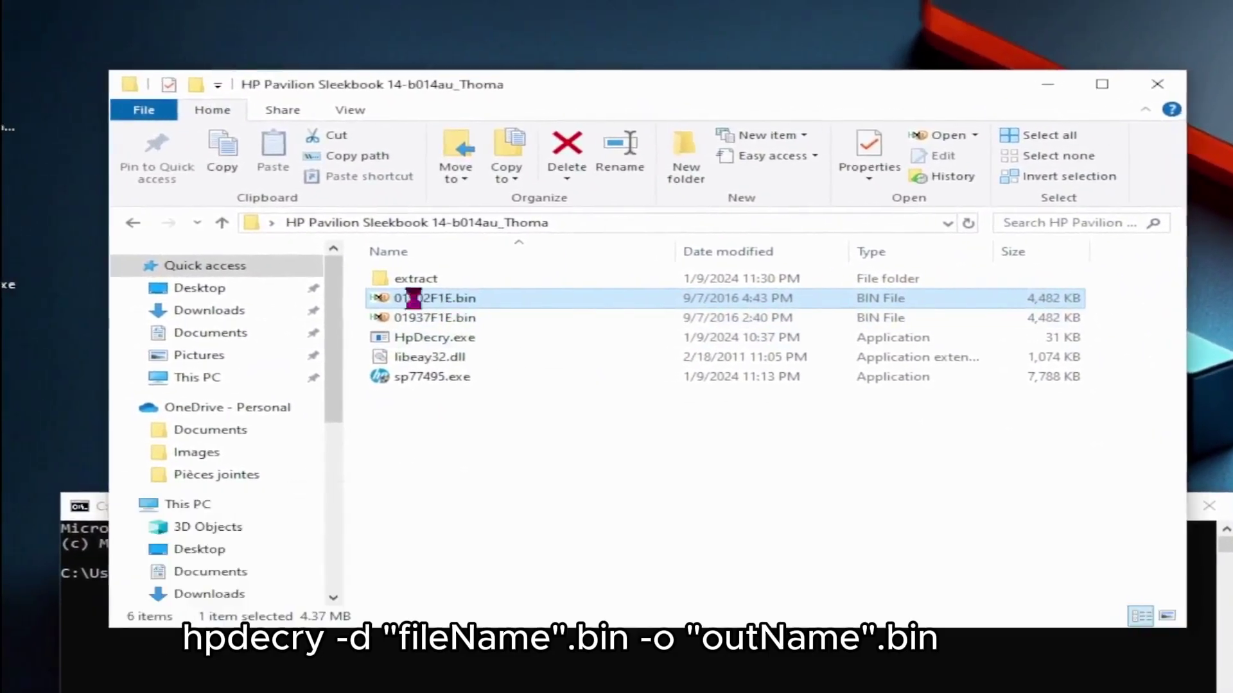
click(486, 298)
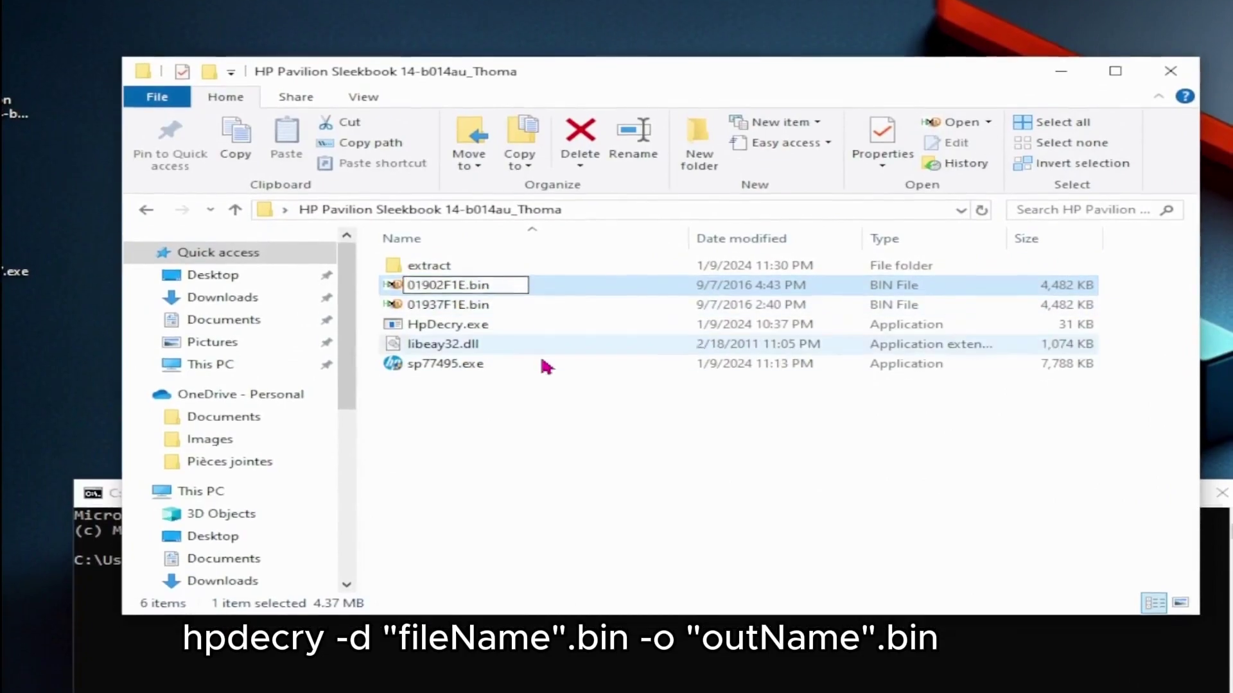
click(545, 376)
click(386, 303)
drag(398, 313, 10, 260)
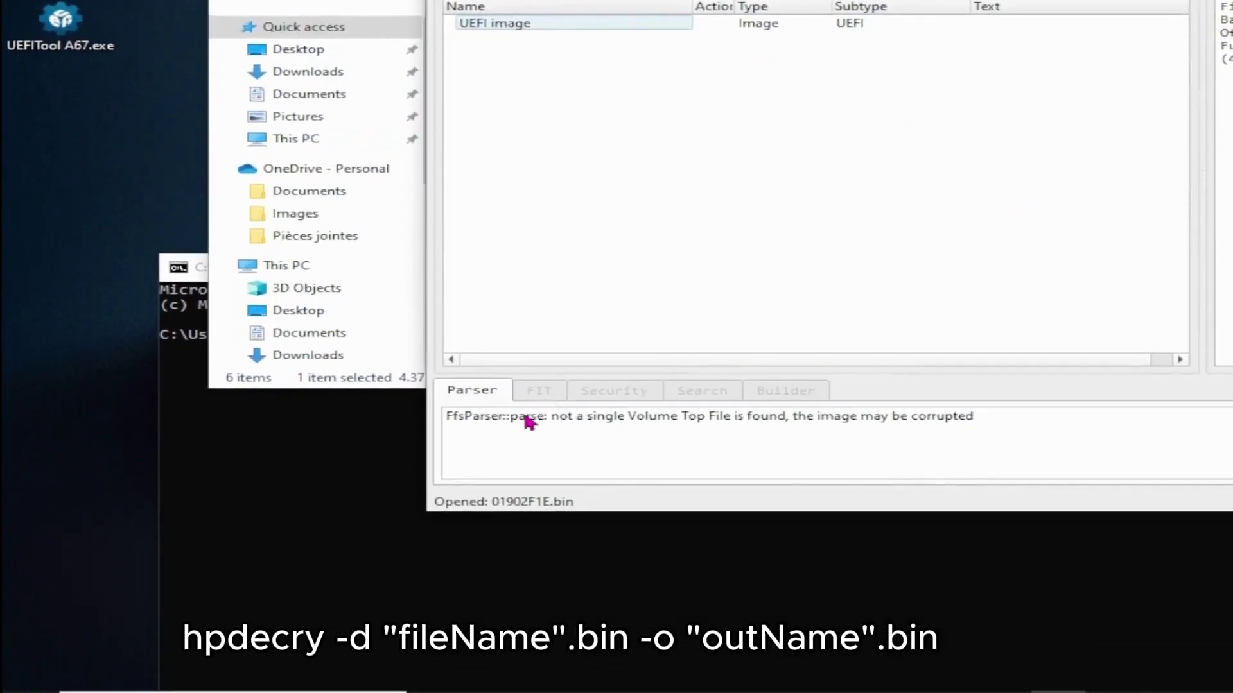
click(523, 507)
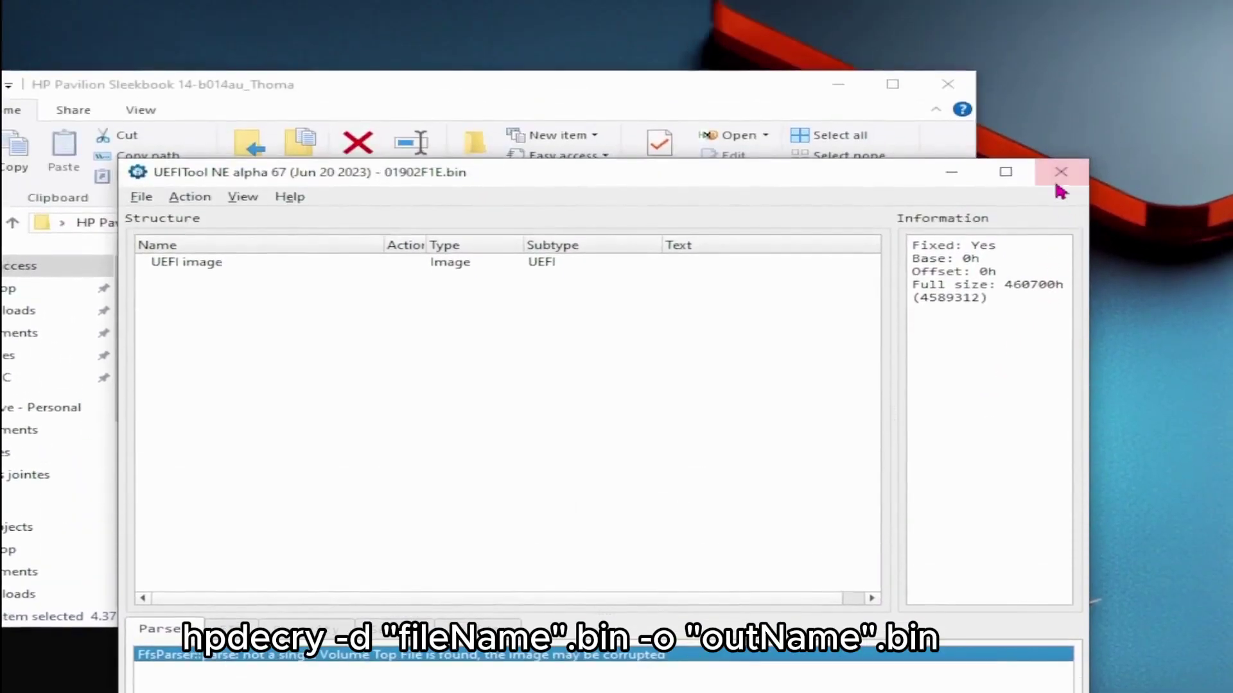
click(1060, 183)
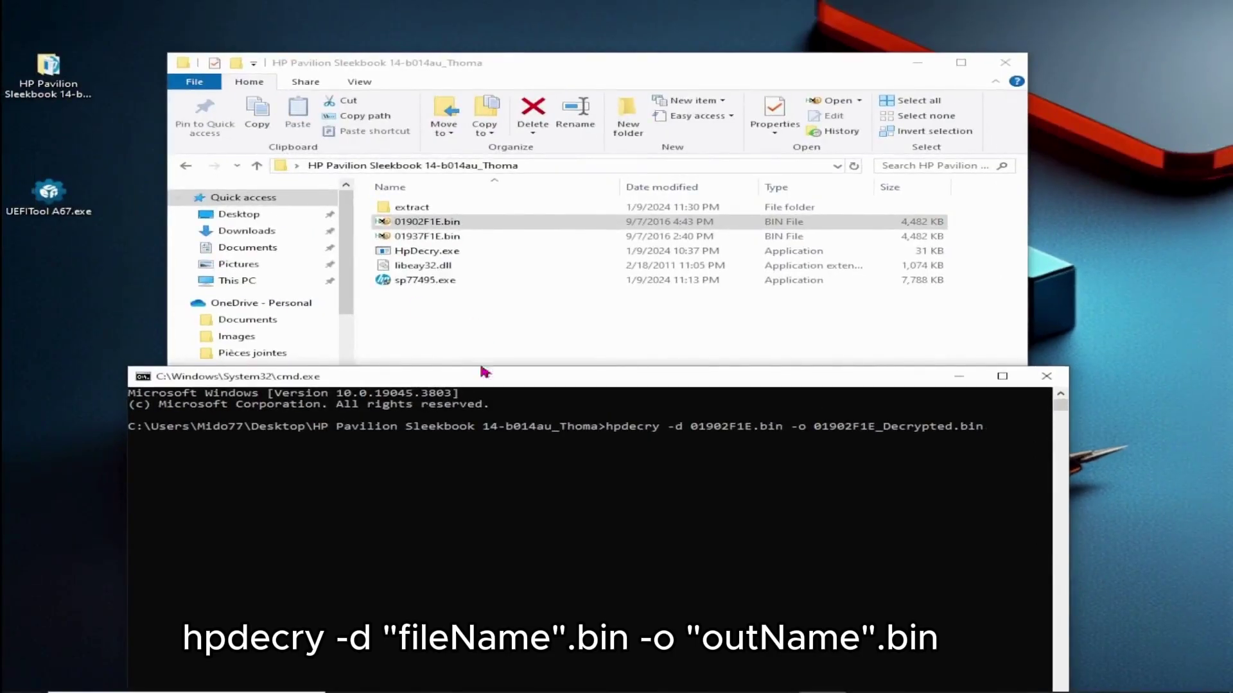
drag(527, 380, 516, 360)
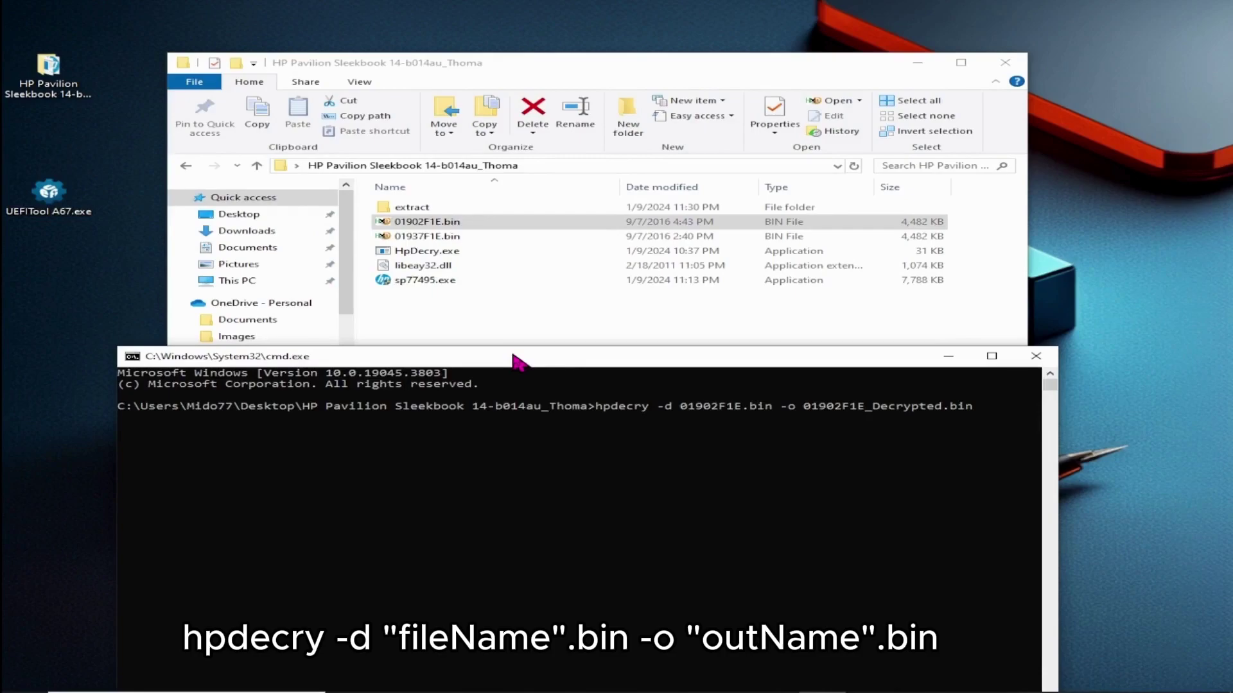
Step: Run the decryption command, load 01902F1E_Decrypted.bin into UEFITool to inspect its expanded UEFI image structure, and close UEFITool
key(Return)
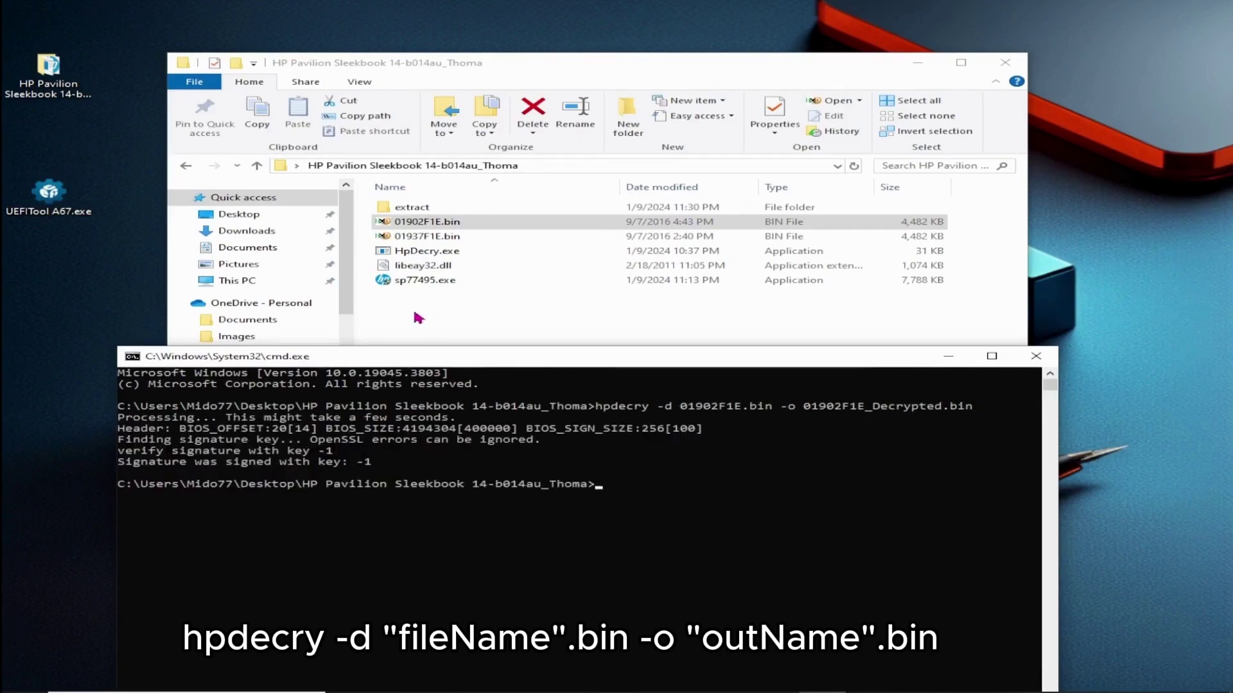
click(478, 237)
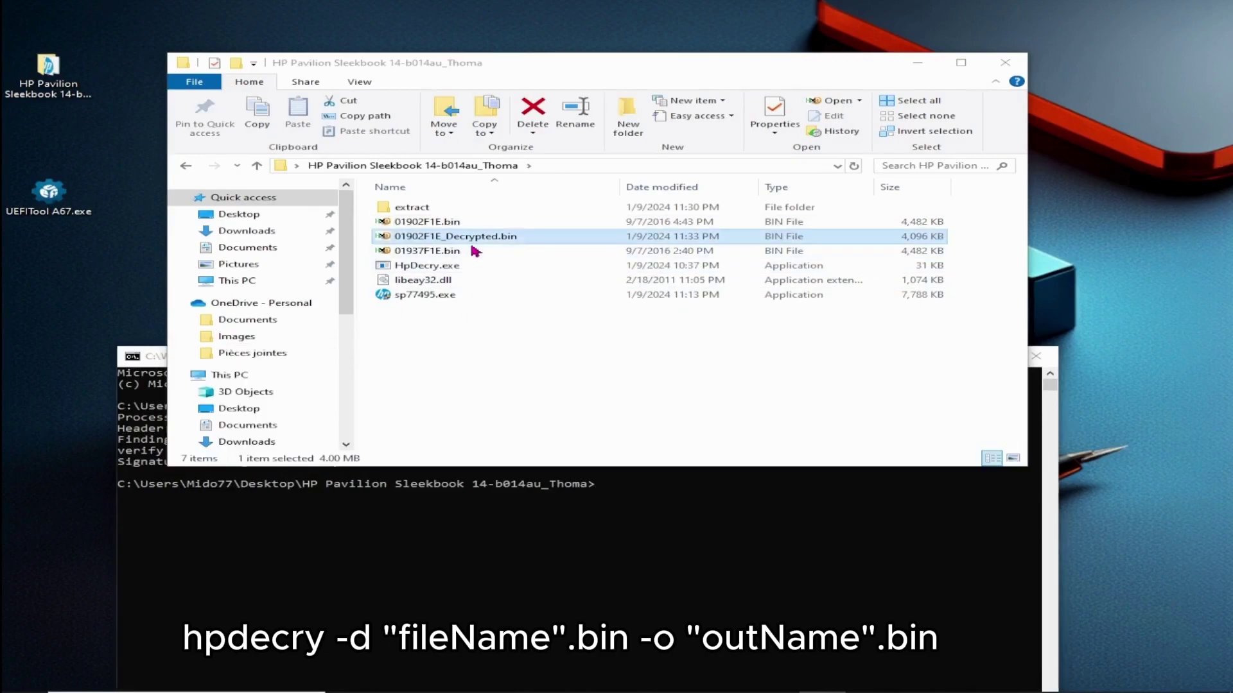
drag(481, 234, 61, 200)
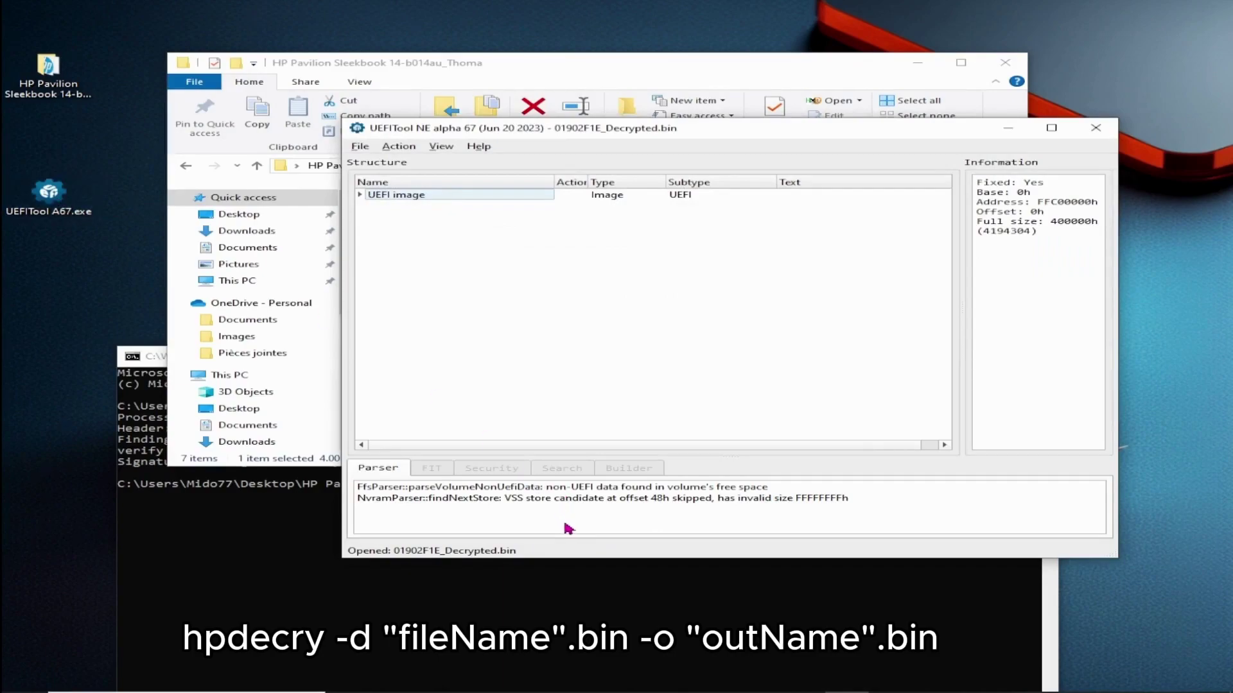
click(361, 195)
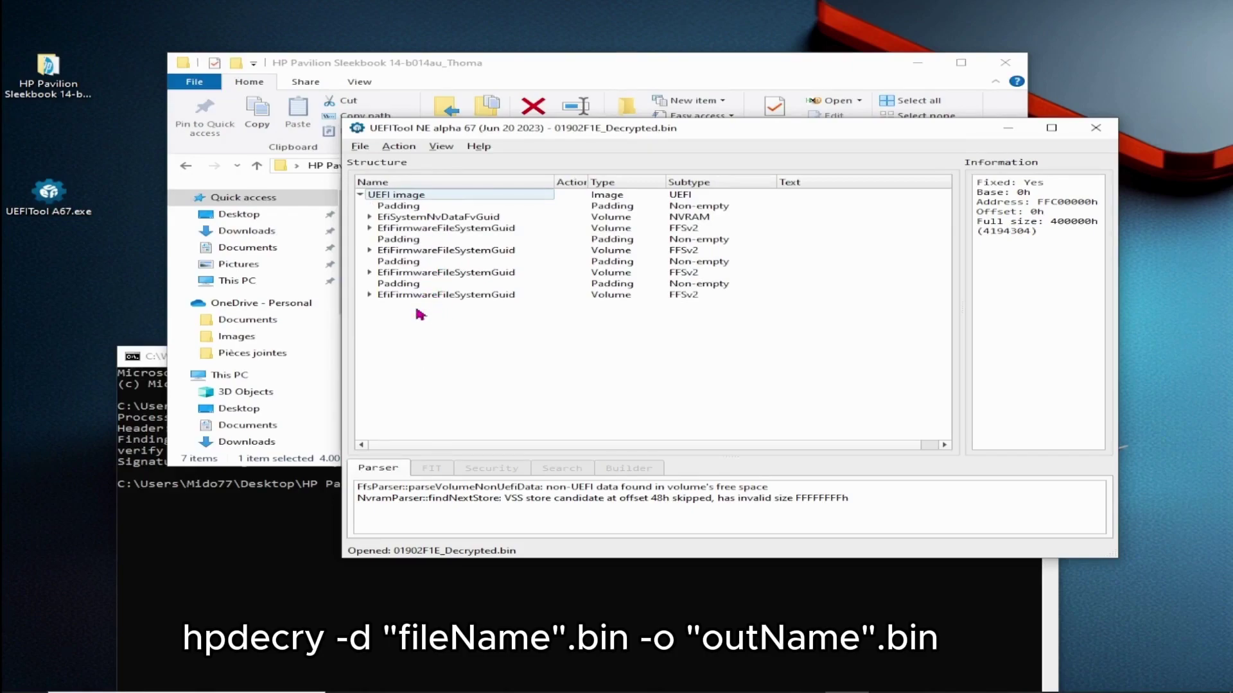
click(1105, 132)
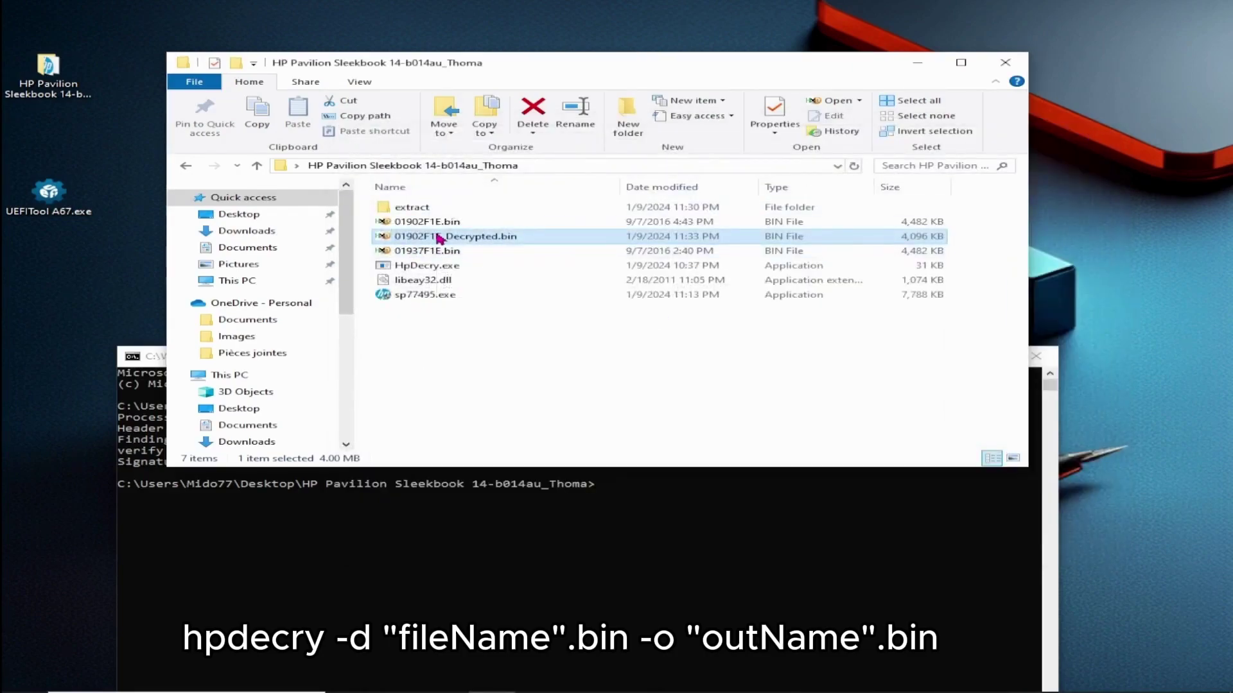
Step: Open 01902F1E_Decrypted.bin in HxD, examine the $BID01902 identifier near the end of the file, and close HxD
double_click(436, 234)
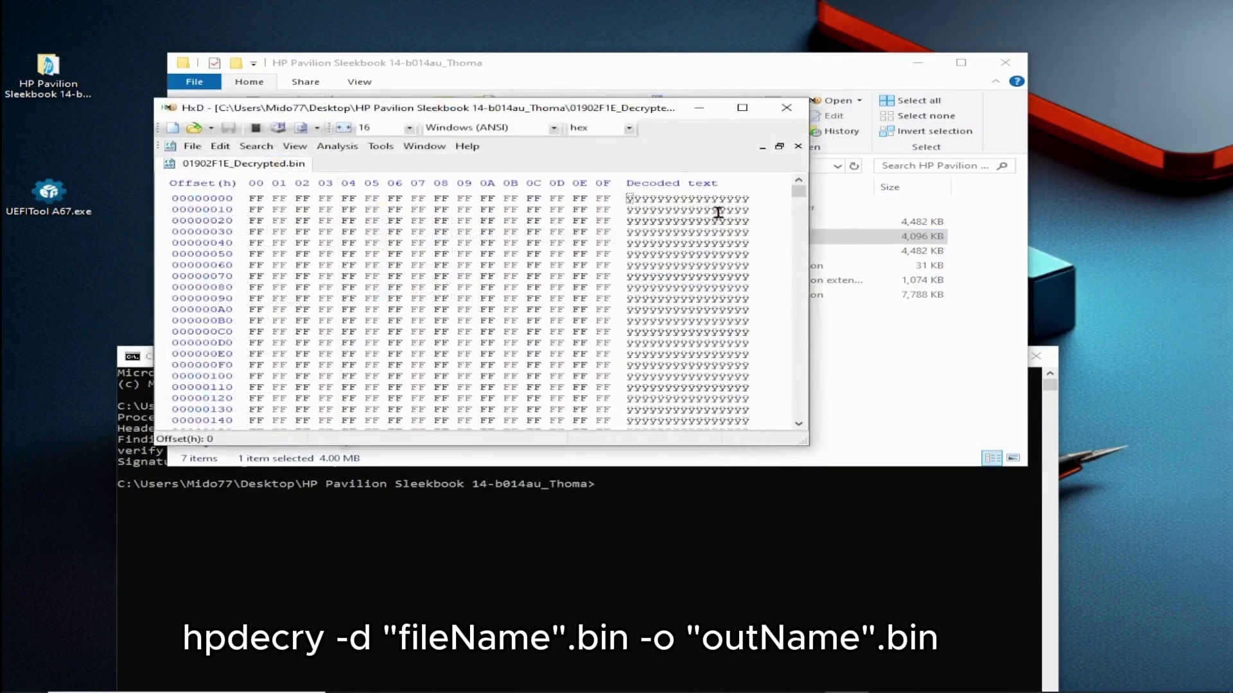
drag(798, 188, 800, 420)
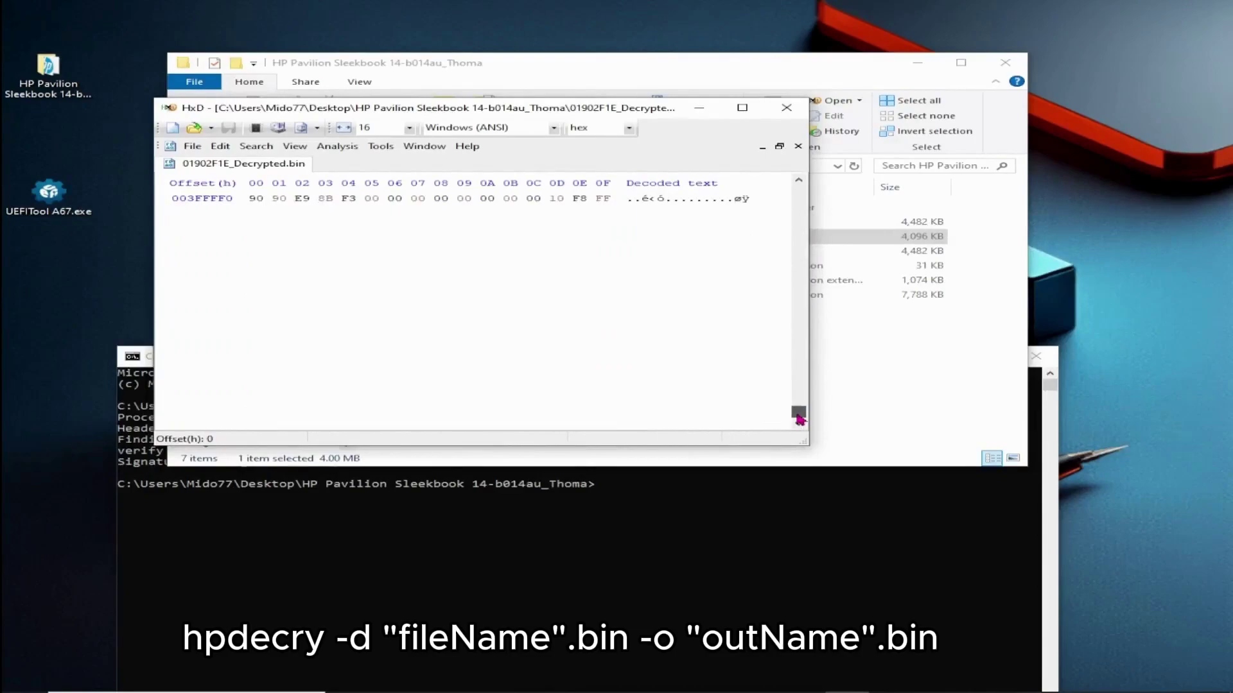
scroll(740, 325, up, 2)
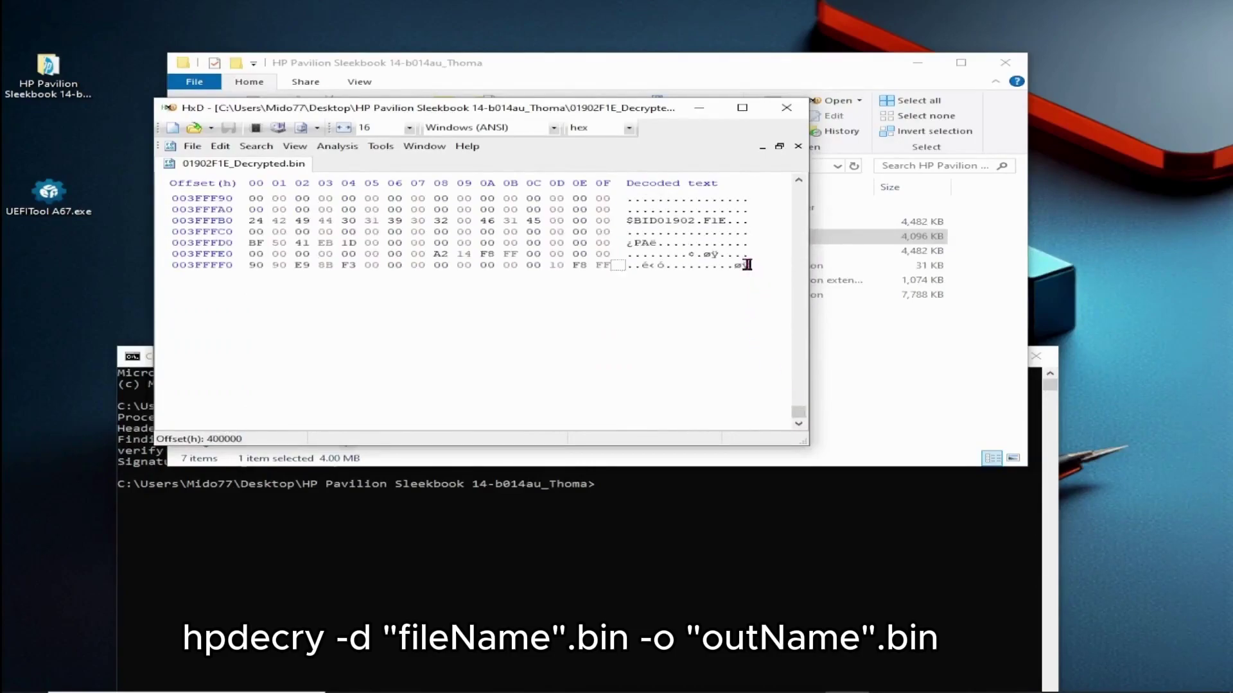
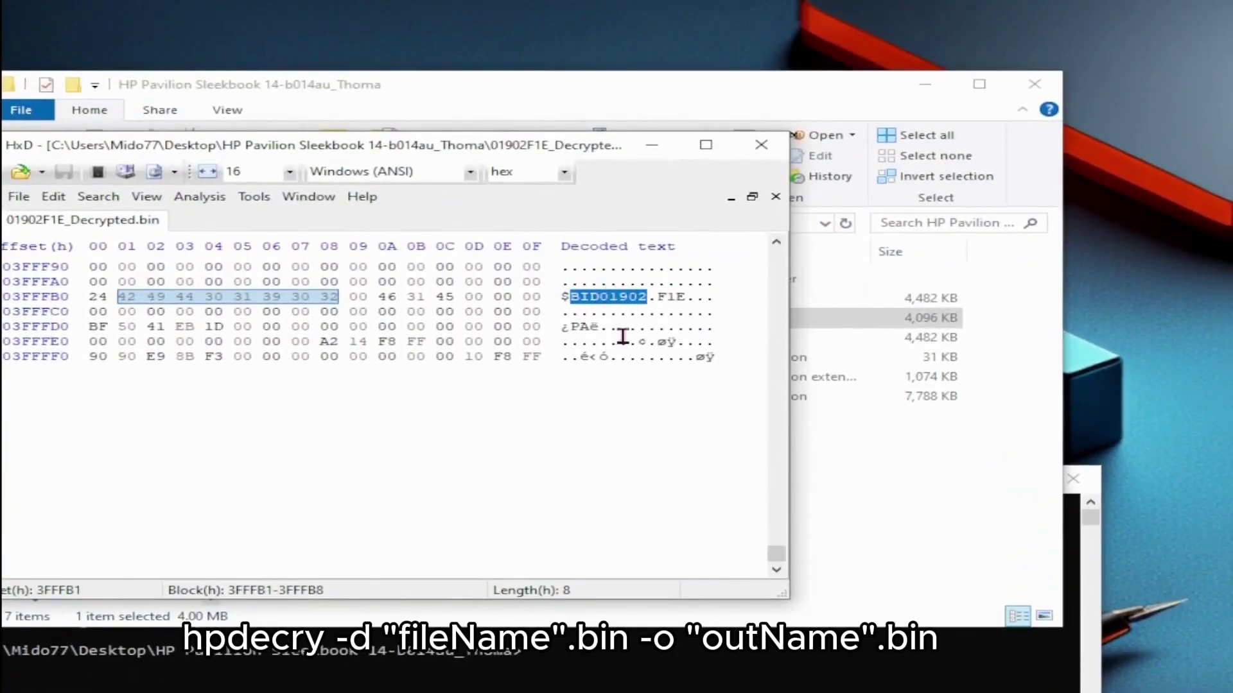
click(612, 290)
double_click(602, 293)
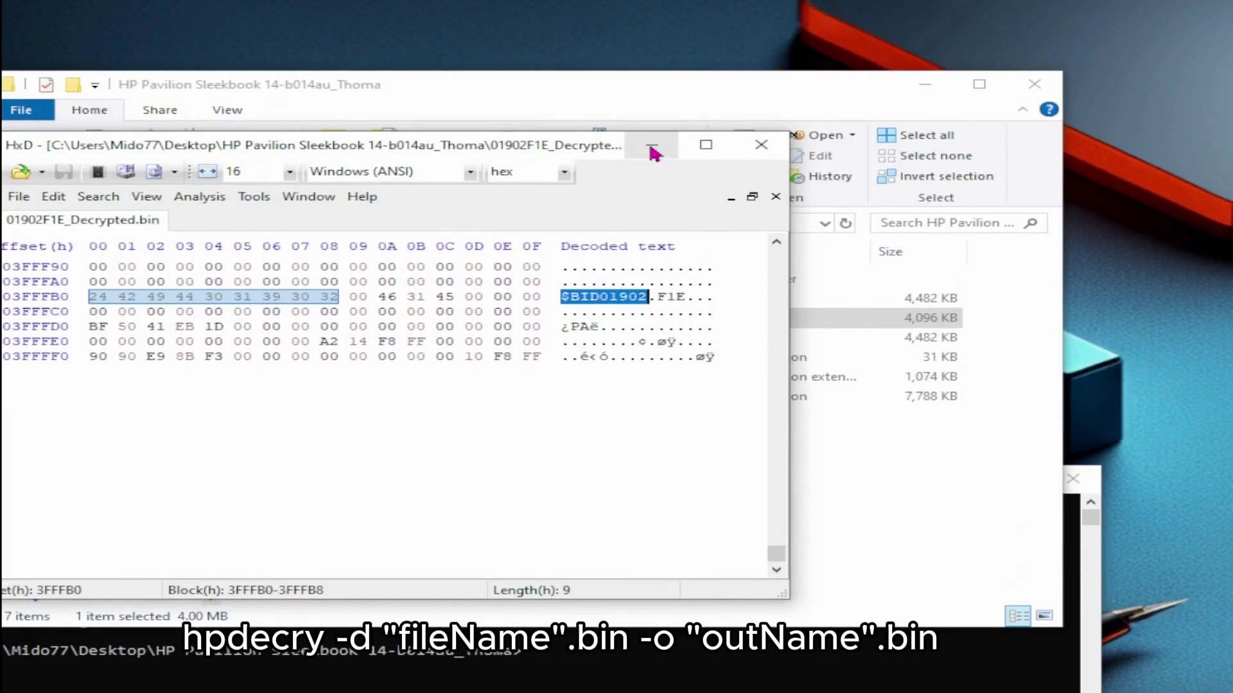
click(759, 146)
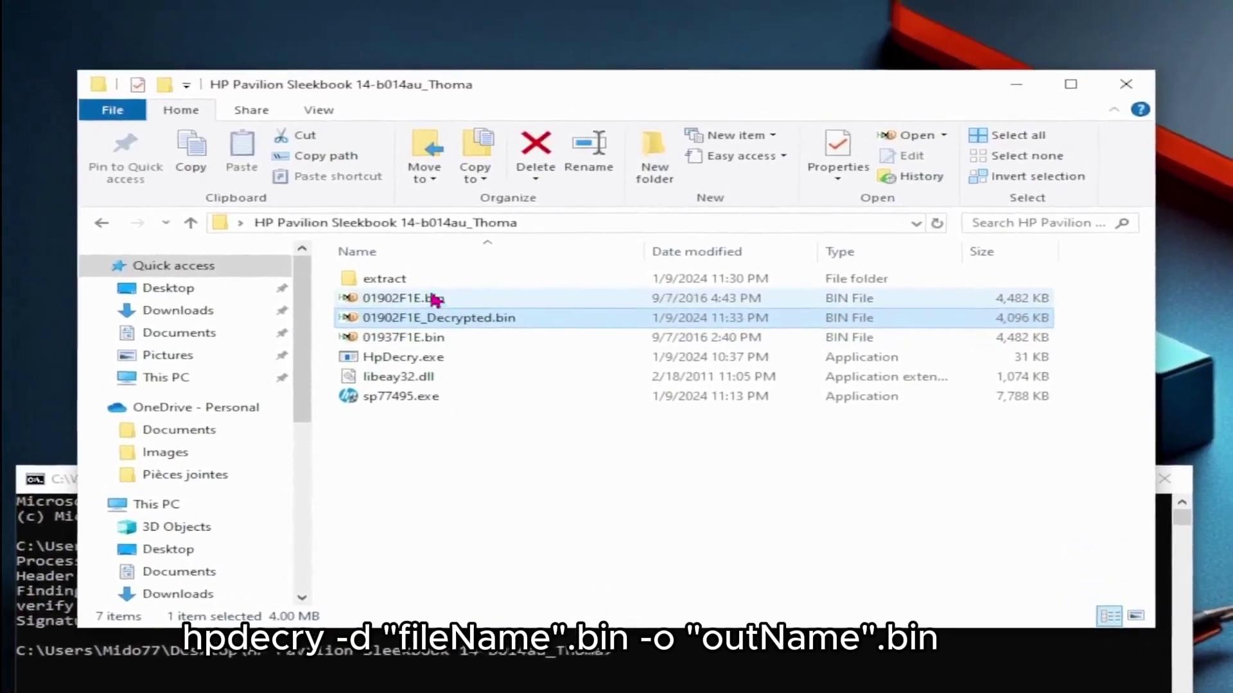
Step: Copy the full name of 01902F1E.bin, including its extension, from the model folder
click(393, 93)
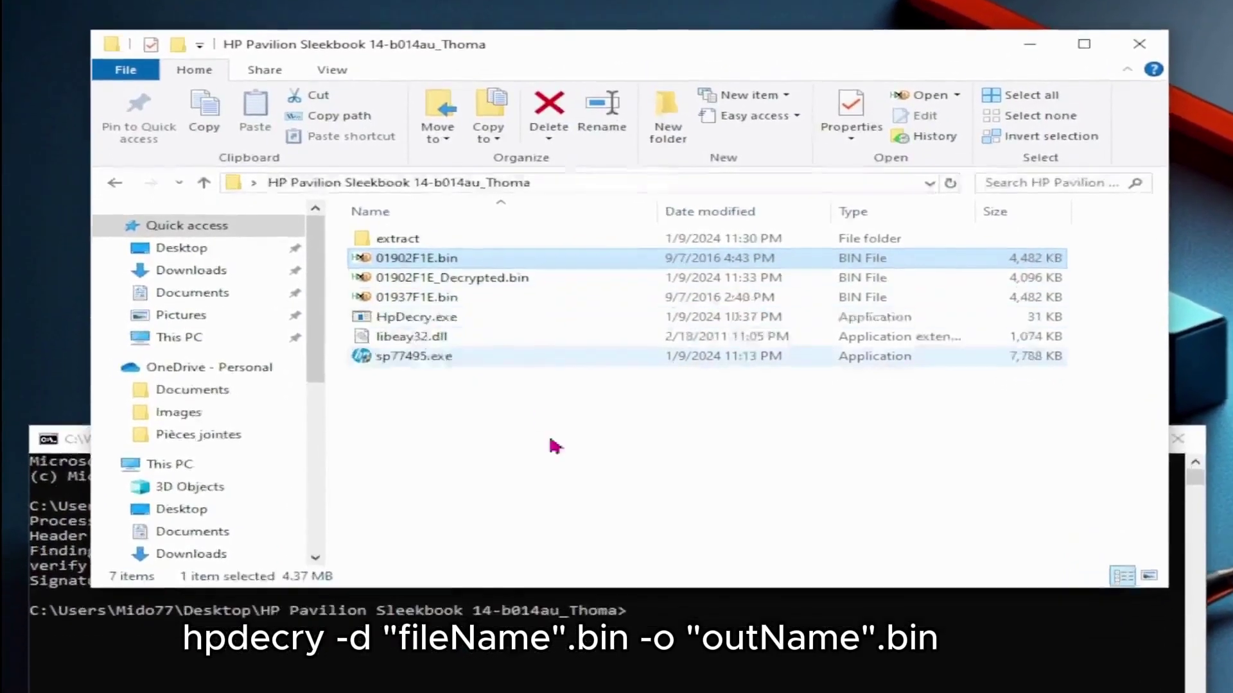
click(533, 688)
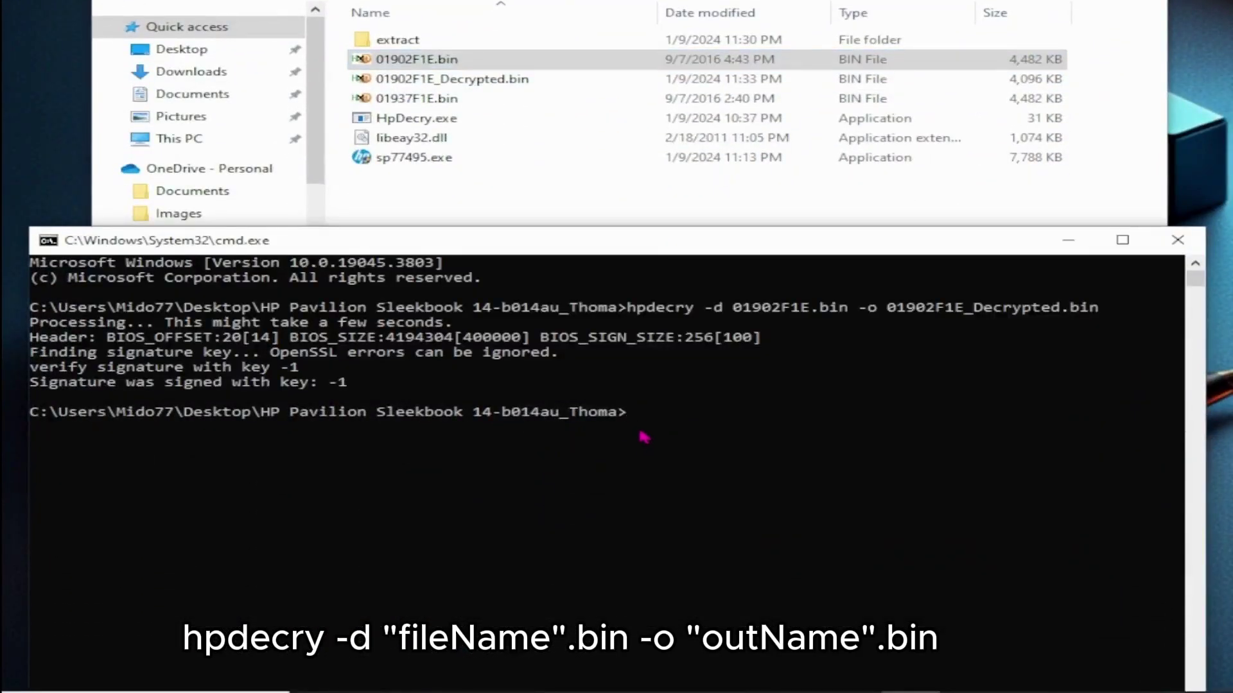
click(436, 62)
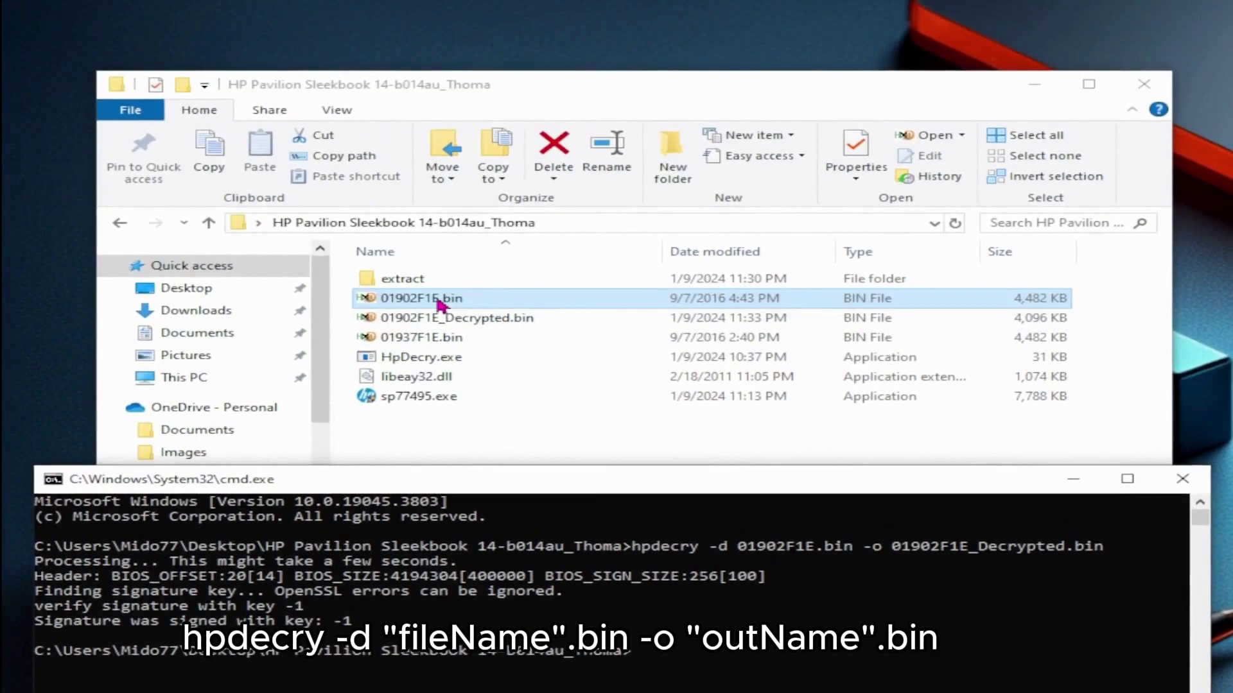
right_click(438, 305)
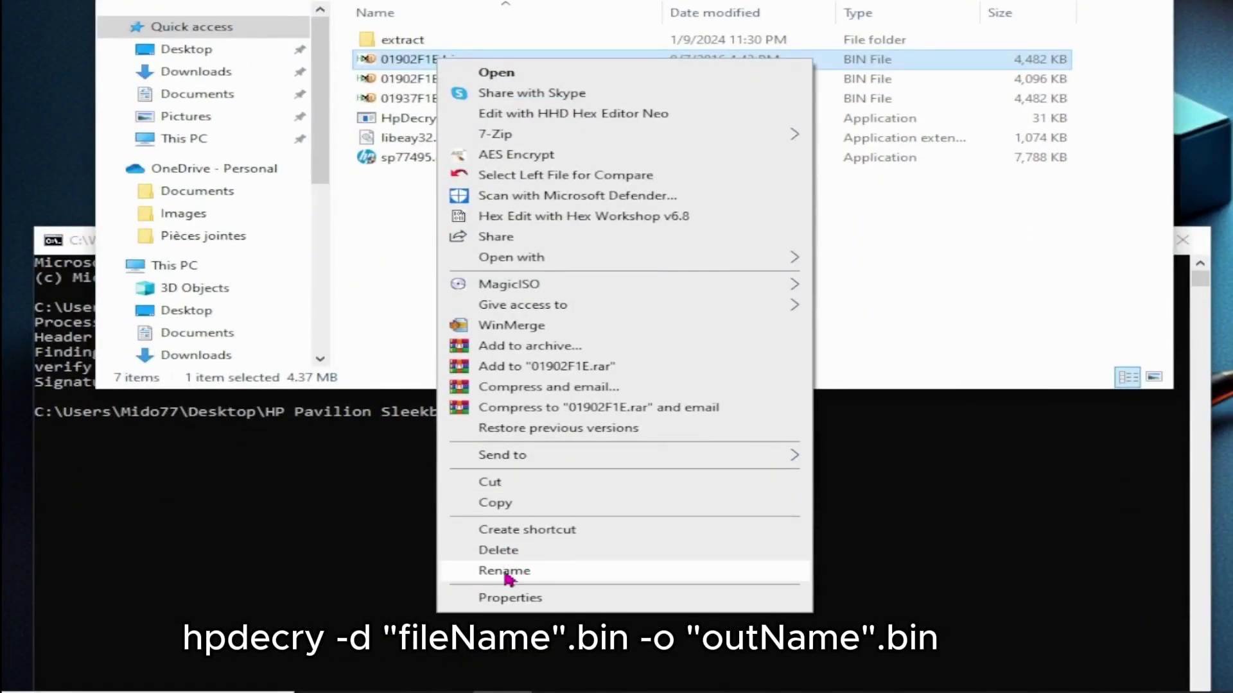
click(508, 571)
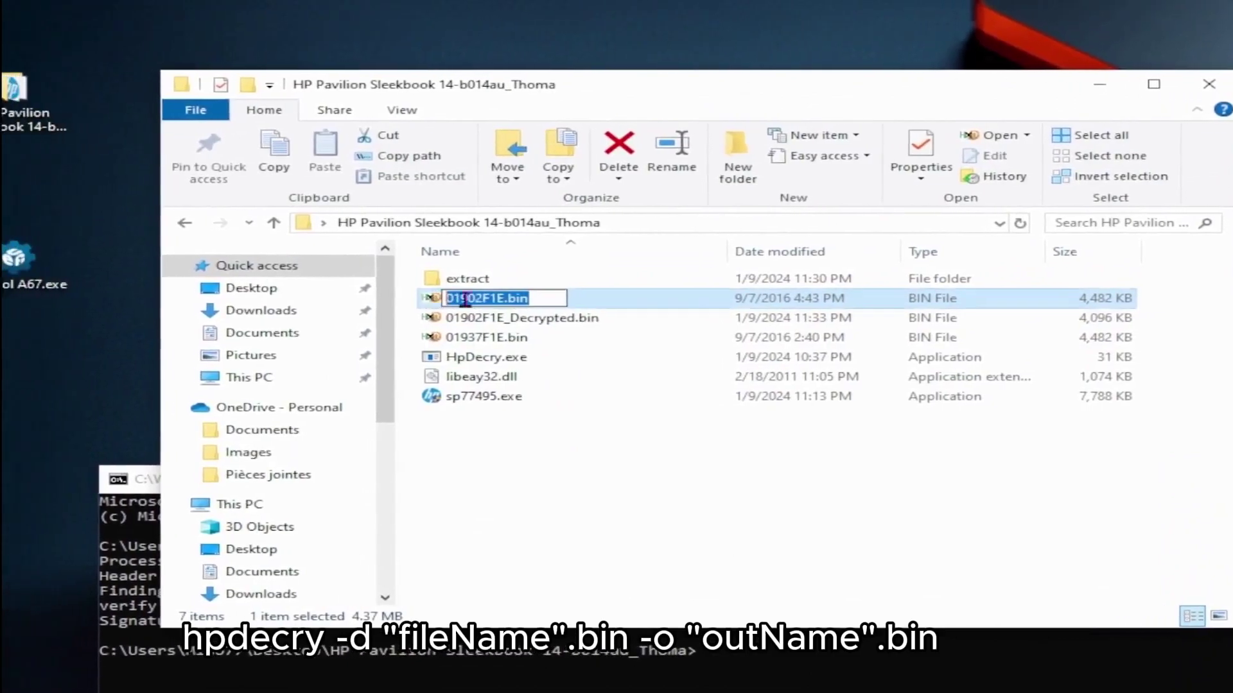
right_click(407, 298)
click(546, 315)
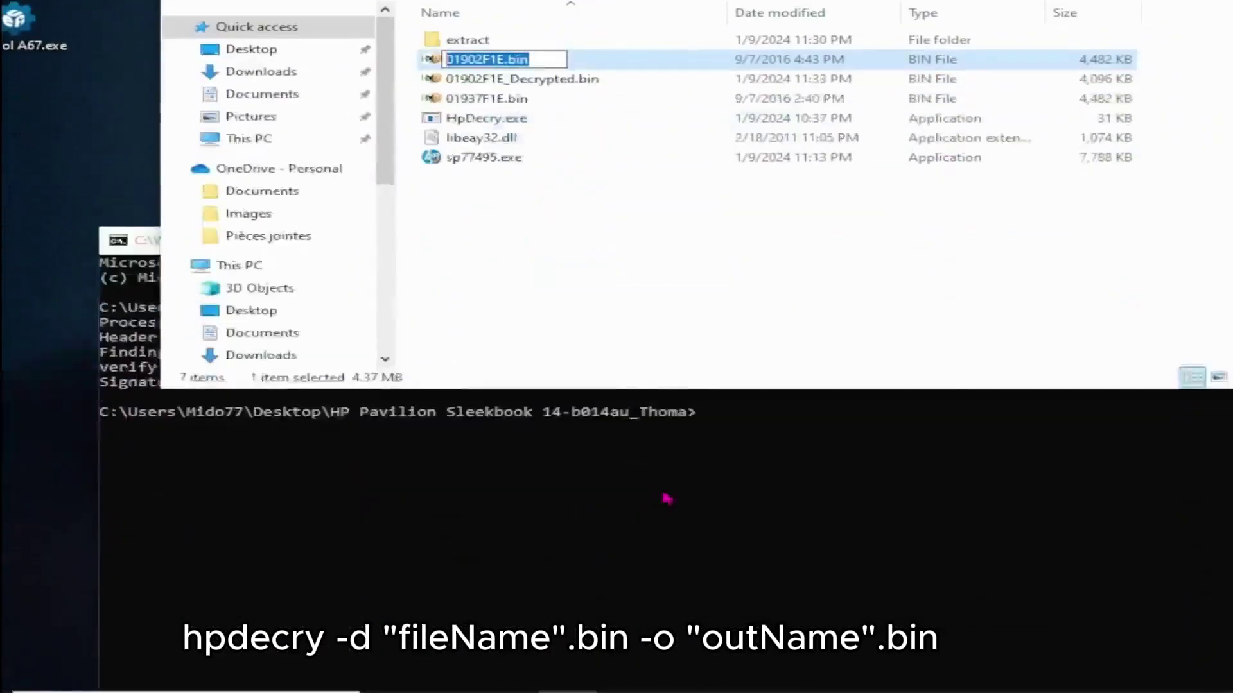
Step: Enter the command hpdecry -d 01902F1E.bin -o 01902F1E_Decrypted.bin at the new prompt without running it
click(722, 610)
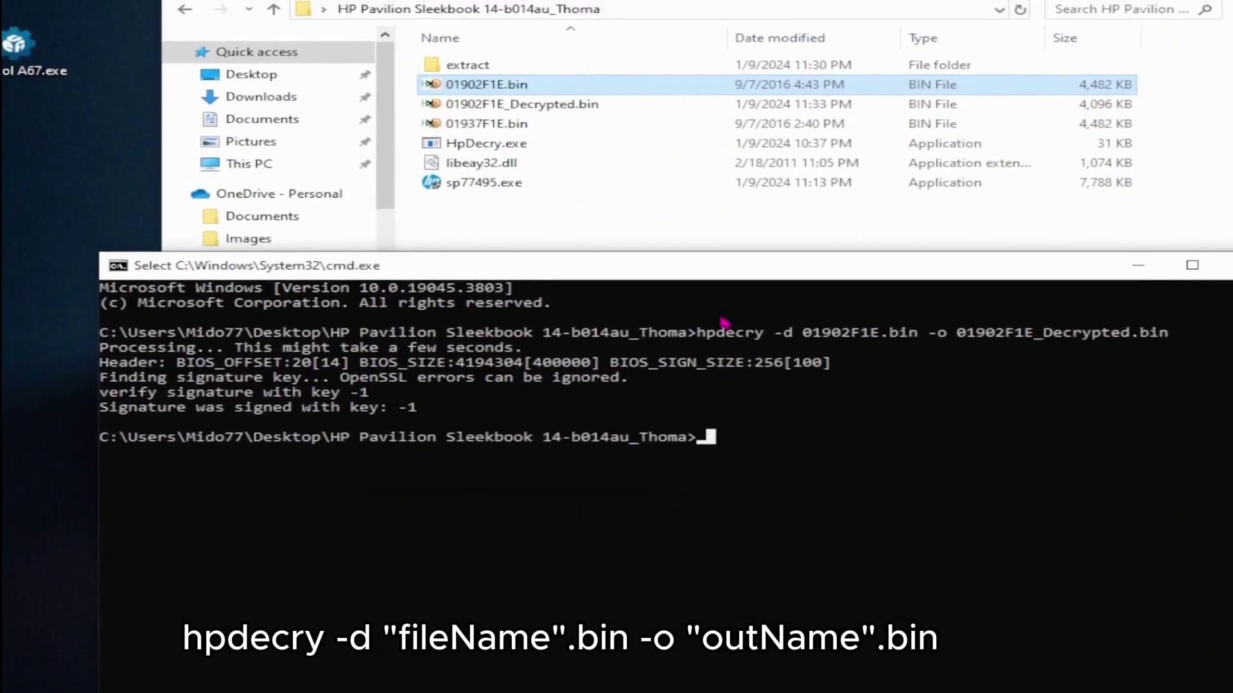
text(hpdecry -)
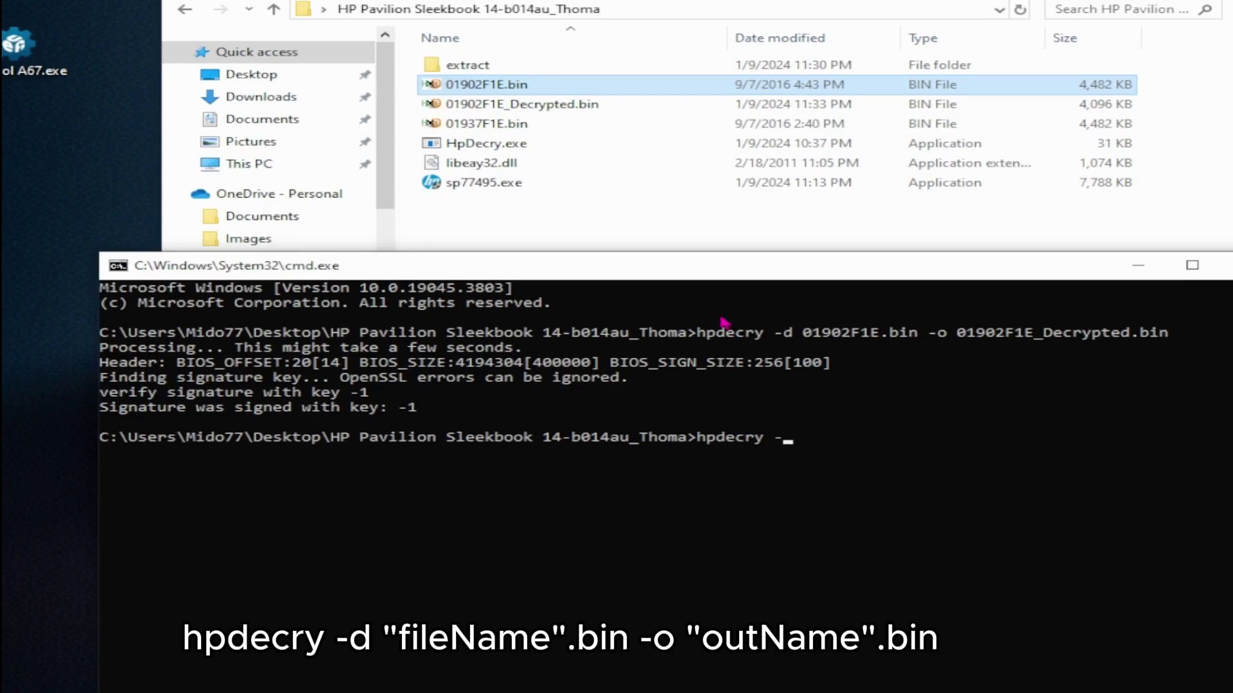
text(d 01902F1E.bin -o)
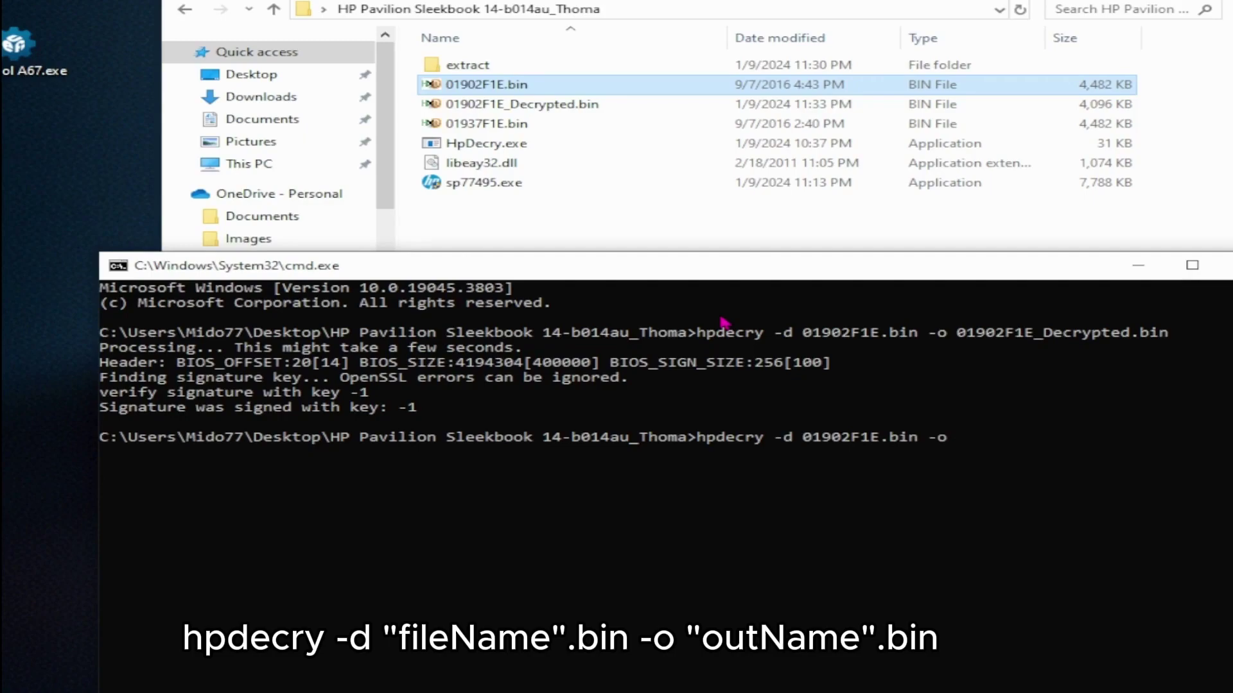
text( 01902F1E.bin)
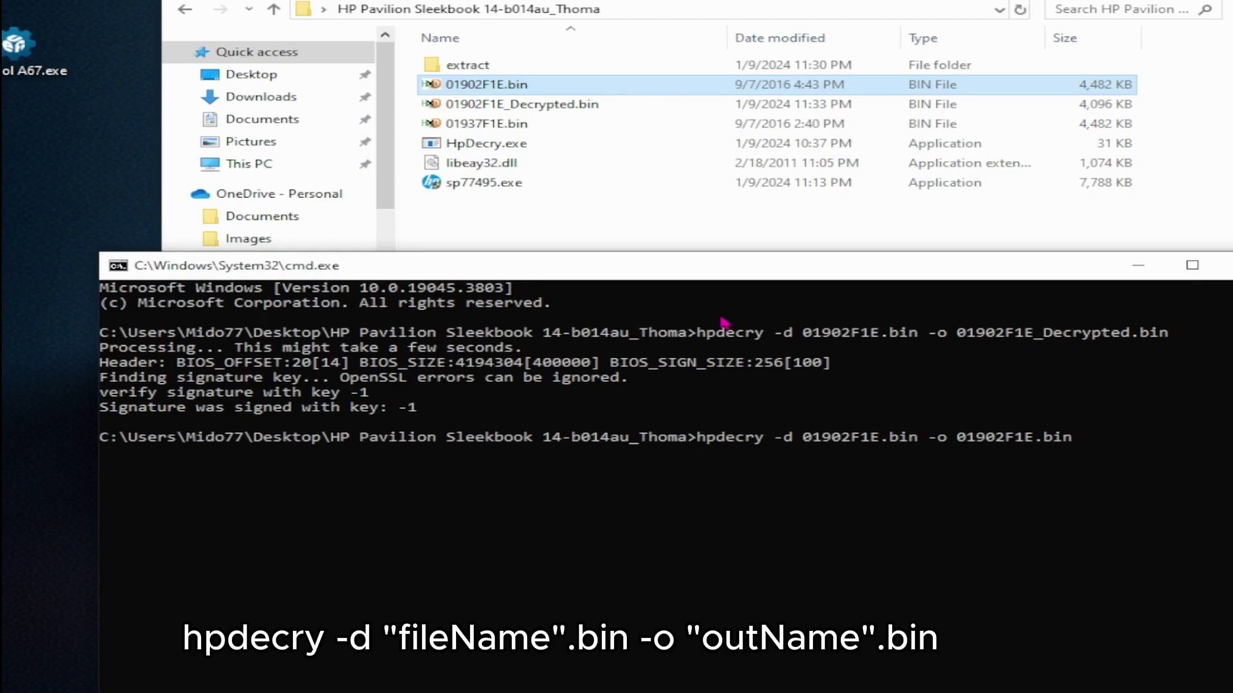
text(_Decrypted)
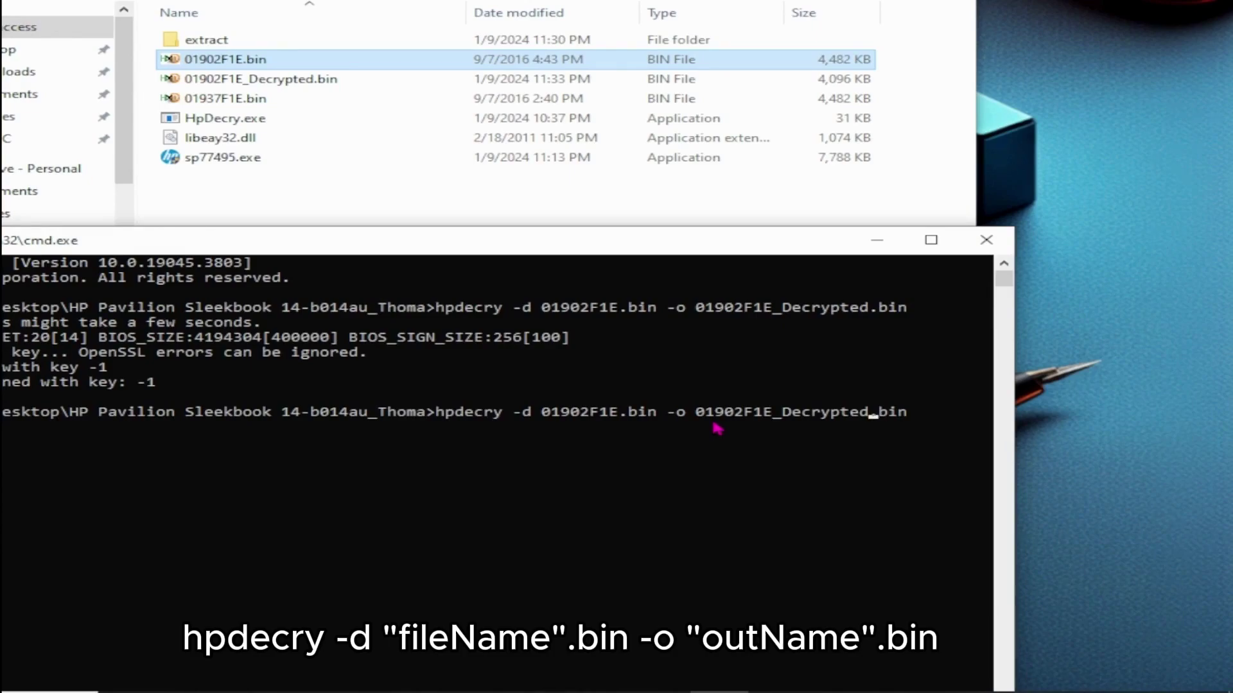
Step: Erase the file names and the -o option from the command, leaving only hpdecry -d
click(923, 417)
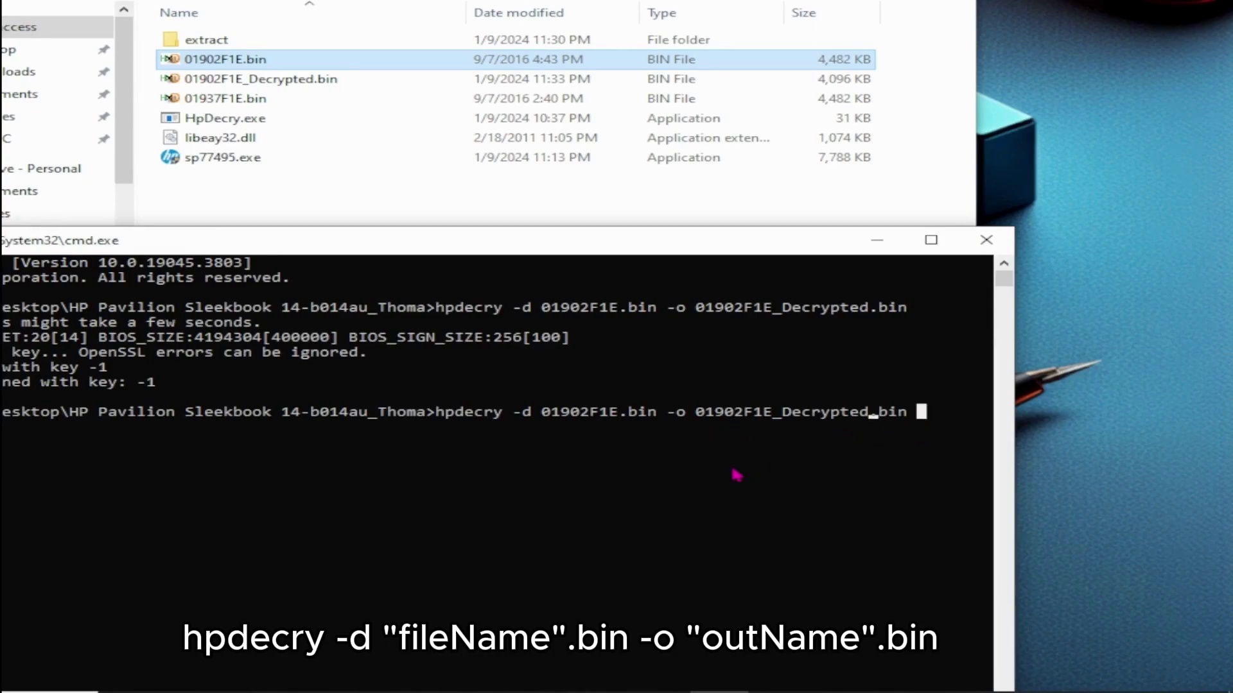
key(BackSpace)
key(BackSpace)
key(BackSpace)
key(BackSpace)
key(BackSpace)
key(BackSpace)
key(BackSpace)
key(BackSpace)
key(BackSpace)
key(BackSpace)
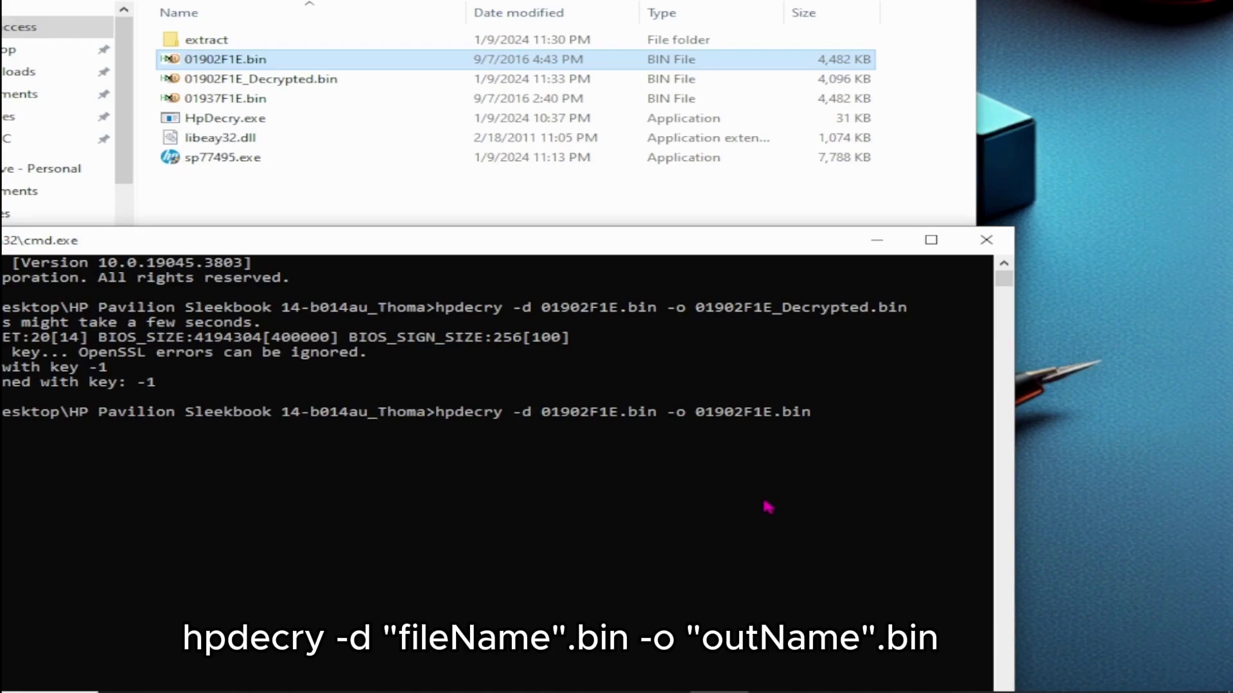
key(BackSpace)
key(BackSpace)
key(BackSpace)
key(BackSpace)
key(BackSpace)
key(BackSpace)
key(BackSpace)
key(BackSpace)
key(BackSpace)
key(BackSpace)
key(BackSpace)
key(BackSpace)
key(BackSpace)
key(BackSpace)
key(BackSpace)
key(BackSpace)
key(BackSpace)
key(BackSpace)
key(BackSpace)
key(BackSpace)
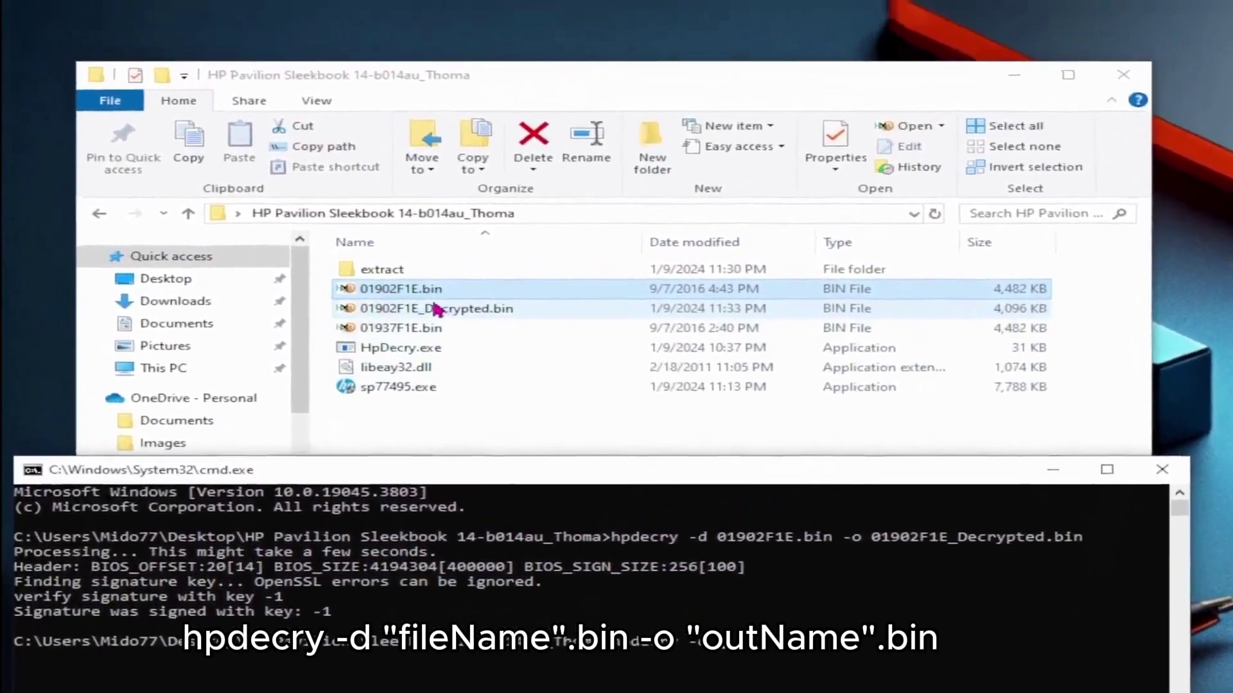
Step: Copy the full name of the second firmware file, 01937F1E.bin, including its extension
click(222, 94)
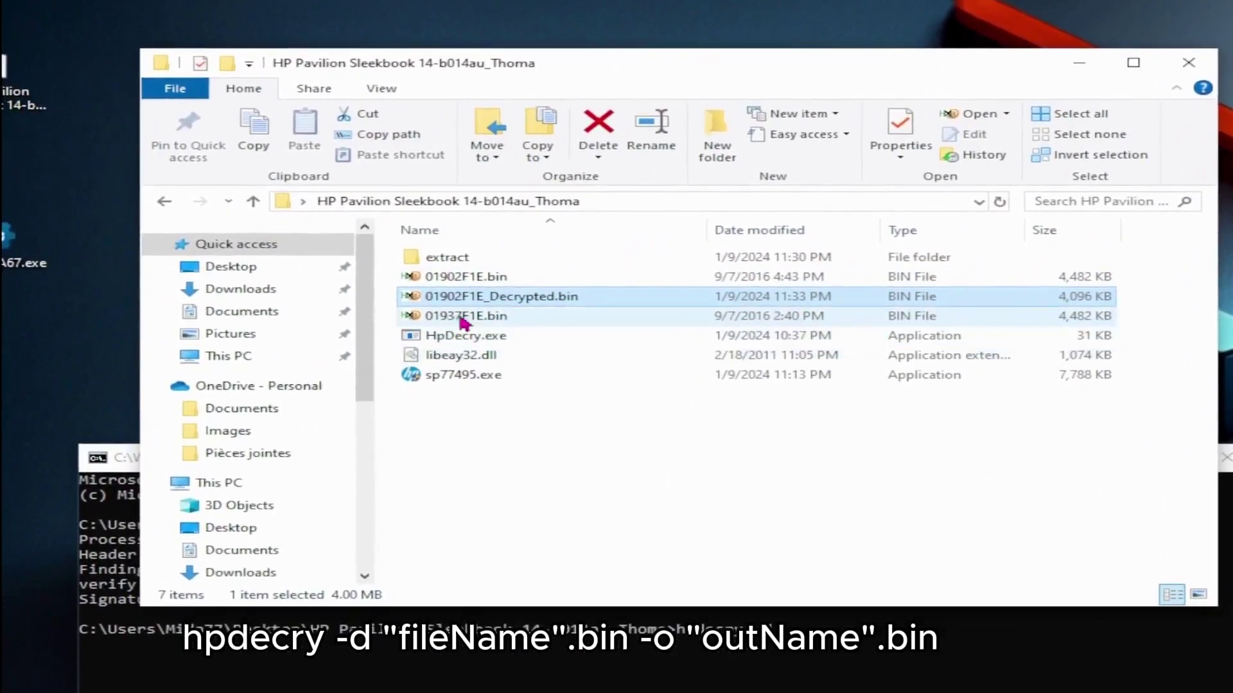
click(460, 339)
click(470, 321)
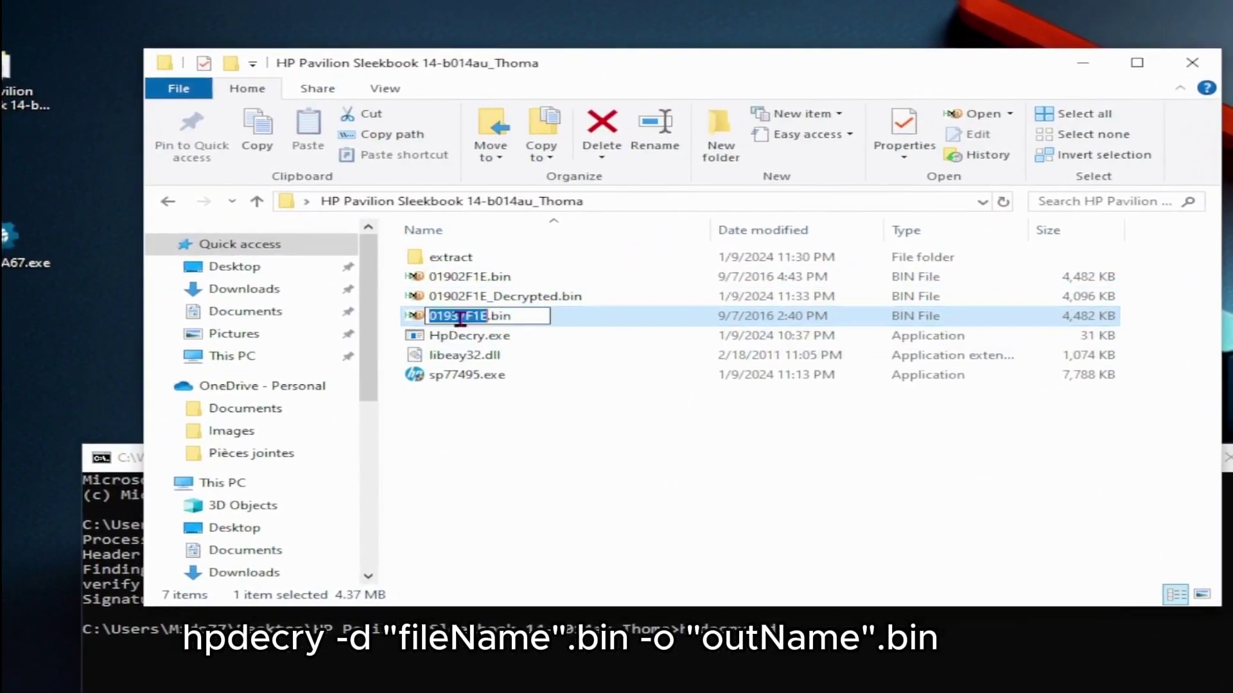
right_click(474, 315)
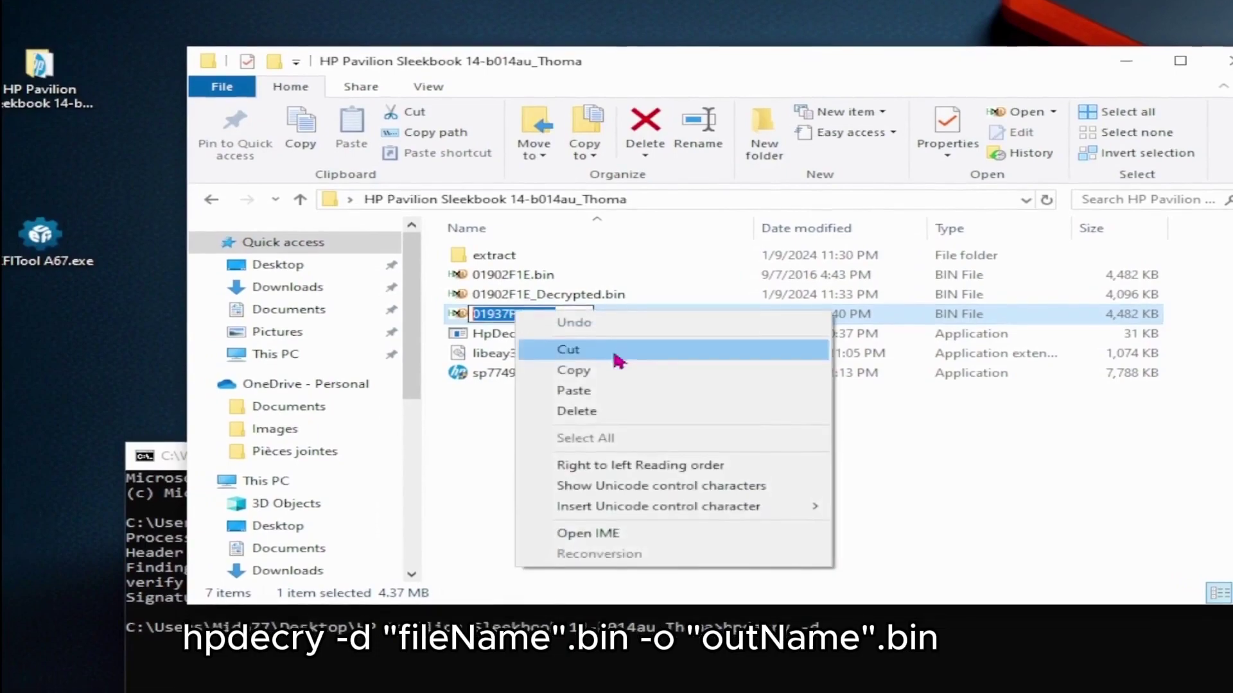
click(574, 344)
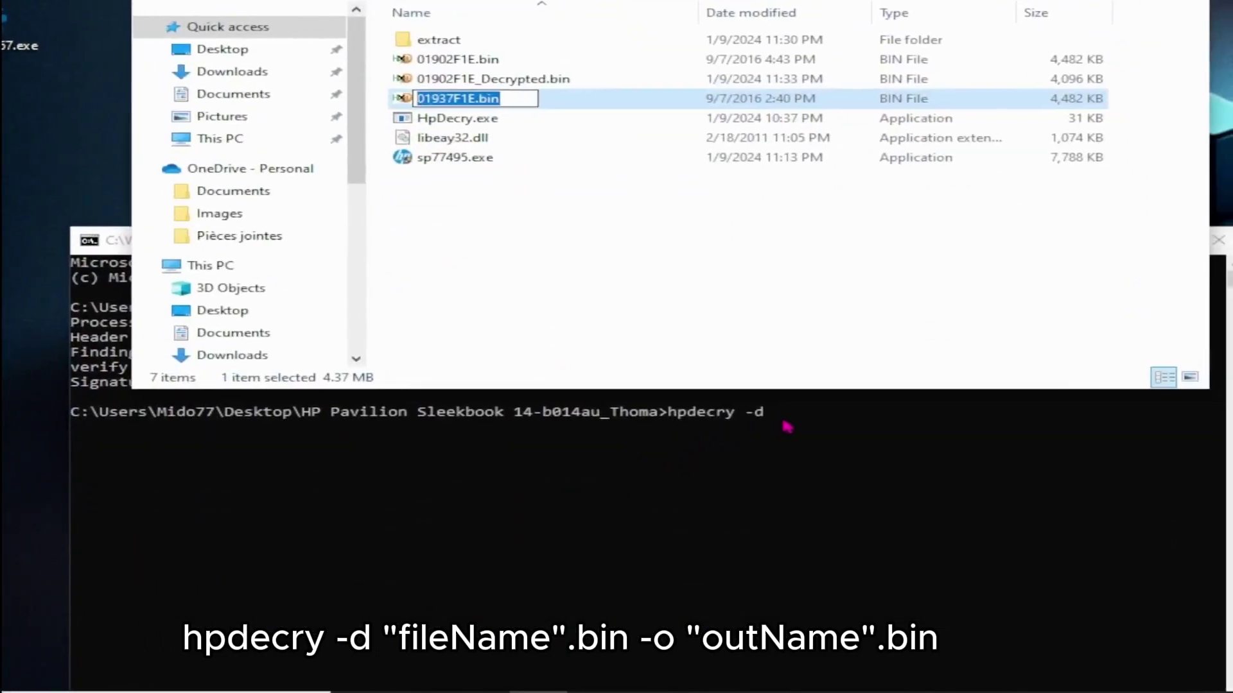
Step: Complete the command as hpdecry -d 01937F1E.bin -o 01937F1E_Decrypted.bin and run it
click(843, 616)
key(ctrl+v)
text(.bin)
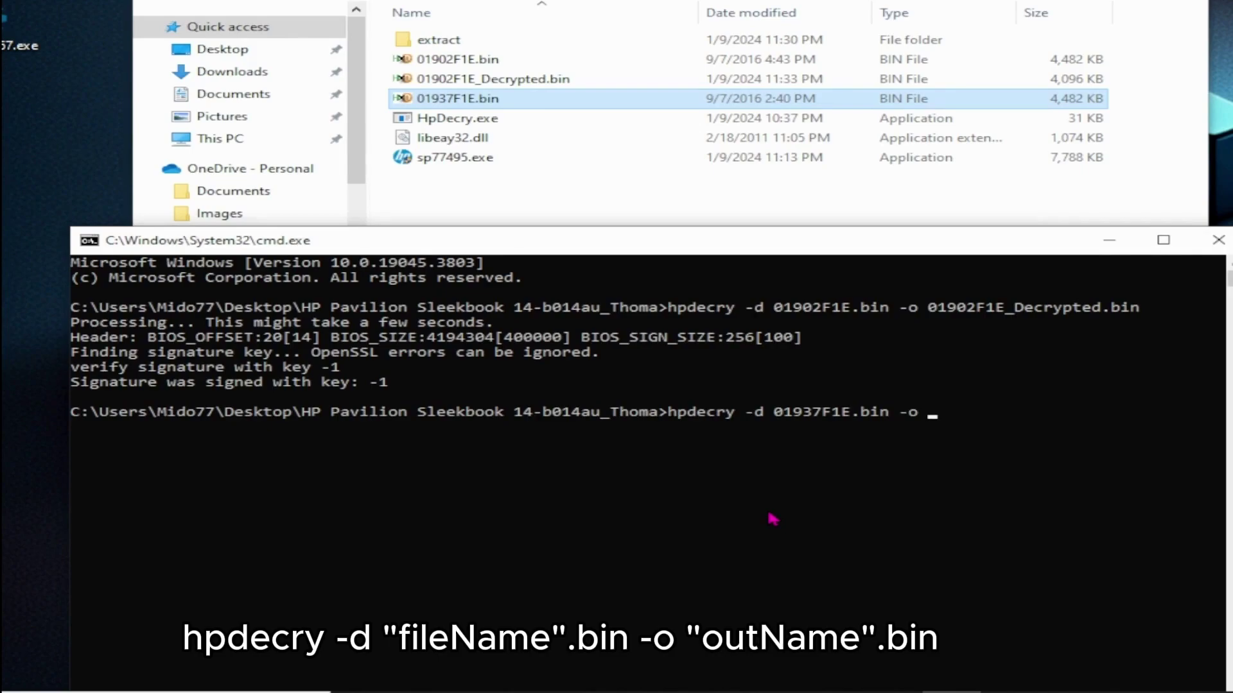
text(-o)
key(ctrl+v)
text(.bin -o 01937F1E)
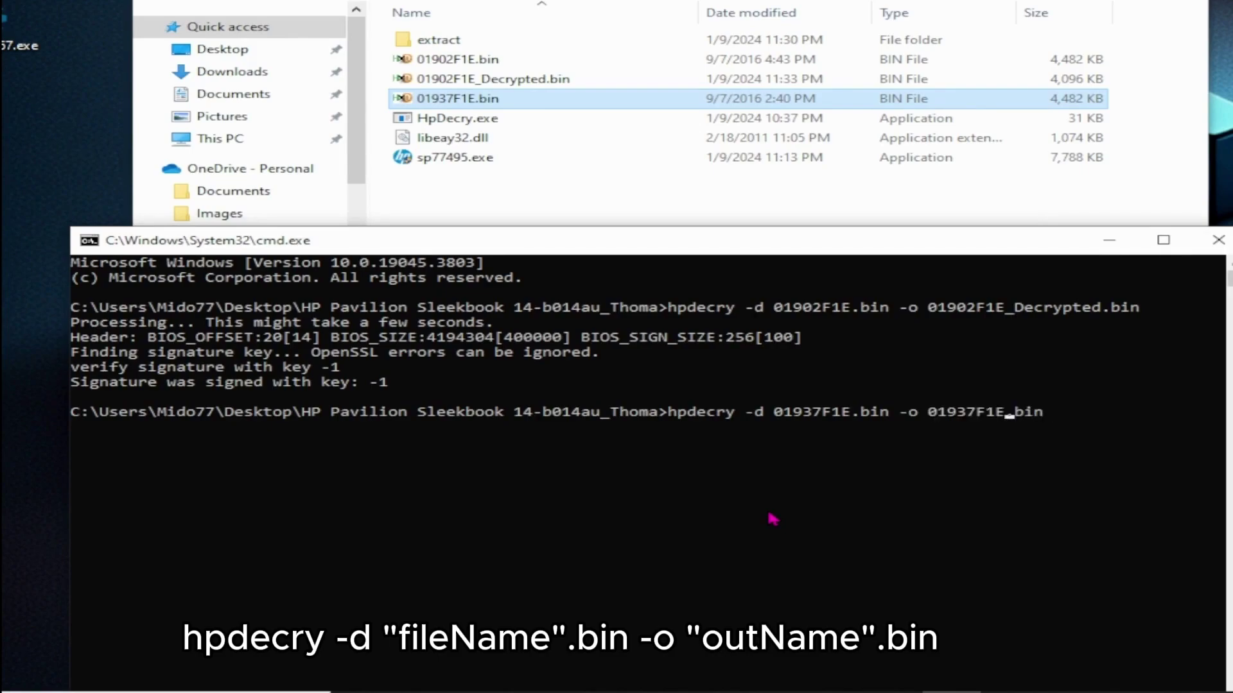
text(_Decrypted.)
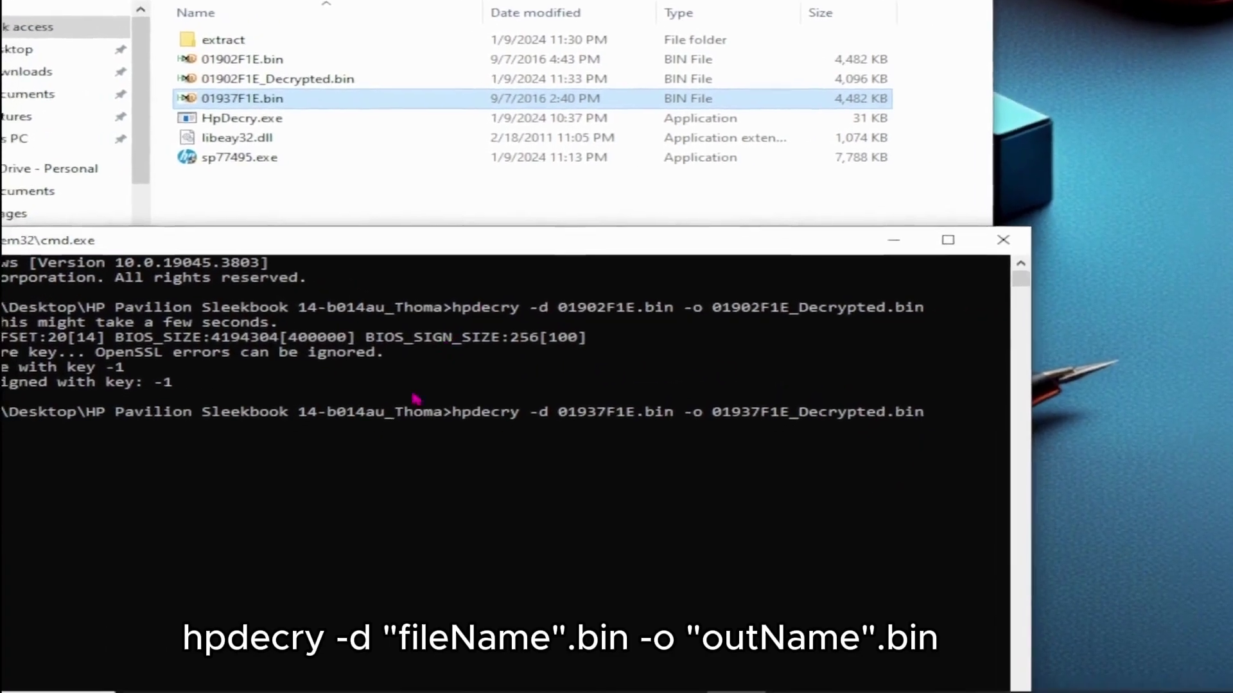
key(Return)
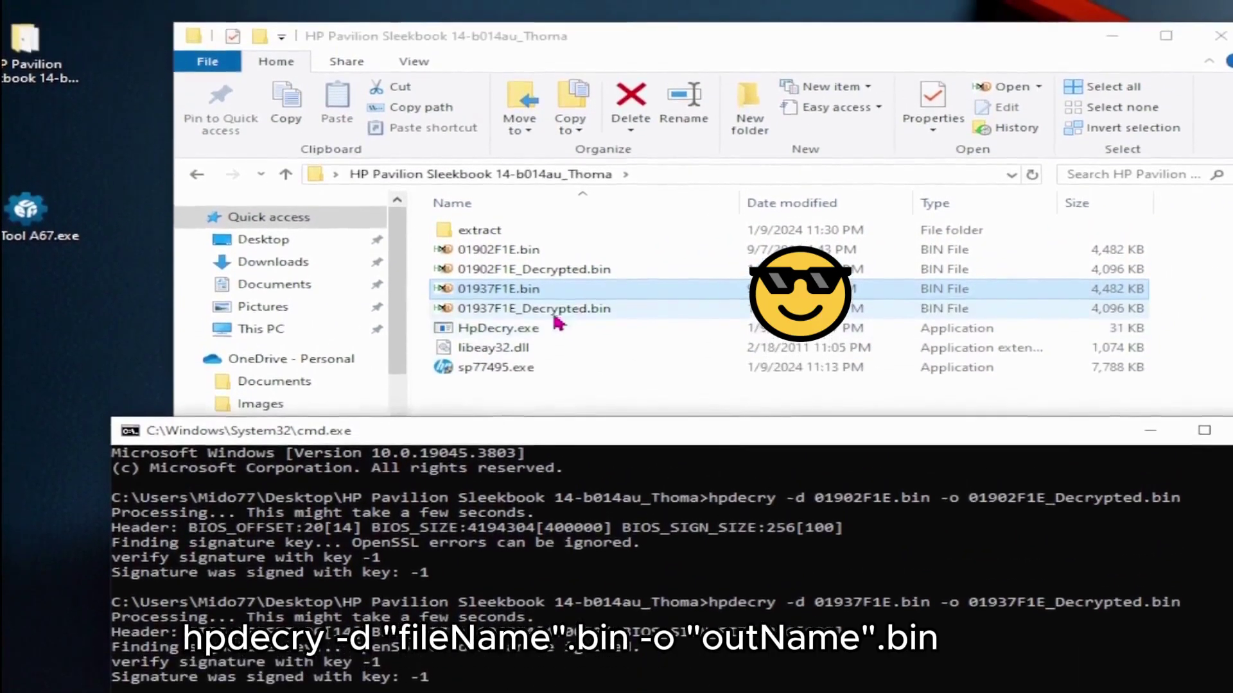
Step: Open 01937F1E_Decrypted.bin in HxD and highlight the BID01937 identifier in the decoded text near the end of the file
click(486, 258)
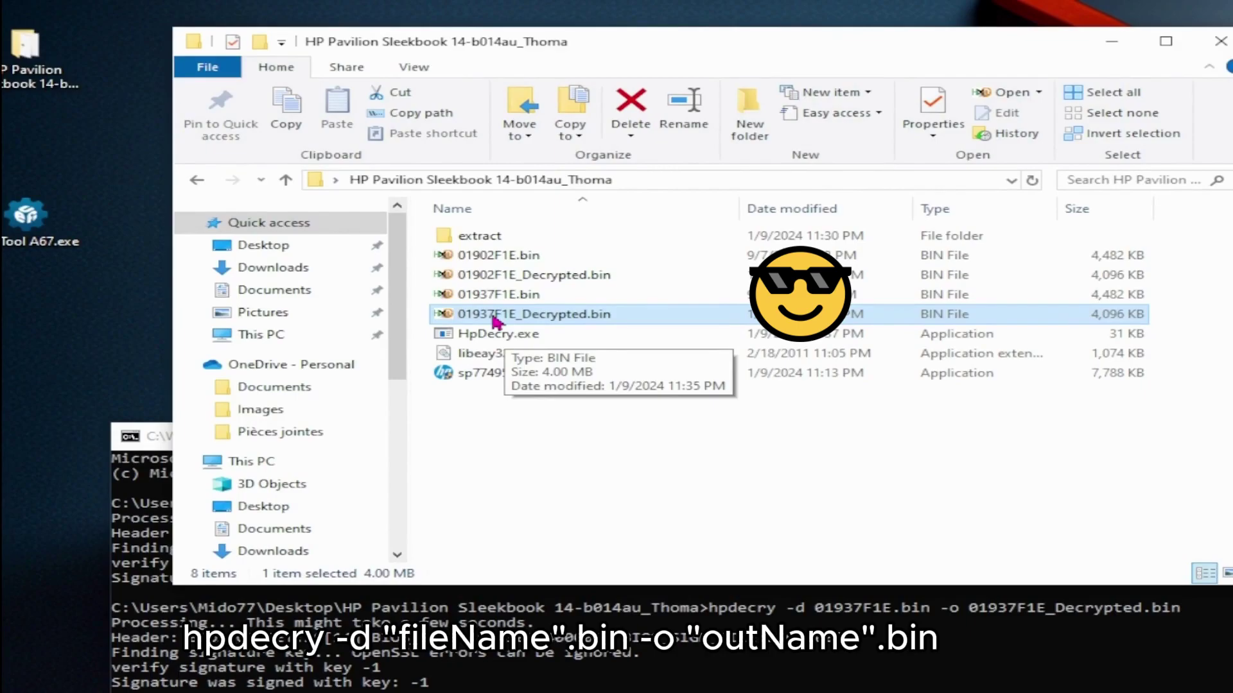
double_click(614, 319)
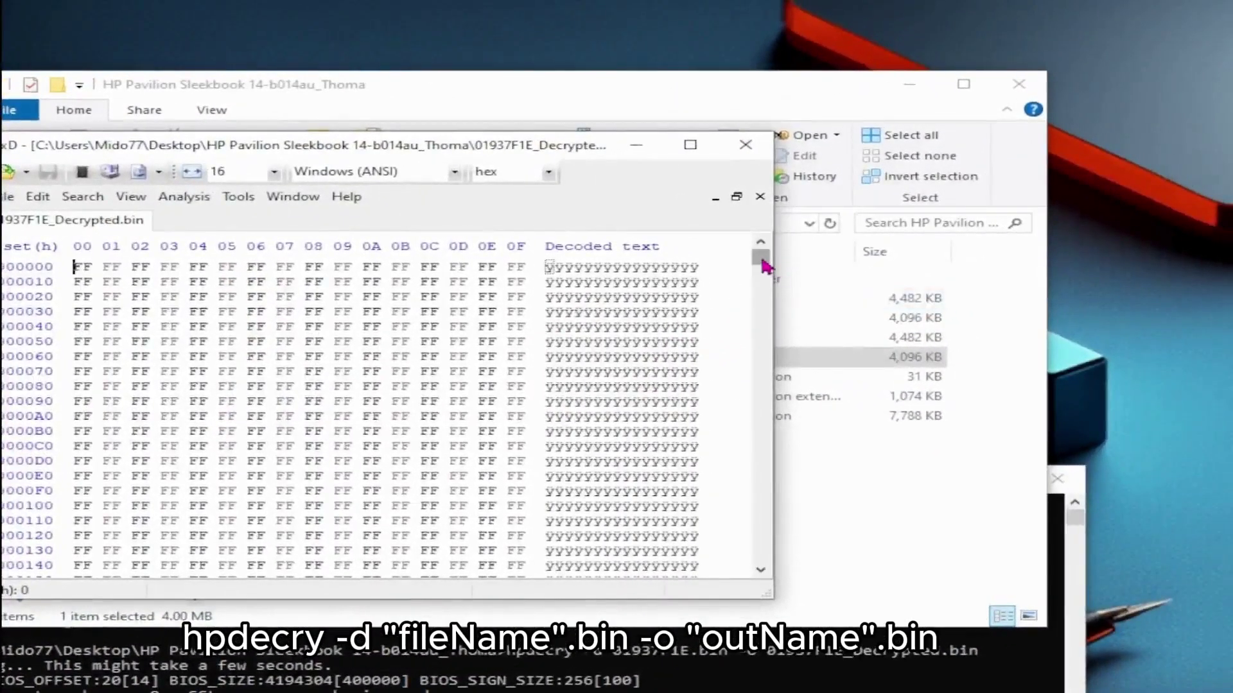
drag(953, 171, 953, 475)
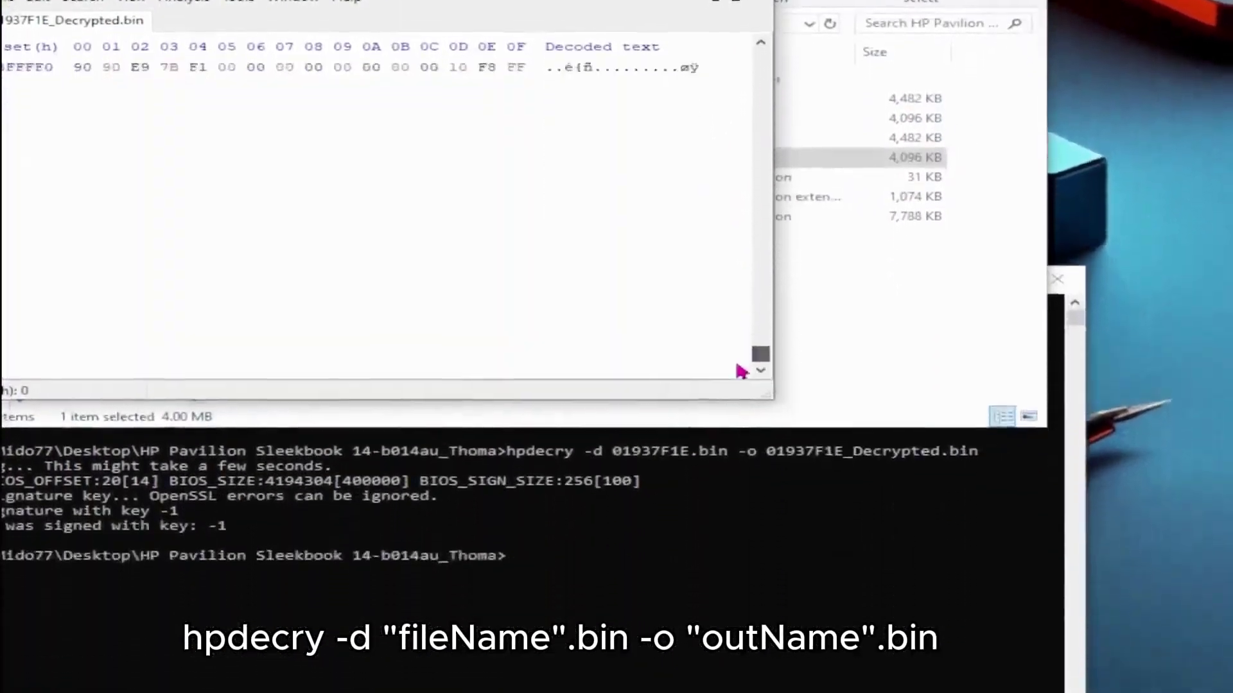
scroll(661, 300, up, 5)
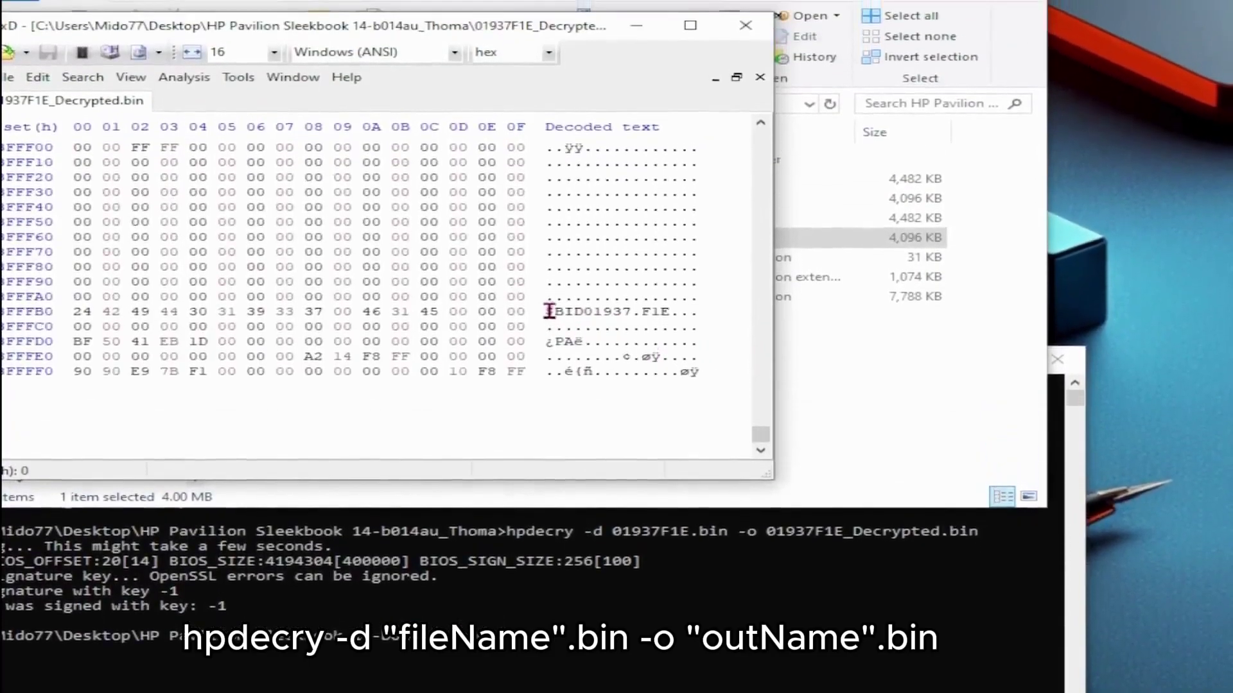
drag(549, 311, 632, 314)
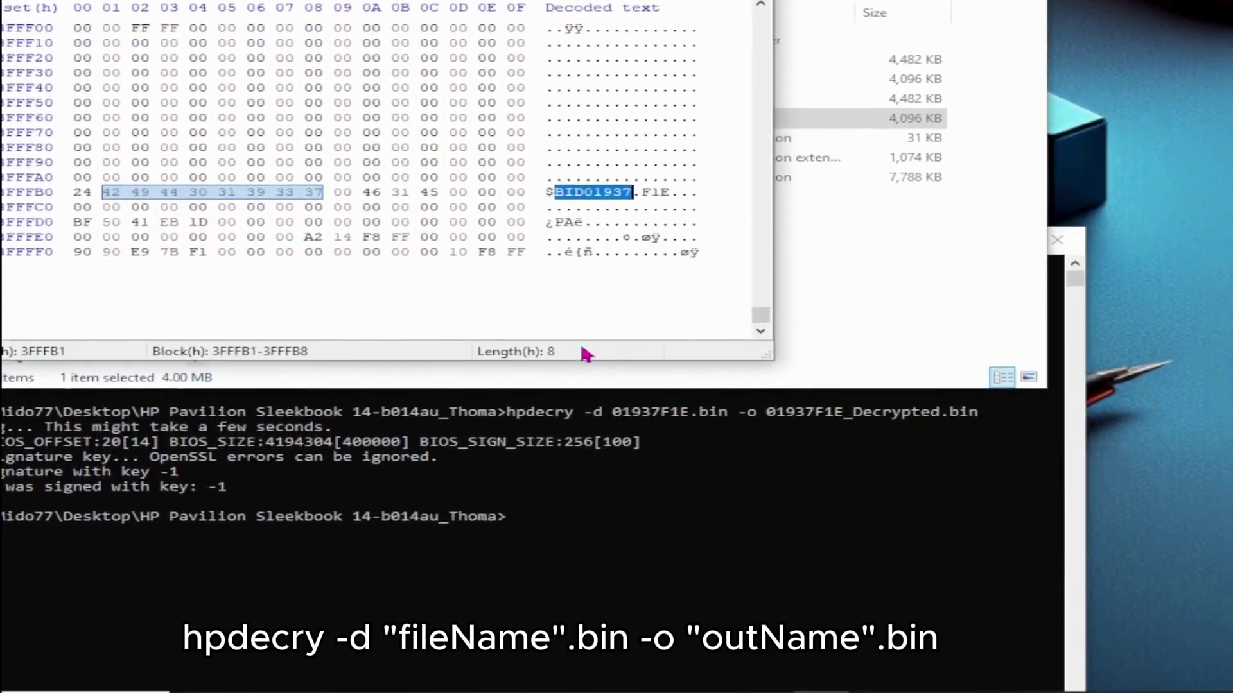
Step: Open 01902F1E_Decrypted.bin in HxD and highlight the $BID01902 identifier in the decoded text near the end of the file
click(834, 309)
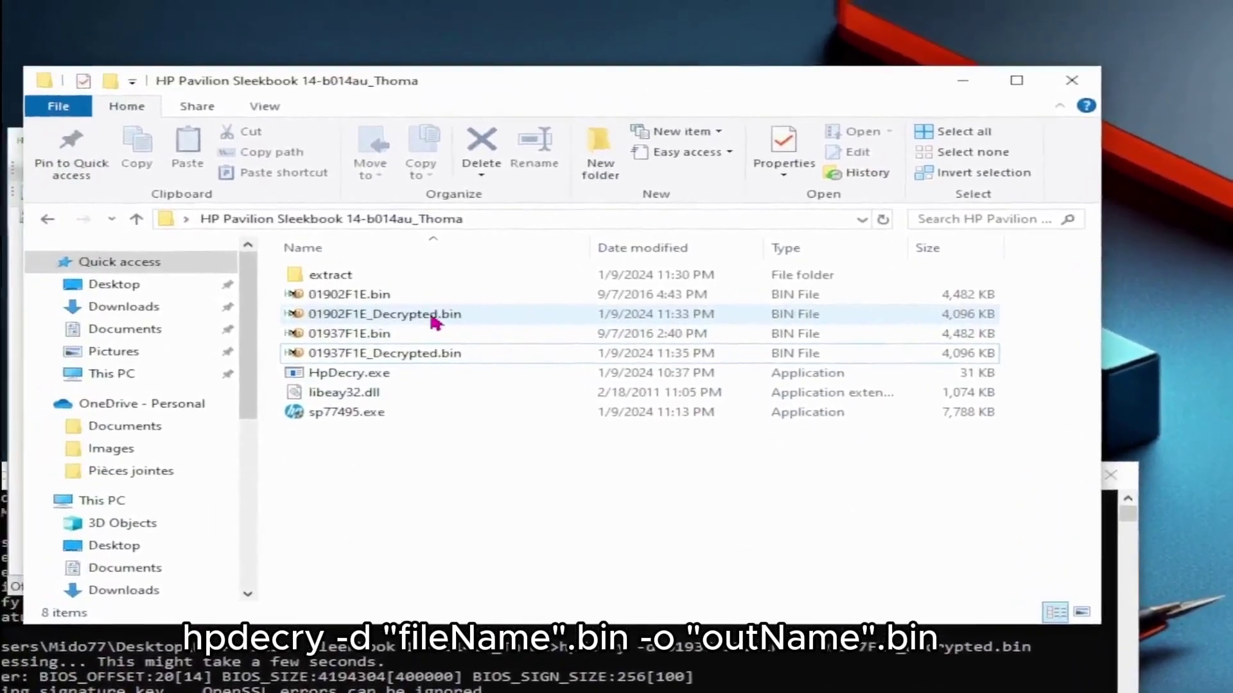
double_click(434, 315)
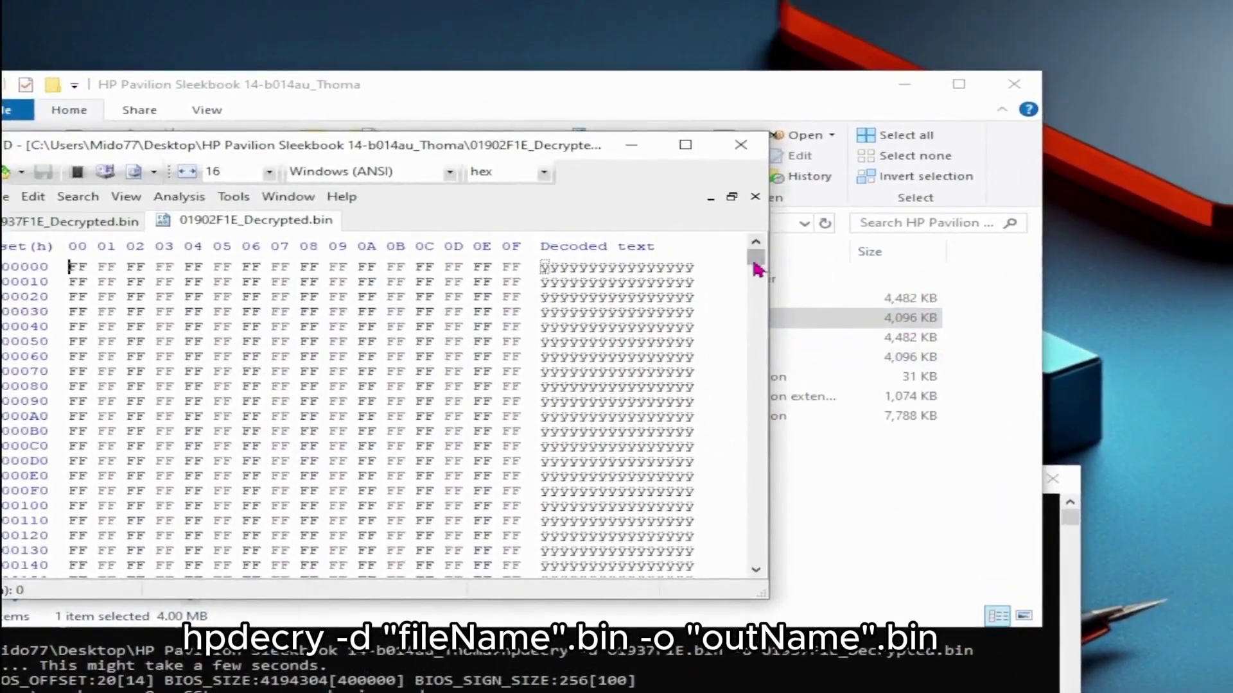
drag(756, 258, 757, 556)
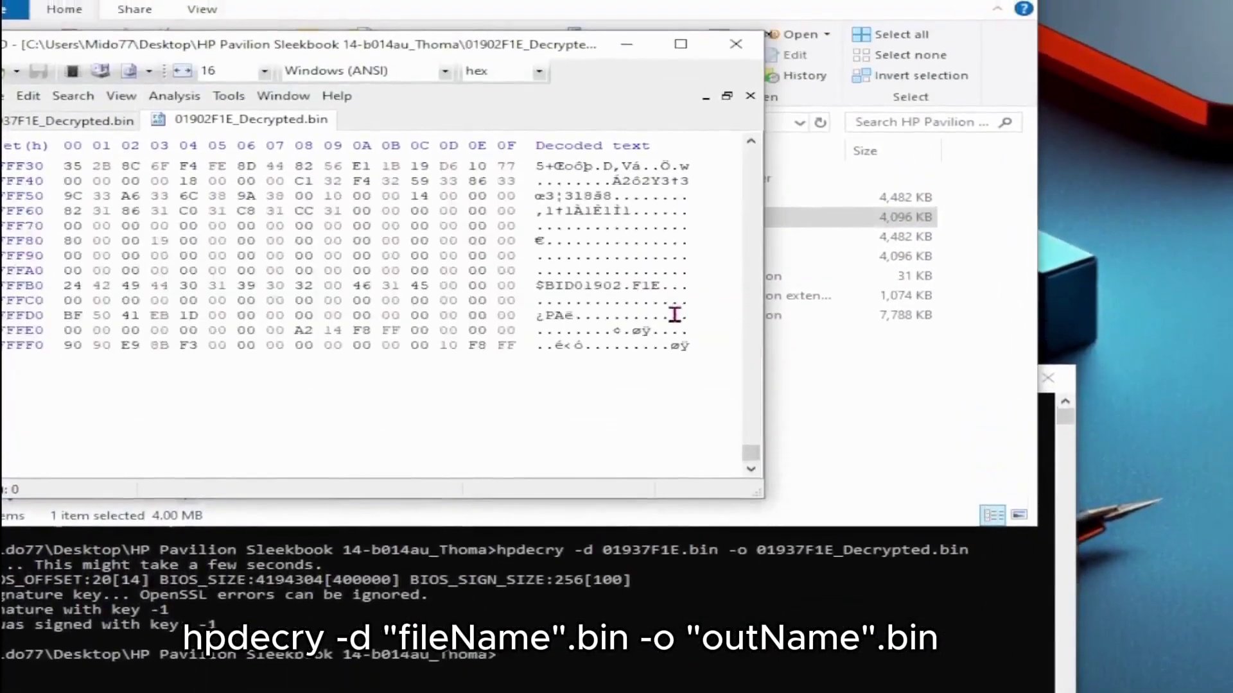
scroll(616, 328, up, 1)
drag(620, 330, 538, 330)
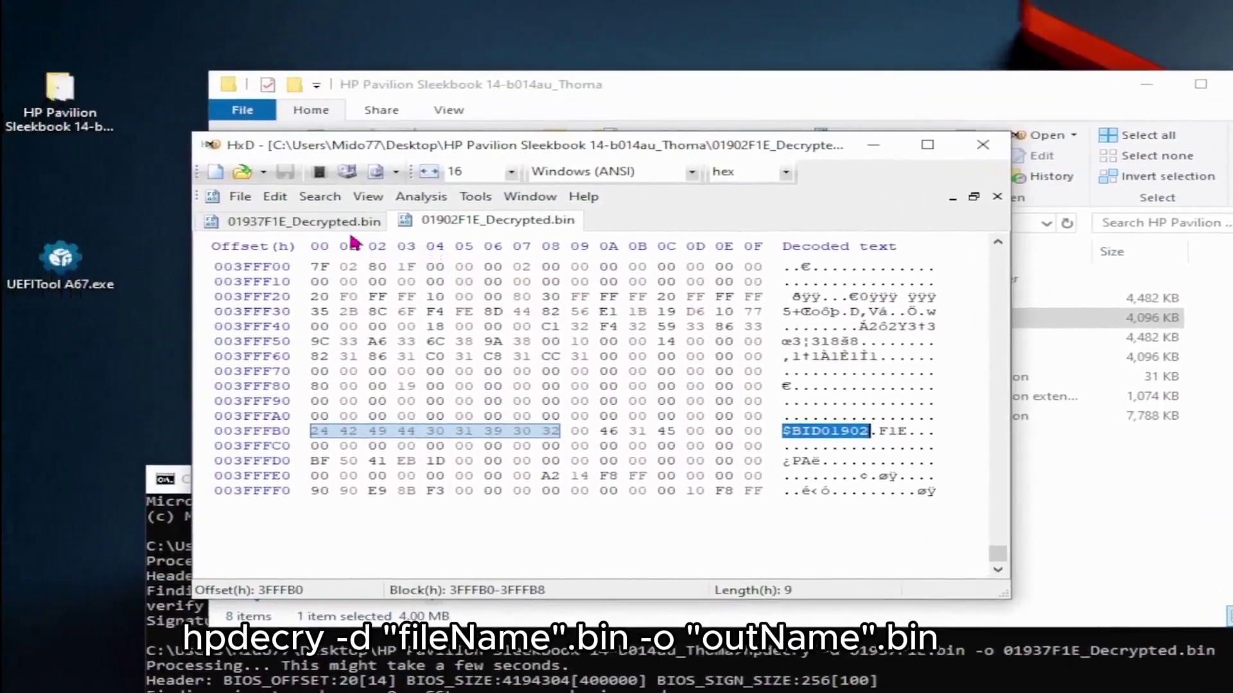
Step: Compare the highlighted BID identifiers of the two decrypted files, then close HxD
click(83, 89)
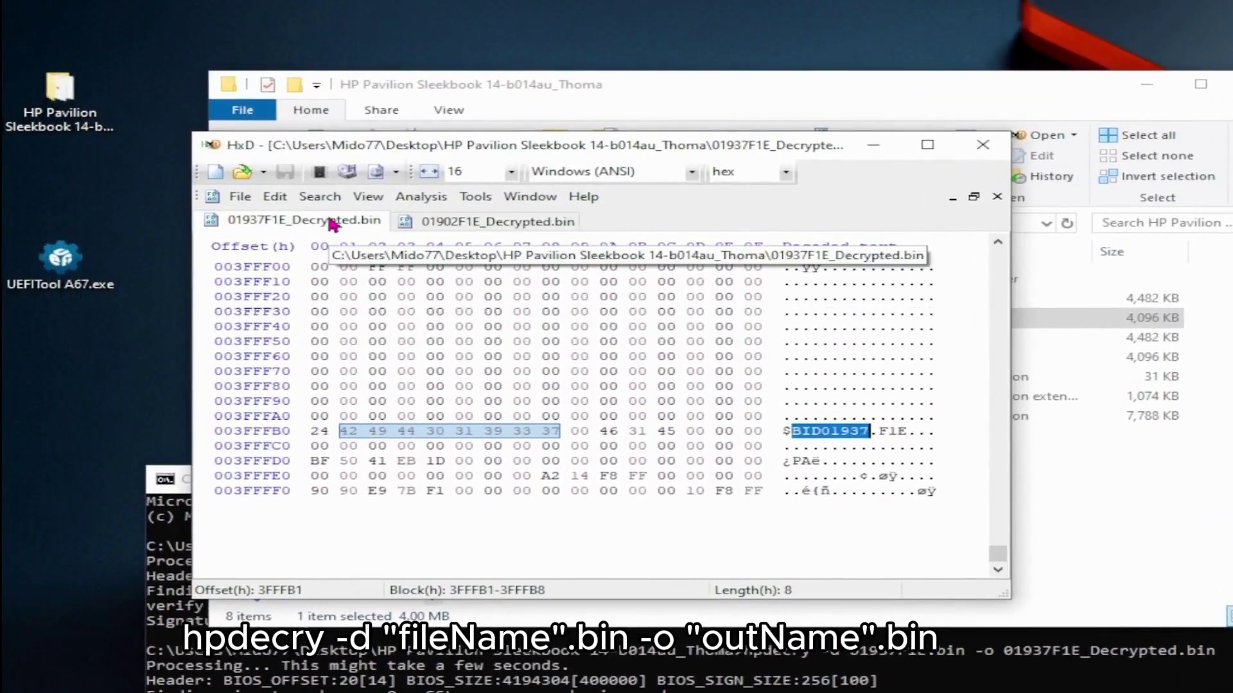
key(ctrl+Tab)
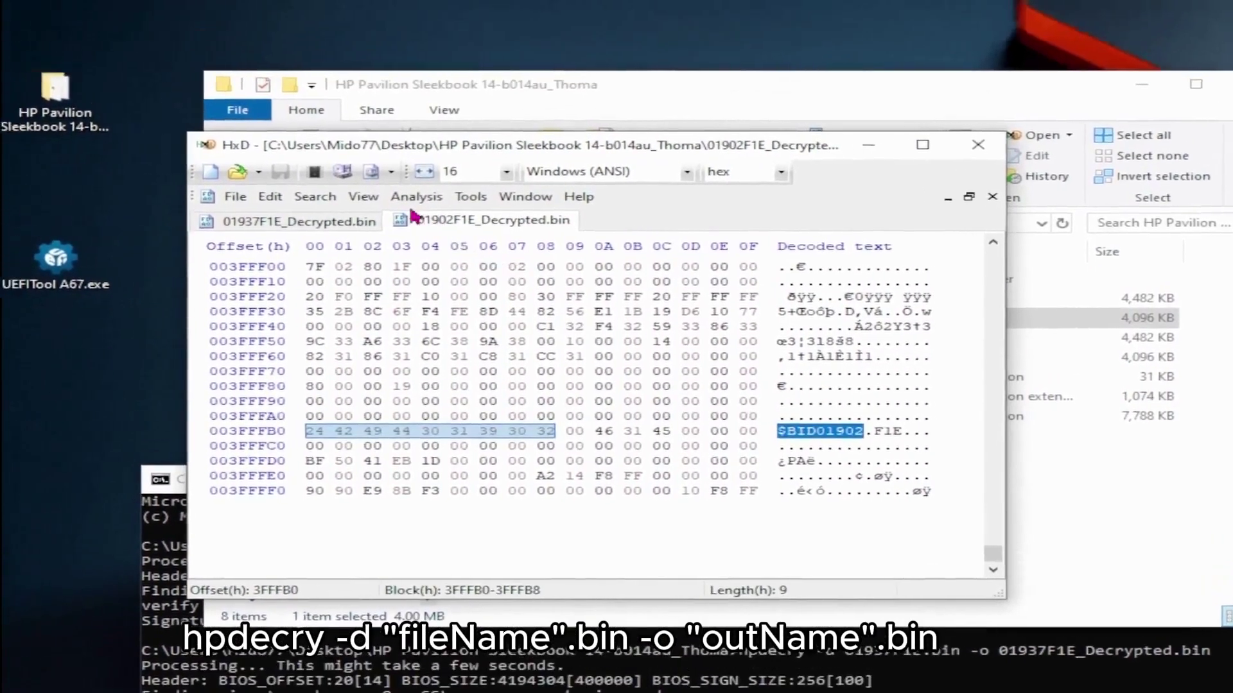
click(308, 138)
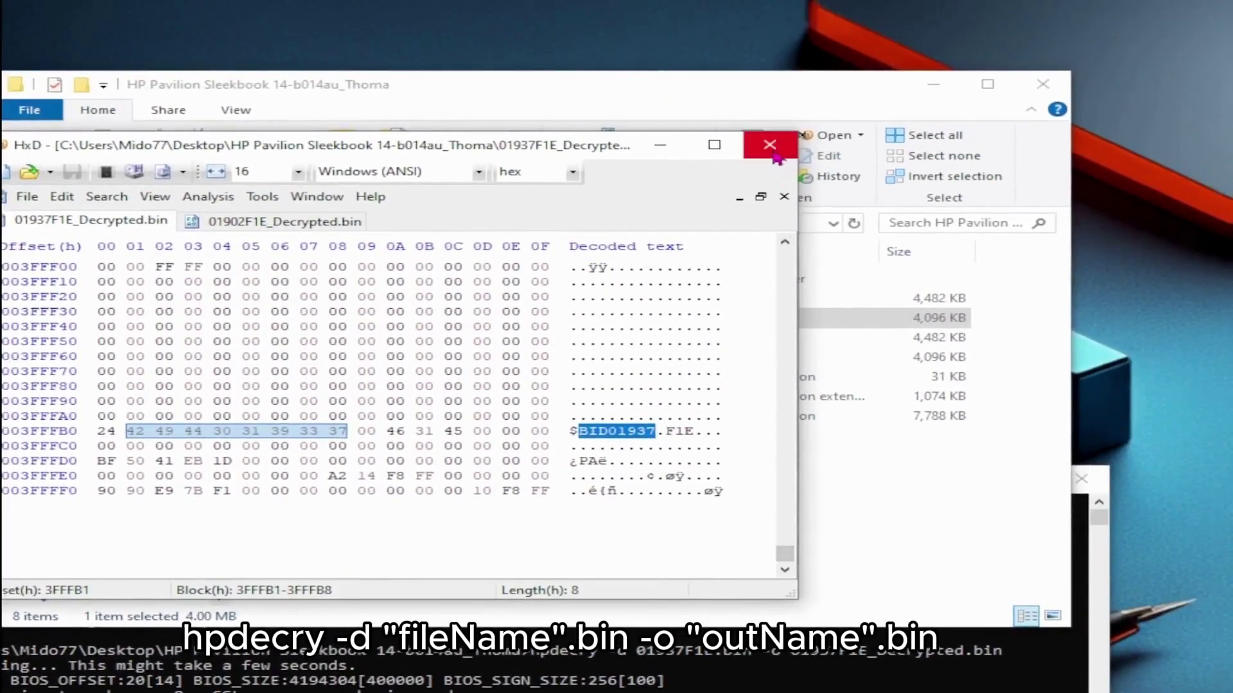
click(772, 149)
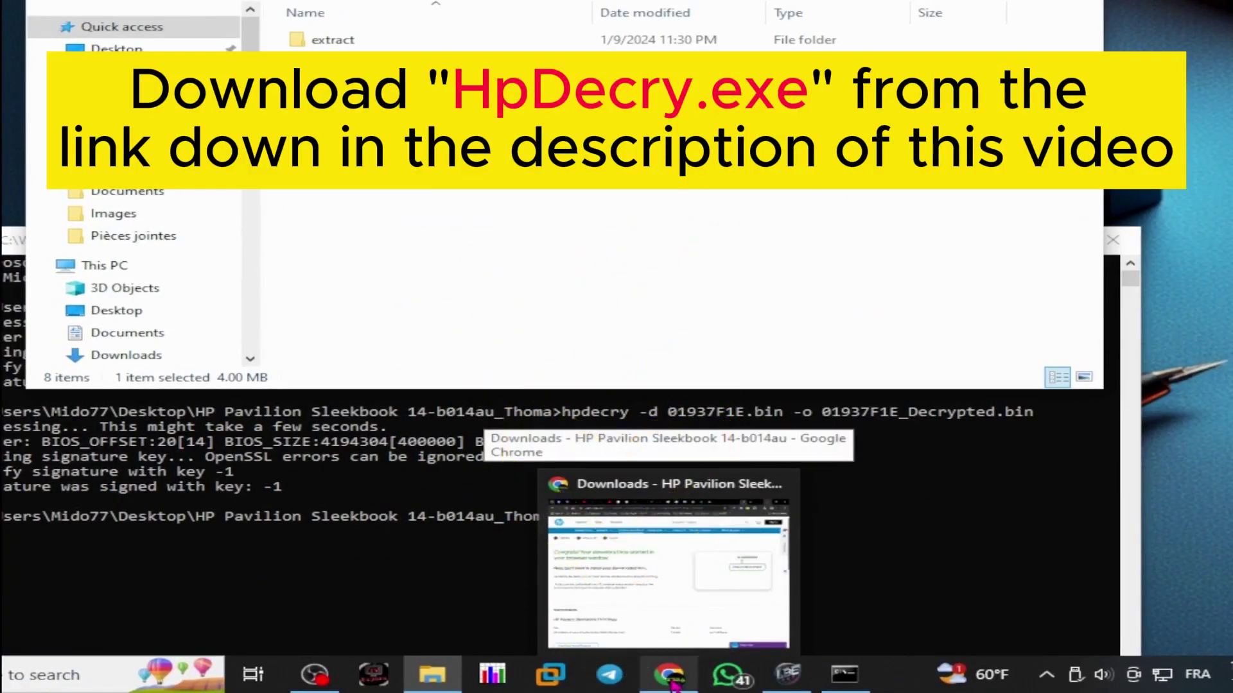
Step: Switch to Chrome and examine the laptop model and the AMD processor designation in HP's BIOS download details
click(674, 685)
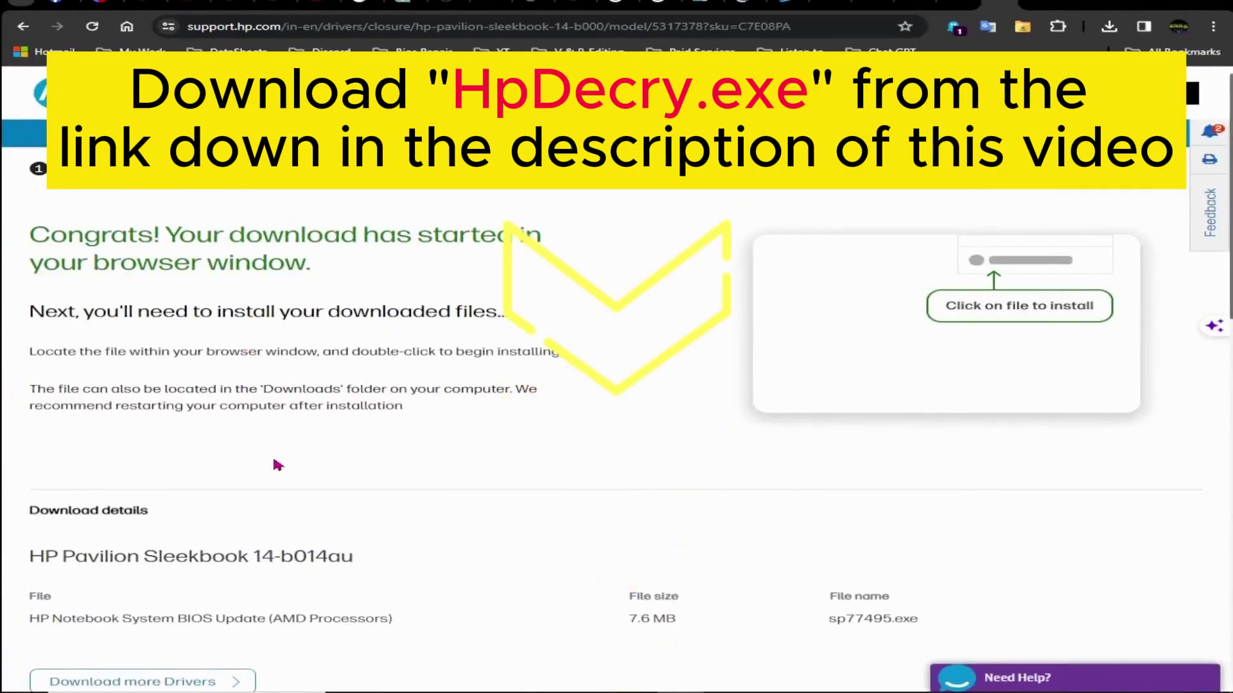
drag(29, 556, 405, 560)
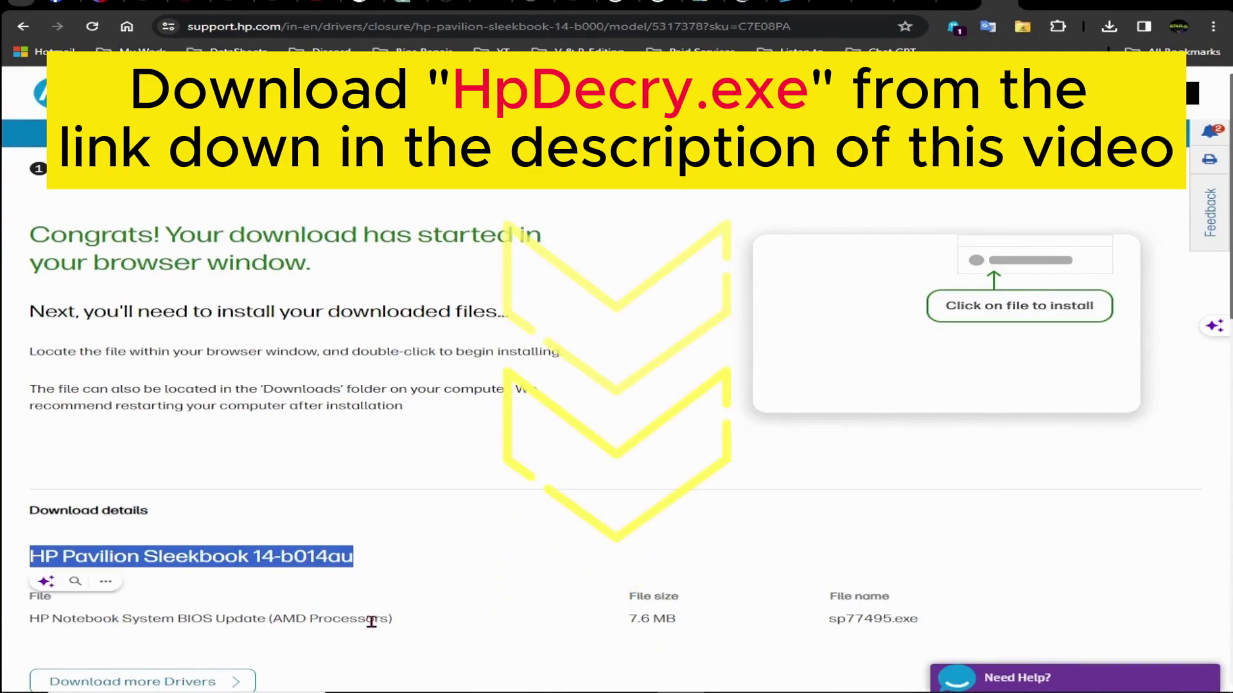
drag(388, 619, 269, 619)
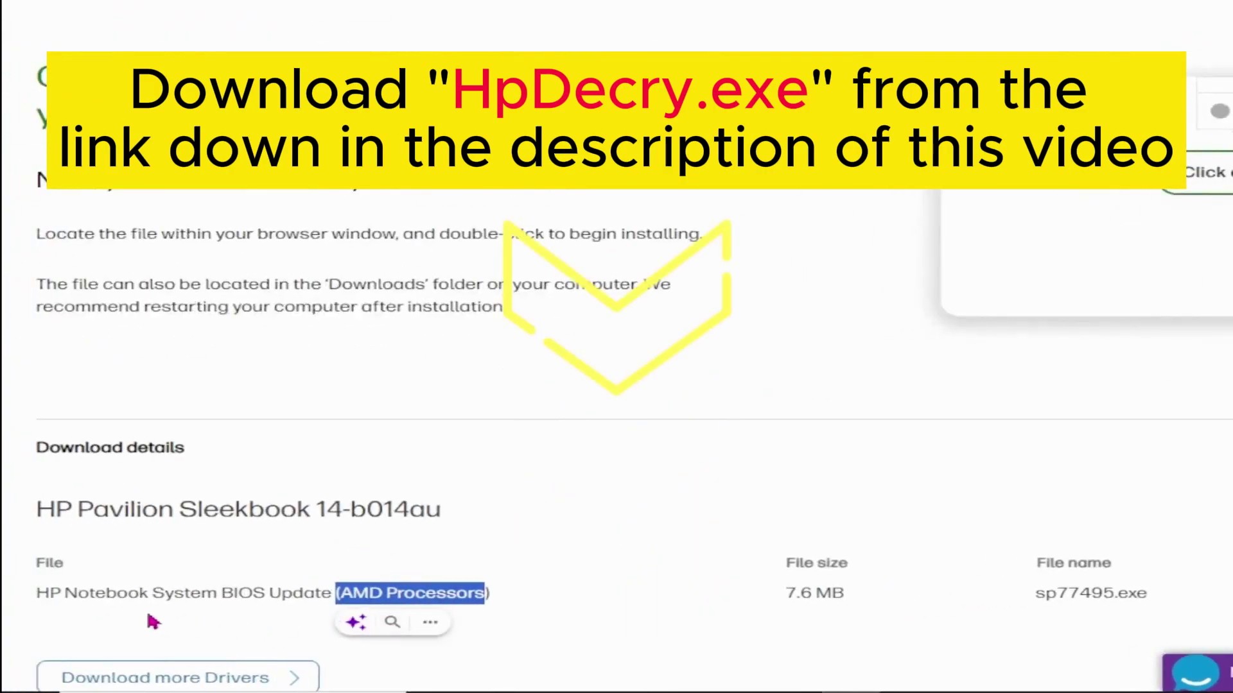
drag(37, 593, 488, 597)
double_click(362, 594)
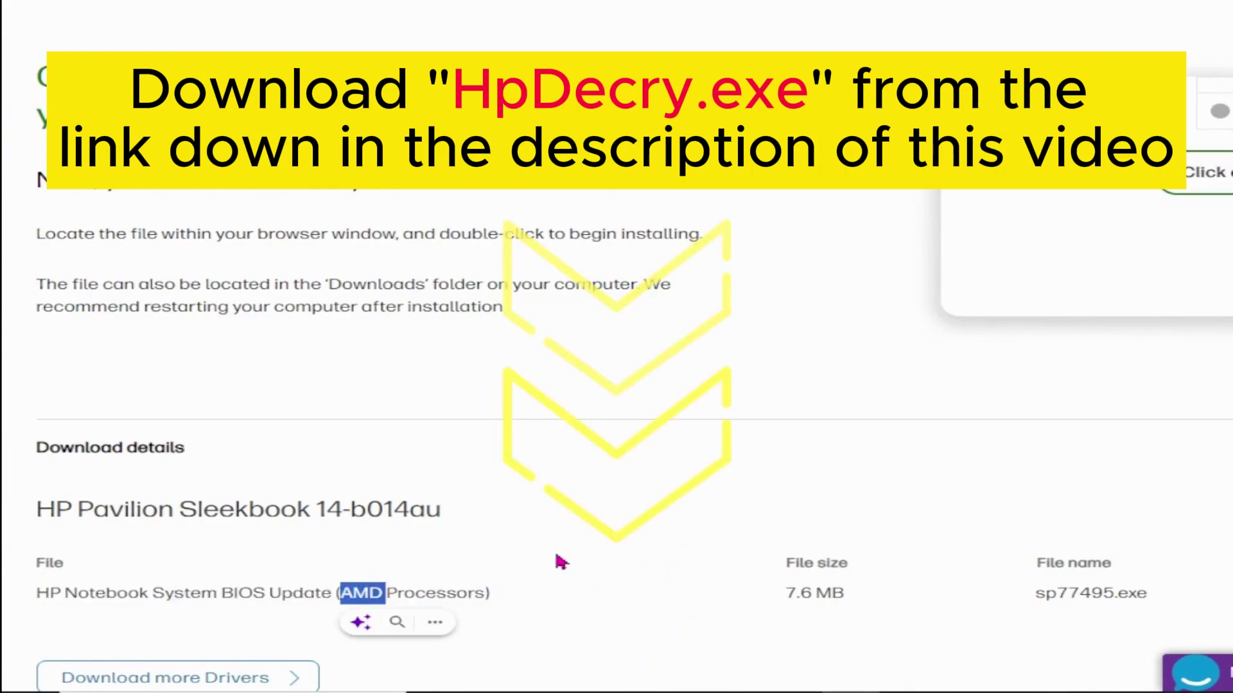
Step: Copy HP Pavilion Sleekbook 14-b014 from the download details and search Google for HP Pavilion Sleekbook 14-b014 bios
click(206, 547)
drag(36, 509, 335, 510)
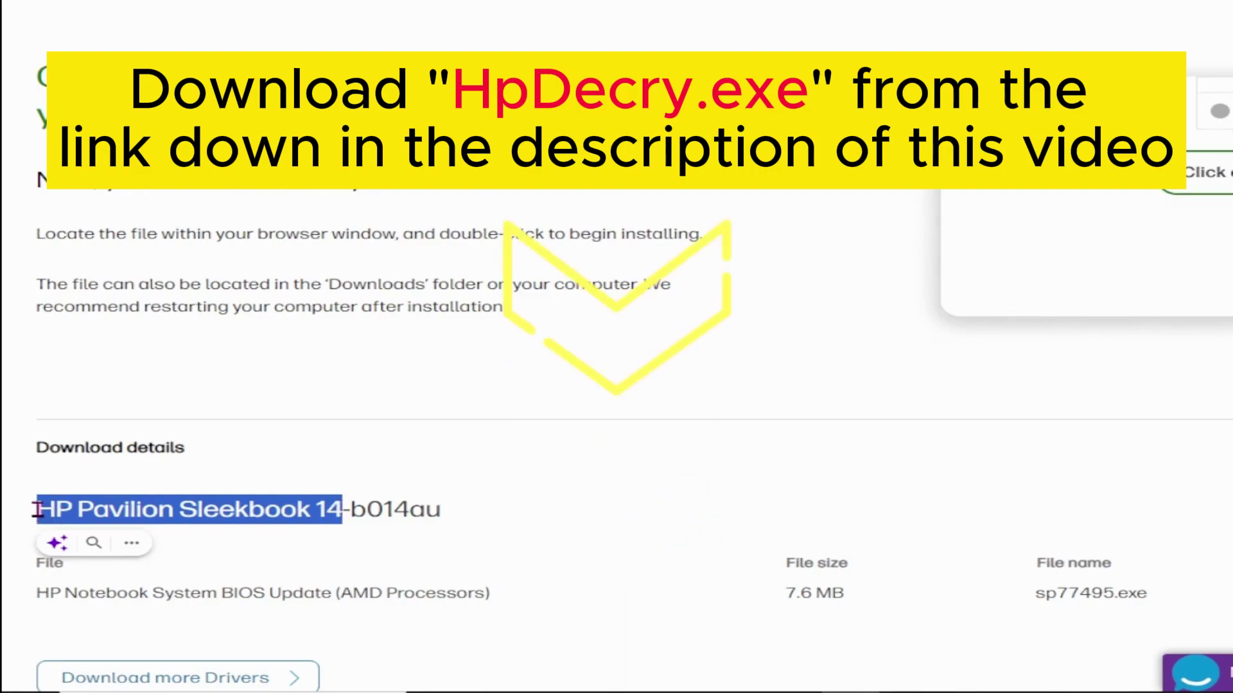
mouse_move(38, 509)
mouse_down()
mouse_move(416, 509)
mouse_move(32, 514)
mouse_up()
right_click(80, 511)
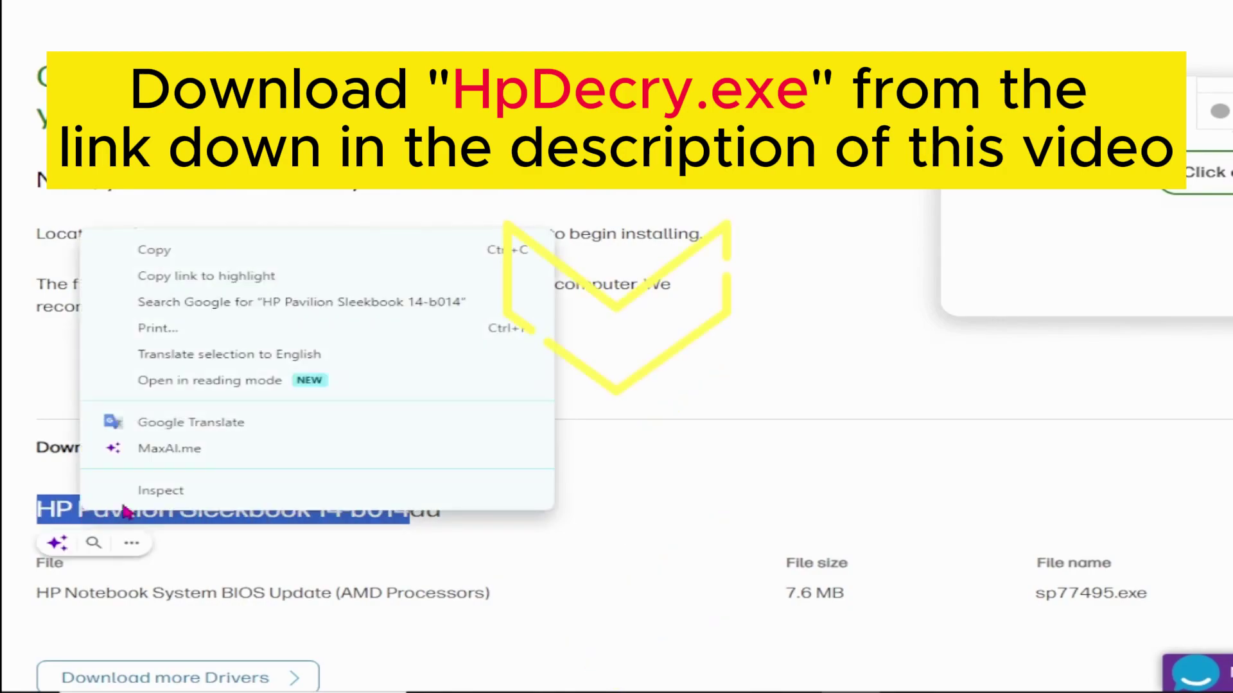
click(154, 250)
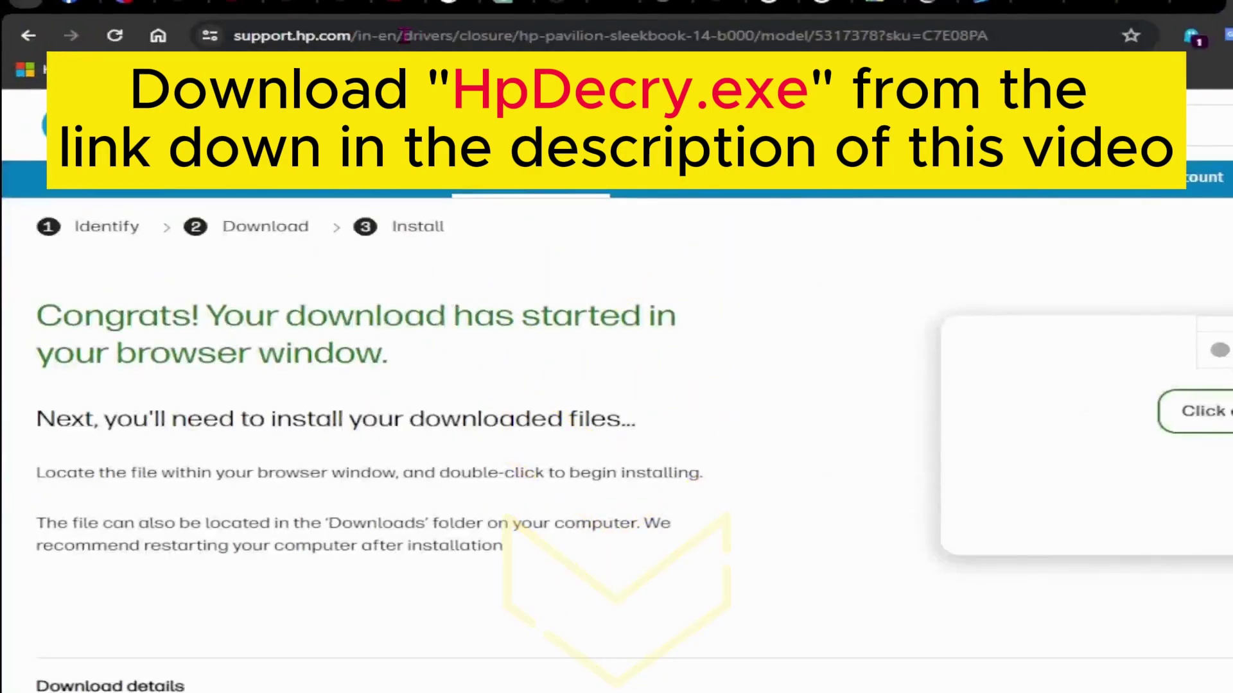
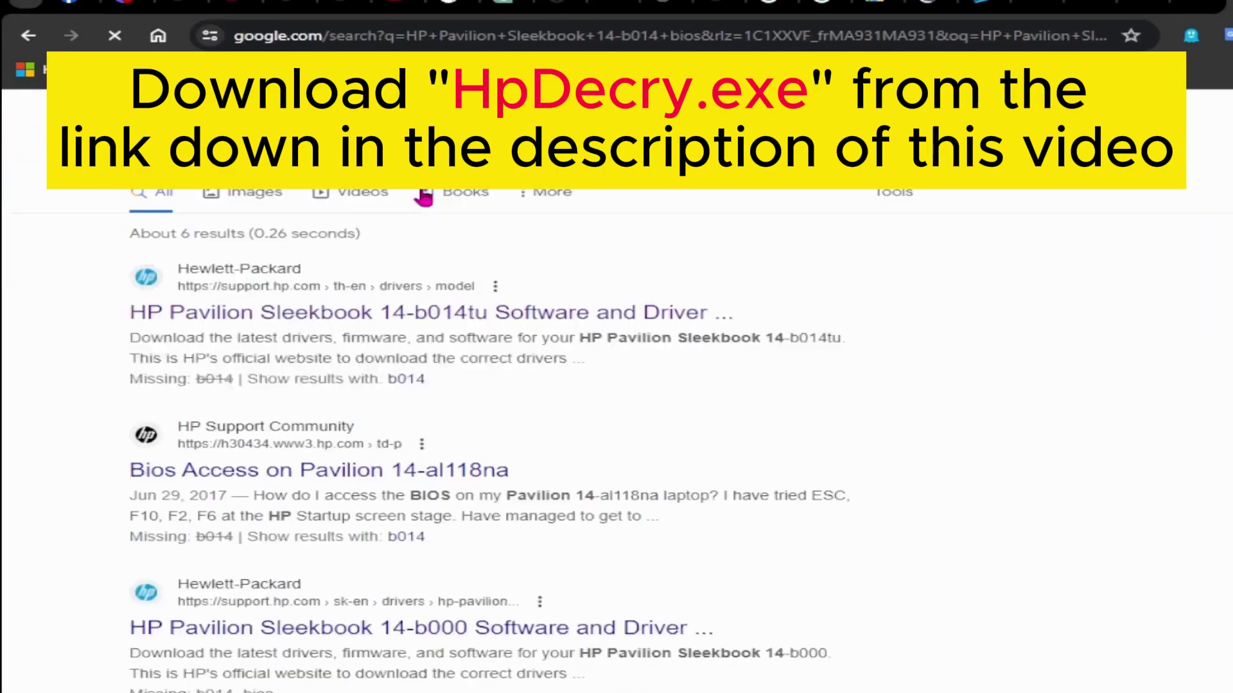
Step: Open the HP Pavilion Sleekbook 14-b014tu Software and Driver page from the search results
scroll(449, 372, down, 3)
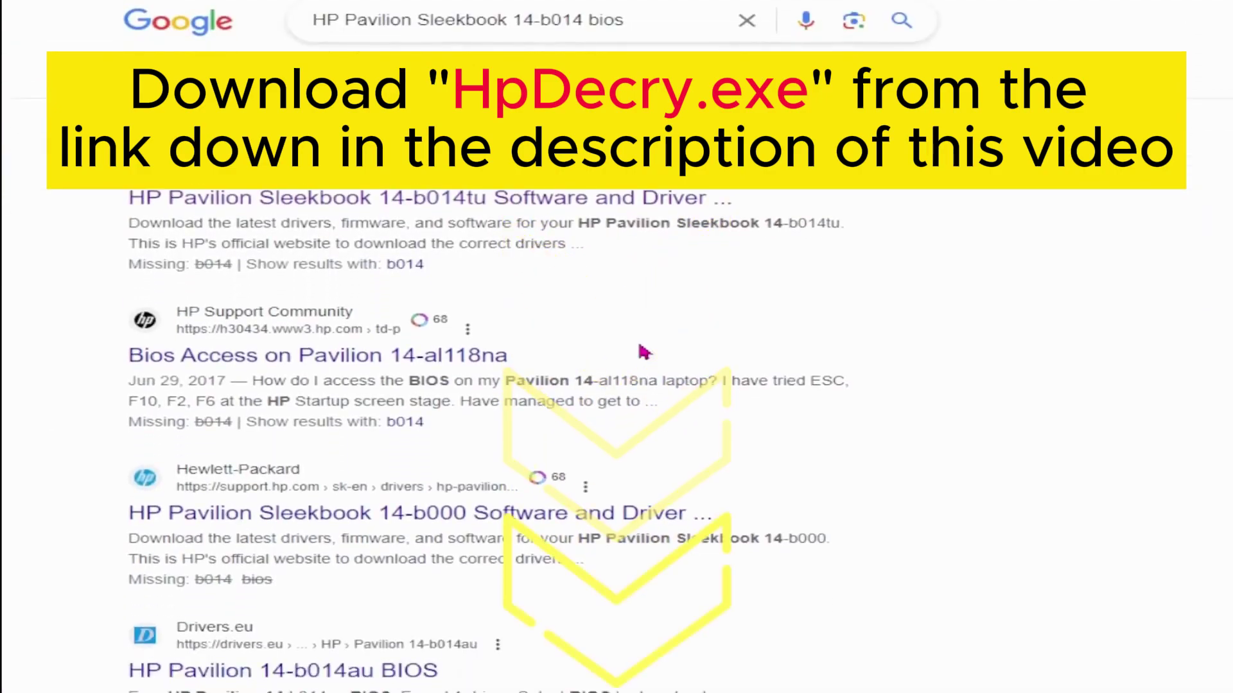
scroll(641, 349, up, 3)
click(460, 261)
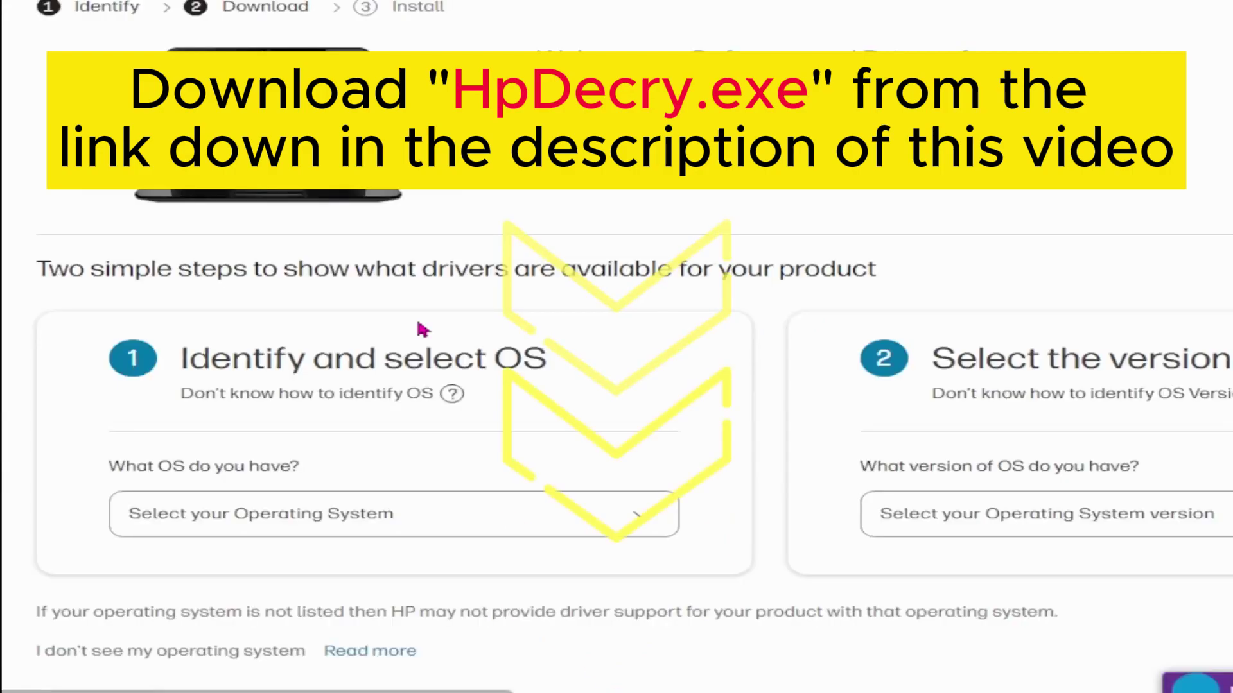
Step: Choose Windows 8 as the operating system and Windows 8 (64-bit) as its version, and submit the selection
scroll(413, 476, down, 2)
click(446, 417)
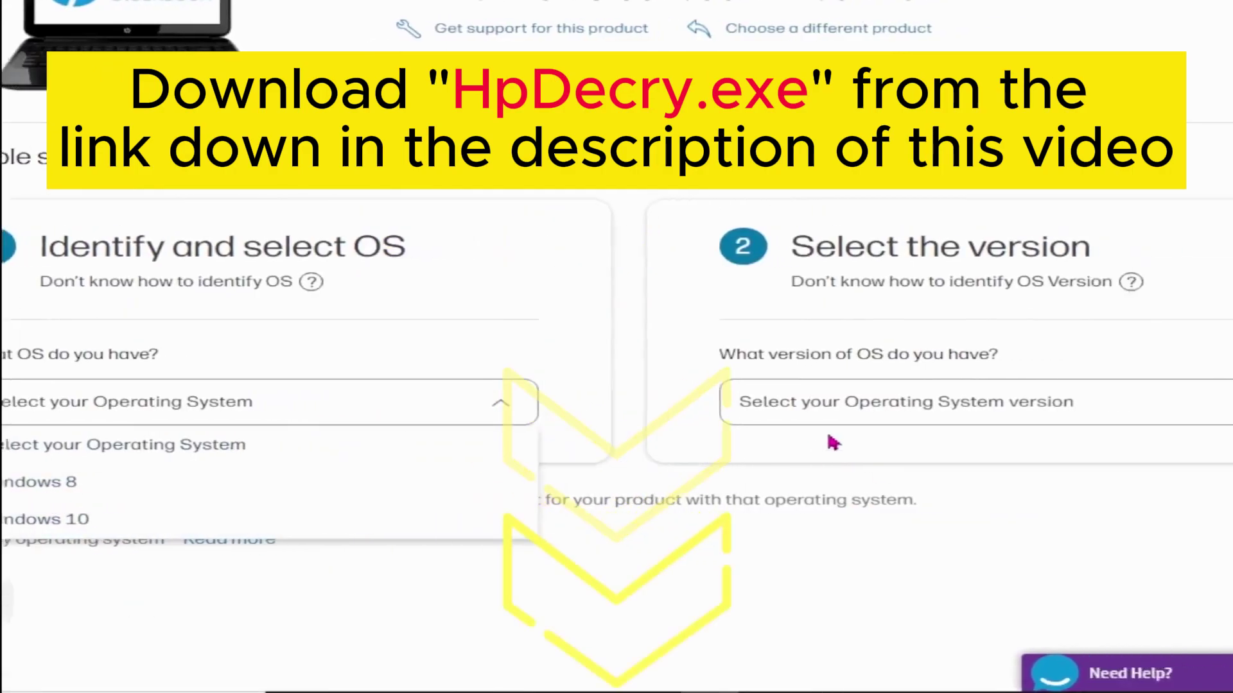
click(963, 415)
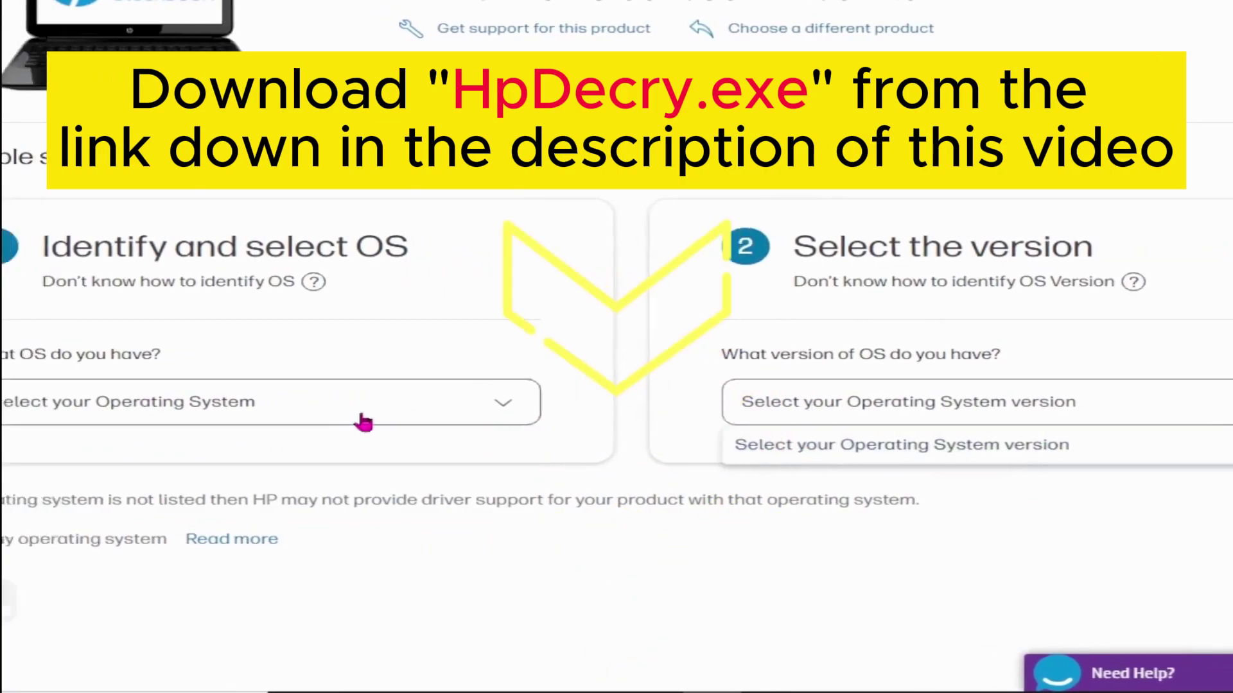
click(302, 402)
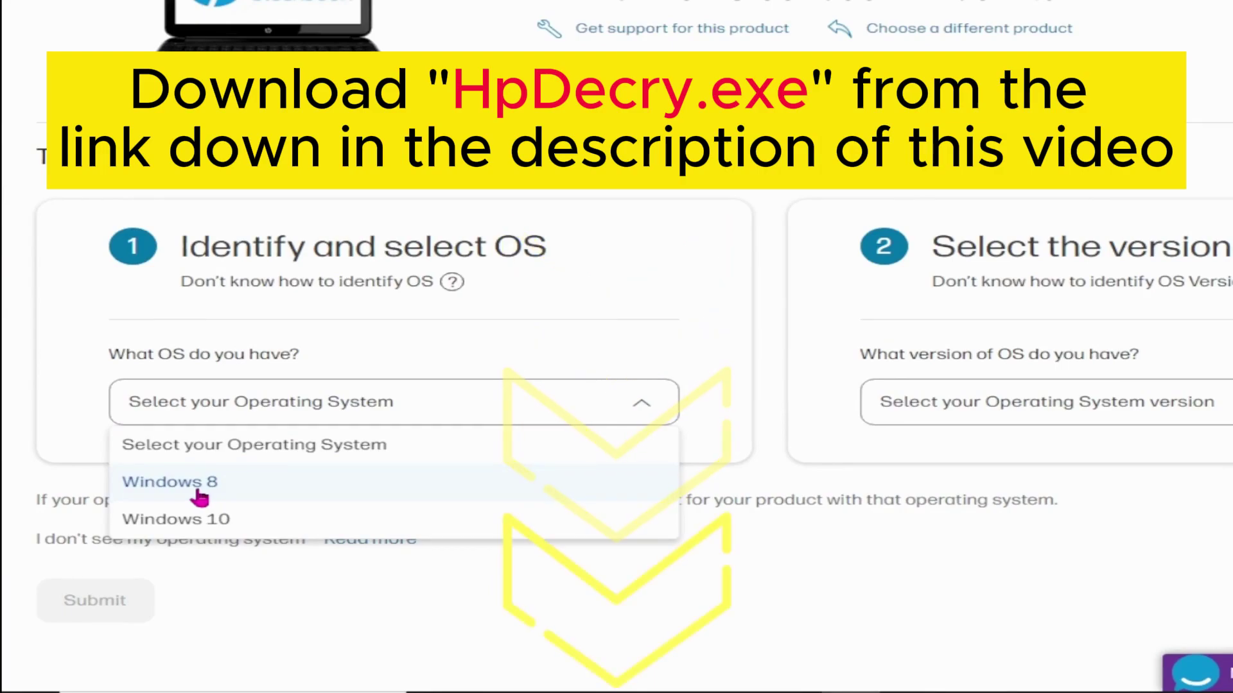
click(196, 493)
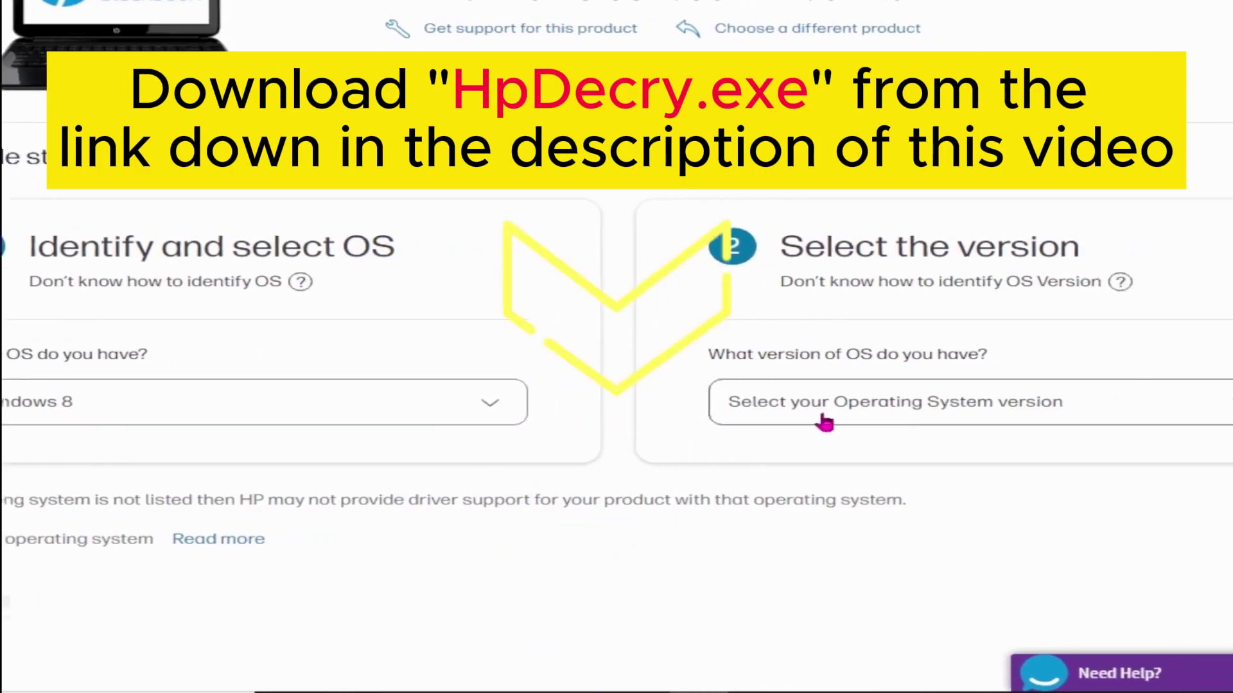
click(976, 404)
click(780, 521)
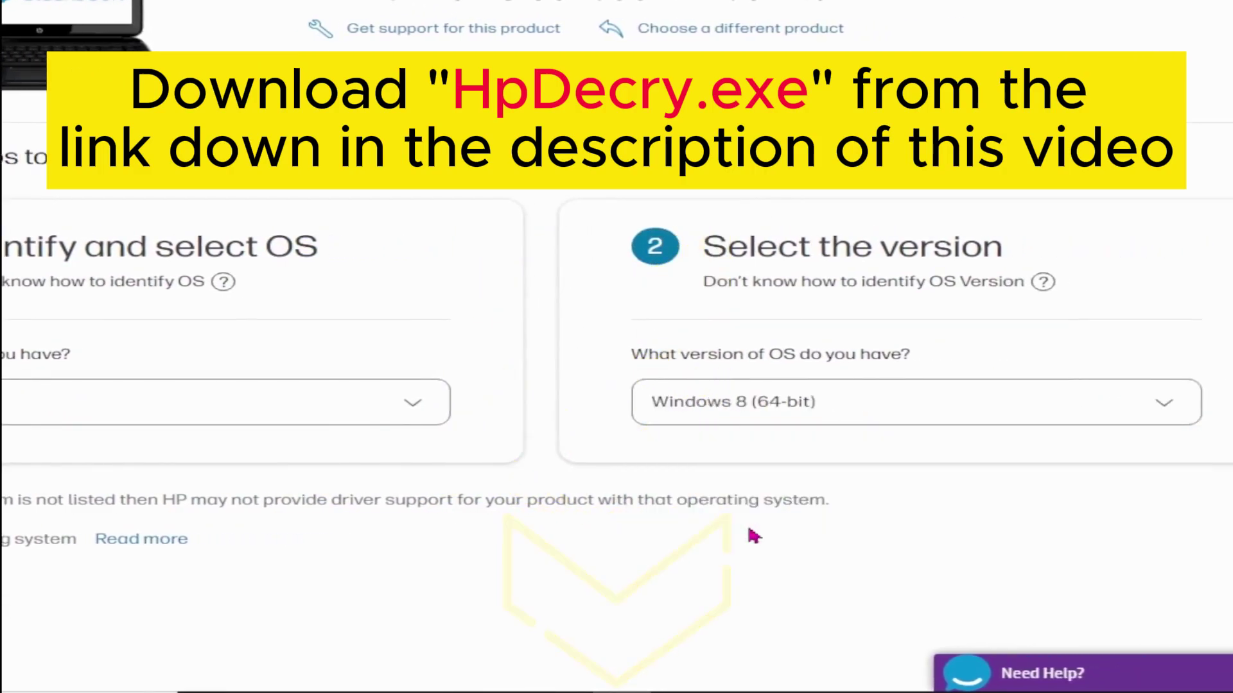
click(96, 601)
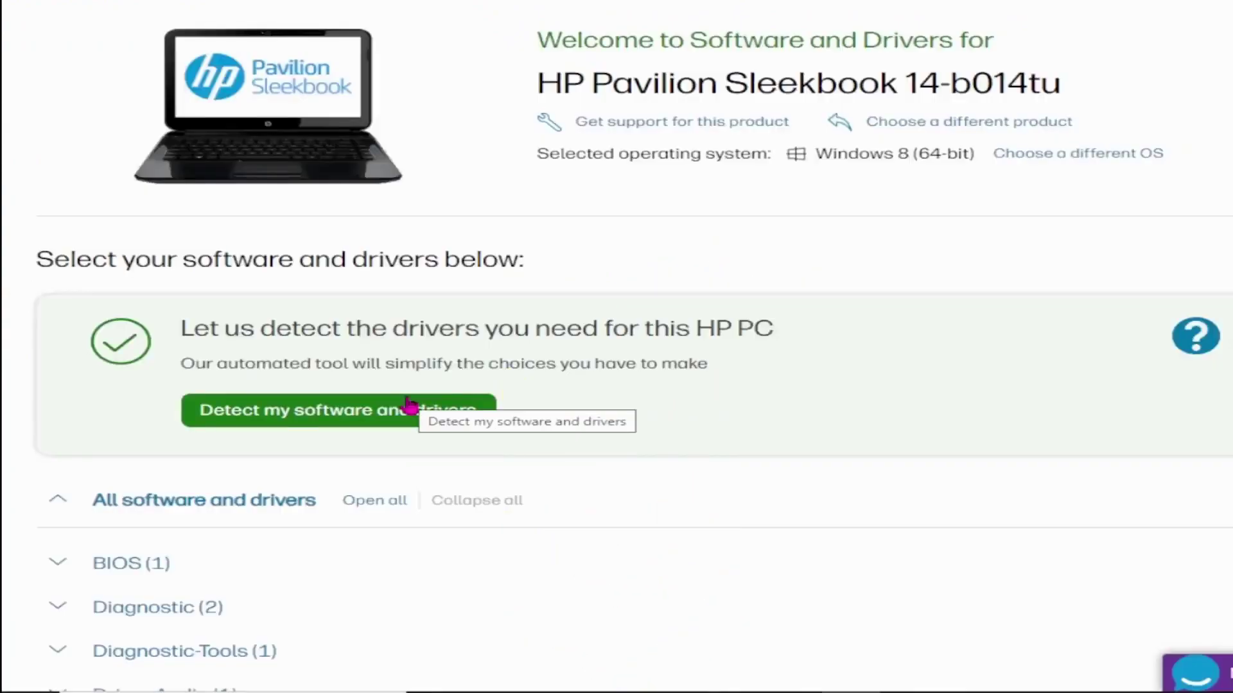
Step: Download the Intel BIOS update, version F.1D Rev.A, and save it as sp76891 intel.exe
click(110, 569)
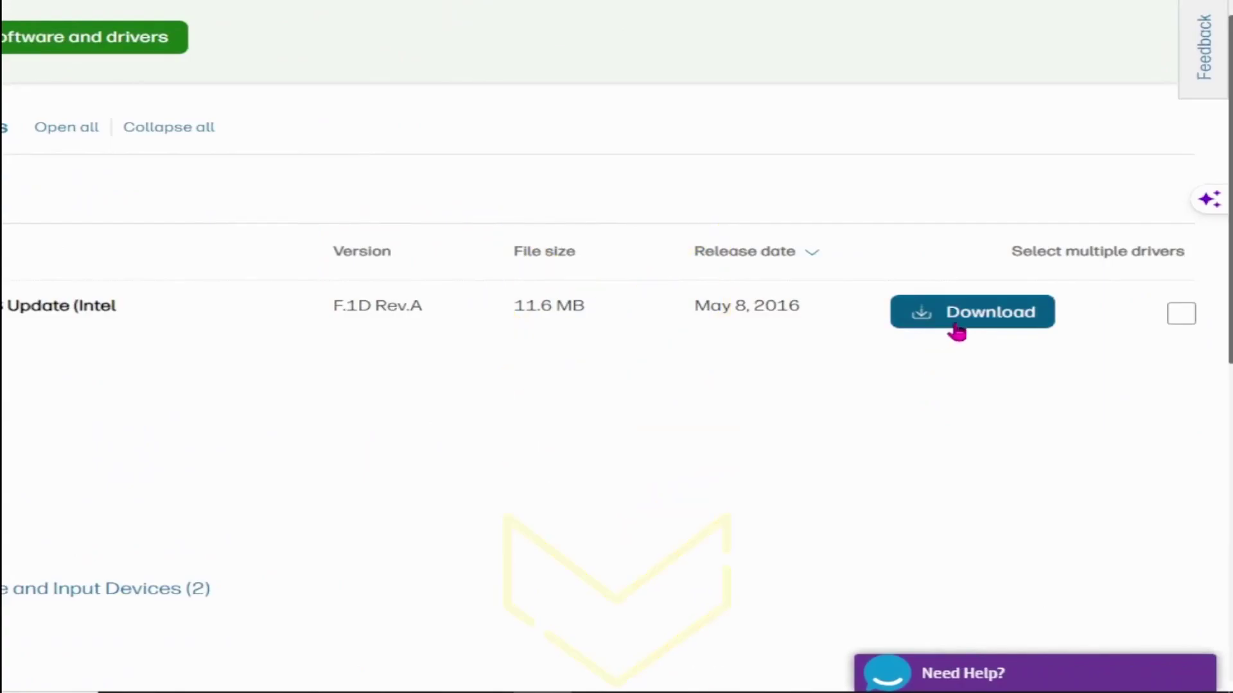
click(955, 328)
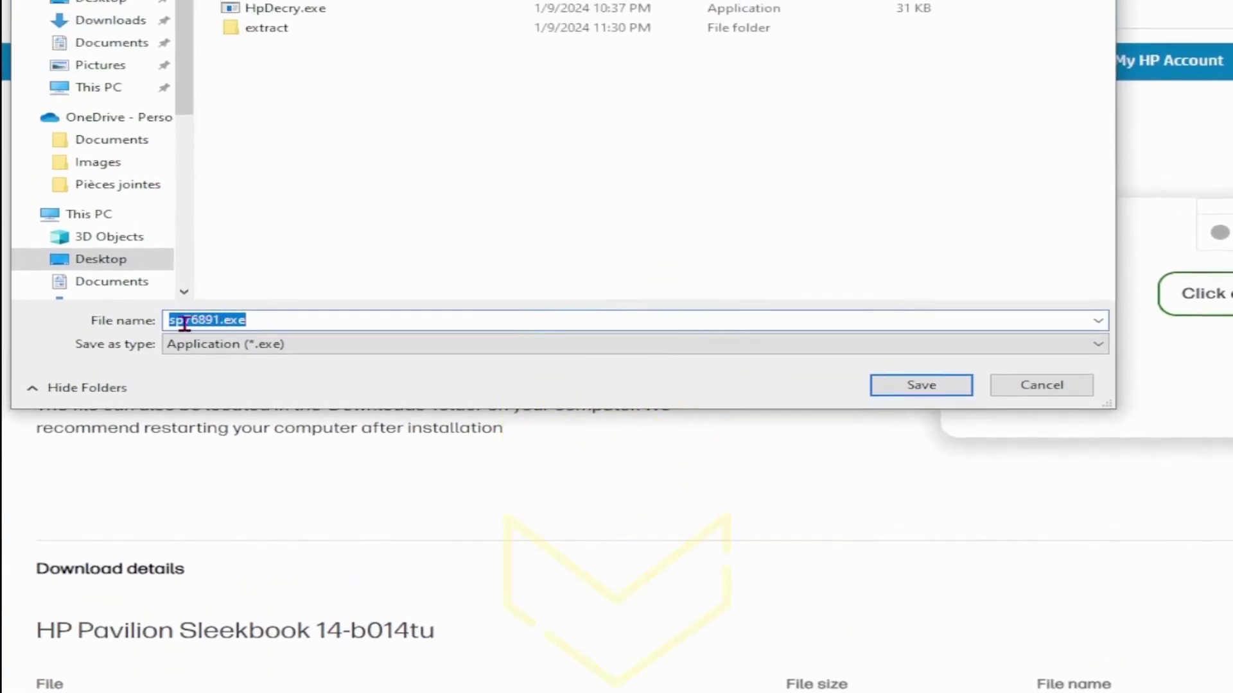
click(221, 320)
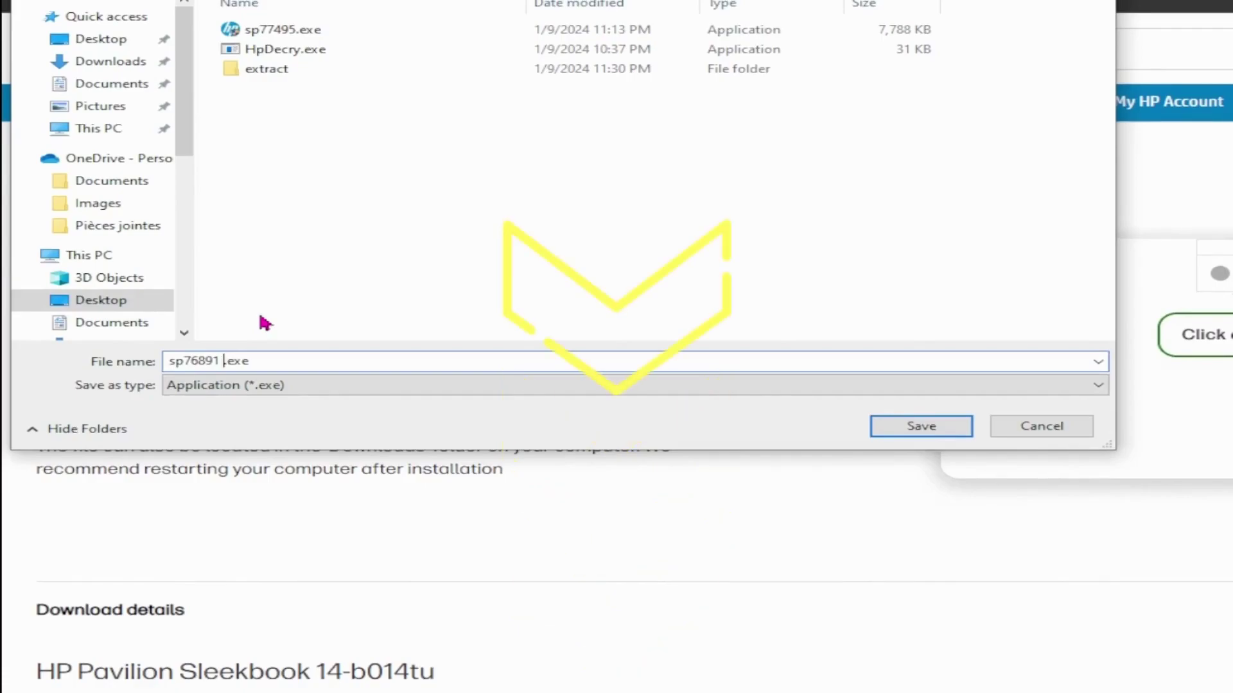
text(intel)
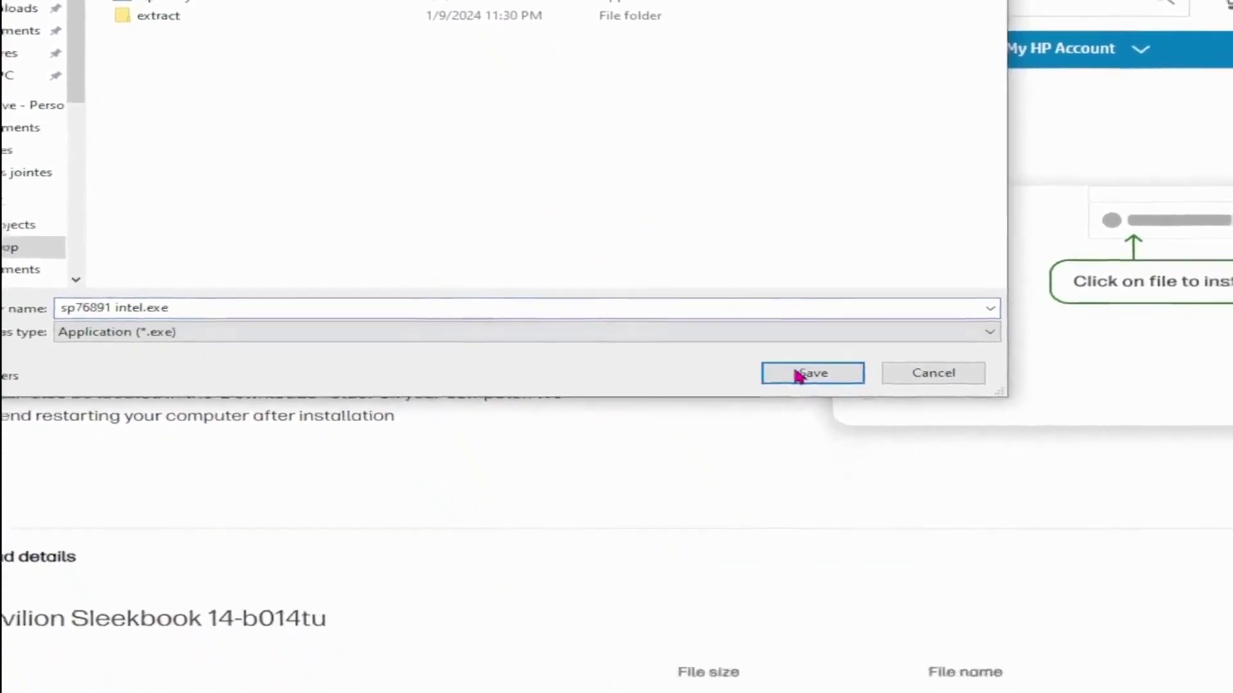
click(919, 503)
Step: Minimize the browser and bring the command prompt window in front of the firmware folder
click(1085, 36)
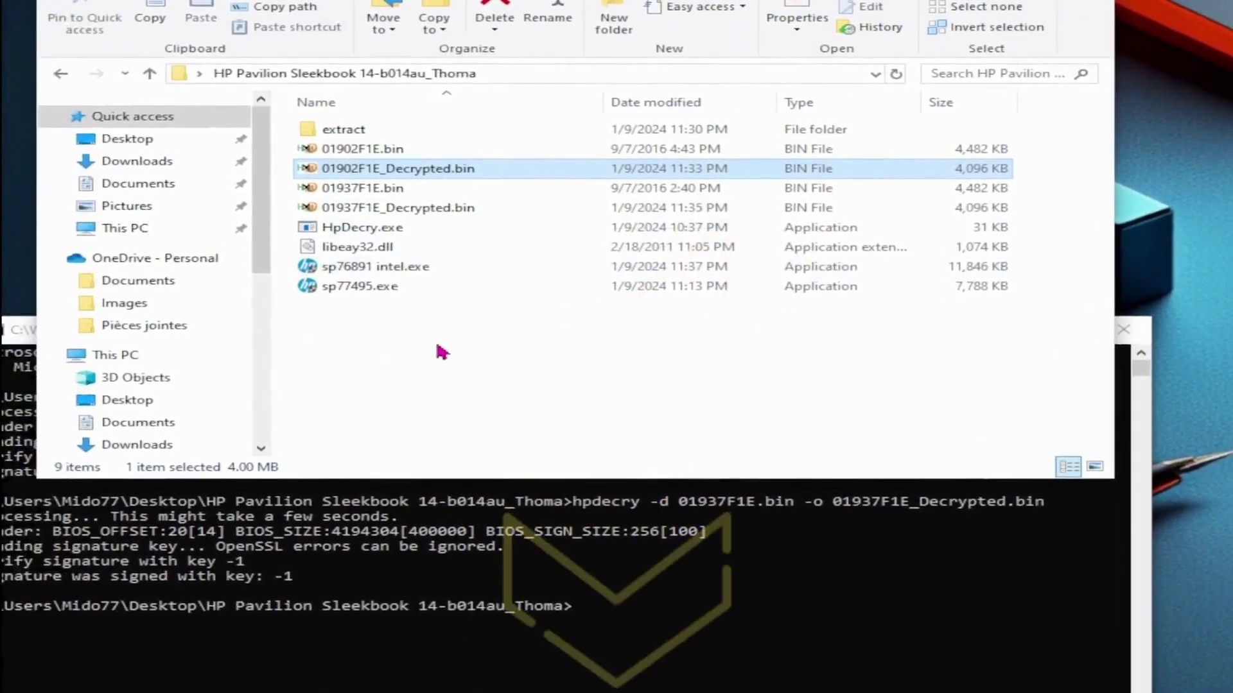
click(712, 618)
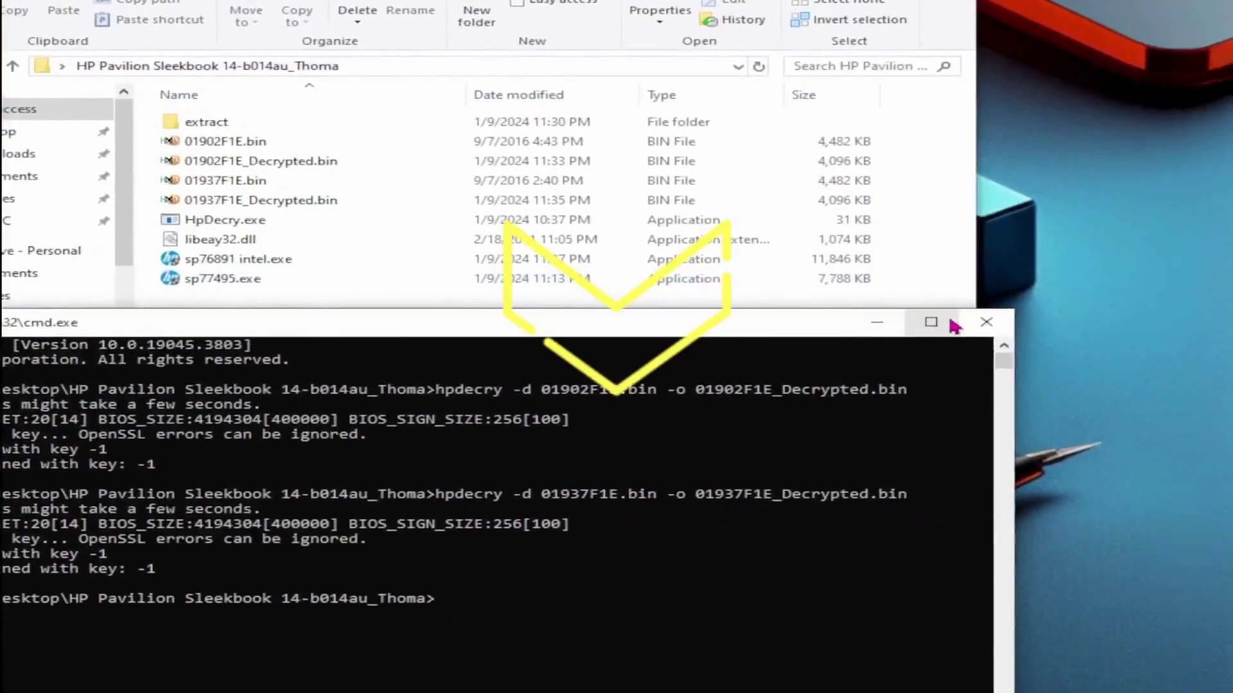
Step: Close the command prompt, create a folder named VS intel in the firmware folder, and open it
click(986, 322)
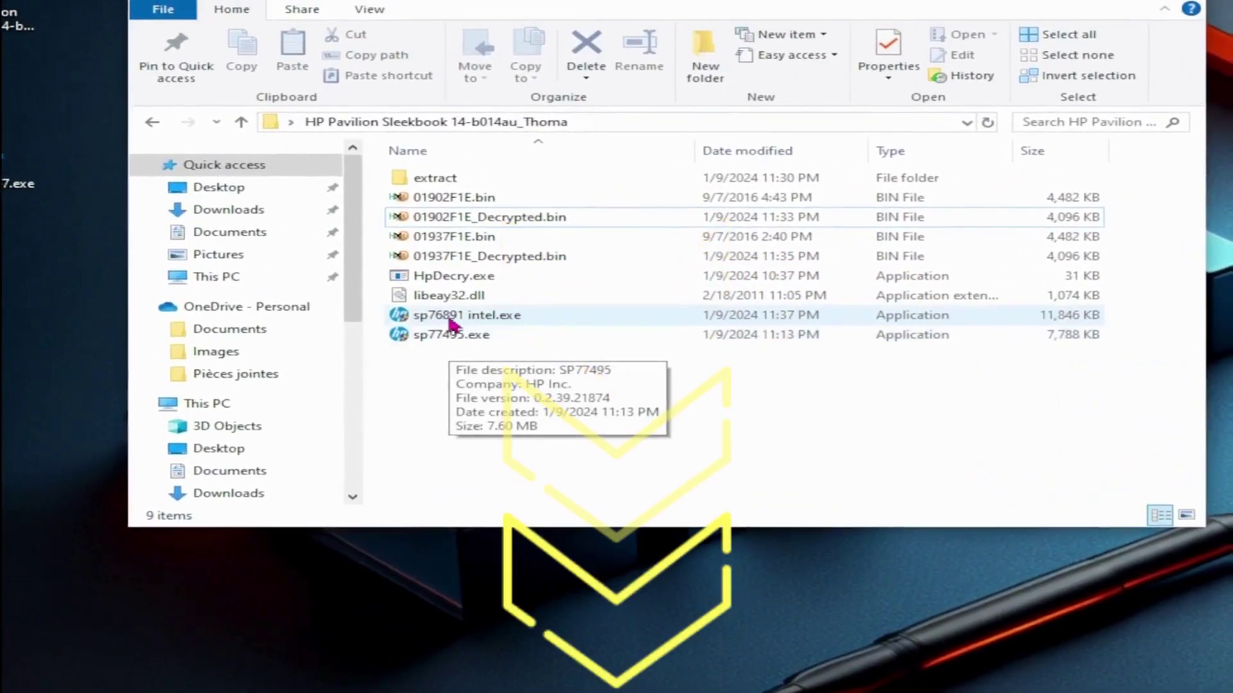
click(451, 316)
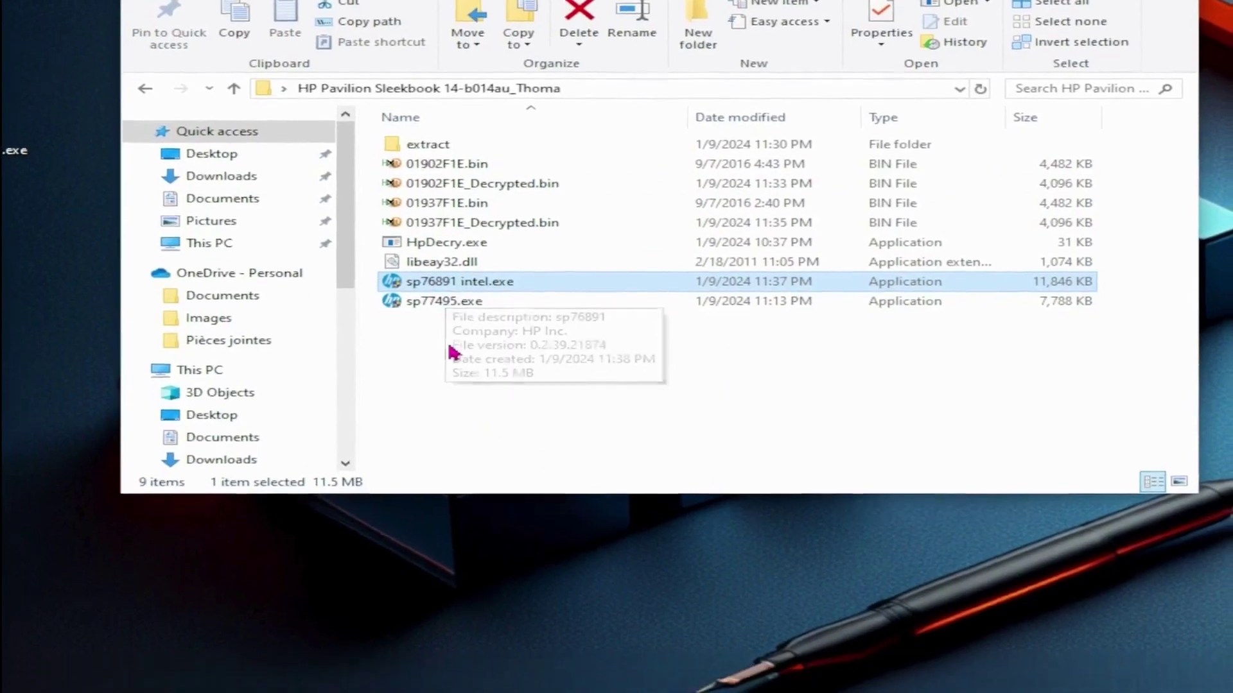
right_click(453, 380)
mouse_move(507, 486)
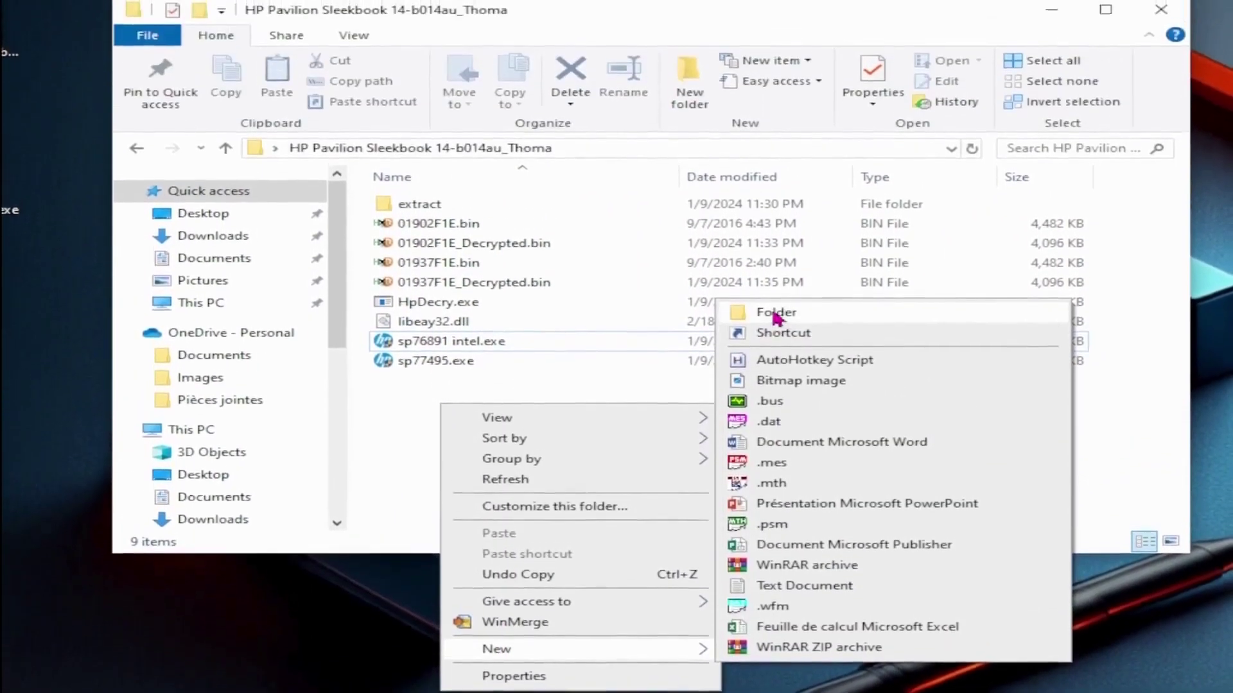
click(776, 234)
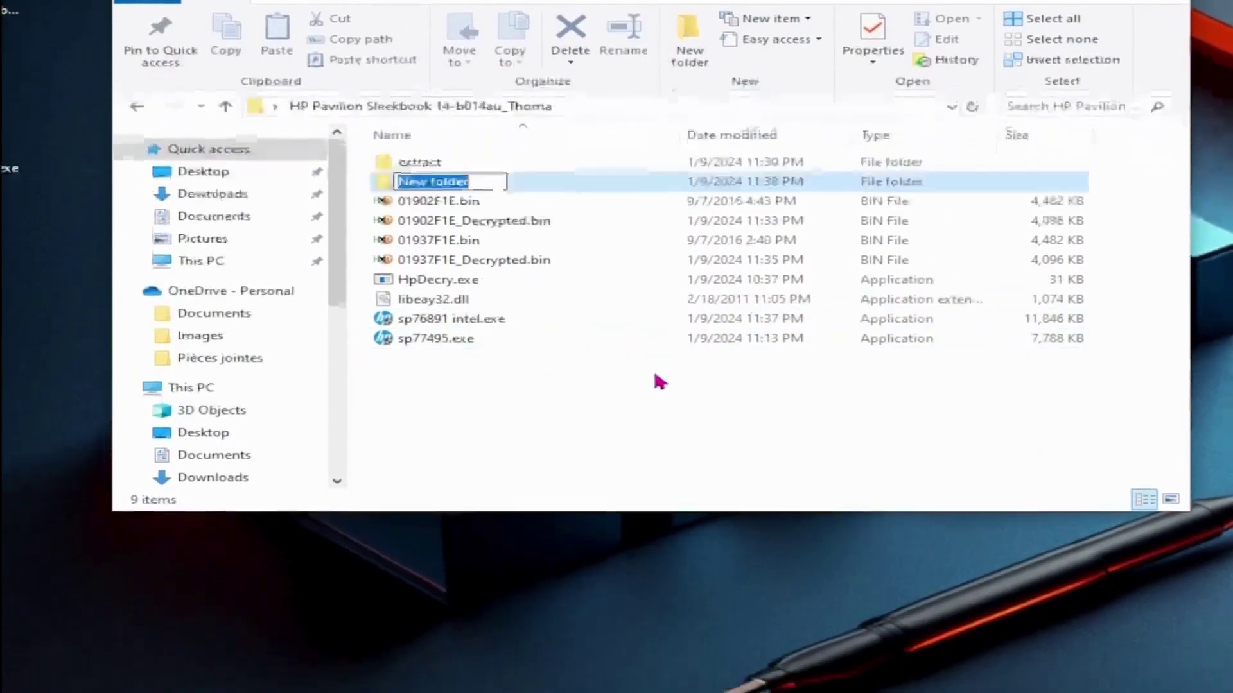
text(VS intel)
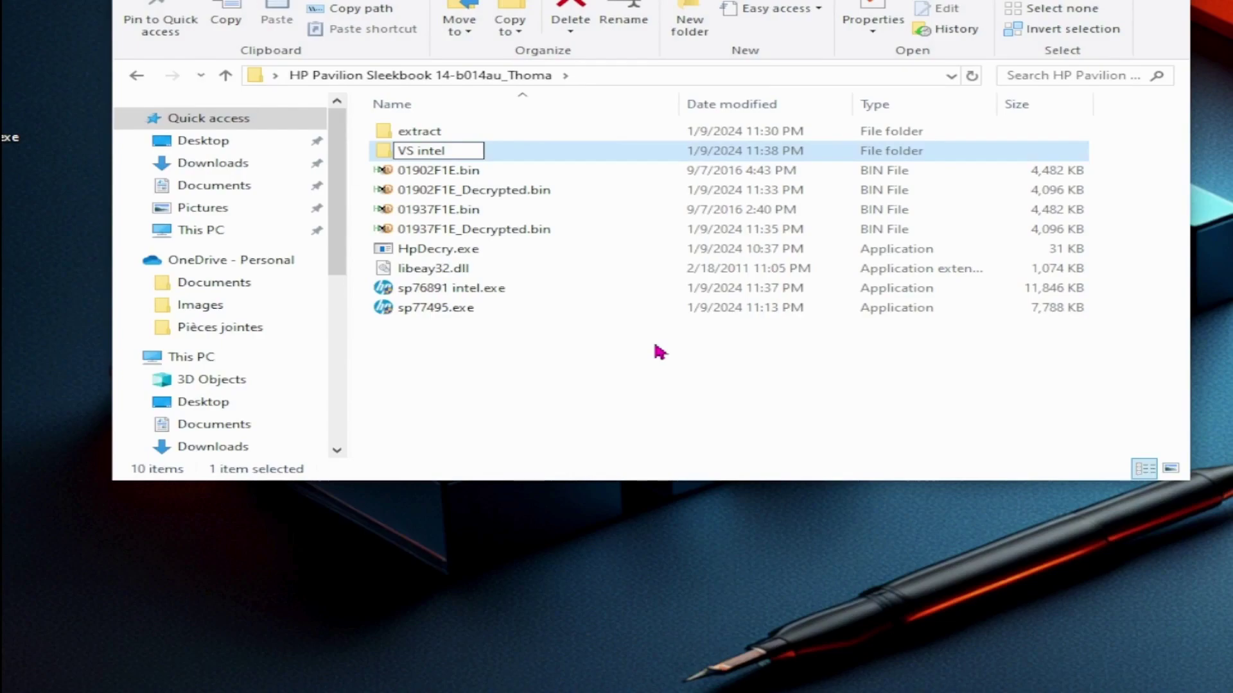
key(Return)
key(Return)
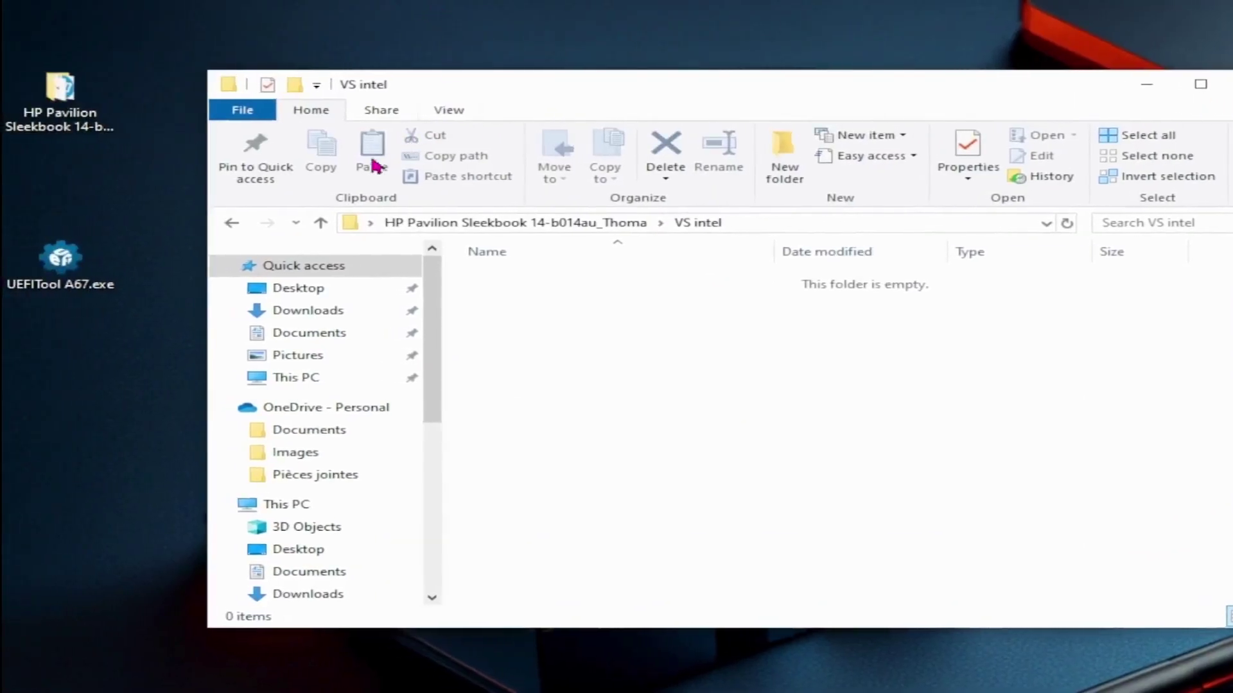
Step: Move sp76891 intel.exe from the parent firmware folder into the VS intel folder and open that folder
click(319, 225)
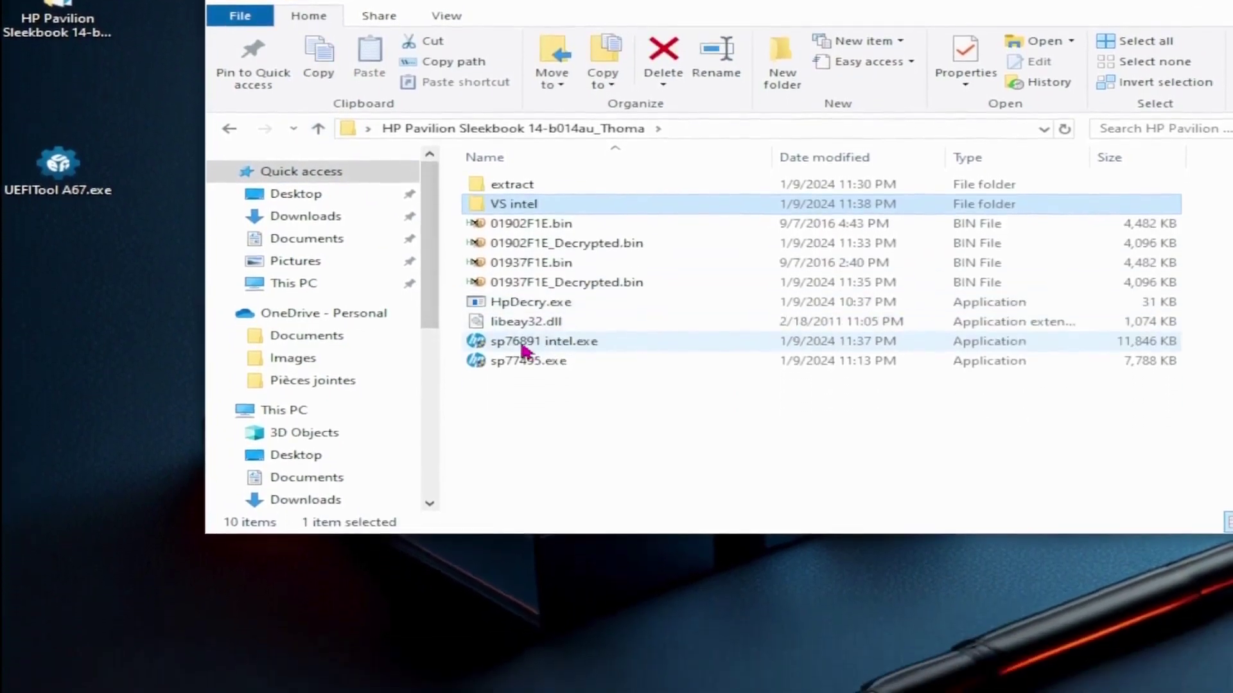
mouse_move(533, 321)
mouse_down()
mouse_move(518, 317)
mouse_move(523, 190)
mouse_move(523, 300)
mouse_up()
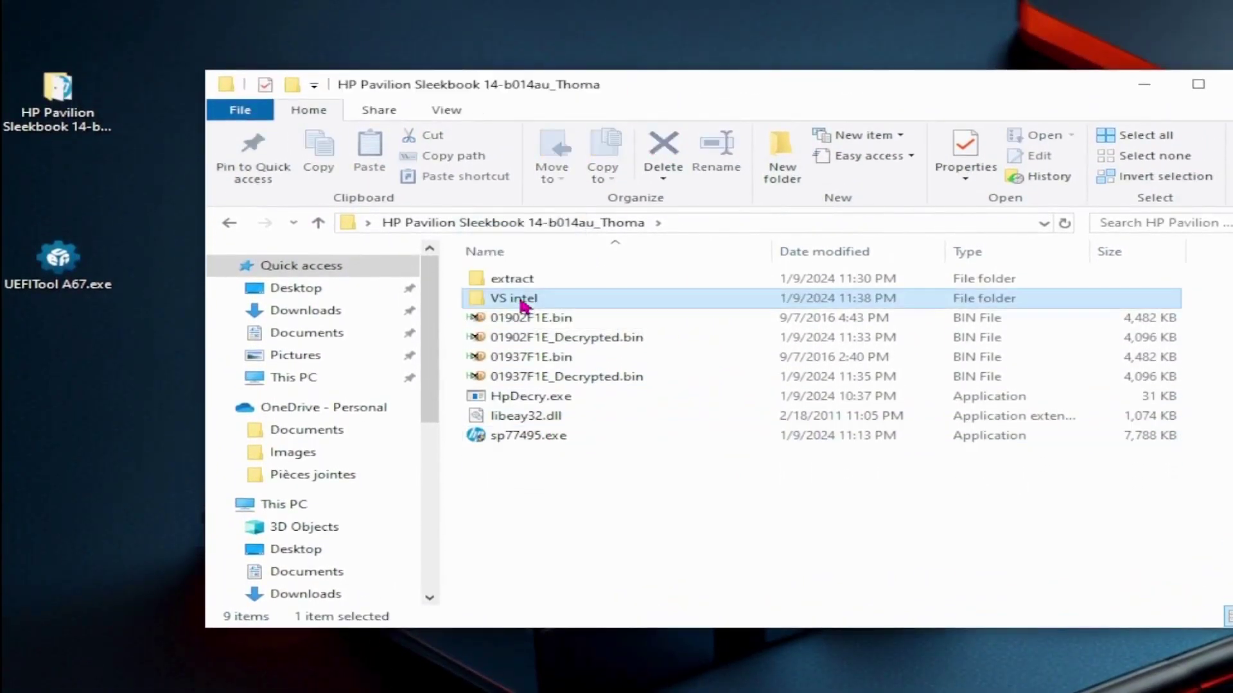
double_click(523, 299)
Step: Run sp76891 intel.exe and accept its license agreement to reach the save location page
click(550, 284)
right_click(551, 280)
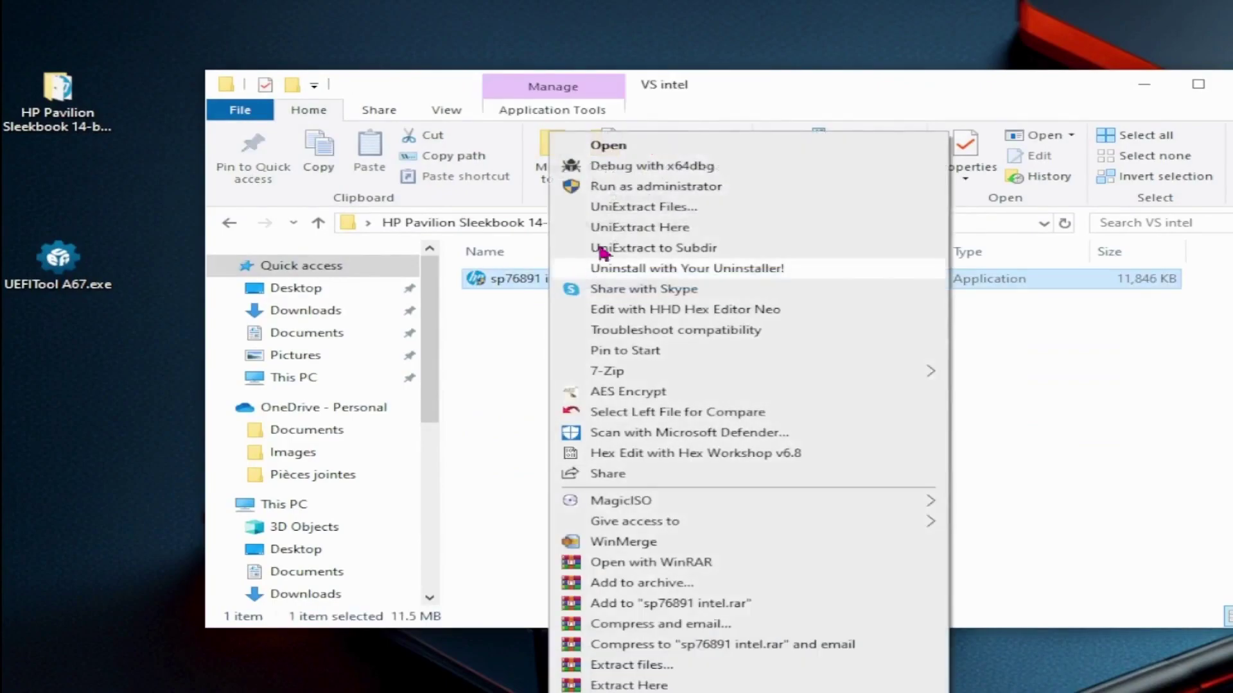
click(615, 154)
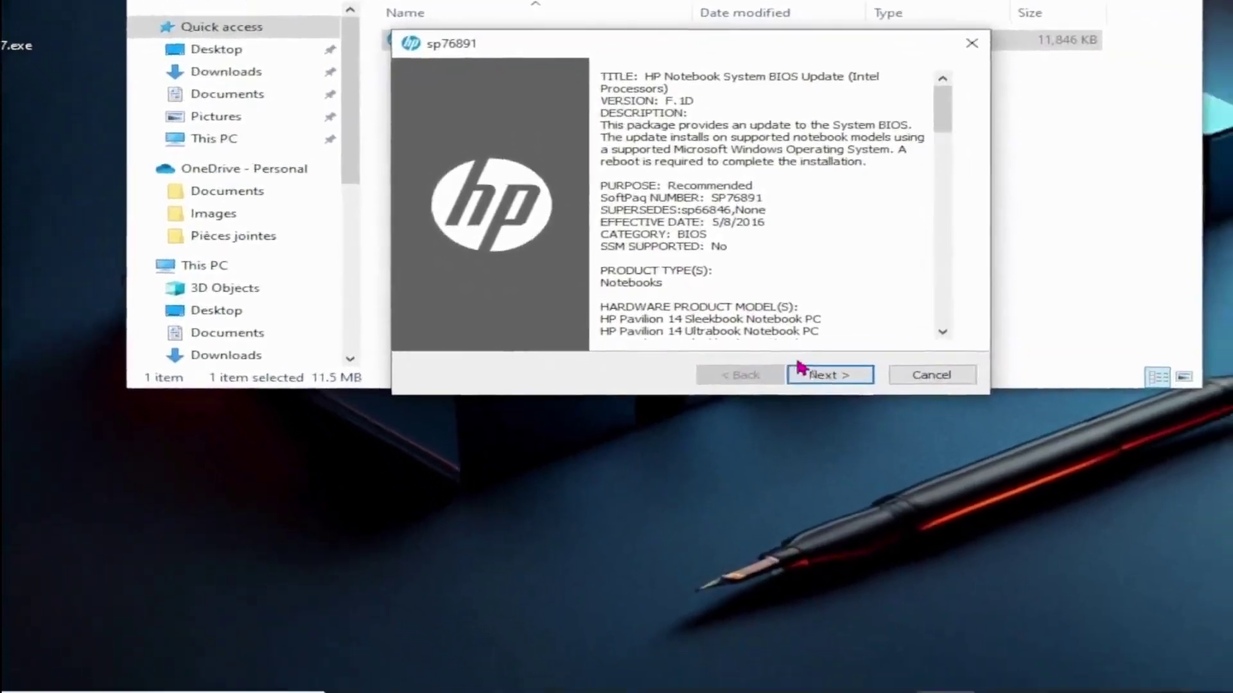
click(897, 601)
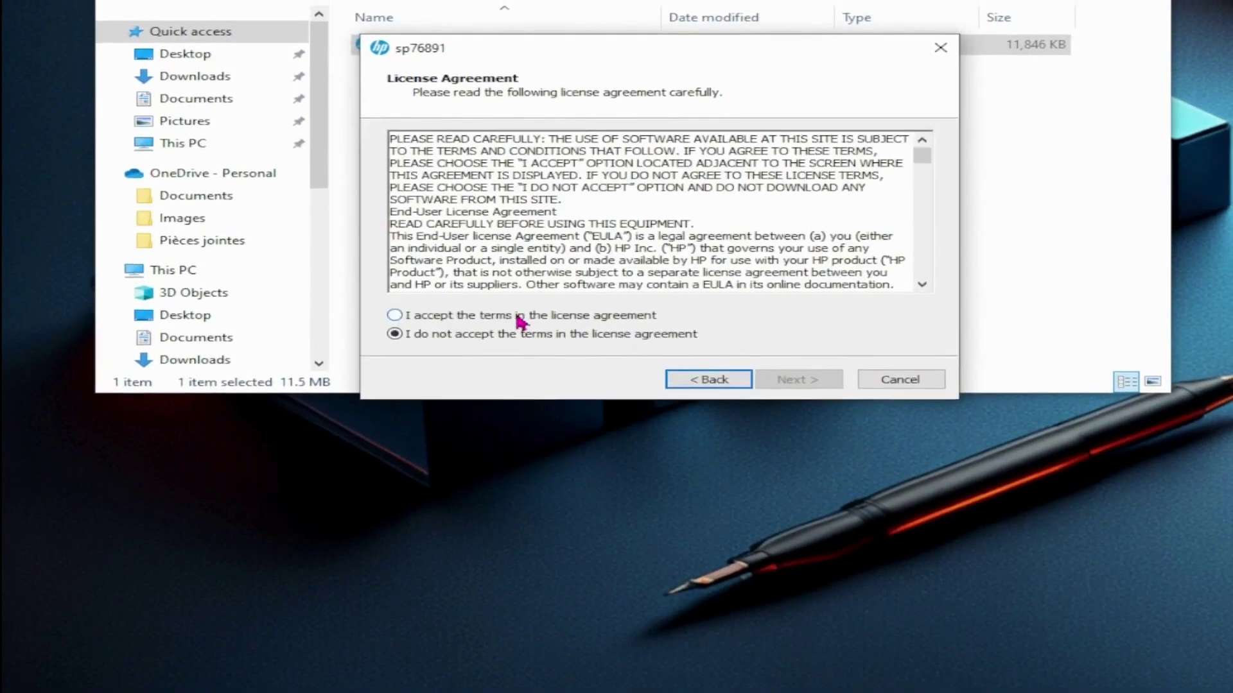
click(518, 312)
click(784, 378)
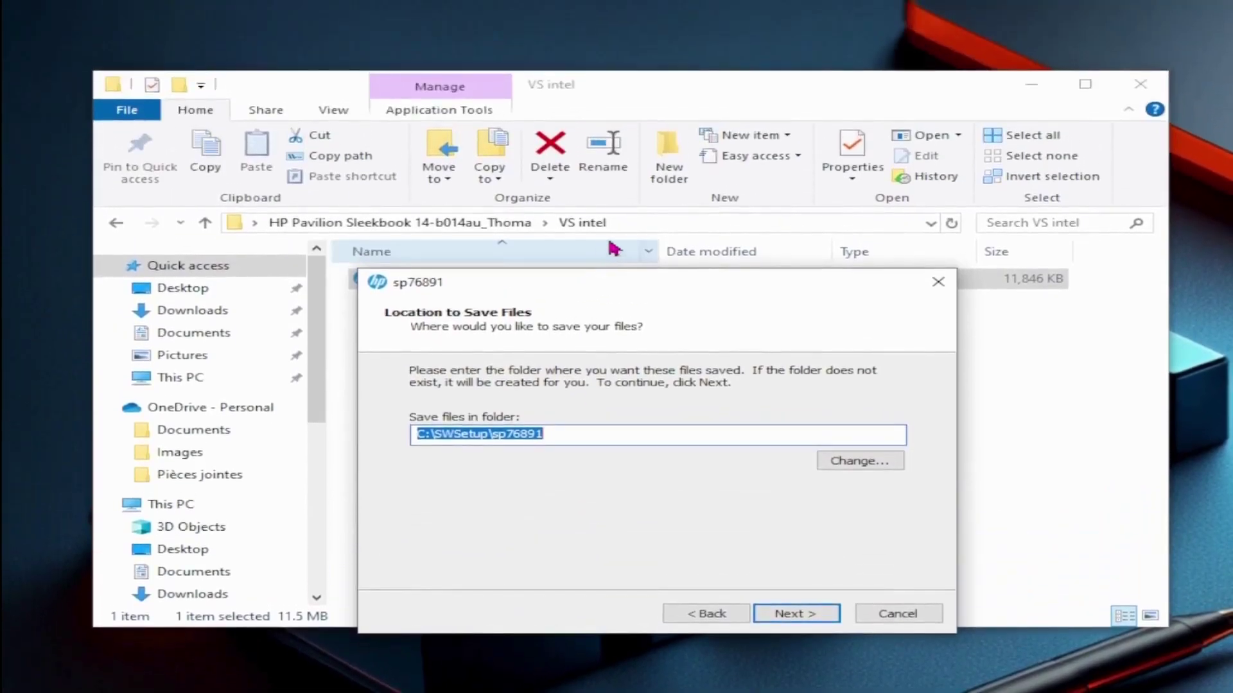
Step: Copy the full path of the VS intel folder from File Explorer
click(634, 221)
key(ctrl+c)
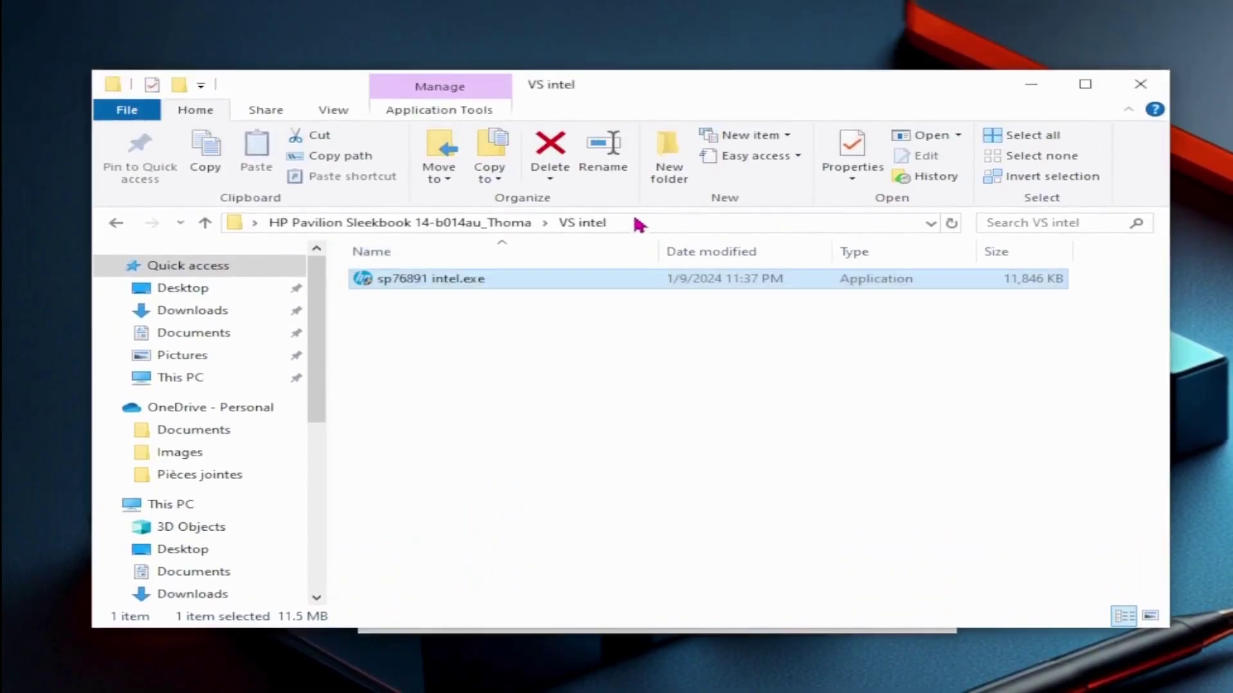
right_click(597, 223)
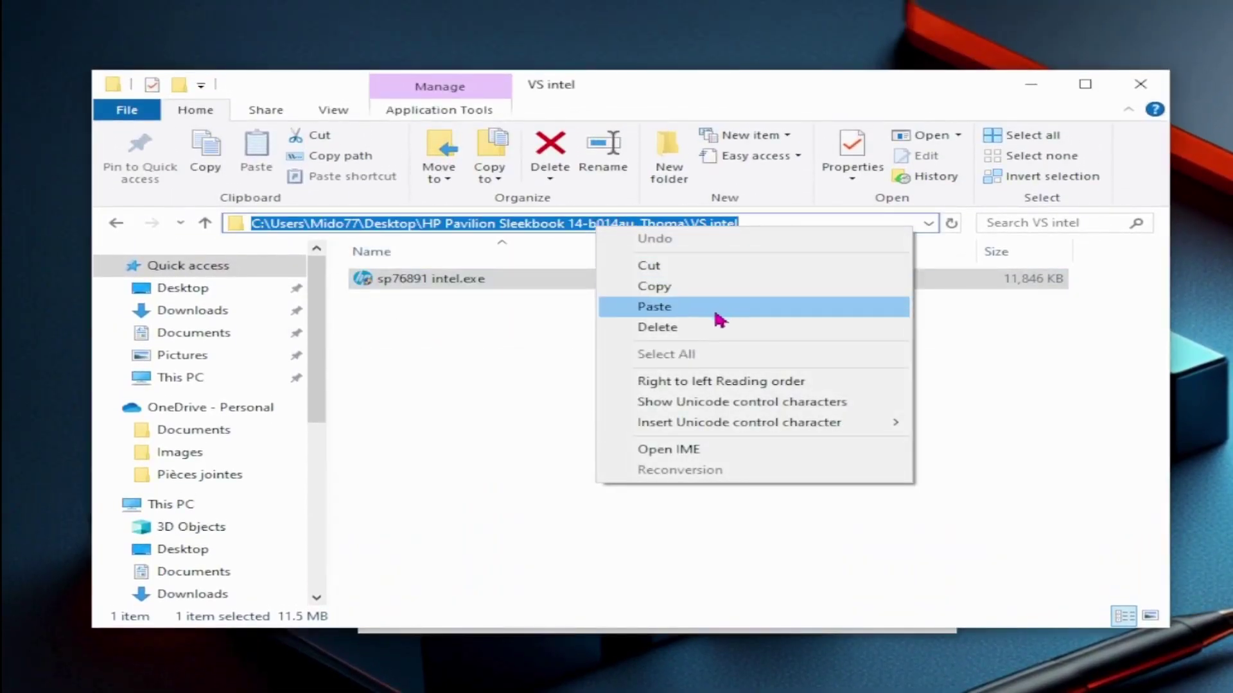
click(656, 290)
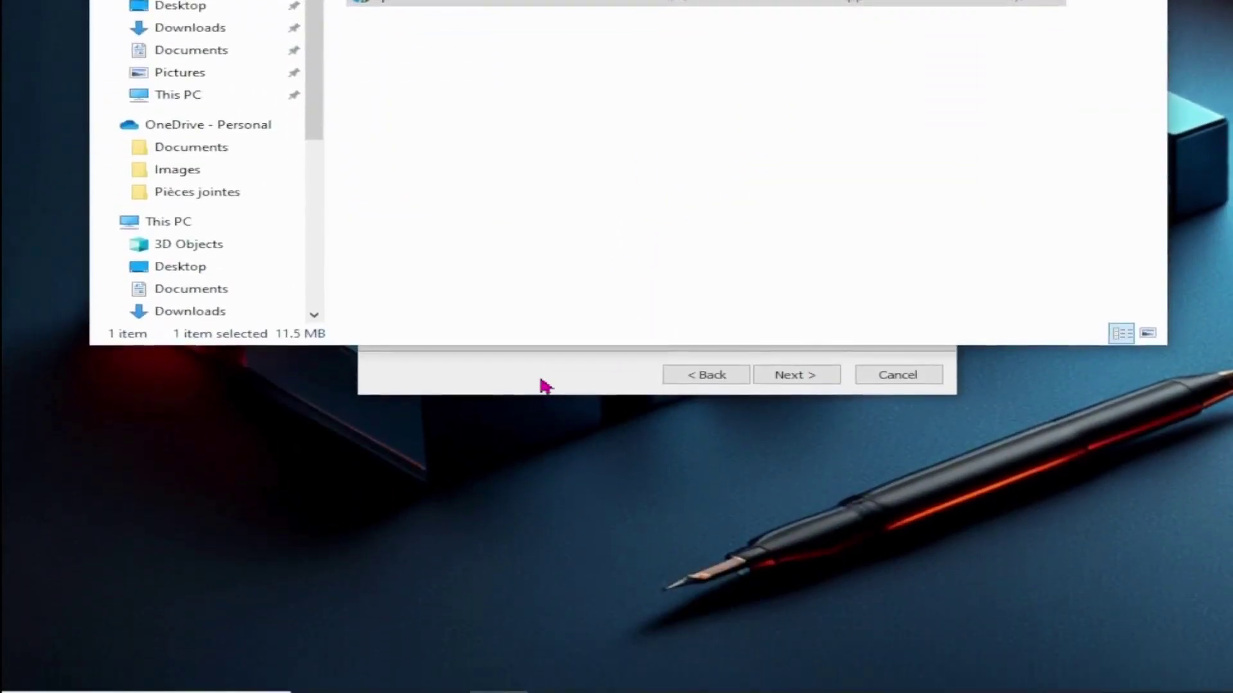
Step: Replace the installer's save location with the copied VS intel path plus an out subfolder, and extract the files there
click(541, 382)
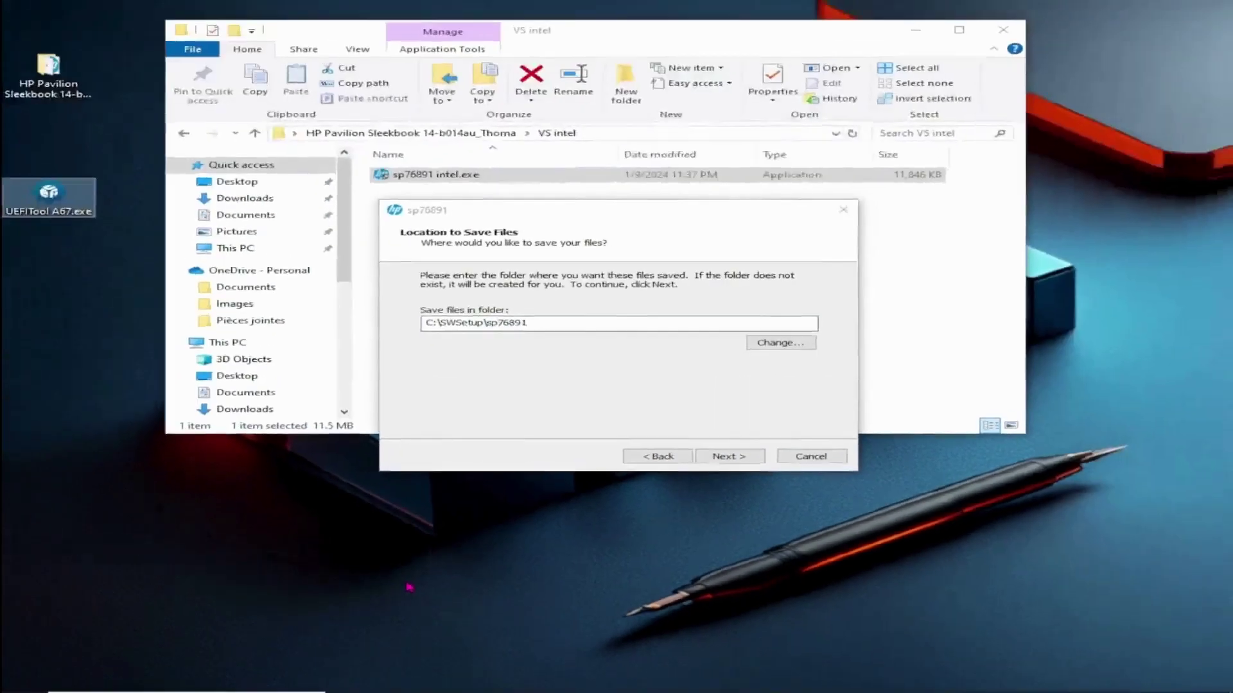
click(595, 201)
drag(568, 329, 383, 311)
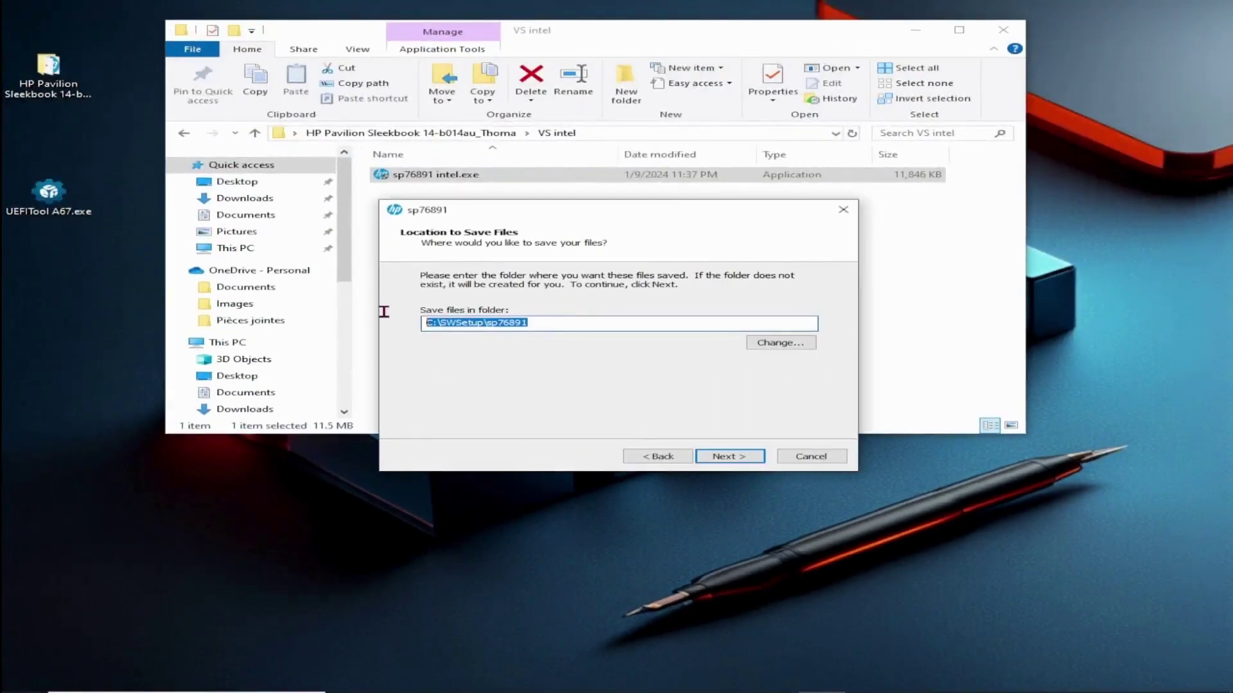
right_click(450, 324)
click(525, 382)
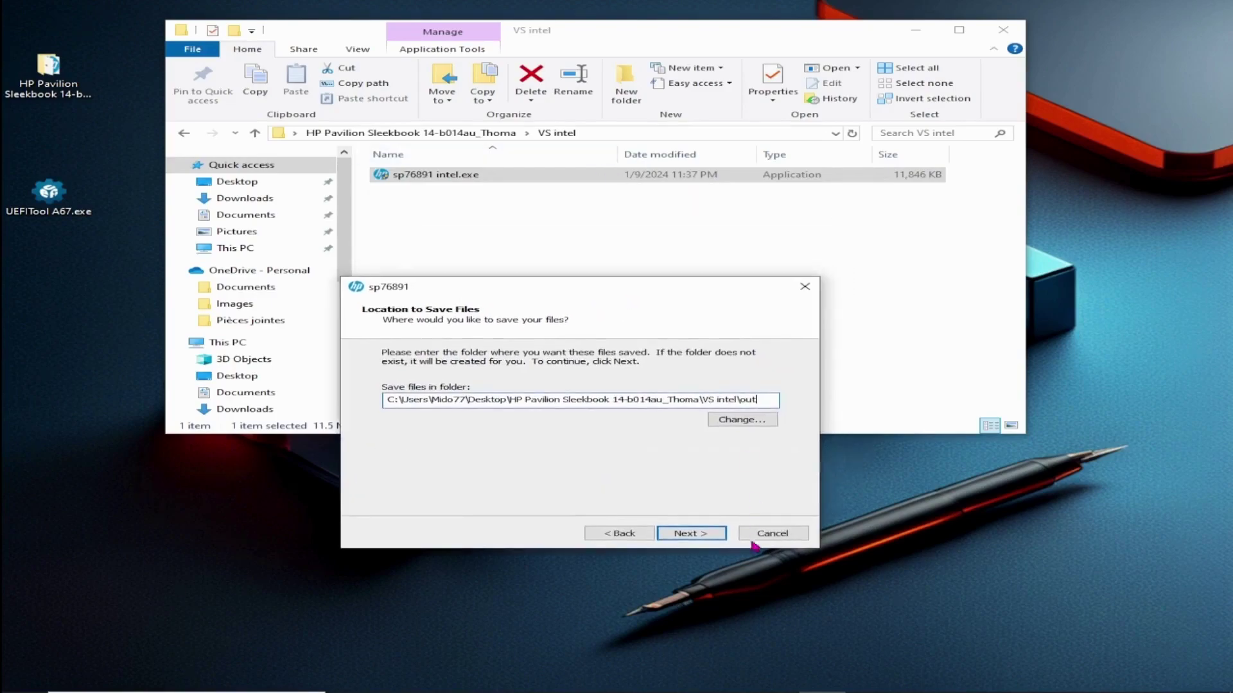
click(704, 537)
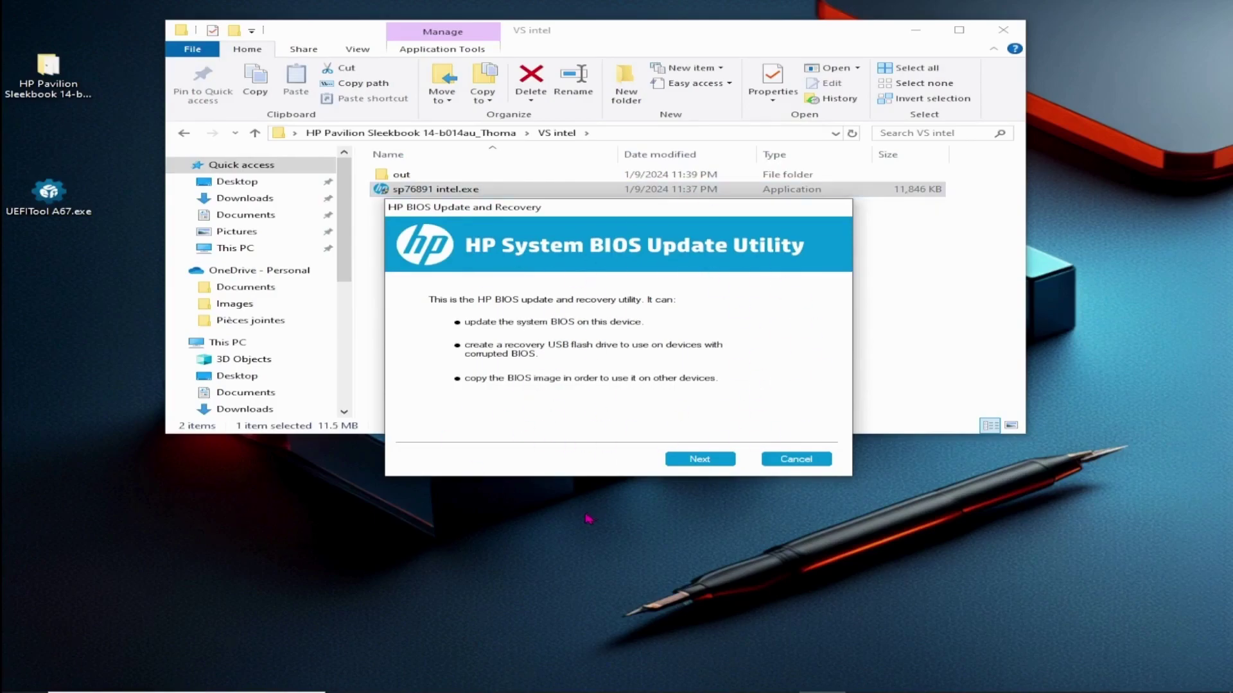
Step: Proceed with the Copy option in the HP System BIOS Update Utility and open the destination folder selection
click(702, 460)
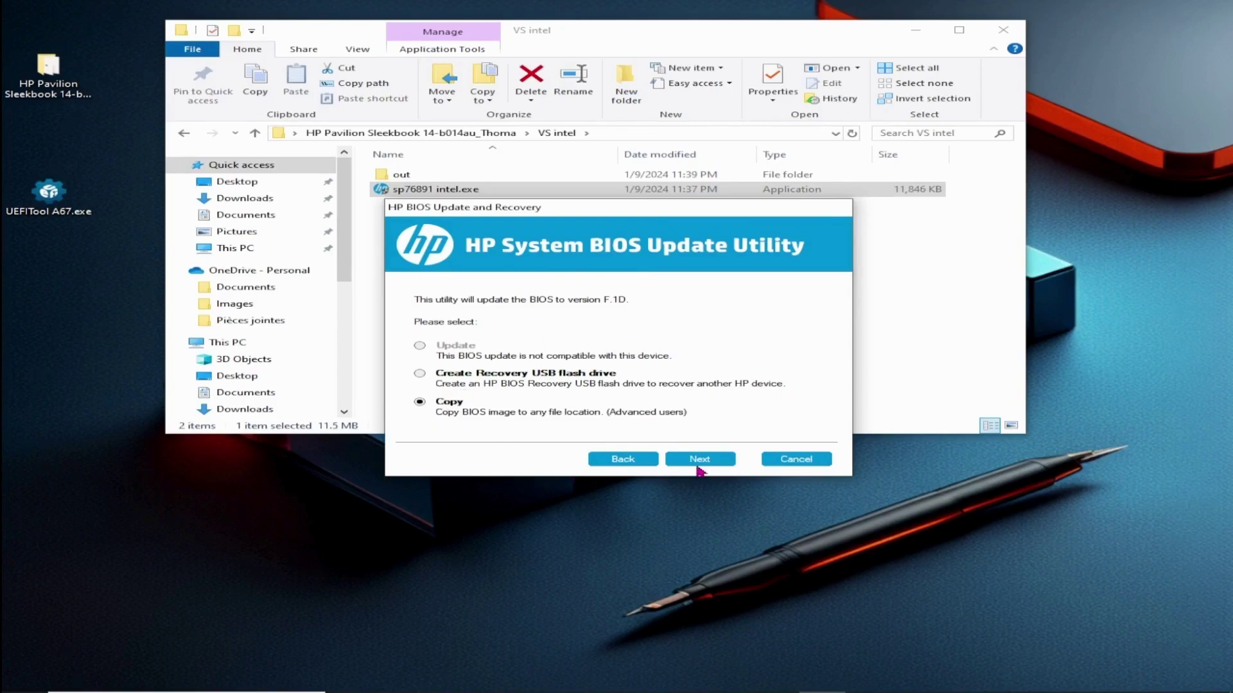
click(696, 460)
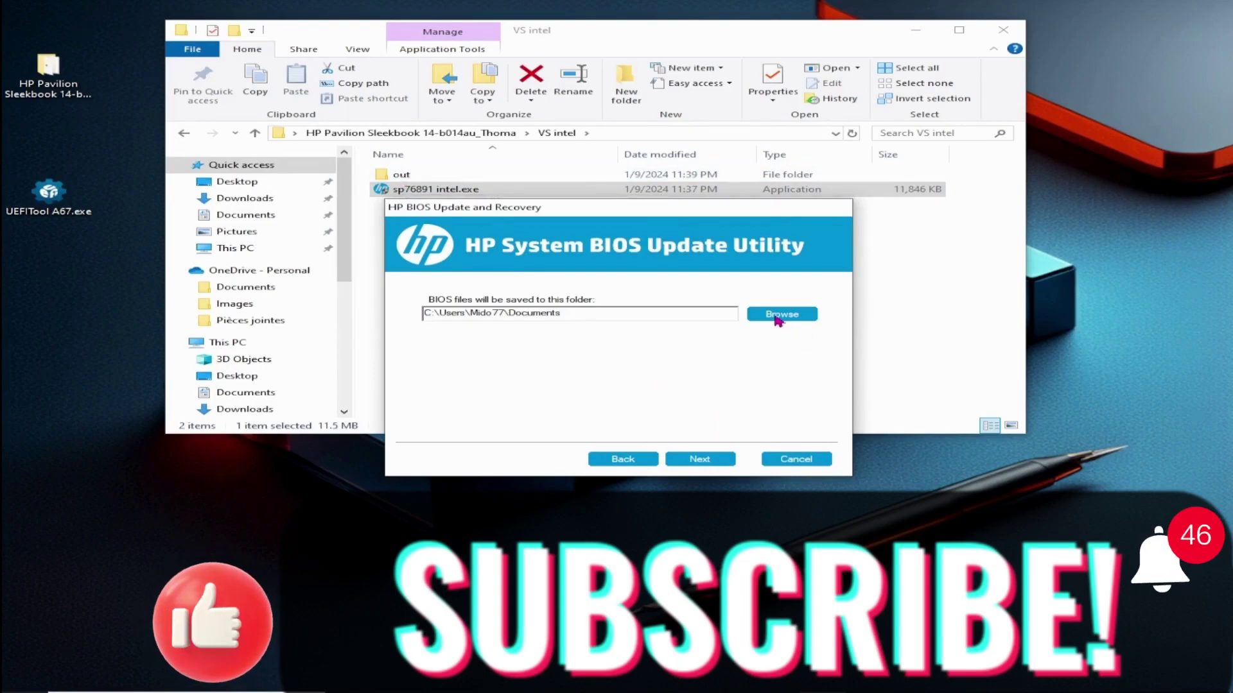
click(779, 314)
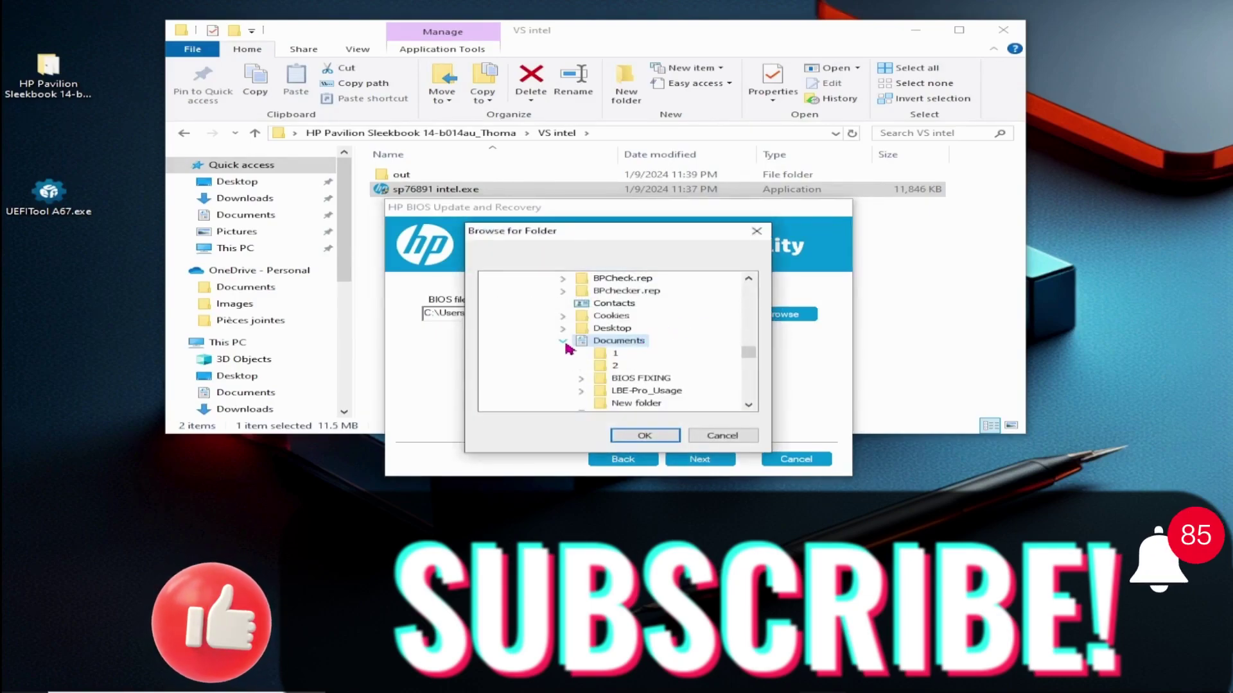
Step: Select the out folder inside VS intel as the location for saving the BIOS files
click(565, 343)
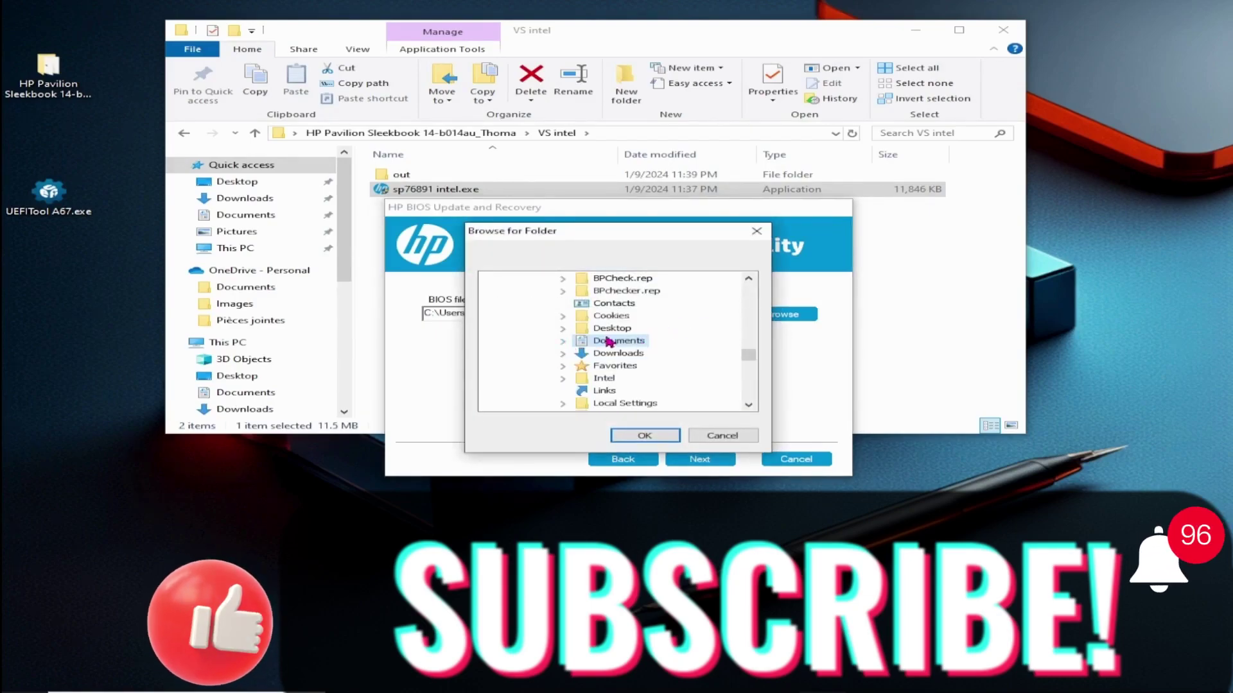
scroll(610, 340, up, 10)
scroll(614, 340, up, 7)
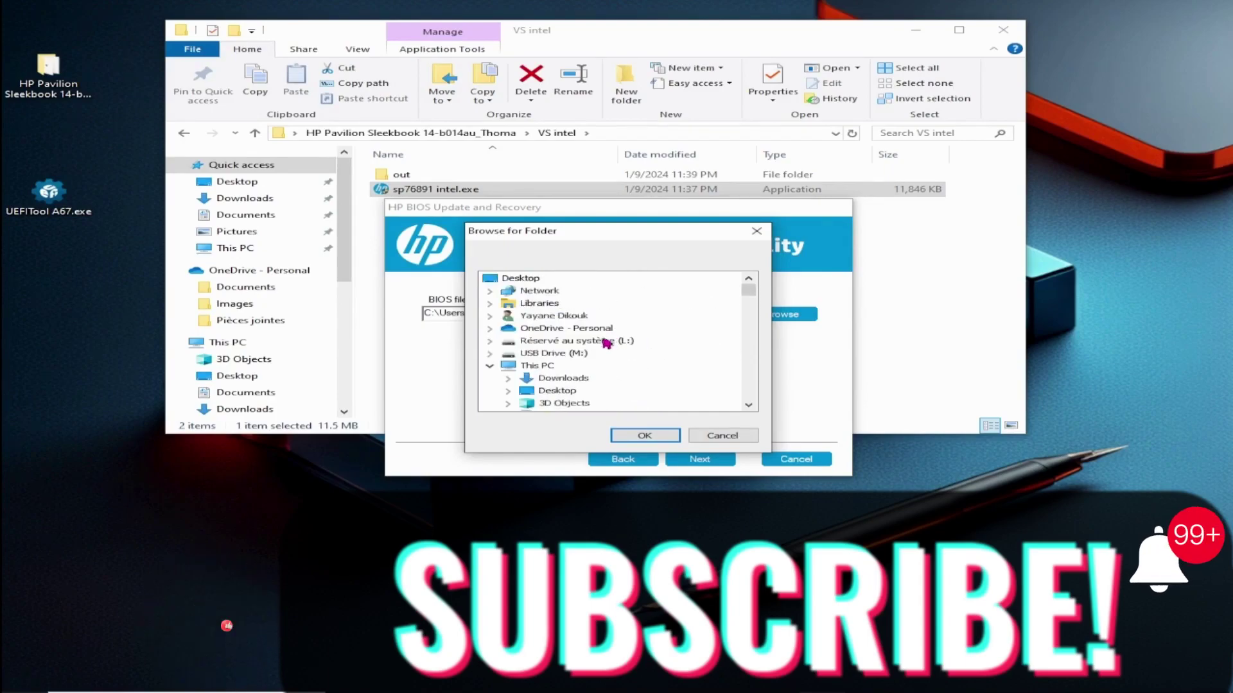
click(489, 366)
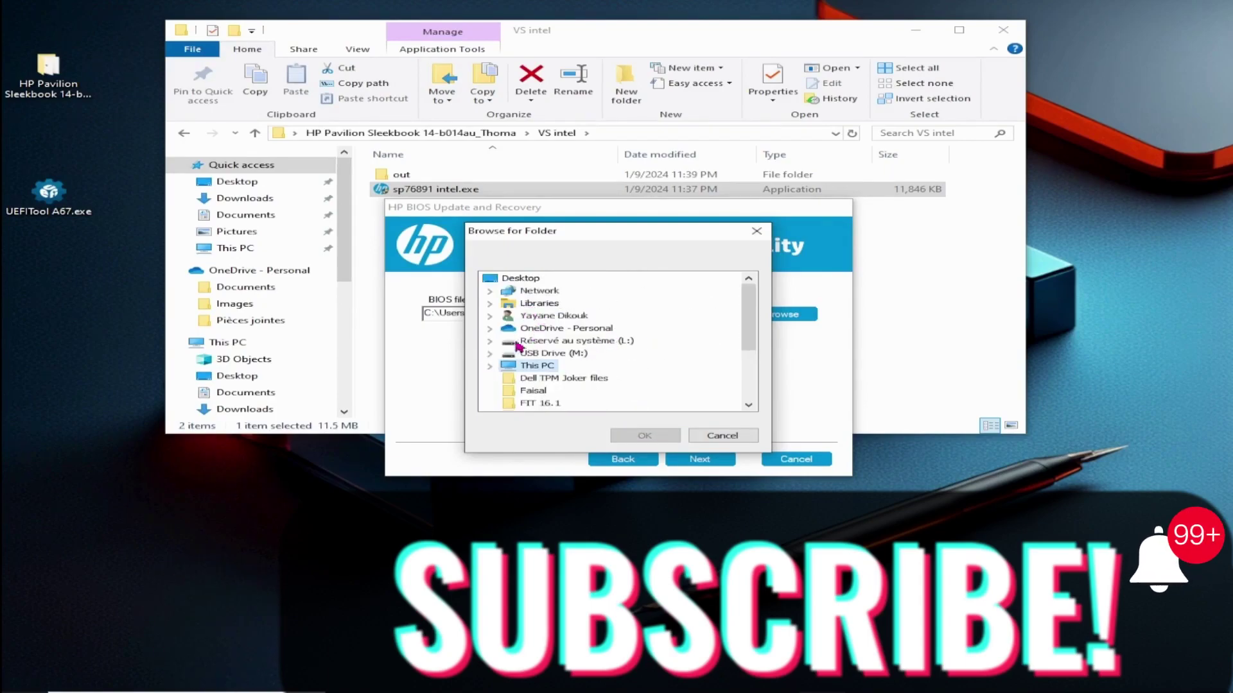
scroll(549, 379, down, 1)
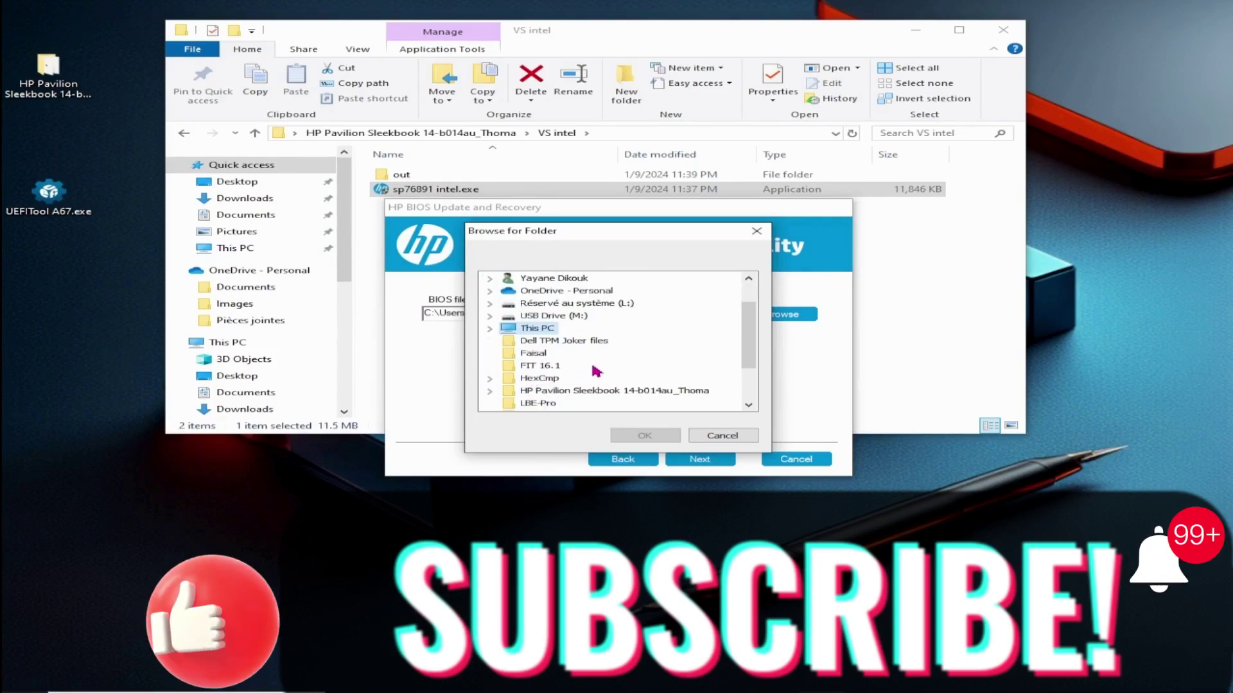
click(496, 393)
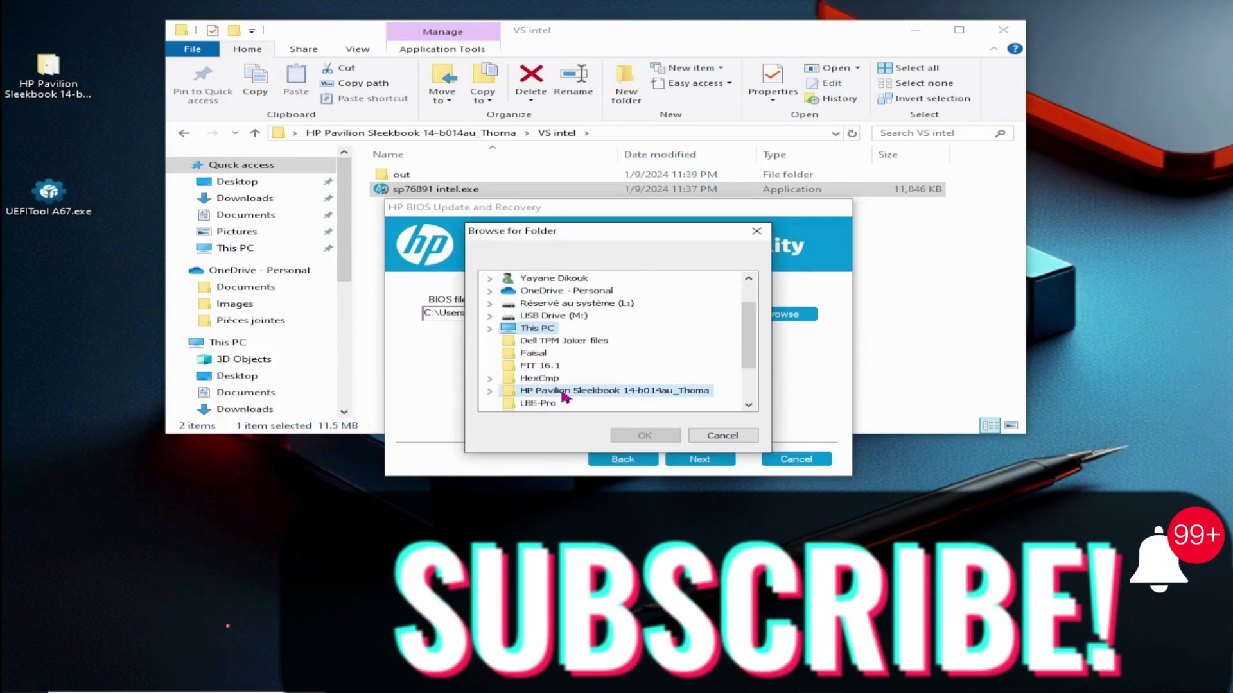
click(490, 391)
scroll(619, 372, down, 1)
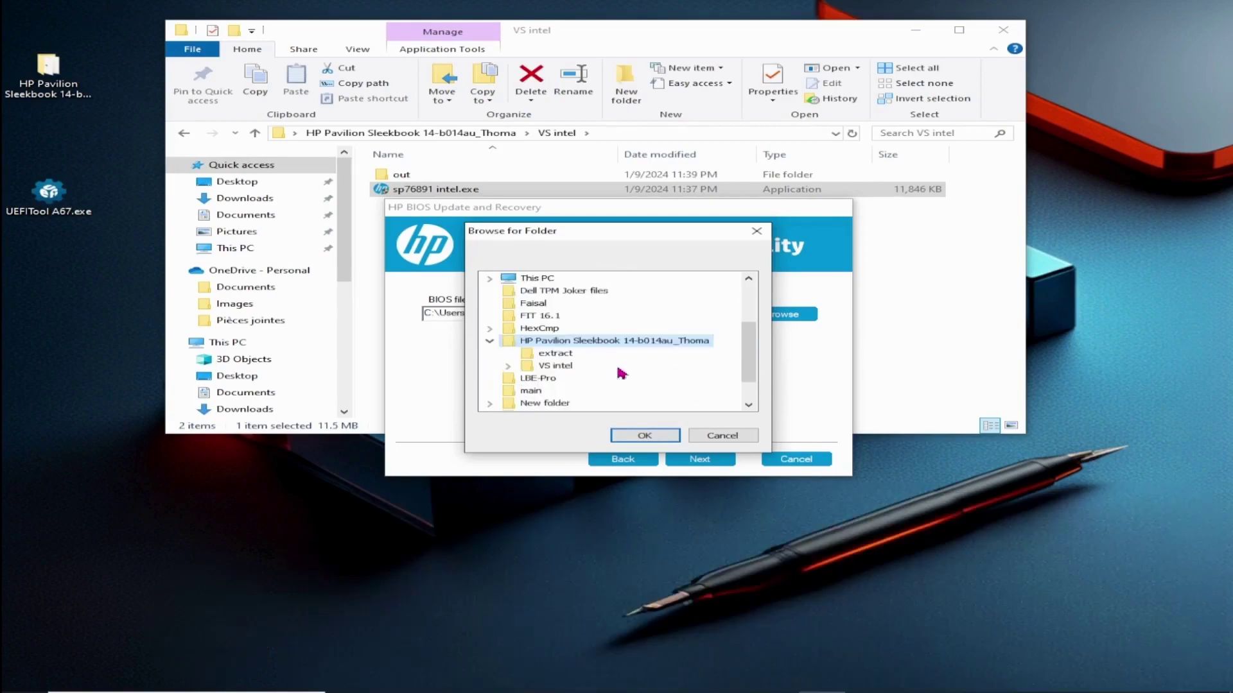
click(555, 367)
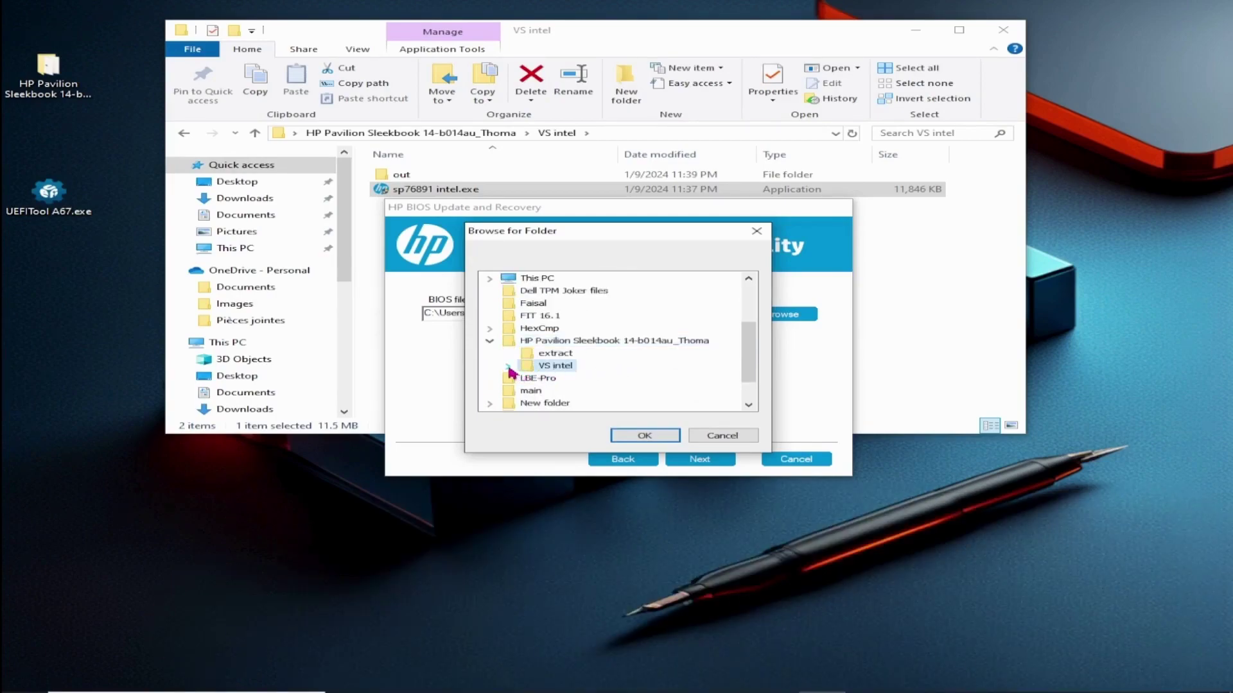
click(508, 366)
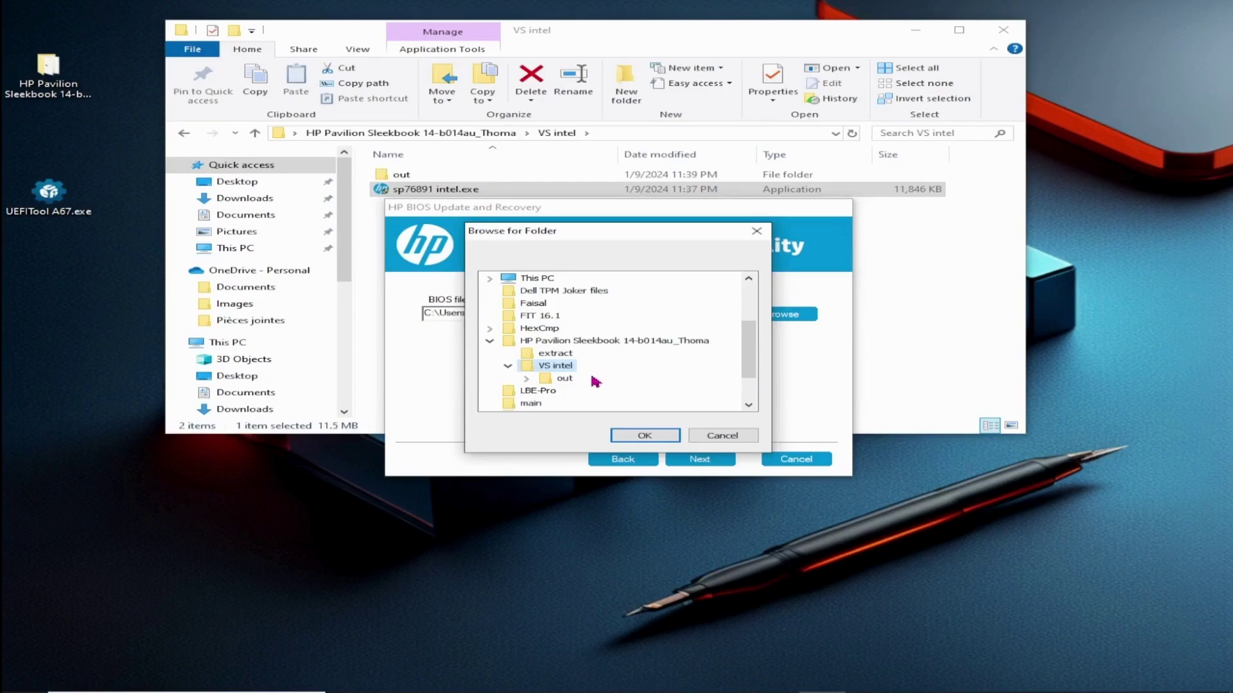
click(526, 379)
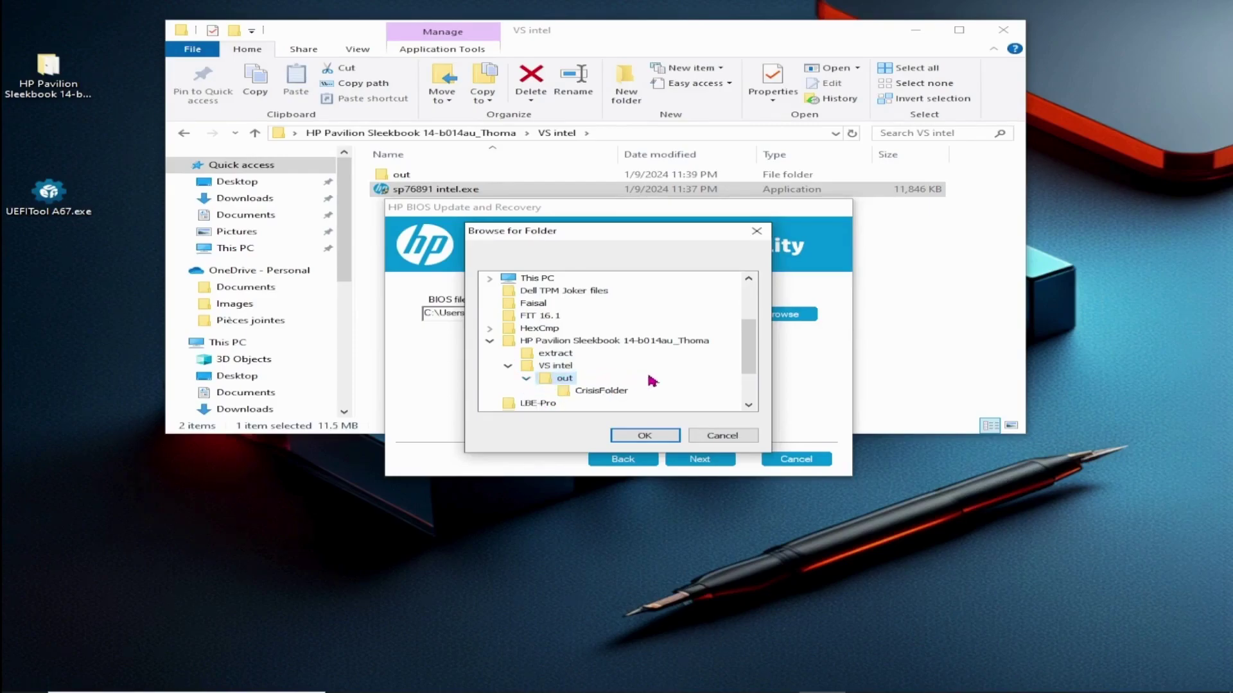
click(528, 379)
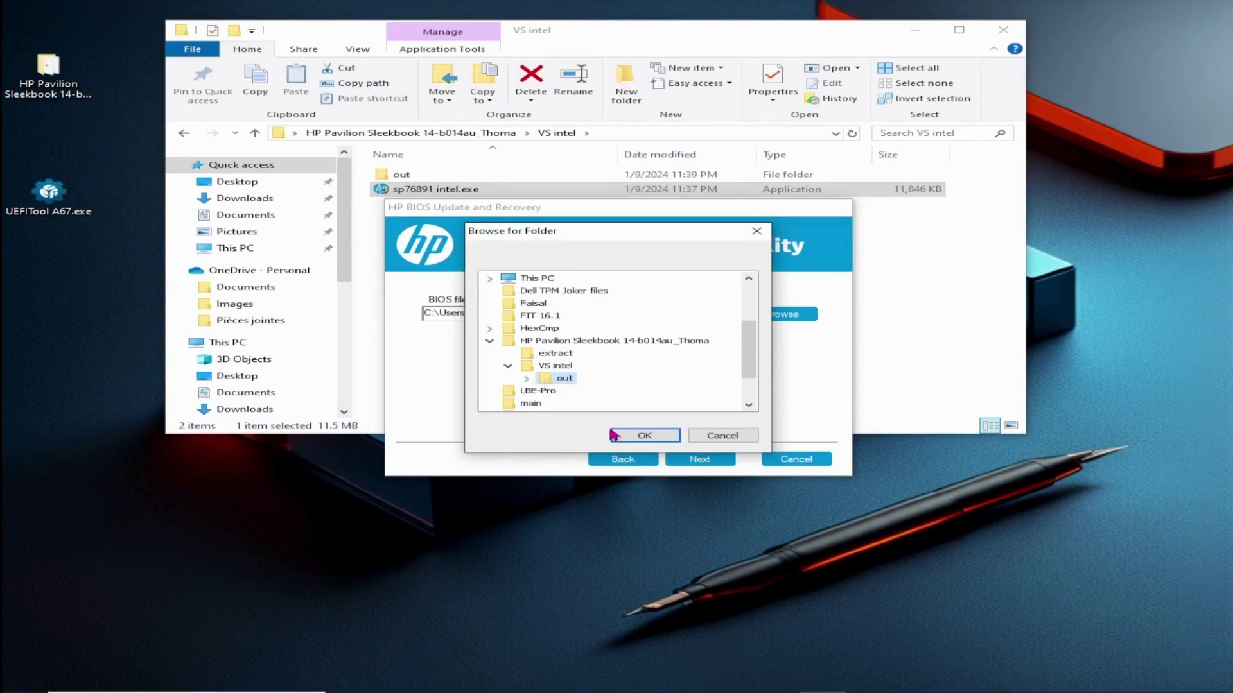
click(642, 436)
Step: Move the update utility window aside and open the out folder in File Explorer
drag(663, 220, 559, 374)
click(411, 183)
double_click(412, 183)
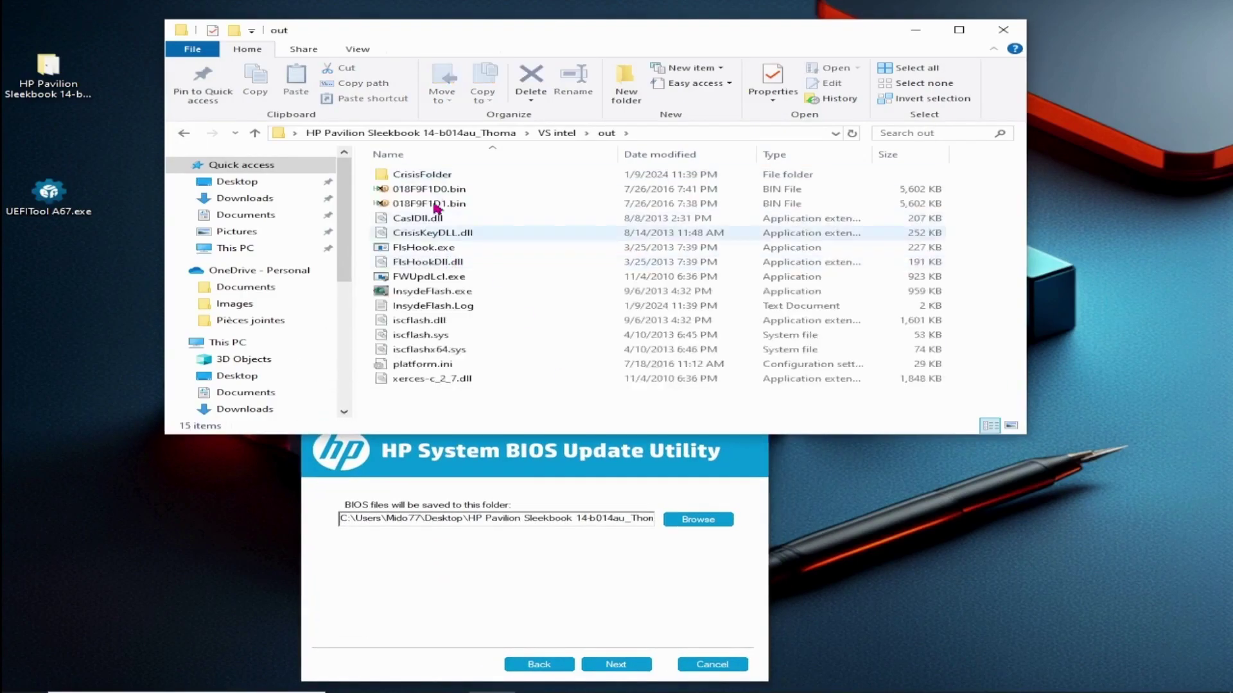
Step: Move the update utility clear of the file list and copy the BIOS image to the out folder
click(550, 463)
drag(604, 405, 836, 349)
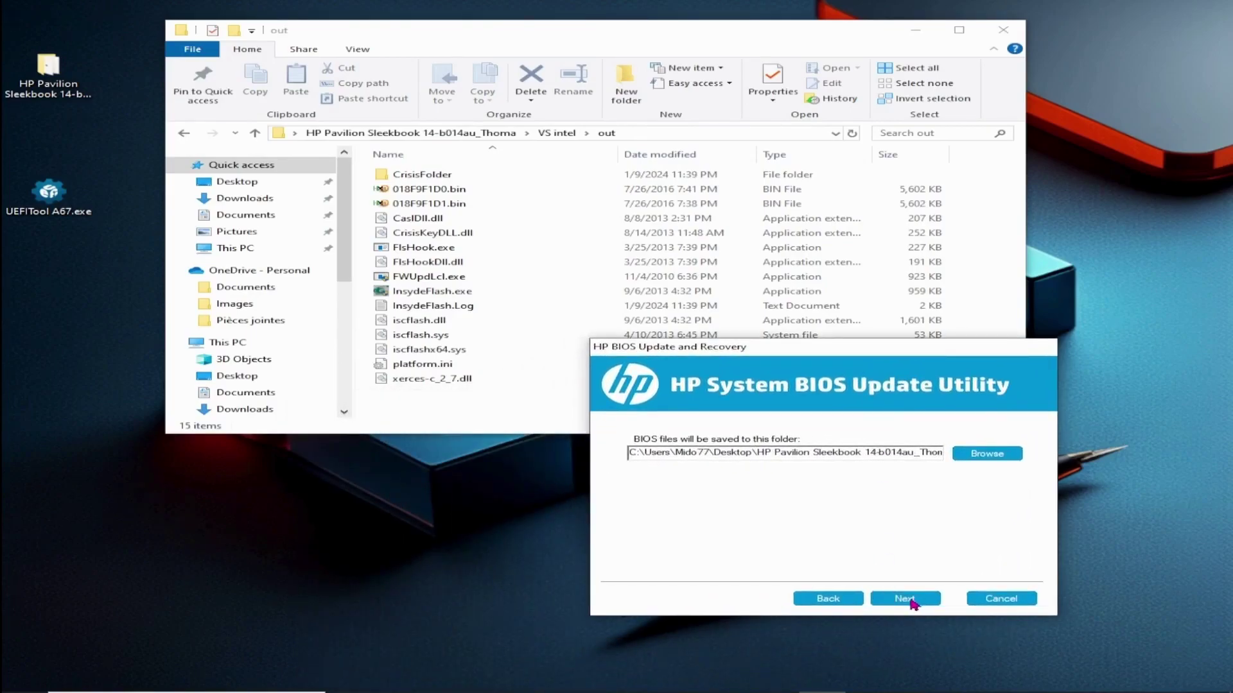
click(911, 601)
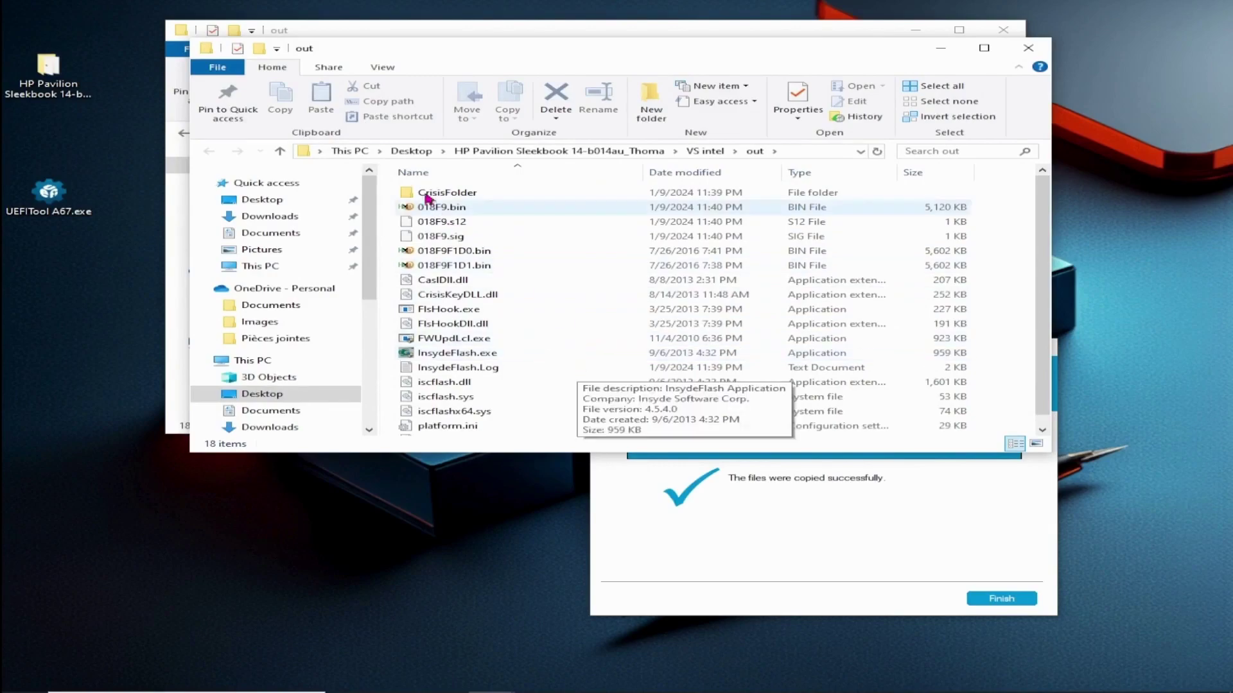
Step: Sort the out folder by date modified and open 018F9.bin in HxD
click(441, 210)
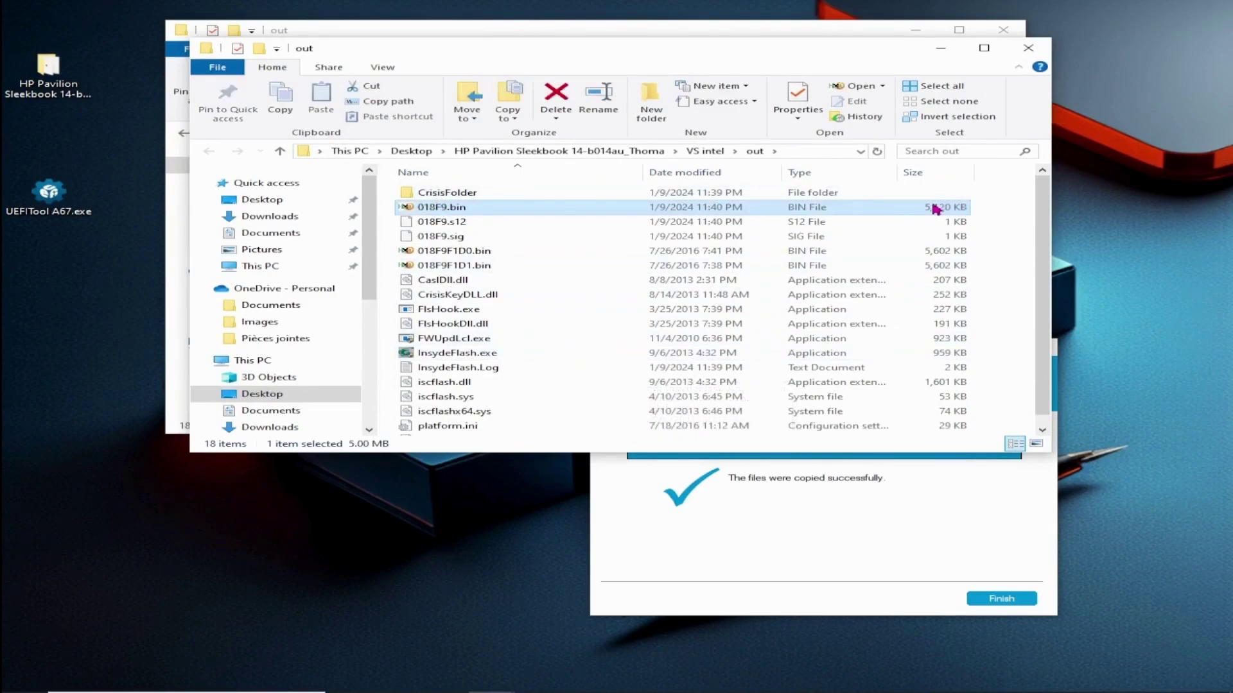
click(685, 174)
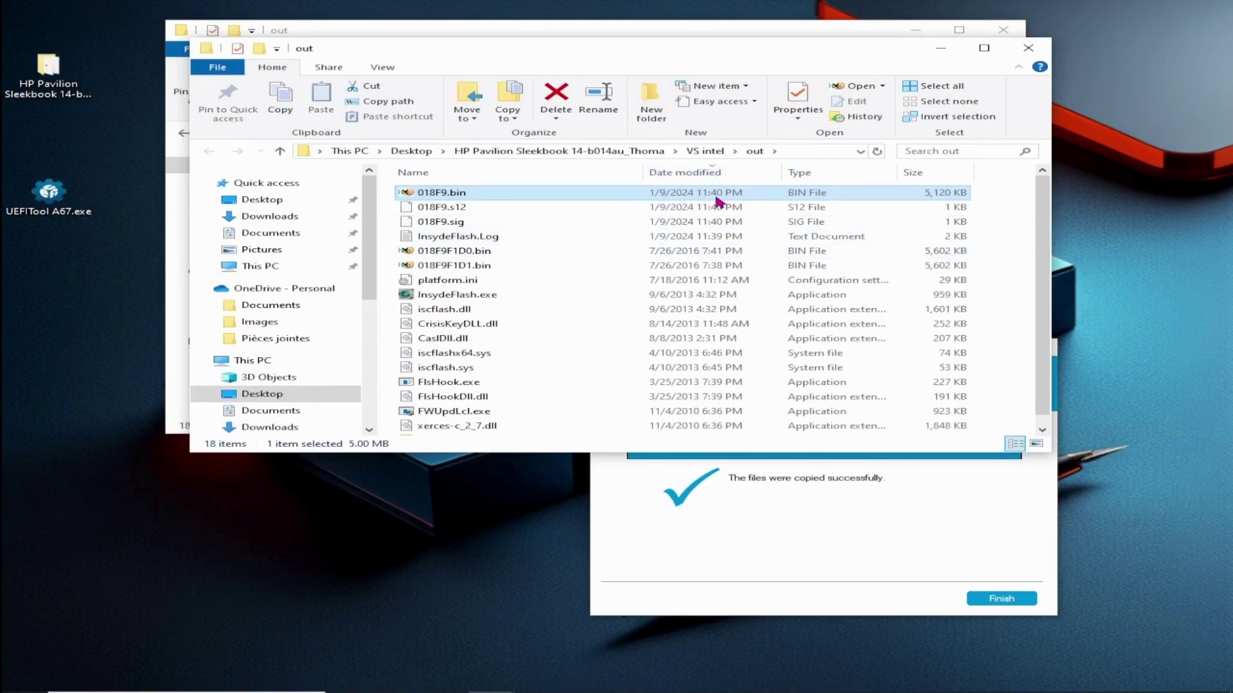
mouse_move(1149, 684)
double_click(448, 196)
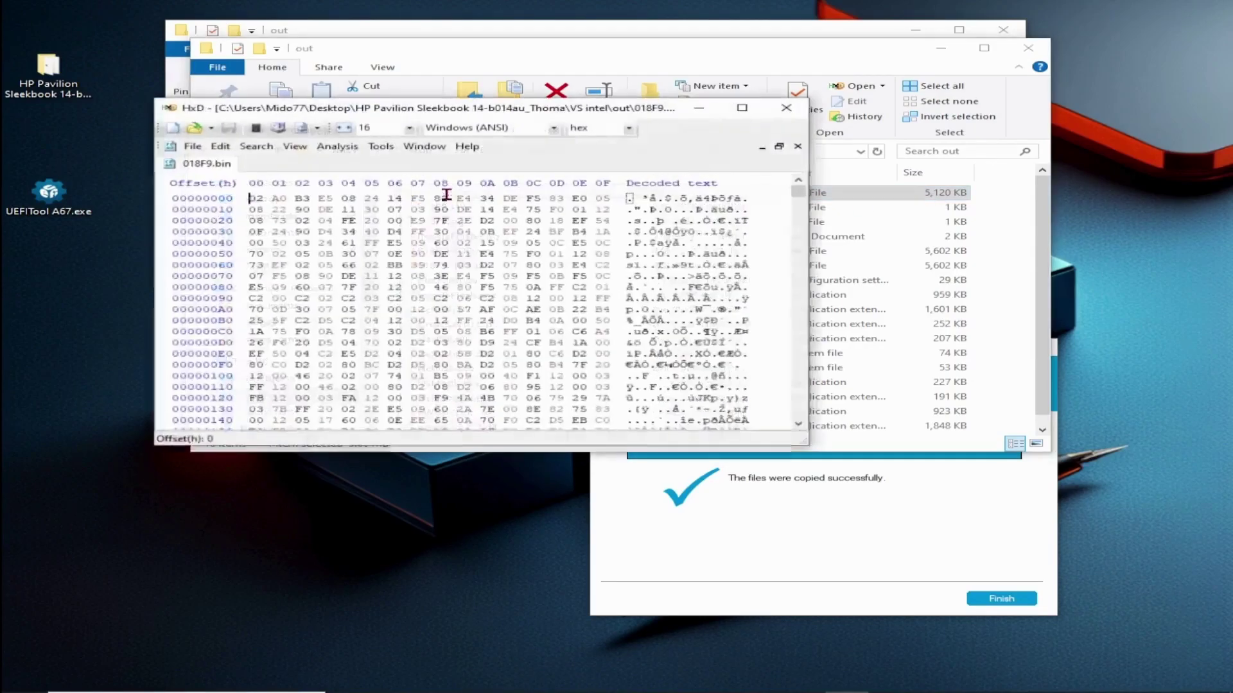
Step: Examine the last bytes of 018F9.bin and highlight the $BID018F9 identifier in the decoded text
drag(801, 198, 798, 424)
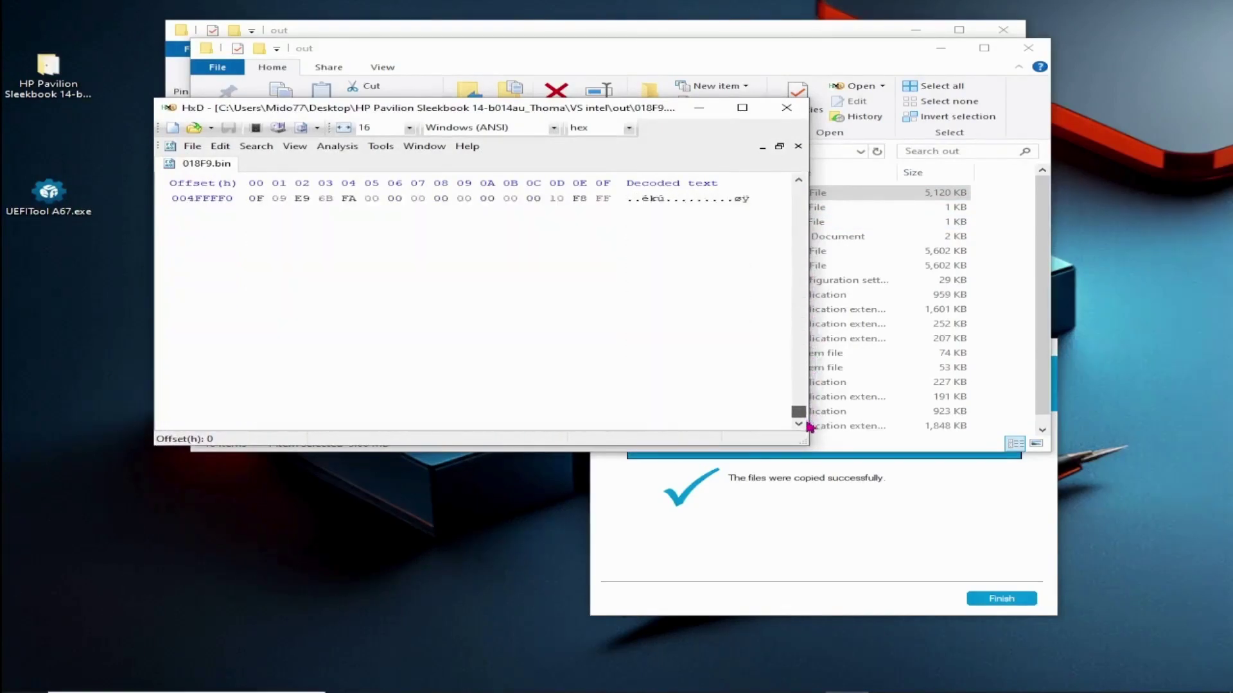
scroll(751, 302, up, 2)
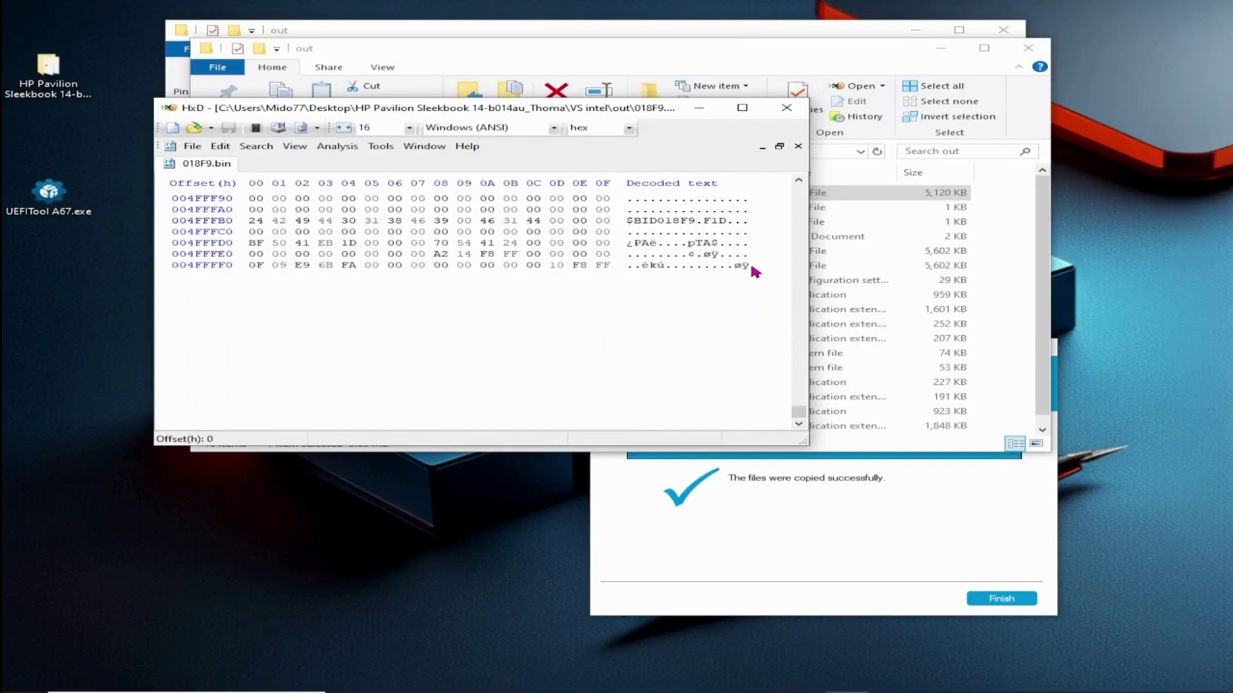
drag(748, 266, 640, 221)
scroll(684, 261, up, 5)
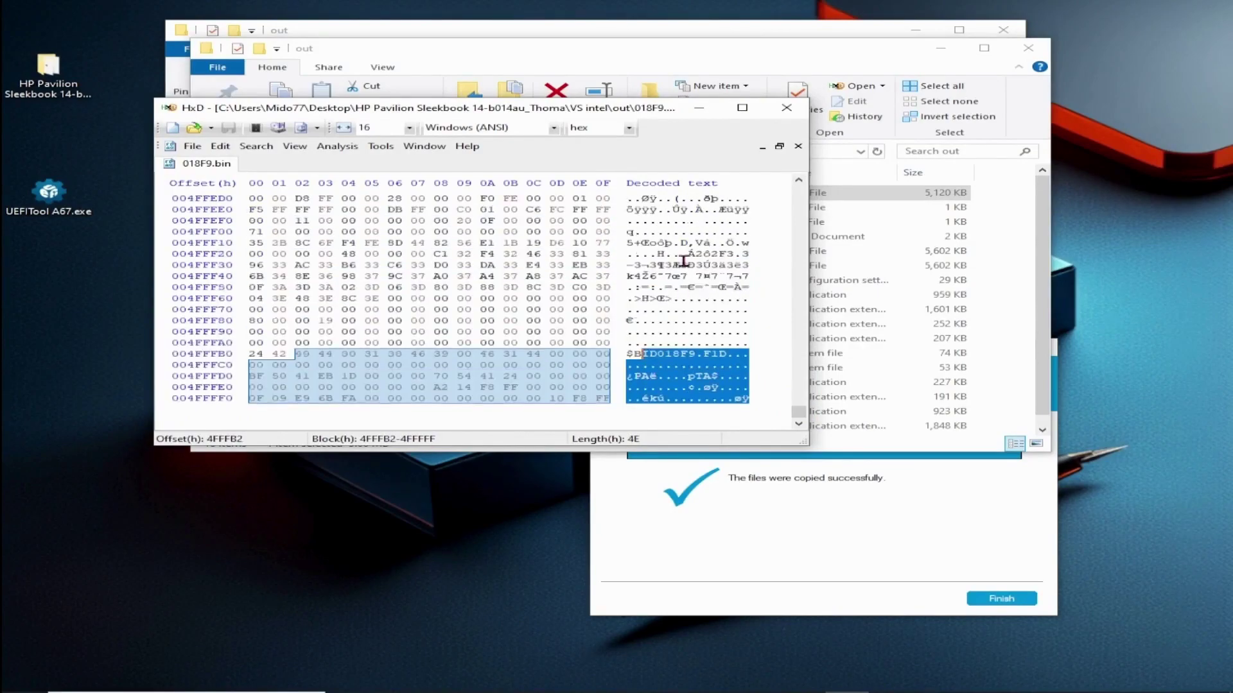
click(705, 353)
drag(697, 353, 629, 354)
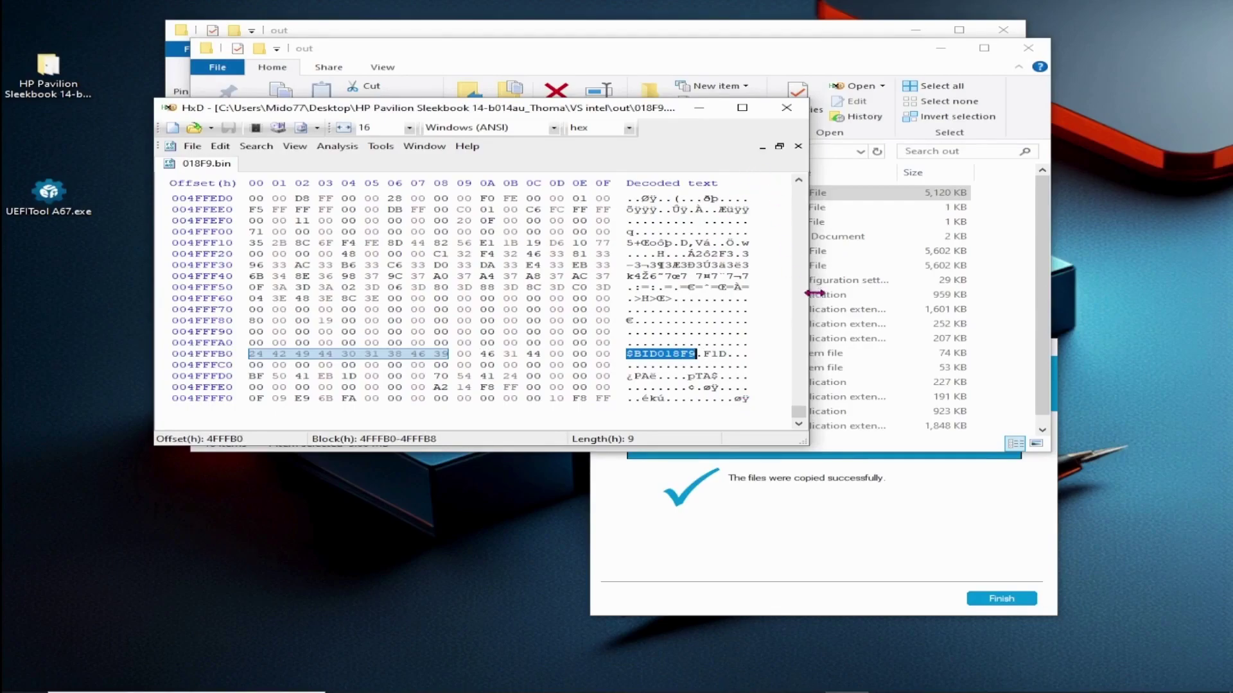
Step: Return to the beginning of 018F9.bin and examine the first block of bytes from offset 0
drag(797, 412, 798, 190)
scroll(679, 209, down, 7)
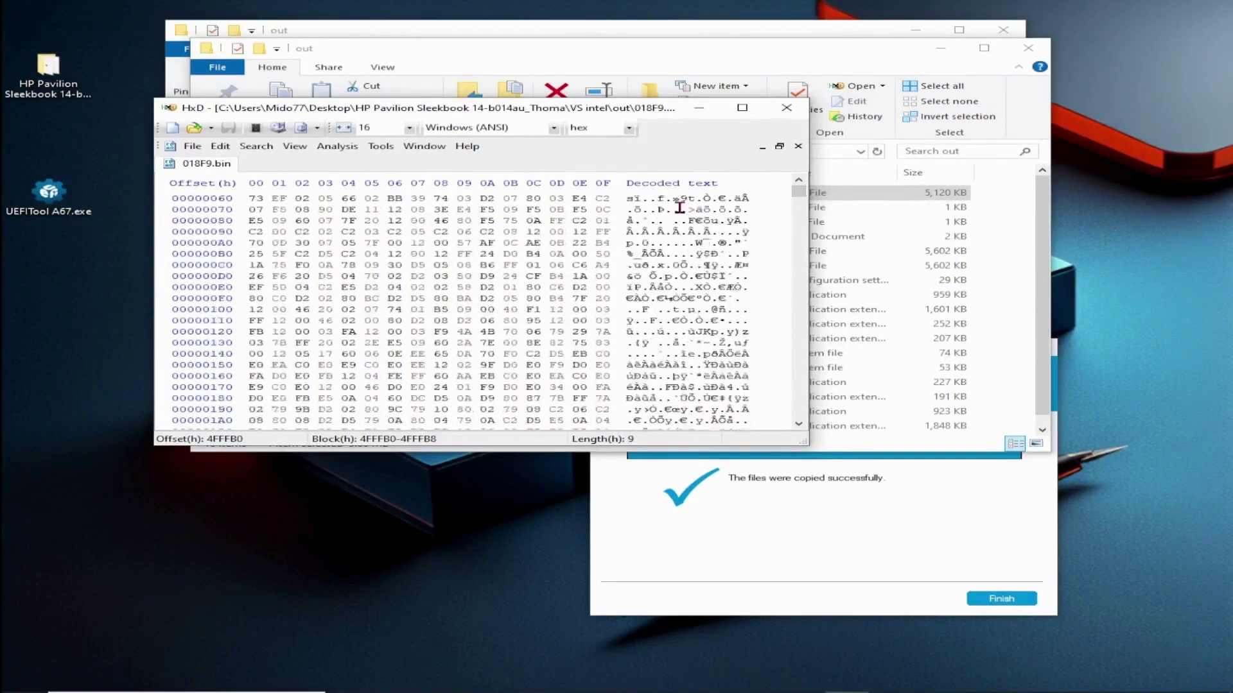
scroll(680, 209, up, 7)
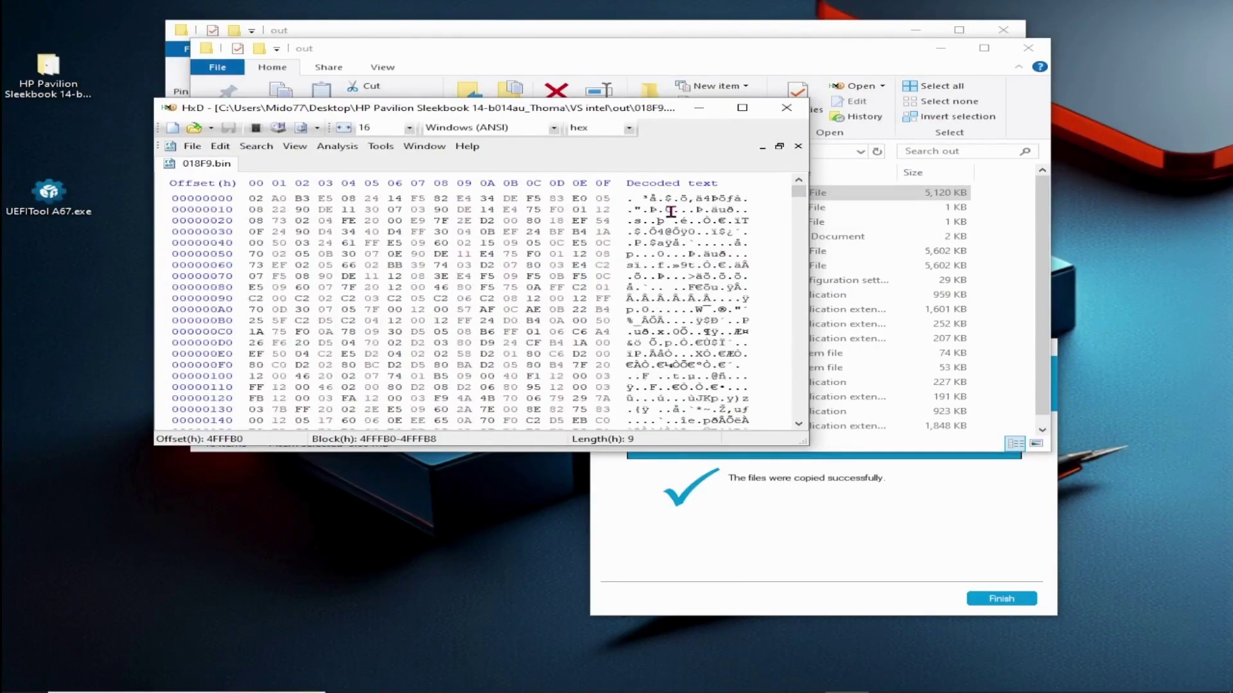
drag(628, 199, 710, 360)
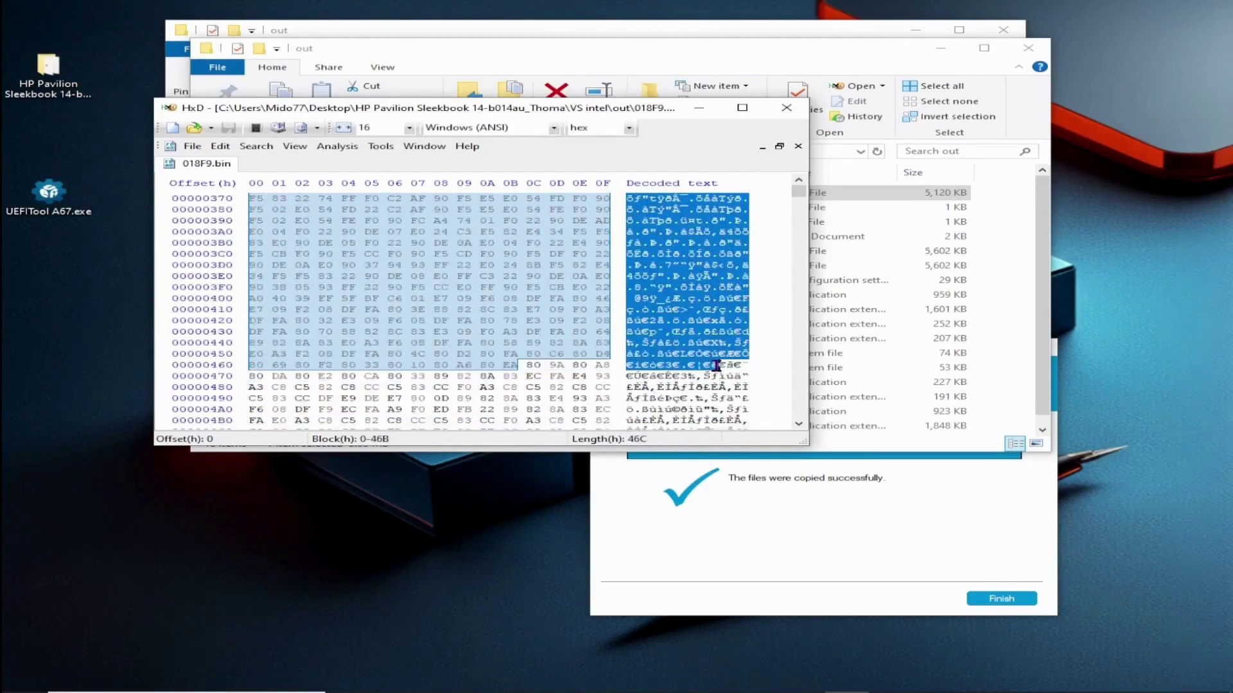
scroll(702, 302, up, 10)
scroll(733, 310, up, 3)
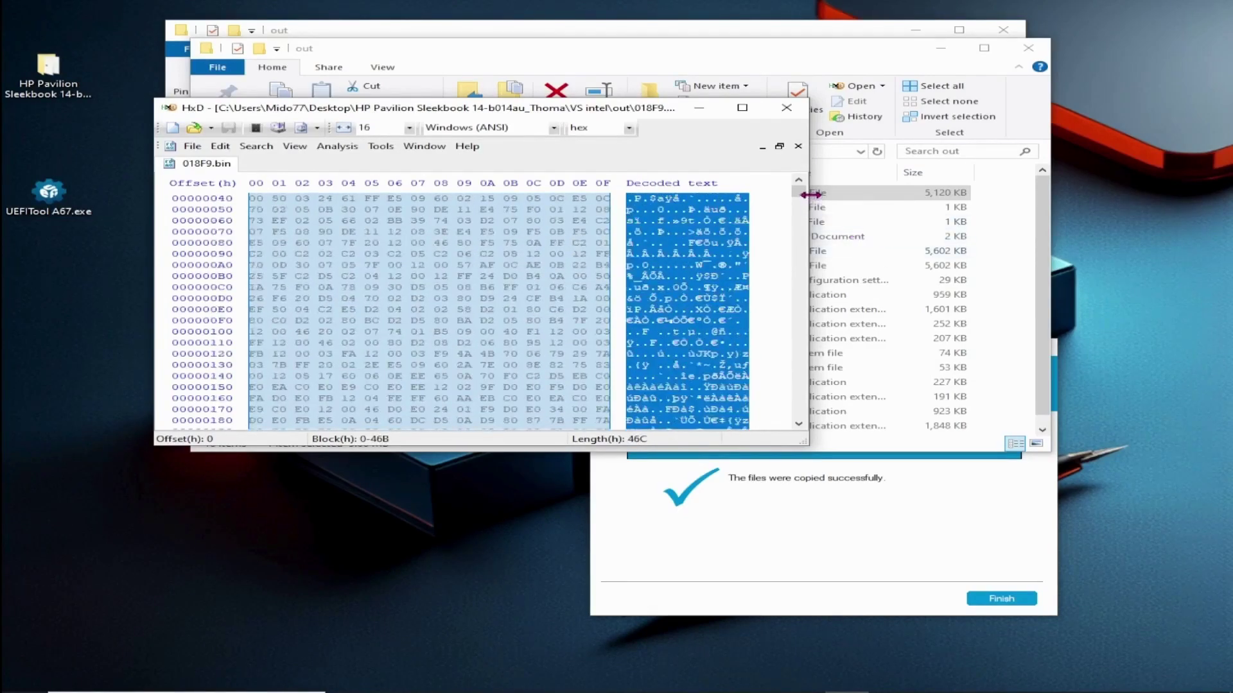
scroll(803, 193, up, 1)
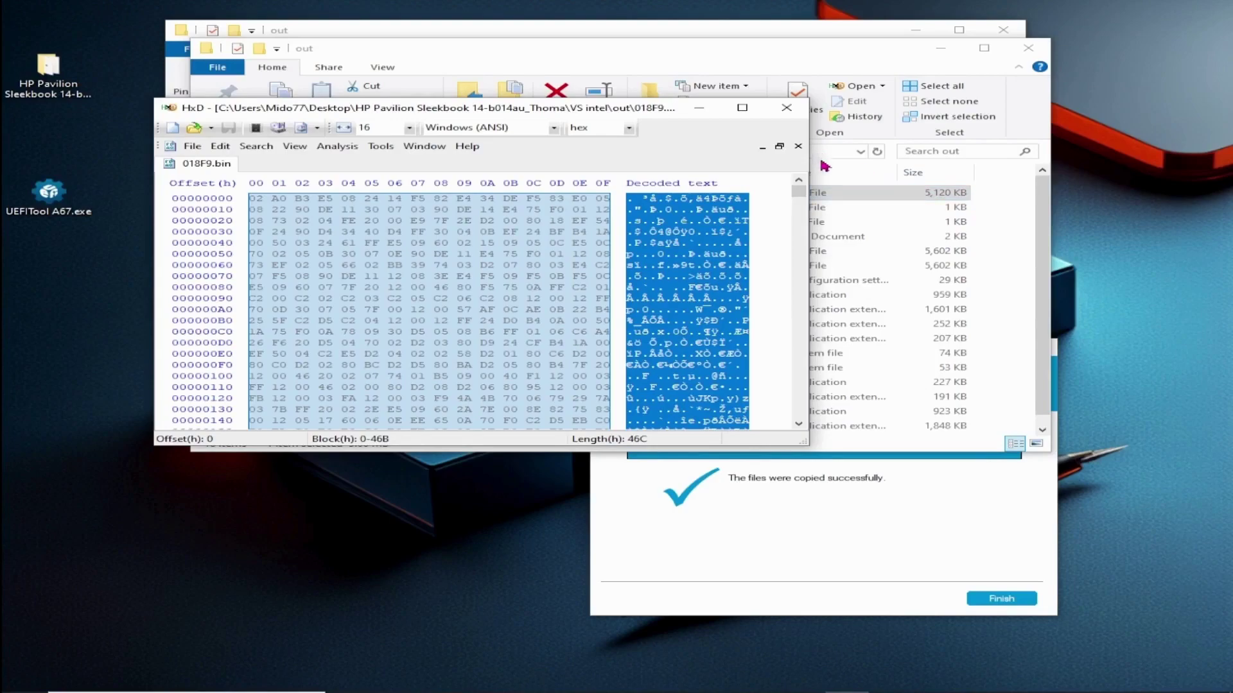
Step: Move HxD clear of the file list, load 018F9.bin into UEFITool and expand the UEFI image
drag(658, 108, 747, 299)
drag(441, 193, 46, 193)
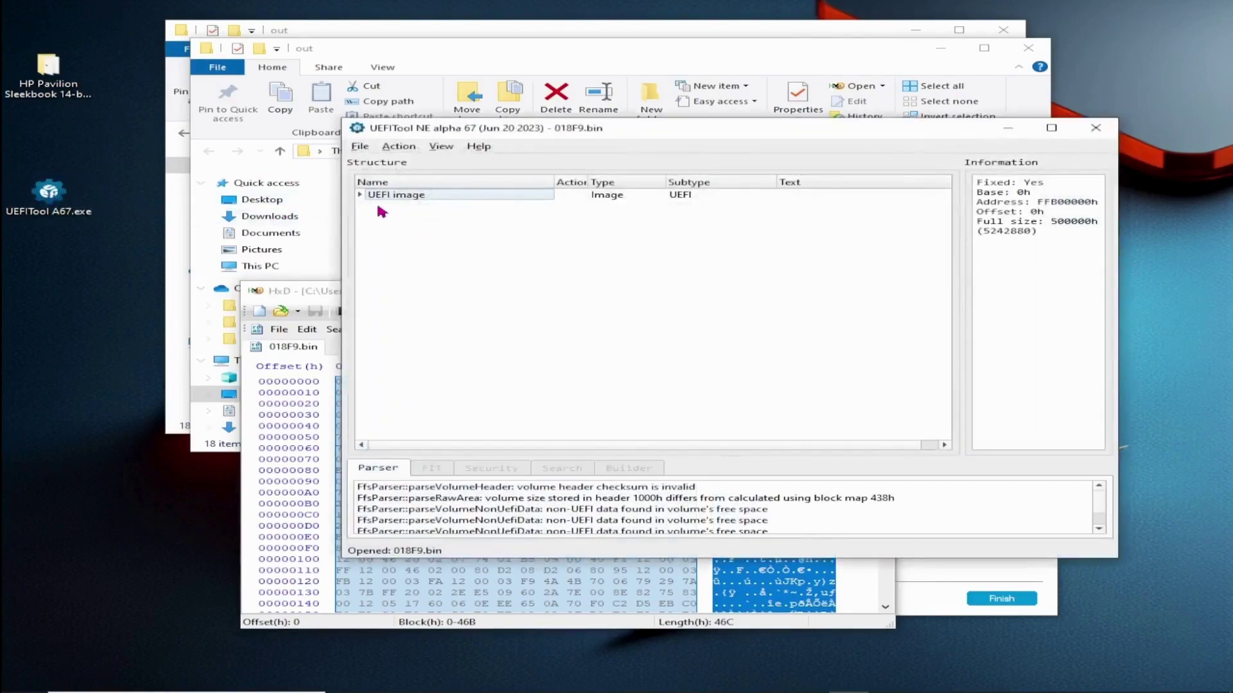
click(361, 195)
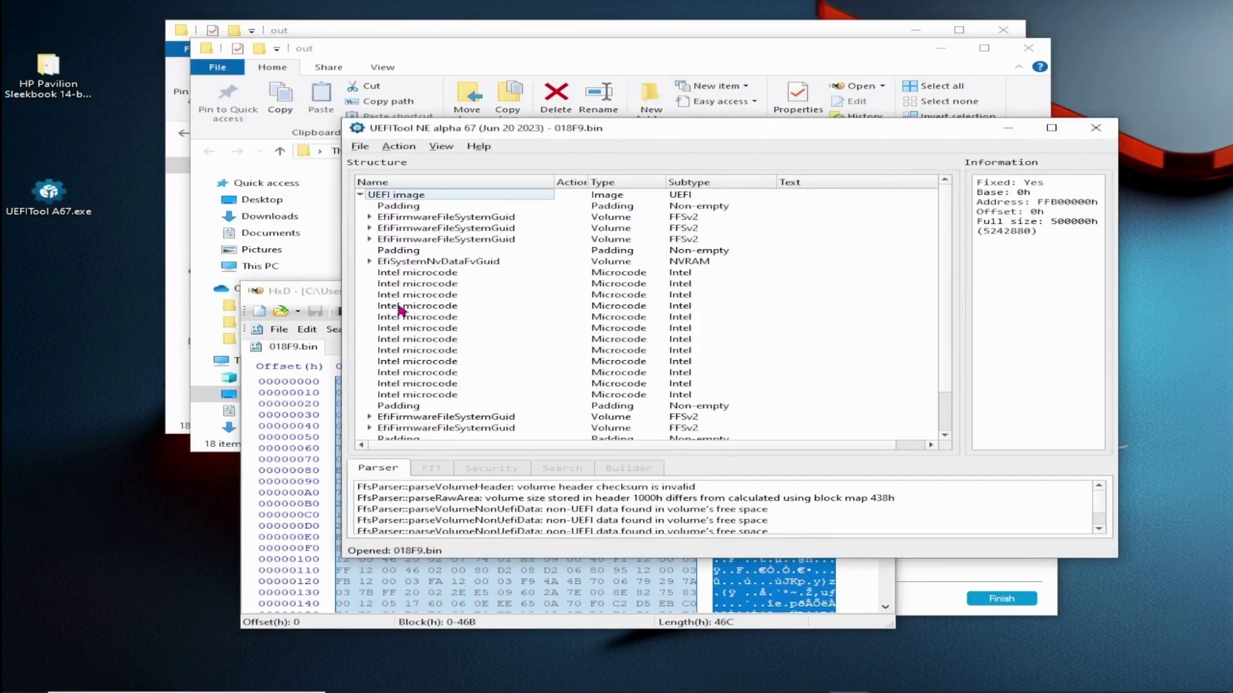
Step: Review the volumes, microcode entries and parser messages of the UEFI image, close UEFITool and reposition the HxD window
scroll(430, 400, down, 1)
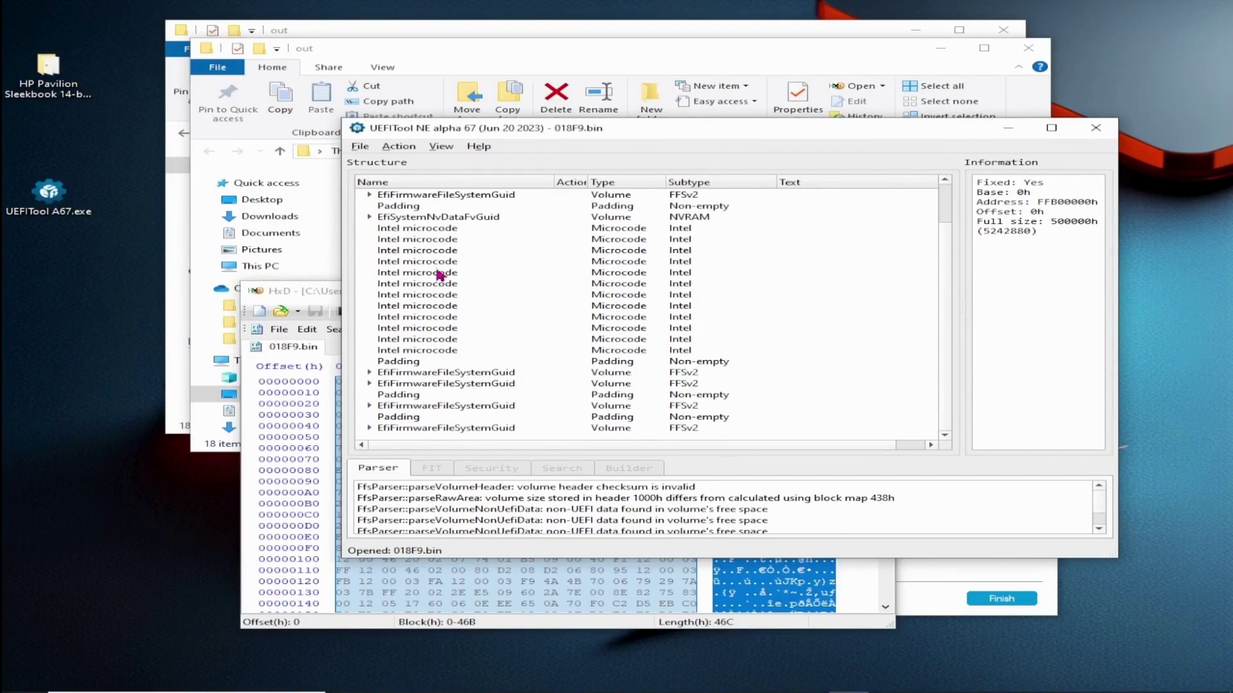
scroll(439, 244, up, 1)
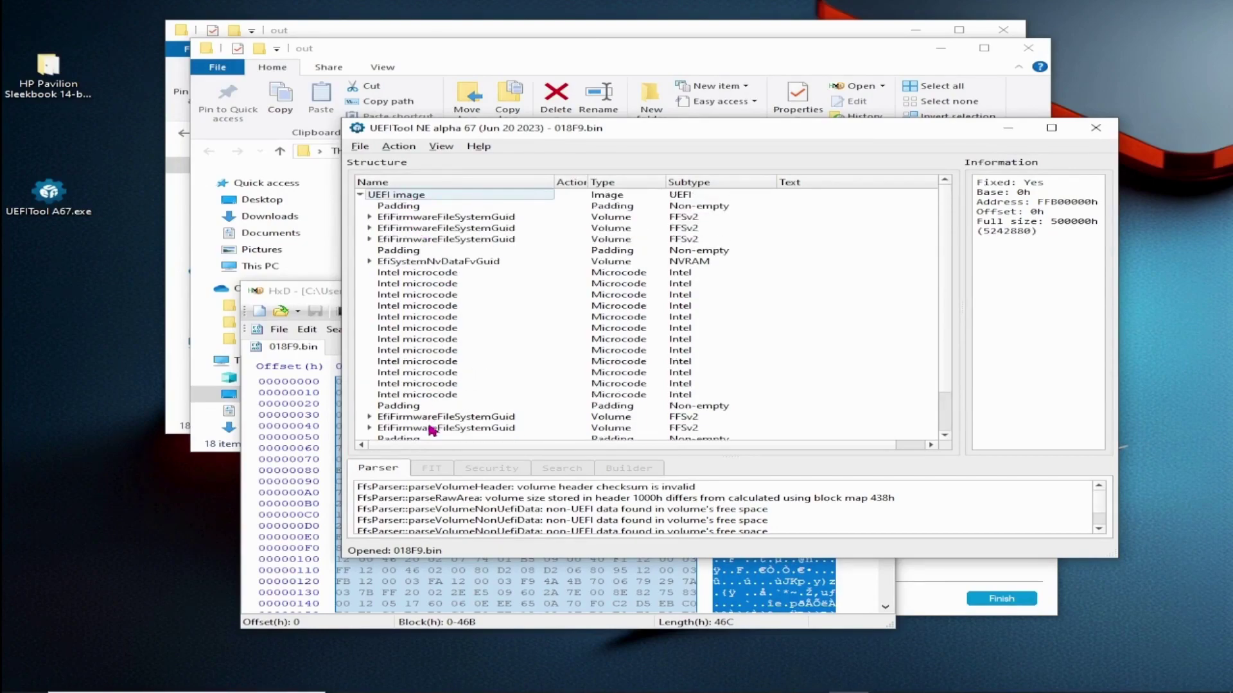
scroll(431, 431, down, 1)
scroll(605, 509, down, 1)
scroll(605, 509, up, 1)
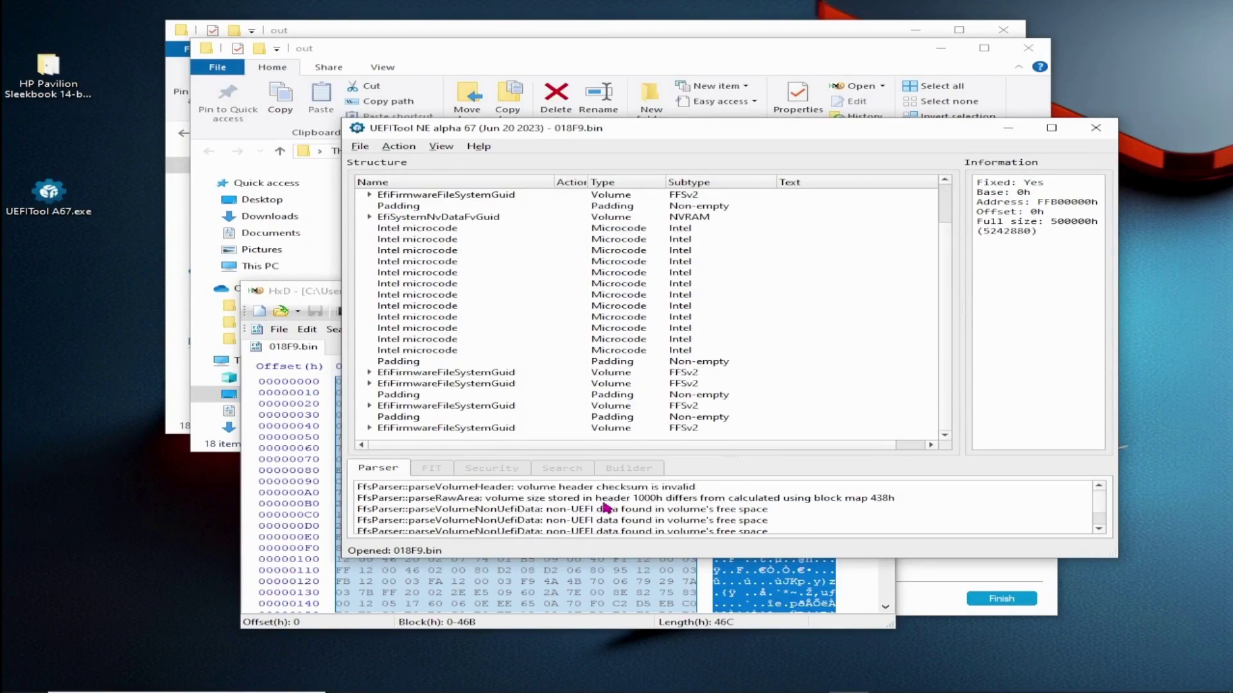
scroll(606, 507, down, 1)
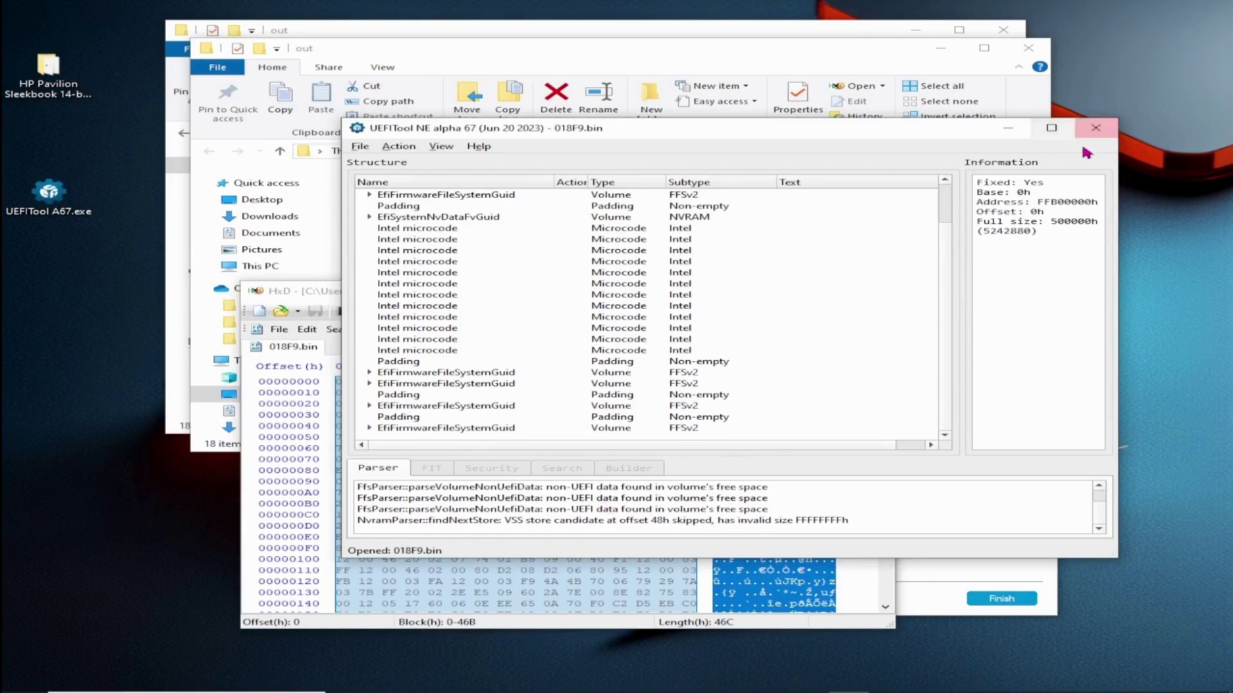
click(1095, 127)
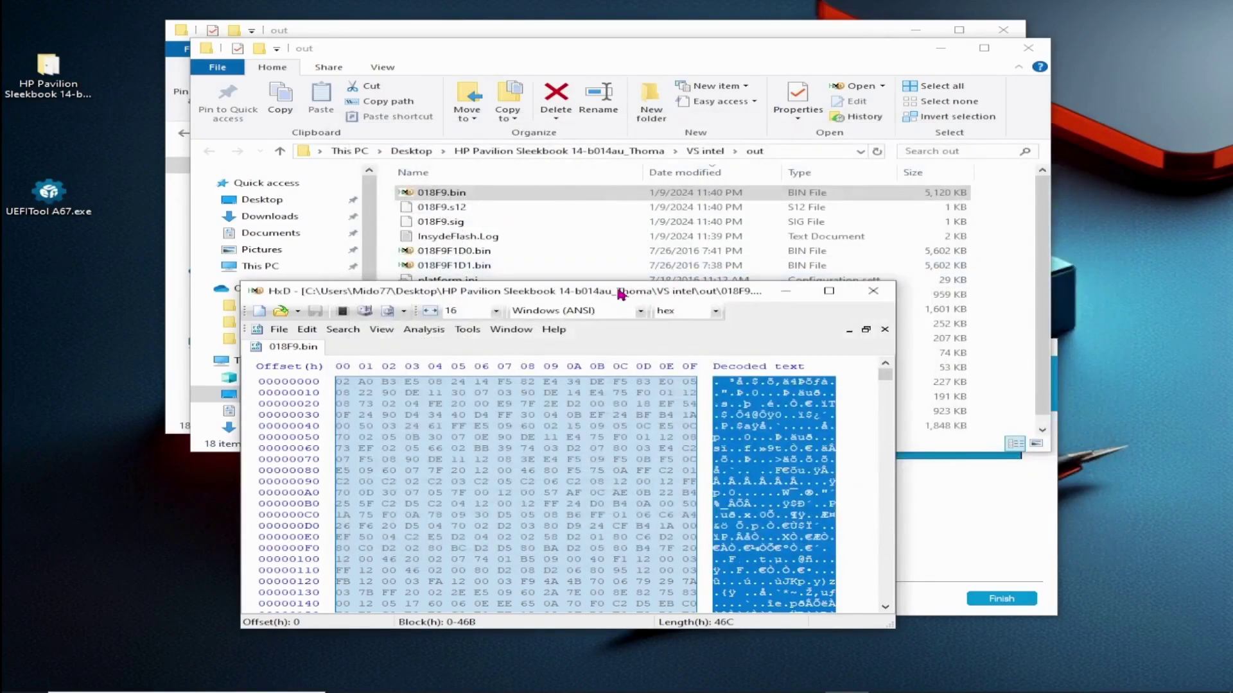
drag(623, 295, 590, 128)
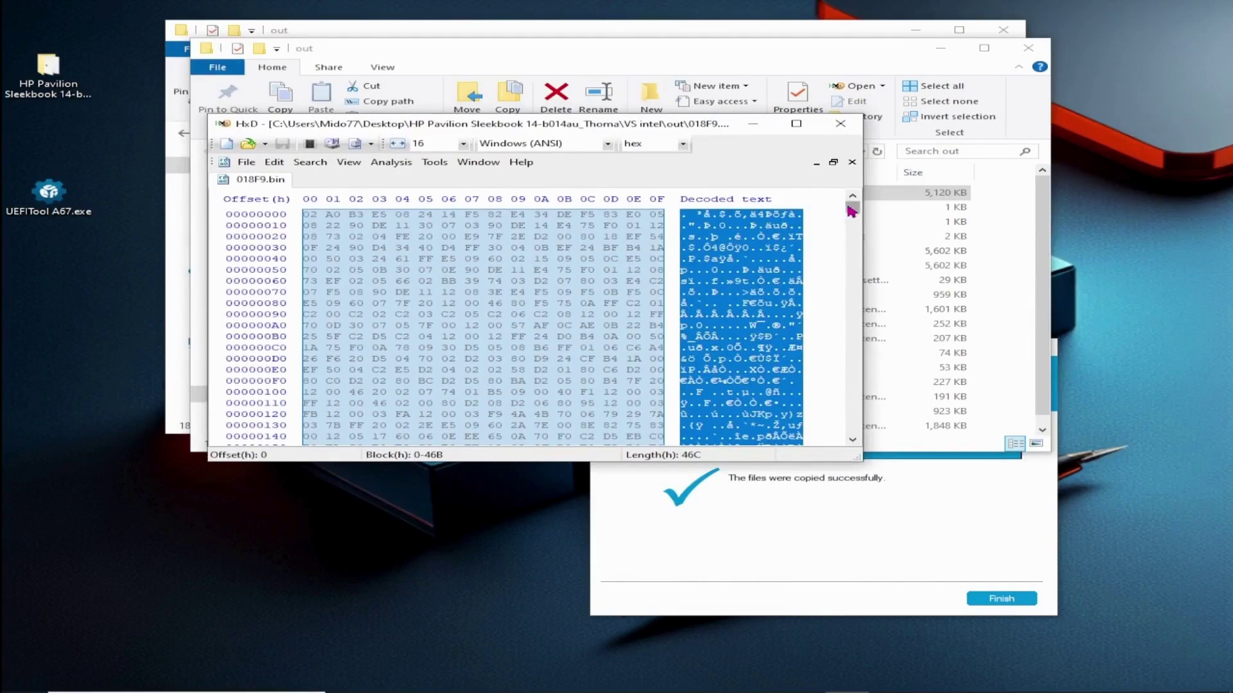
click(640, 270)
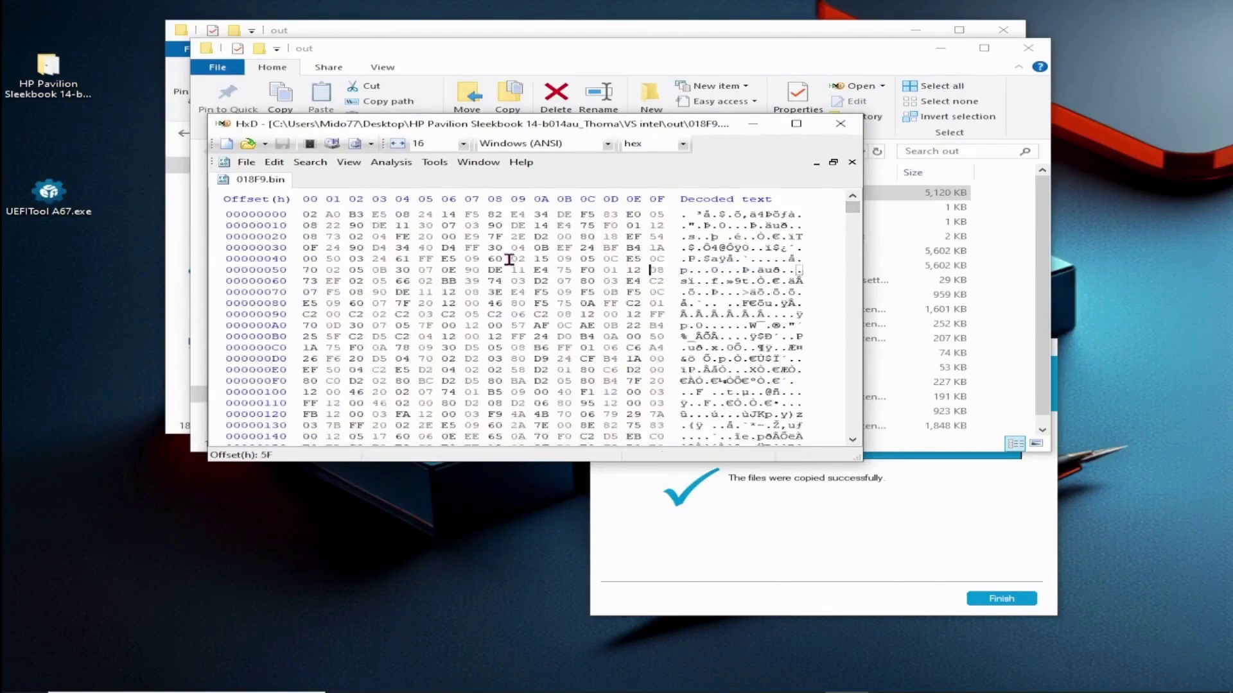
drag(306, 217, 330, 219)
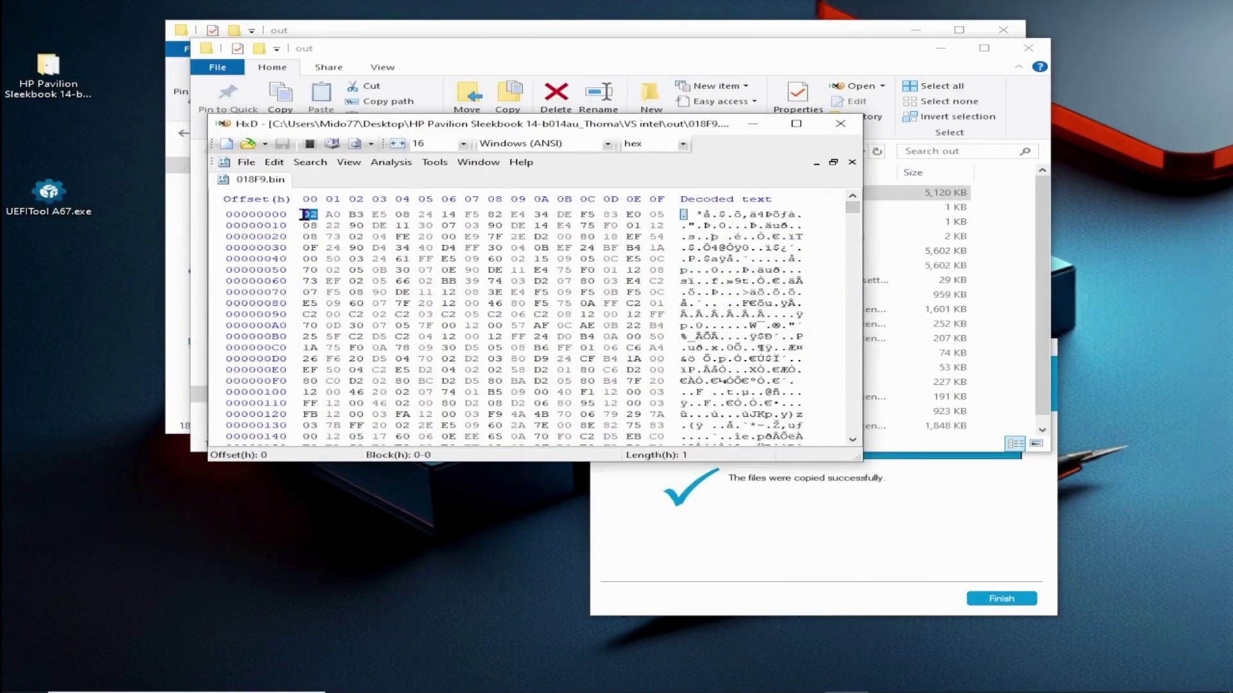
right_click(307, 217)
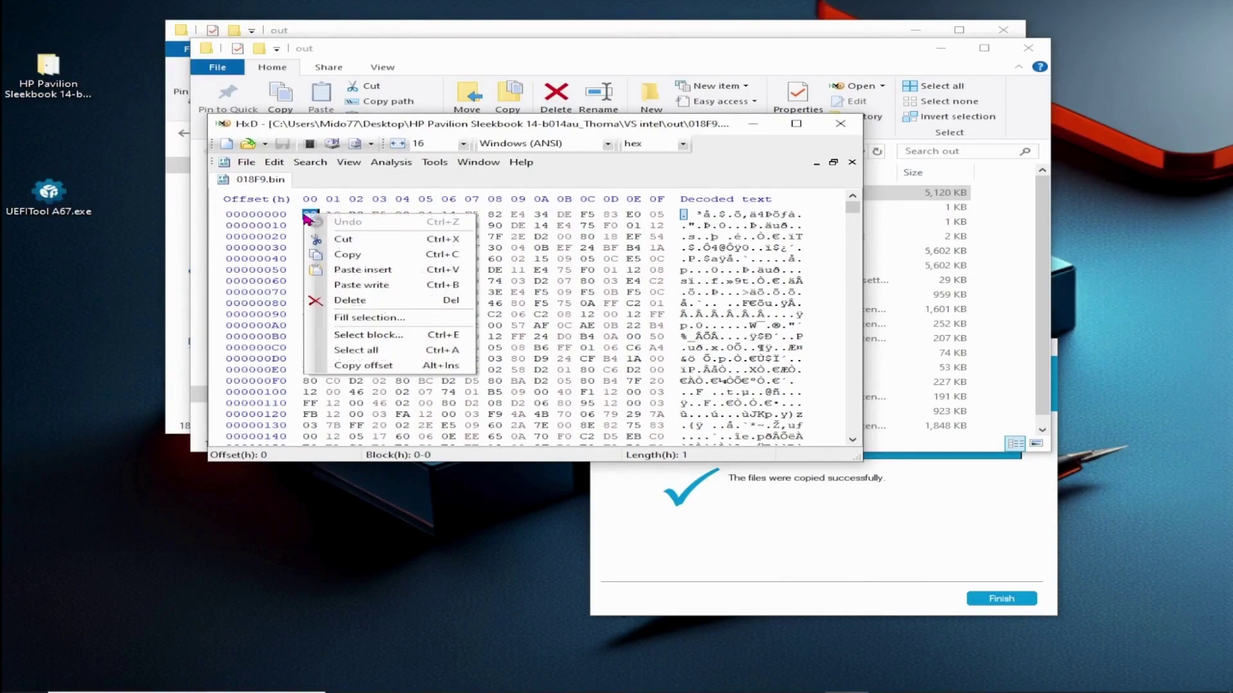
click(363, 334)
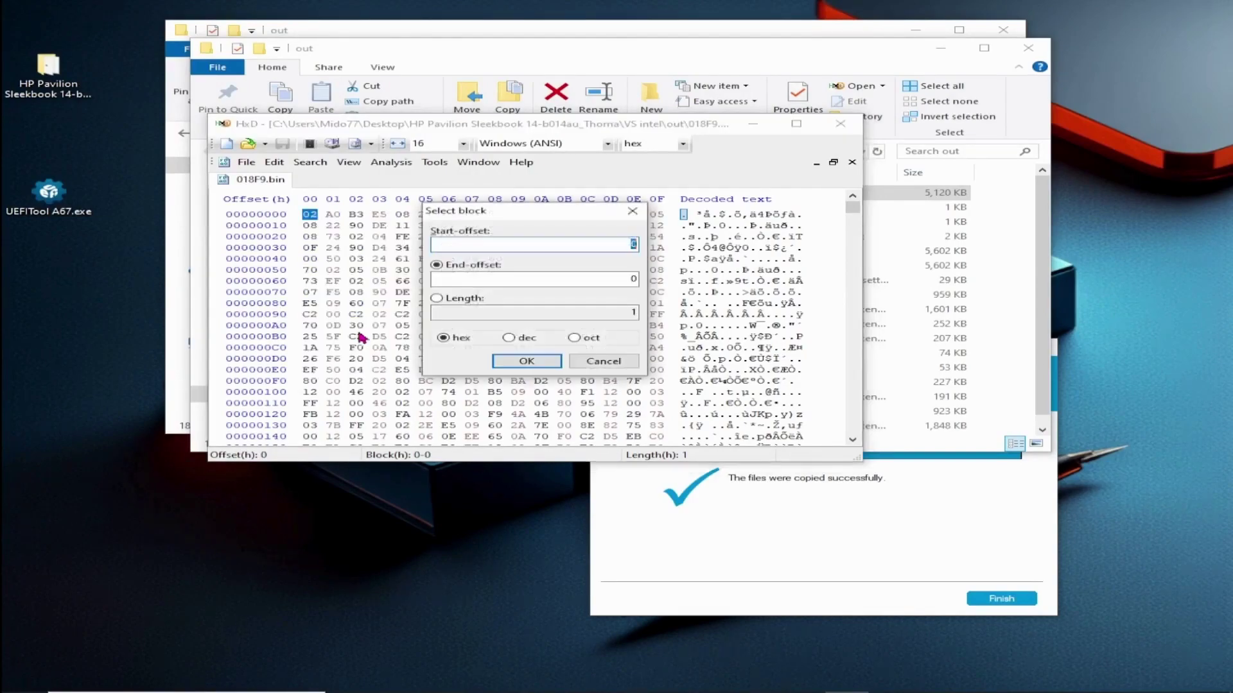
click(439, 299)
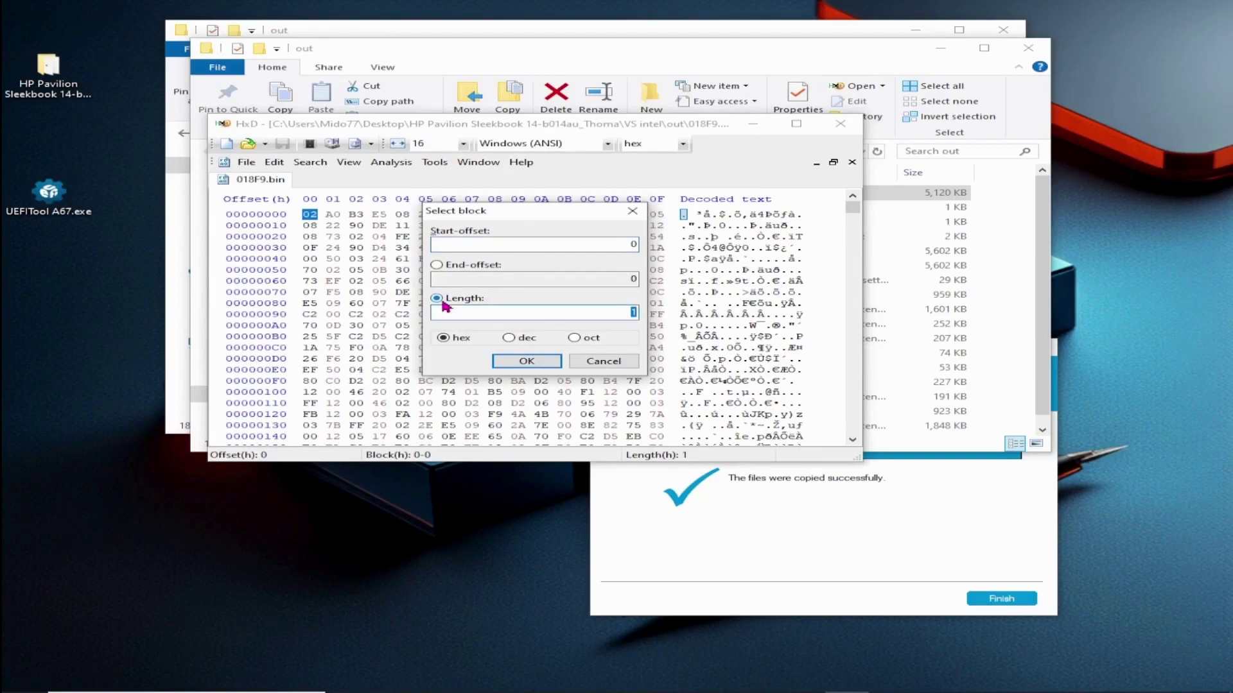
click(583, 365)
Step: Select all bytes of 018F9.bin to check the total length, and clear the selection
right_click(335, 221)
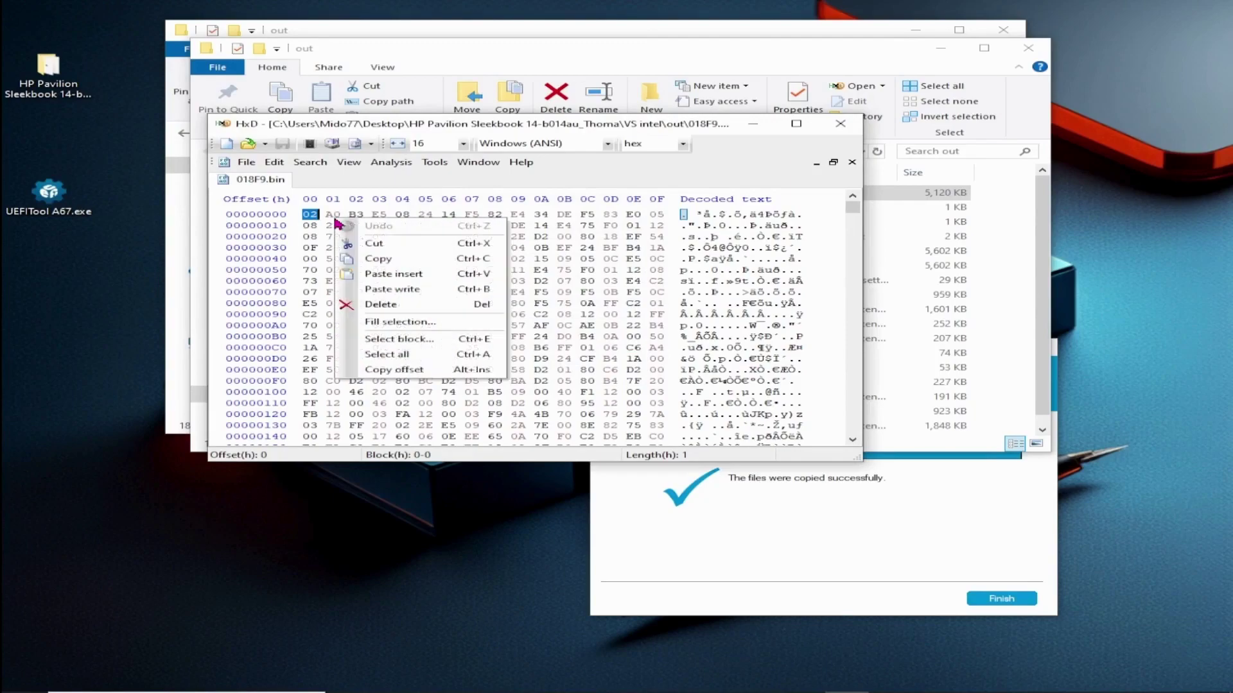
click(408, 353)
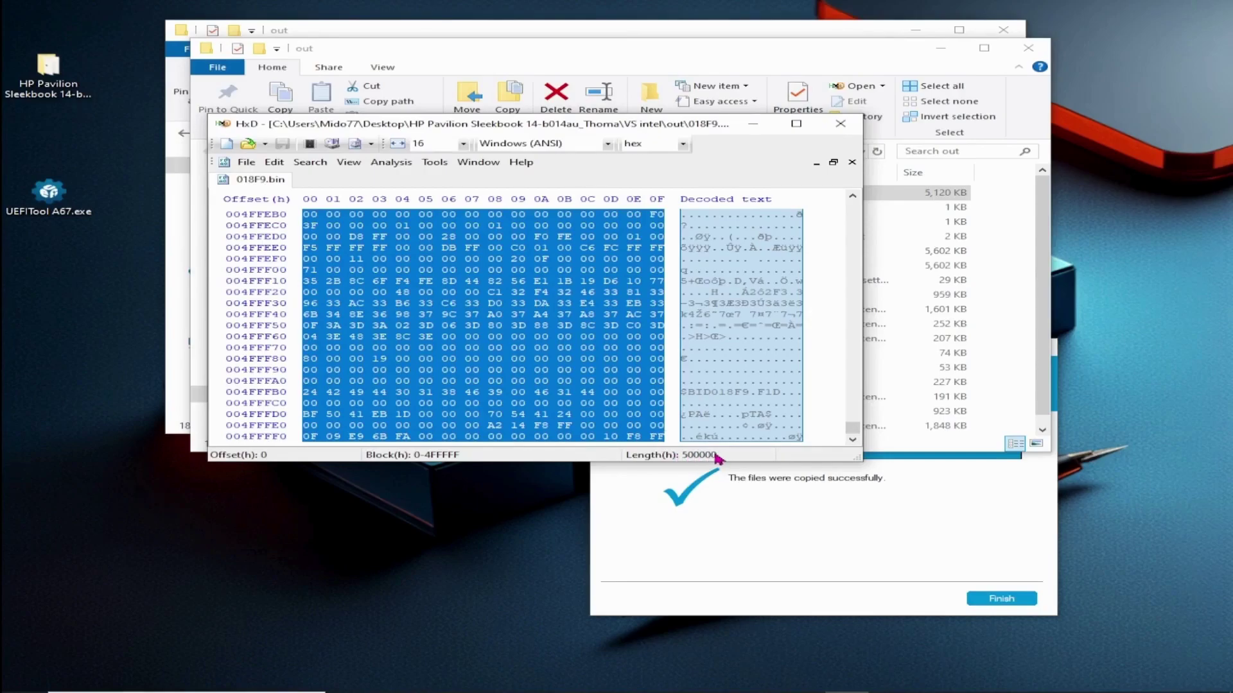
click(567, 338)
Step: Select the block of 018F9.bin starting at offset 0 with a hexadecimal length of 100000
drag(852, 427, 798, 206)
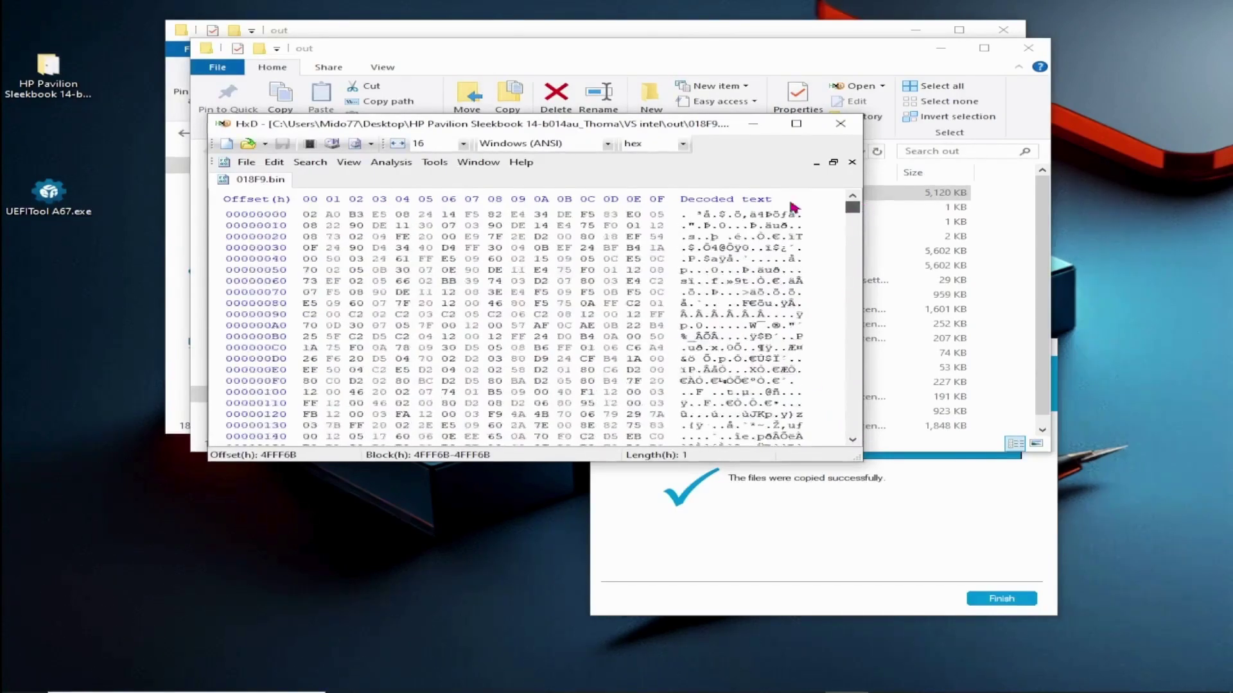
drag(308, 216, 319, 223)
right_click(317, 222)
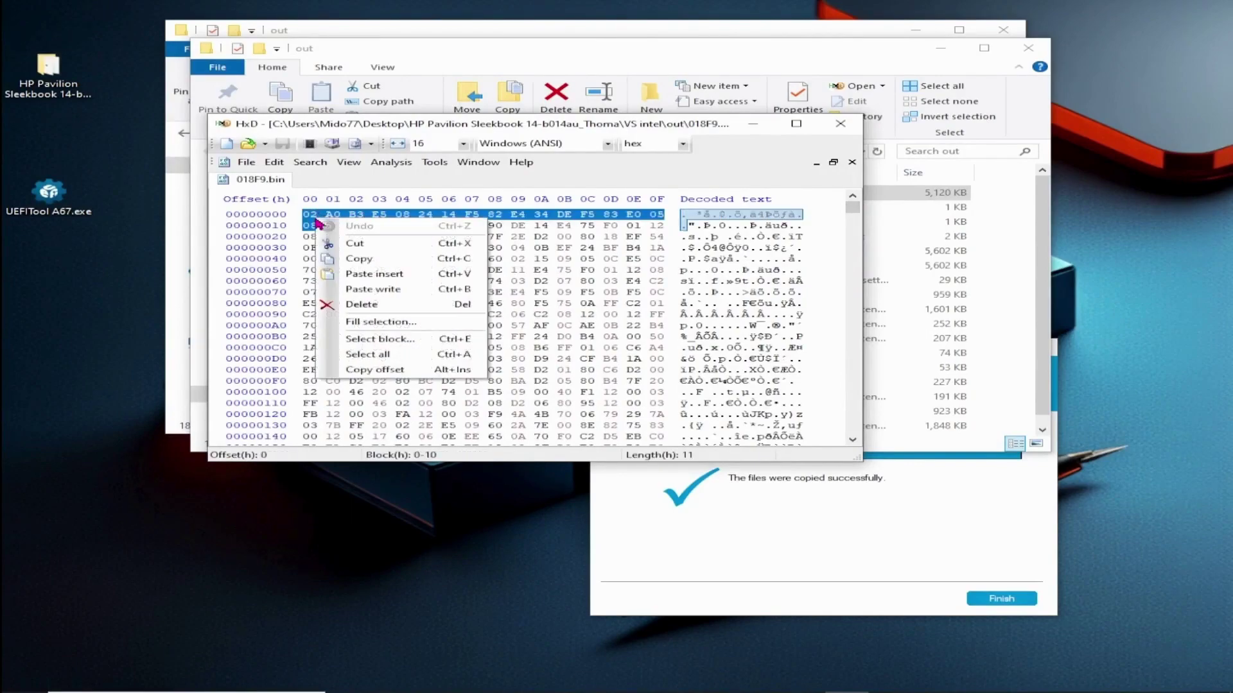
click(381, 339)
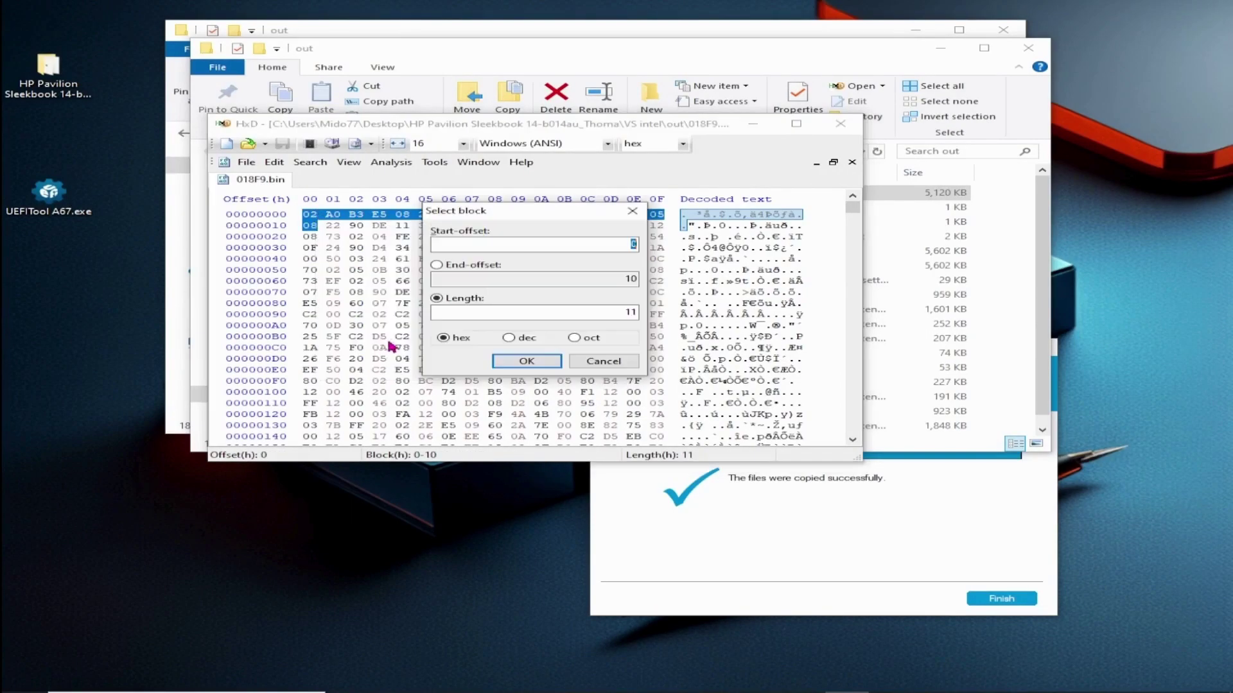
click(614, 310)
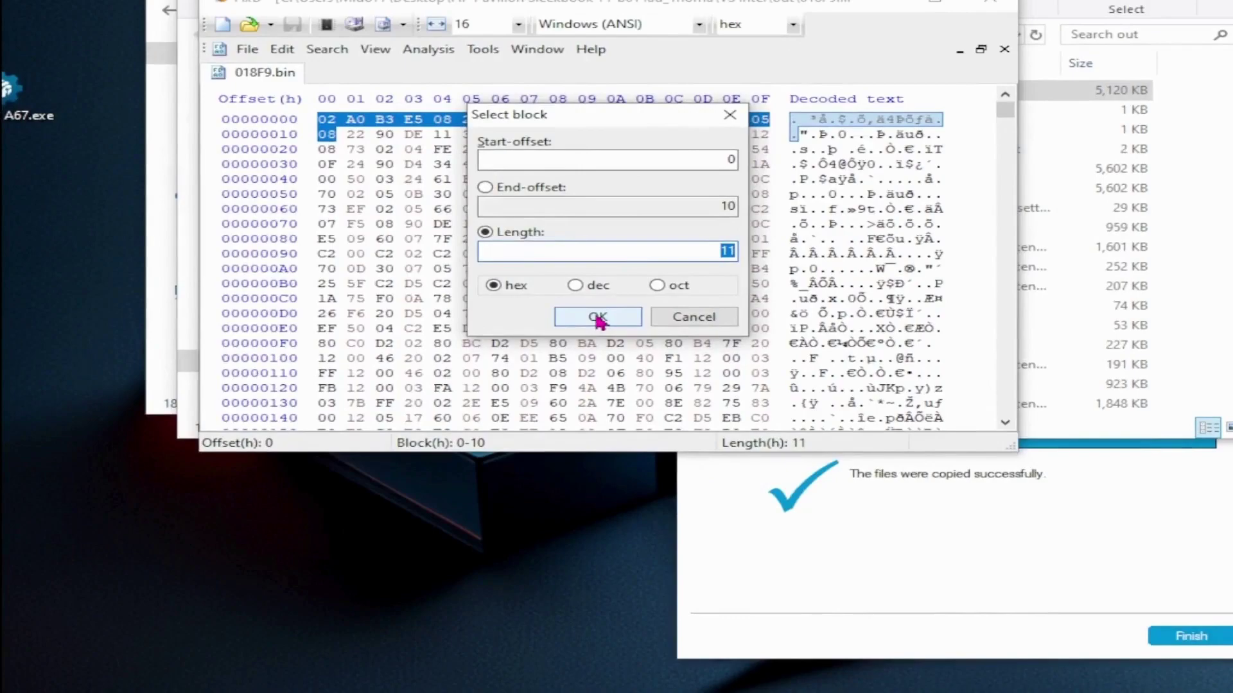
text(1)
click(598, 316)
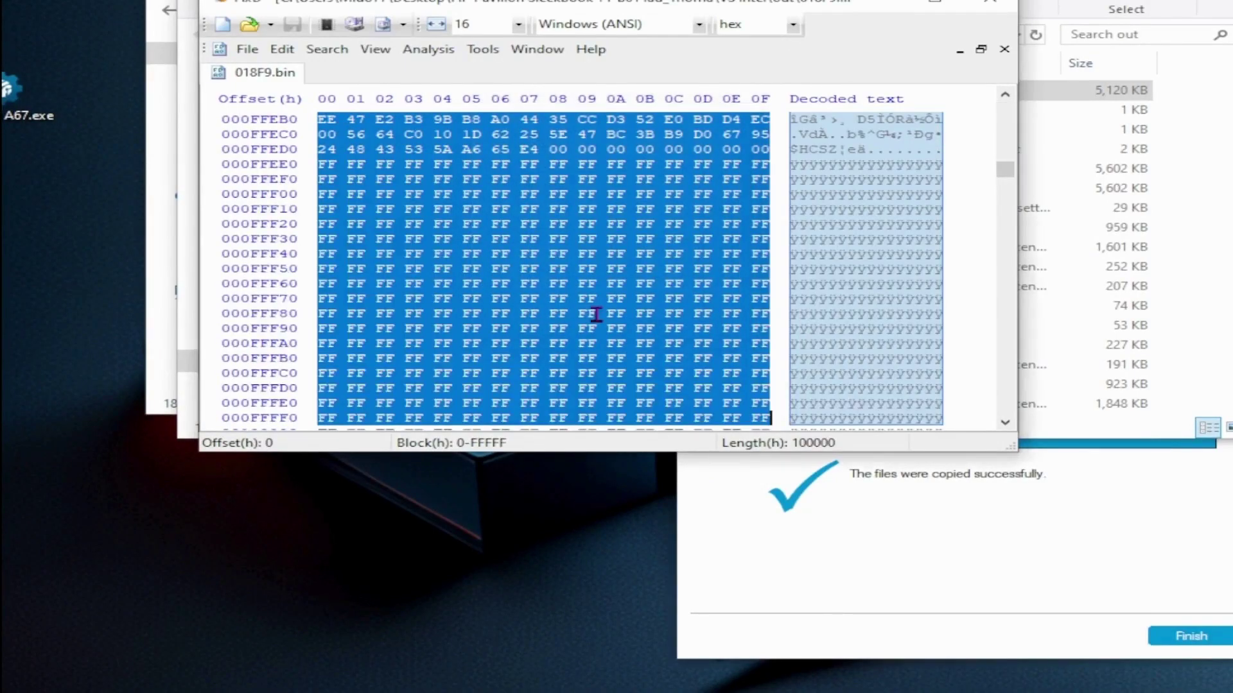
Step: Check the boundary at offset 00100000 and try to cut the selected block out of 018F9.bin
scroll(597, 314, down, 3)
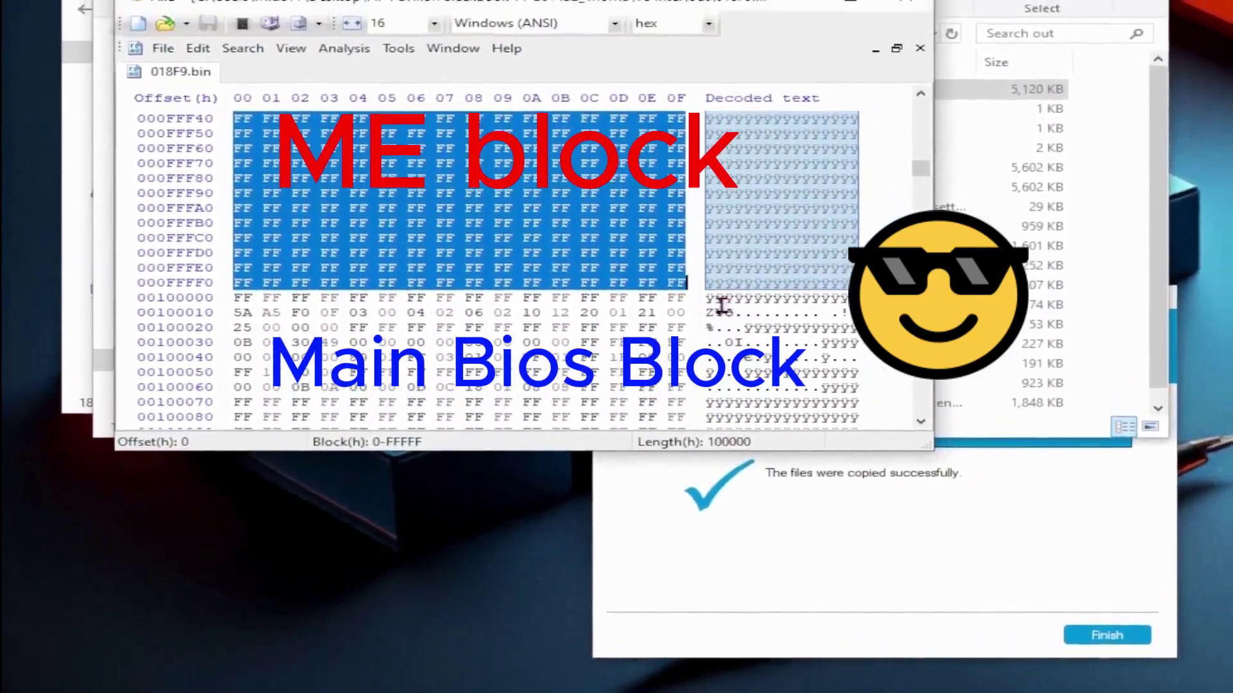
scroll(748, 344, up, 2)
right_click(578, 203)
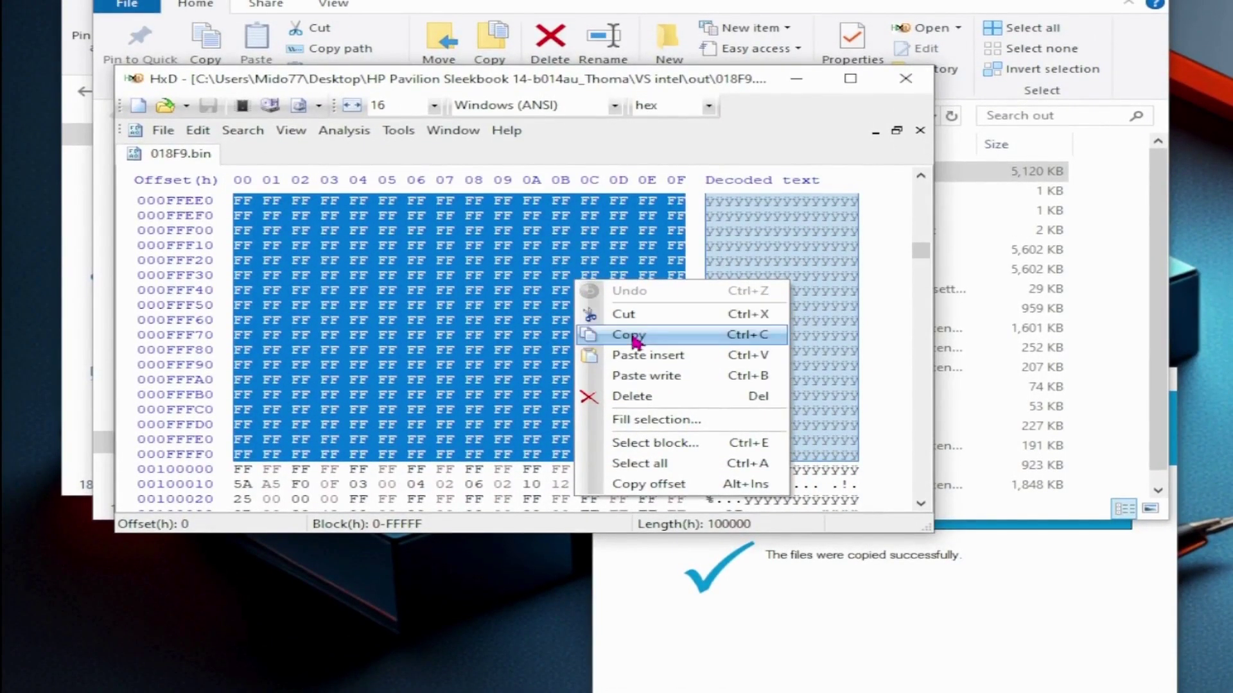
click(635, 317)
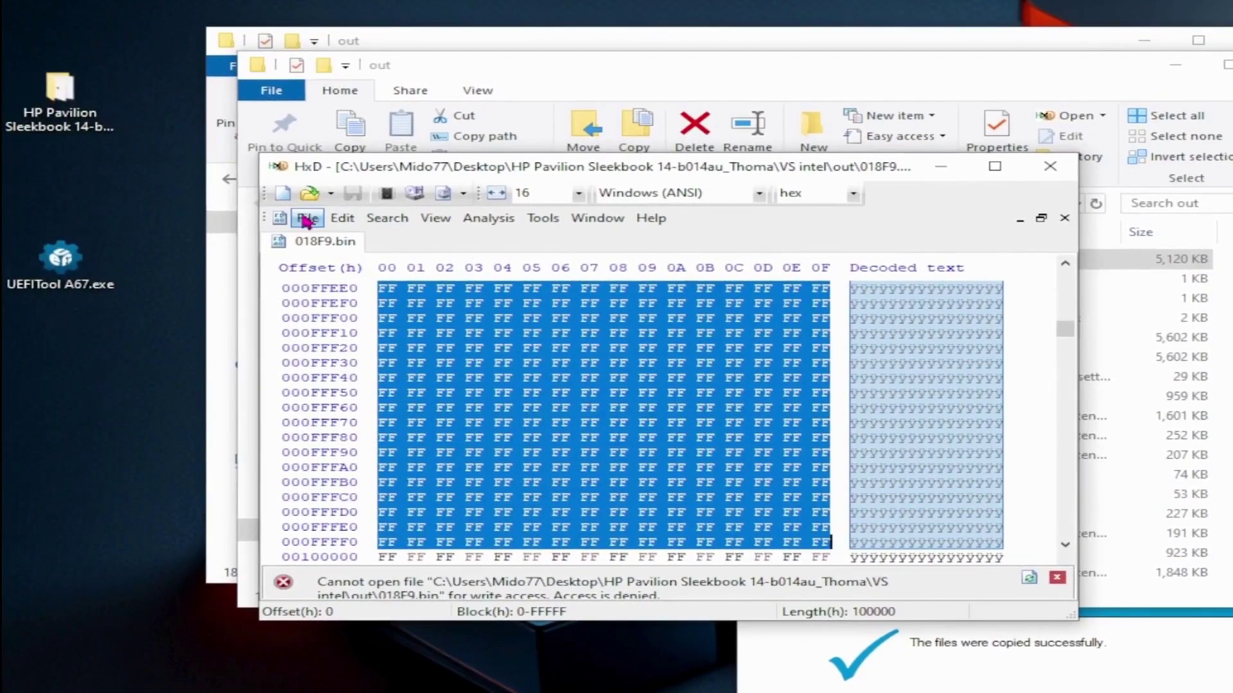
Step: Create a new empty file and insert the block taken from the start of 018F9.bin into it
click(163, 129)
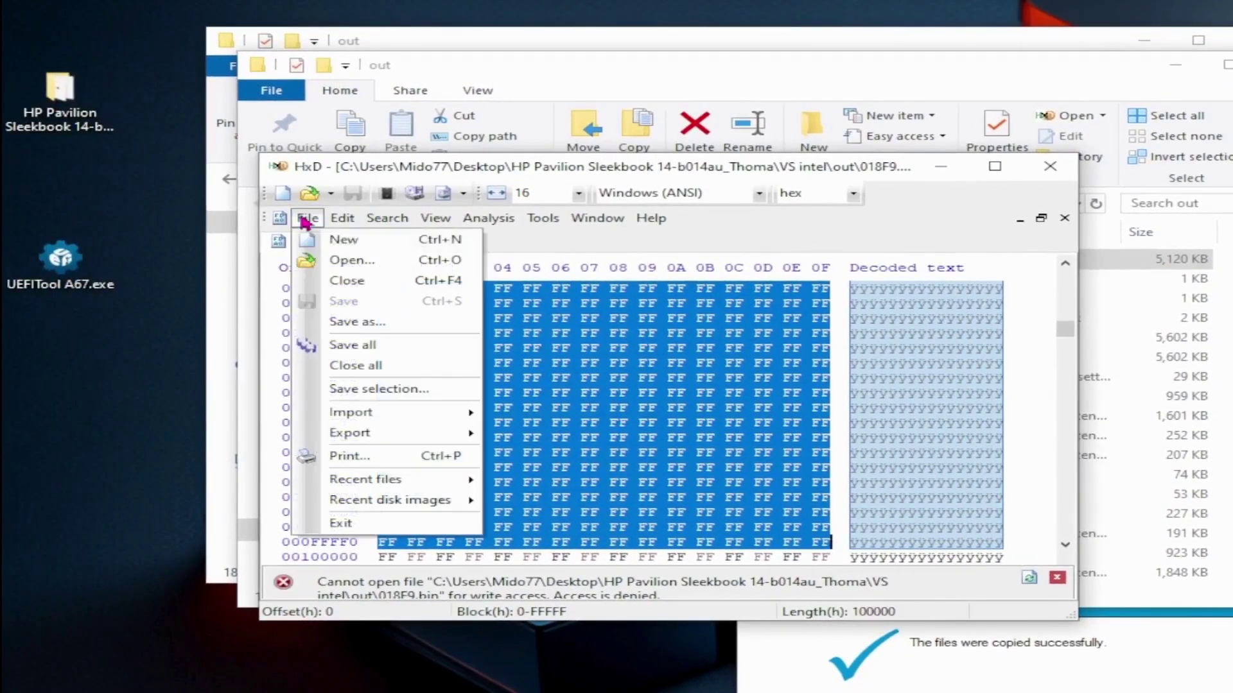
click(331, 243)
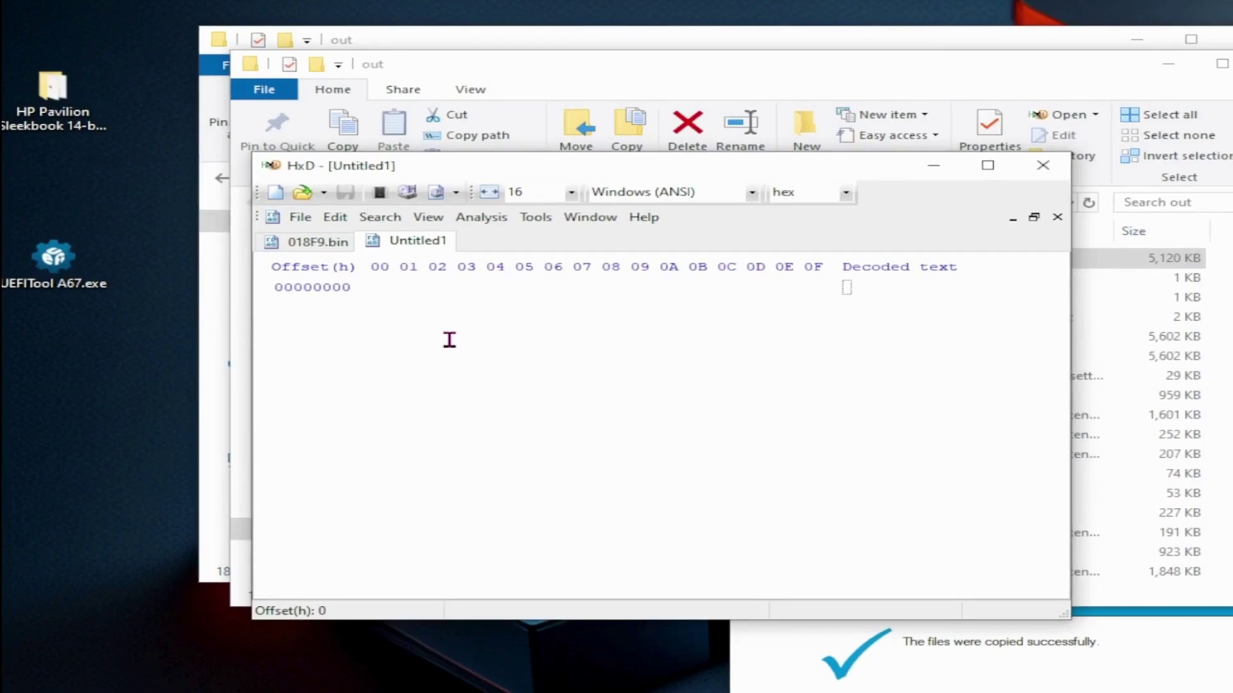
right_click(450, 339)
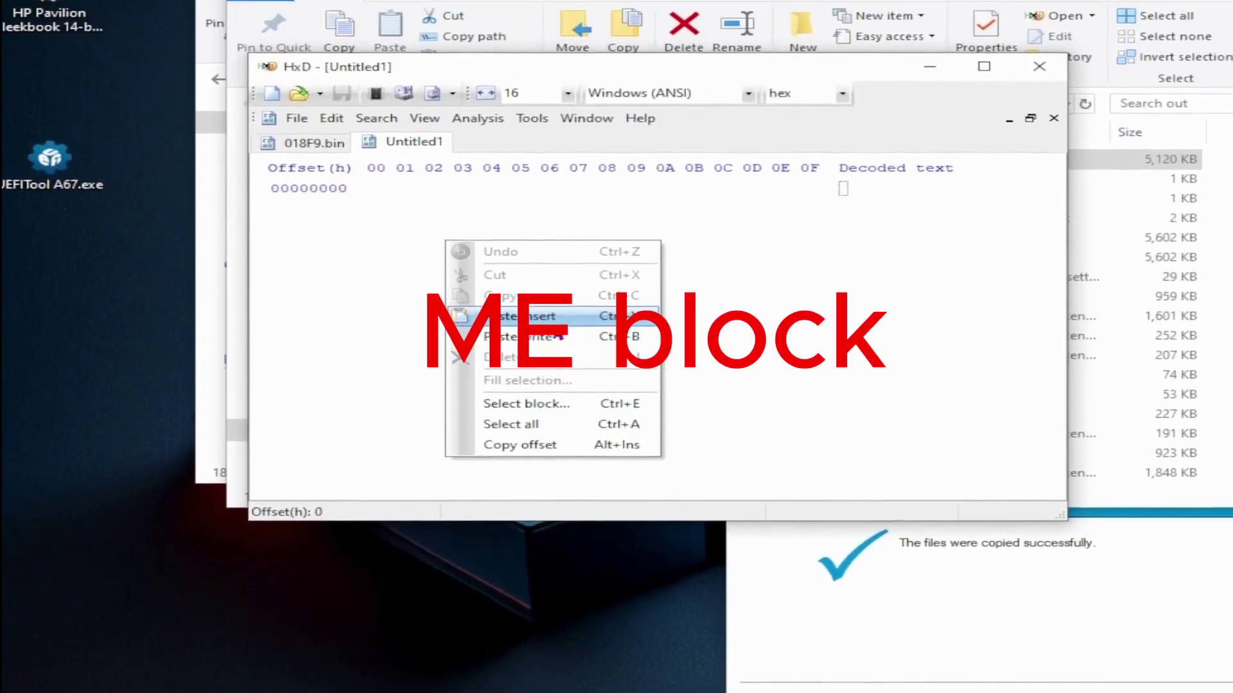
click(520, 314)
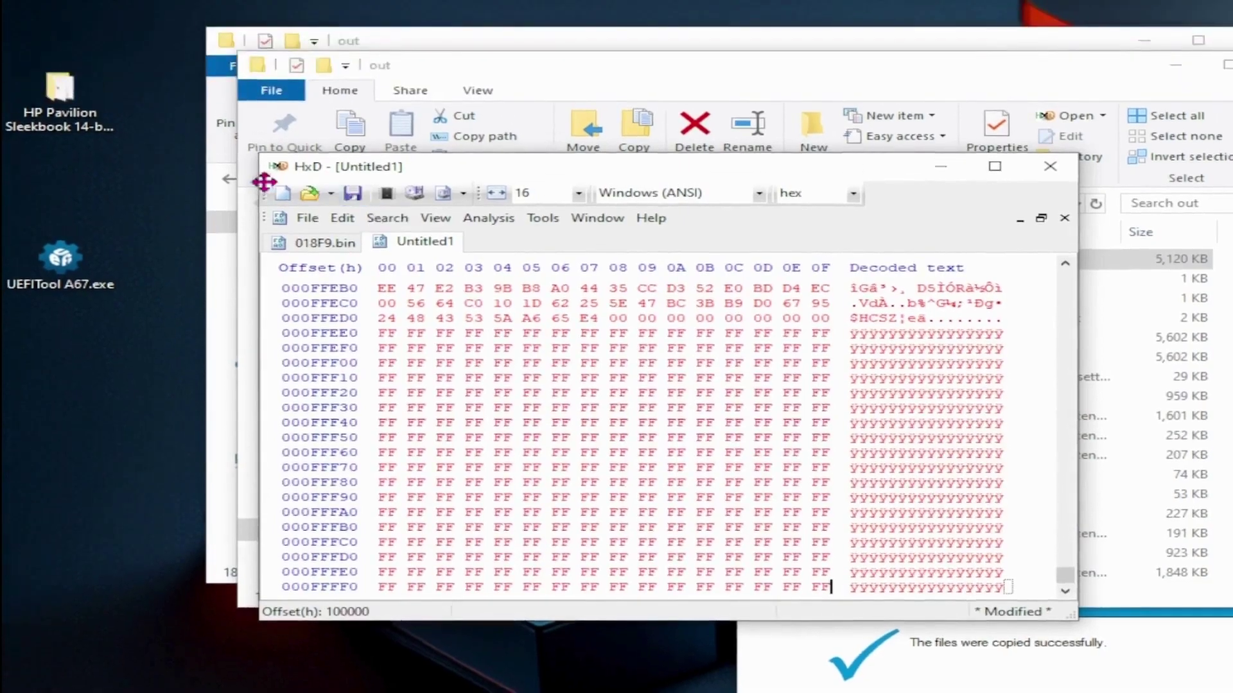
Step: Save the new file as ME.bin in the VS intel folder and finish the HP file extraction wizard
click(308, 217)
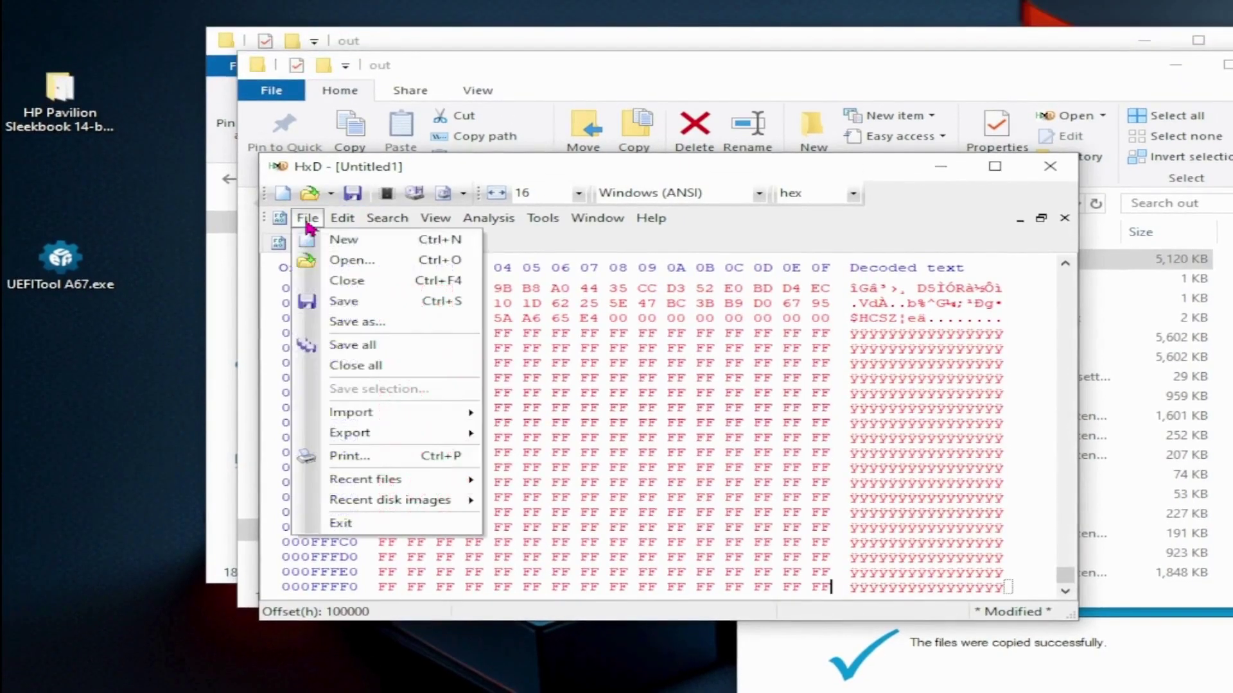
click(358, 324)
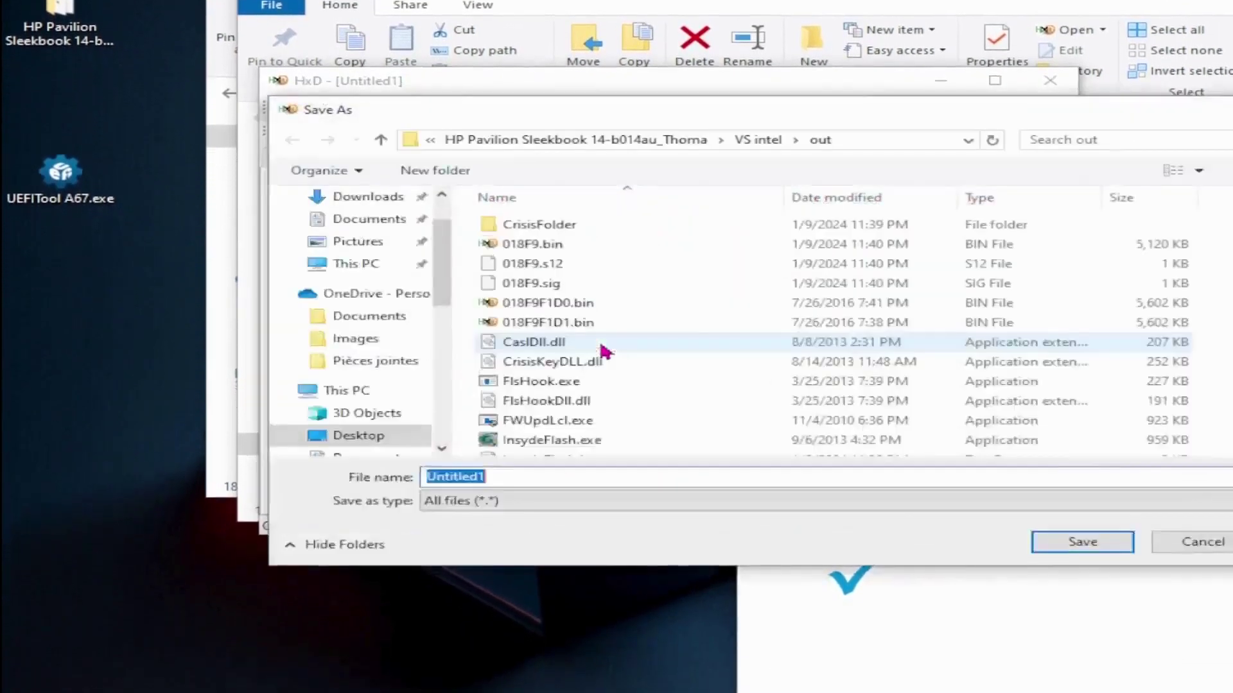
scroll(381, 308, up, 2)
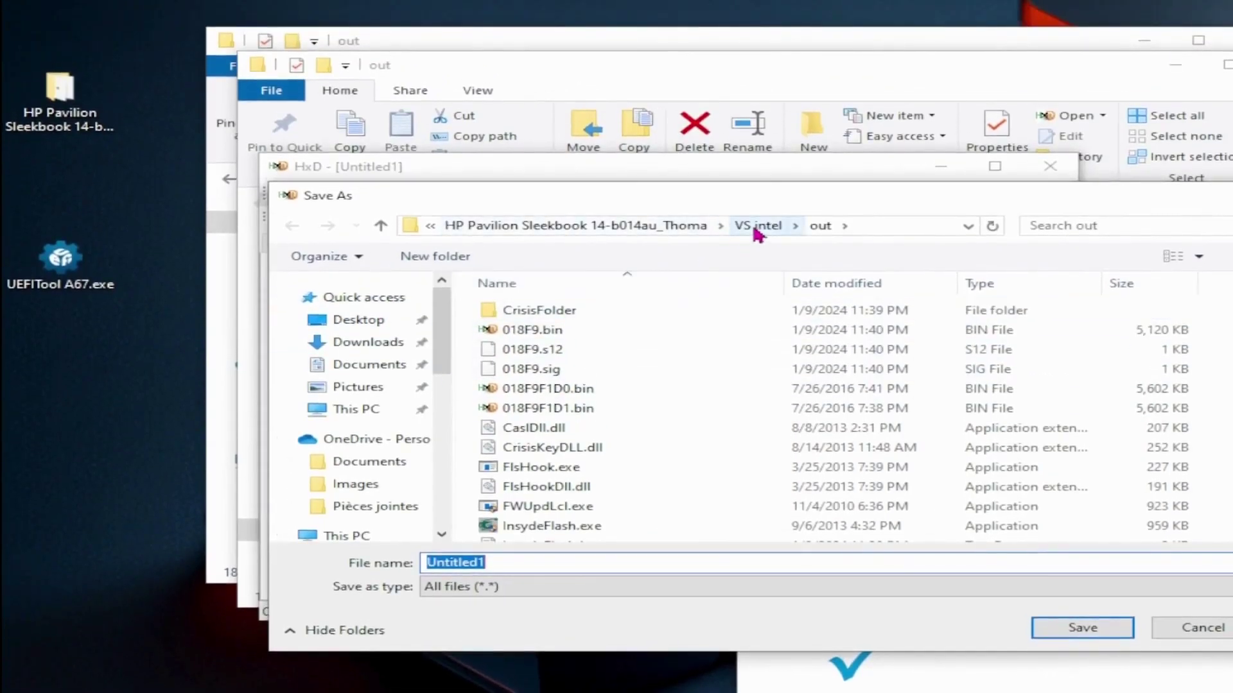
click(758, 227)
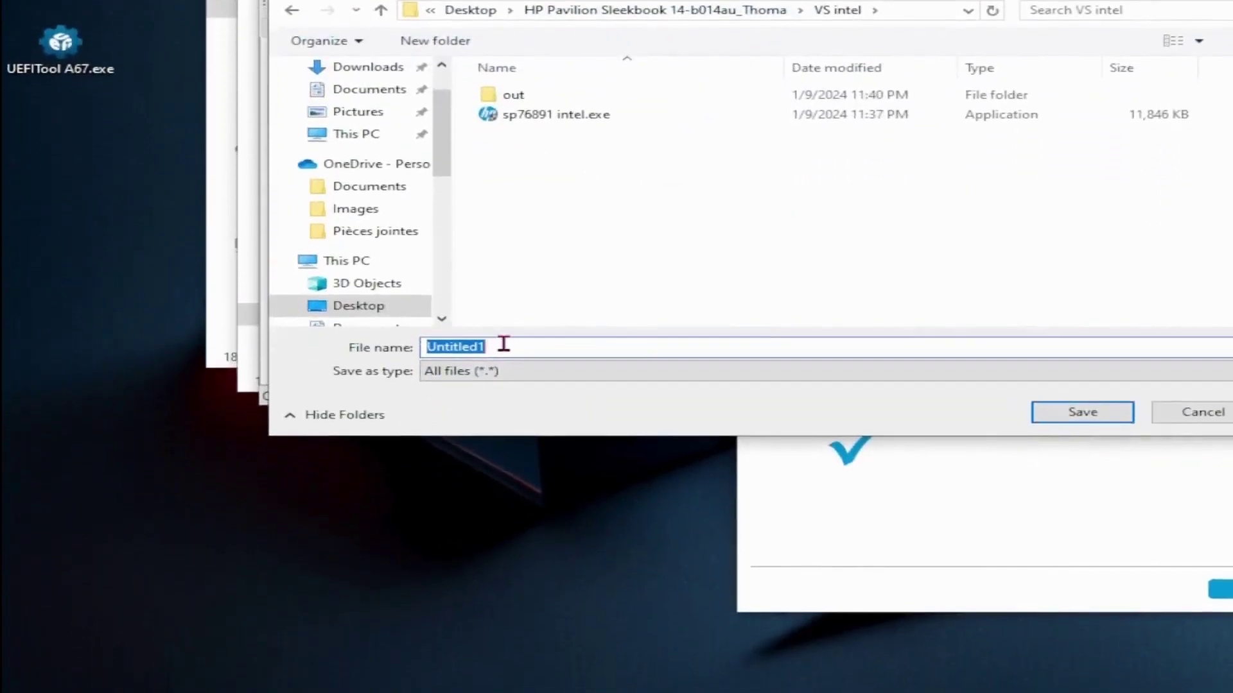
text(ME.bin)
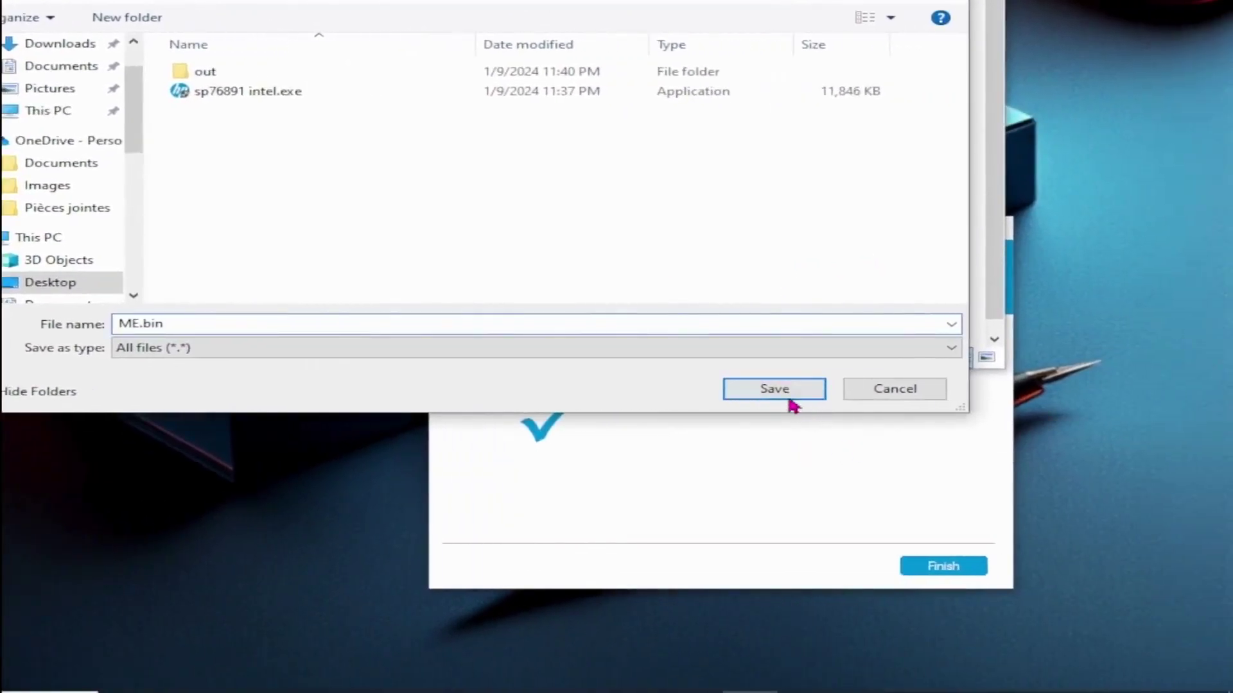
click(779, 391)
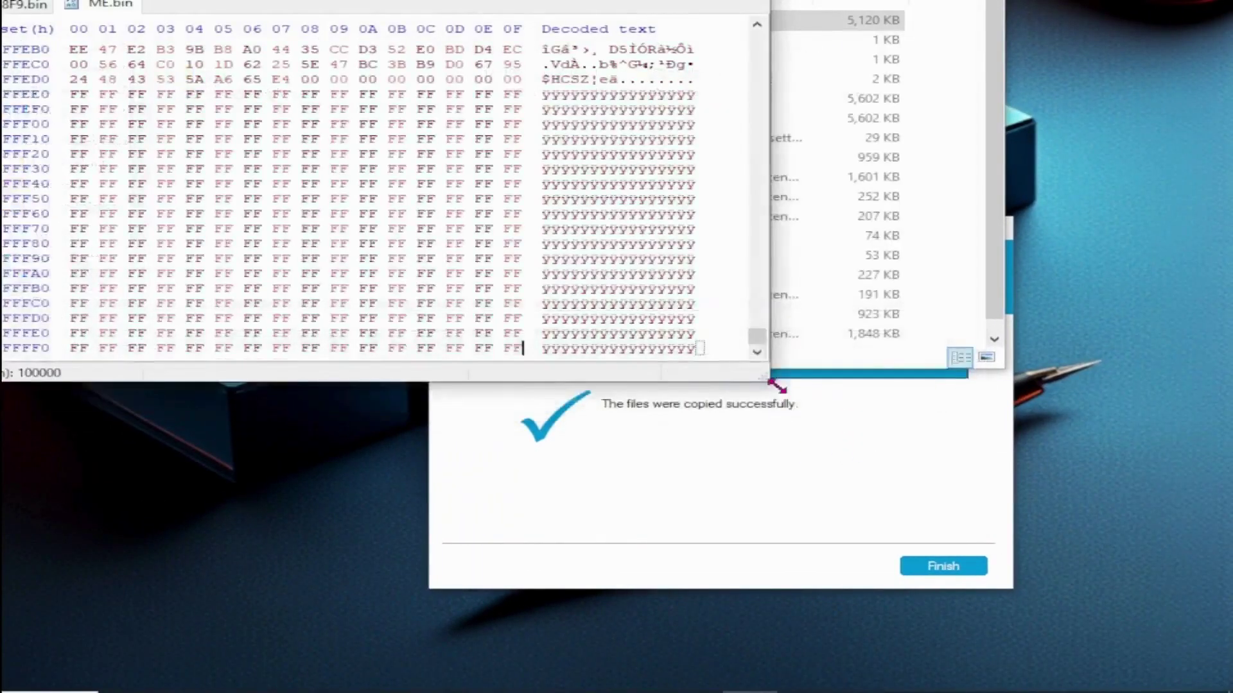
click(869, 476)
click(941, 566)
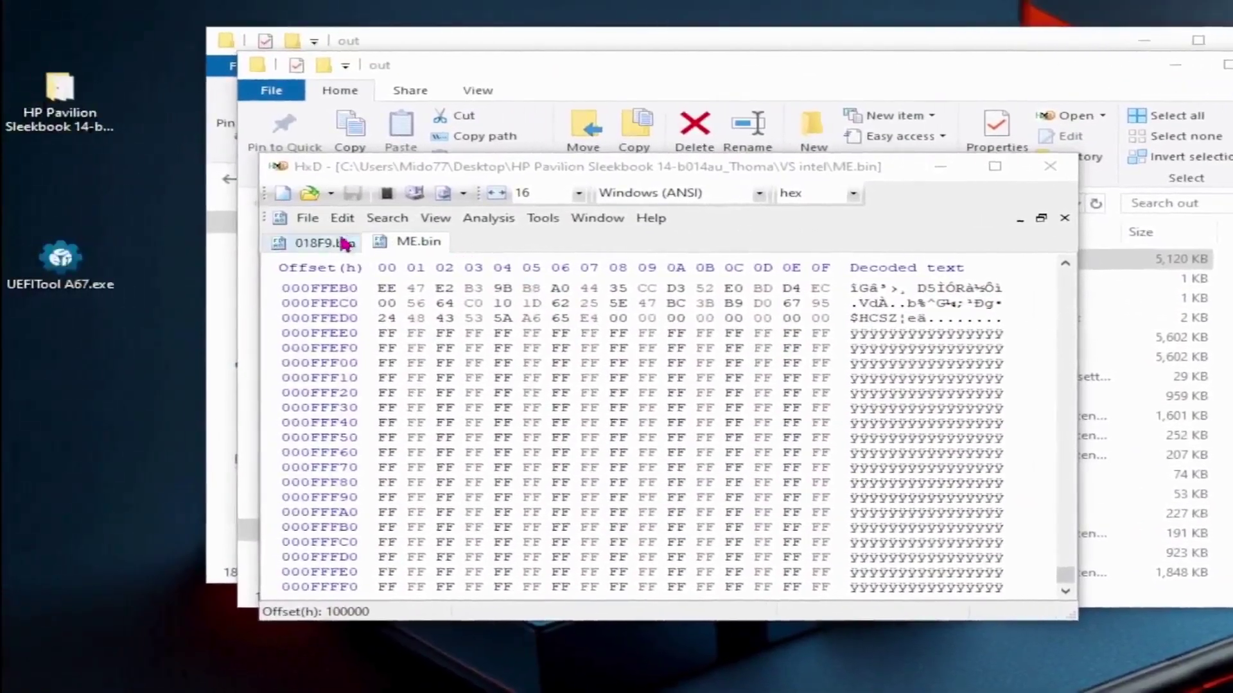
Step: Return to 018F9.bin, examine the selected leading block from its start past its end, and dismiss the write-access error
click(13, 143)
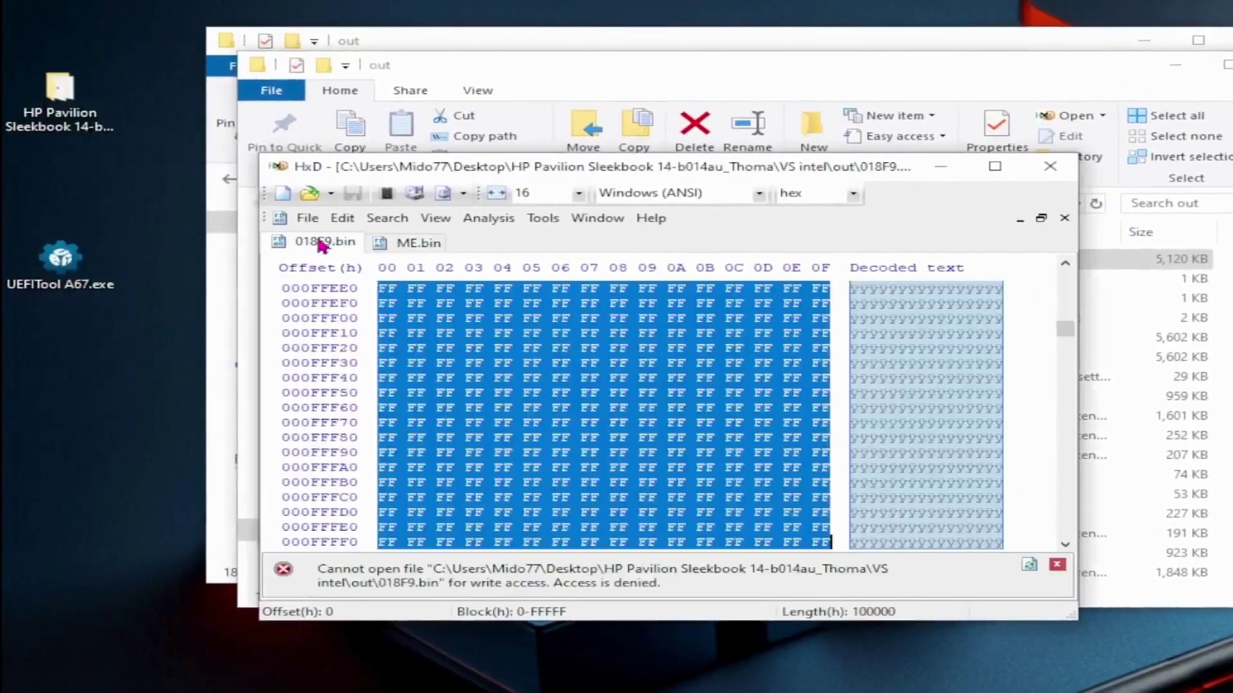
scroll(674, 386, up, 3)
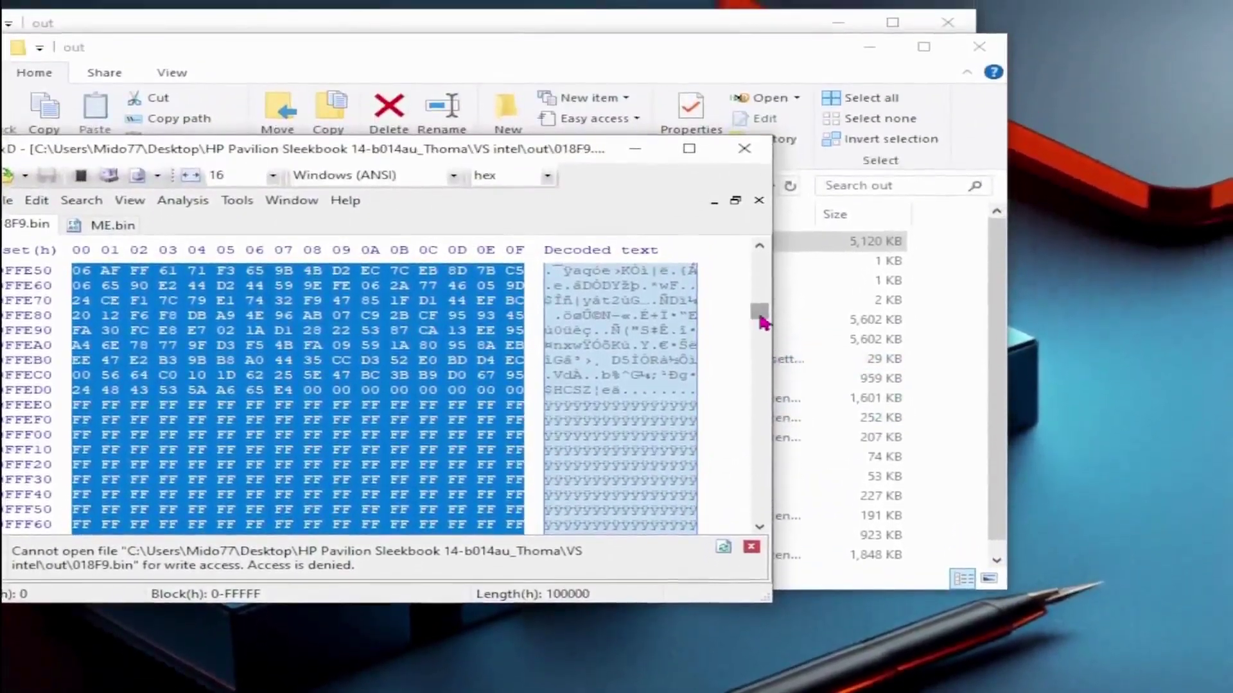
drag(829, 133, 830, 81)
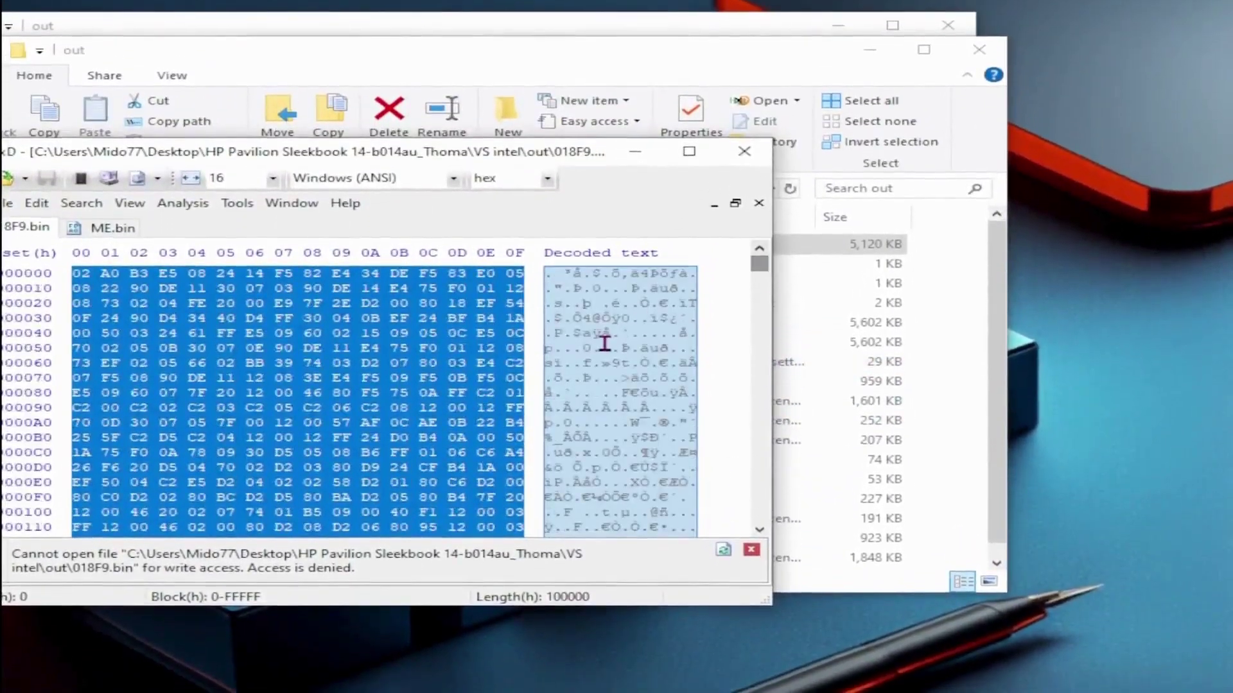
scroll(604, 344, down, 20)
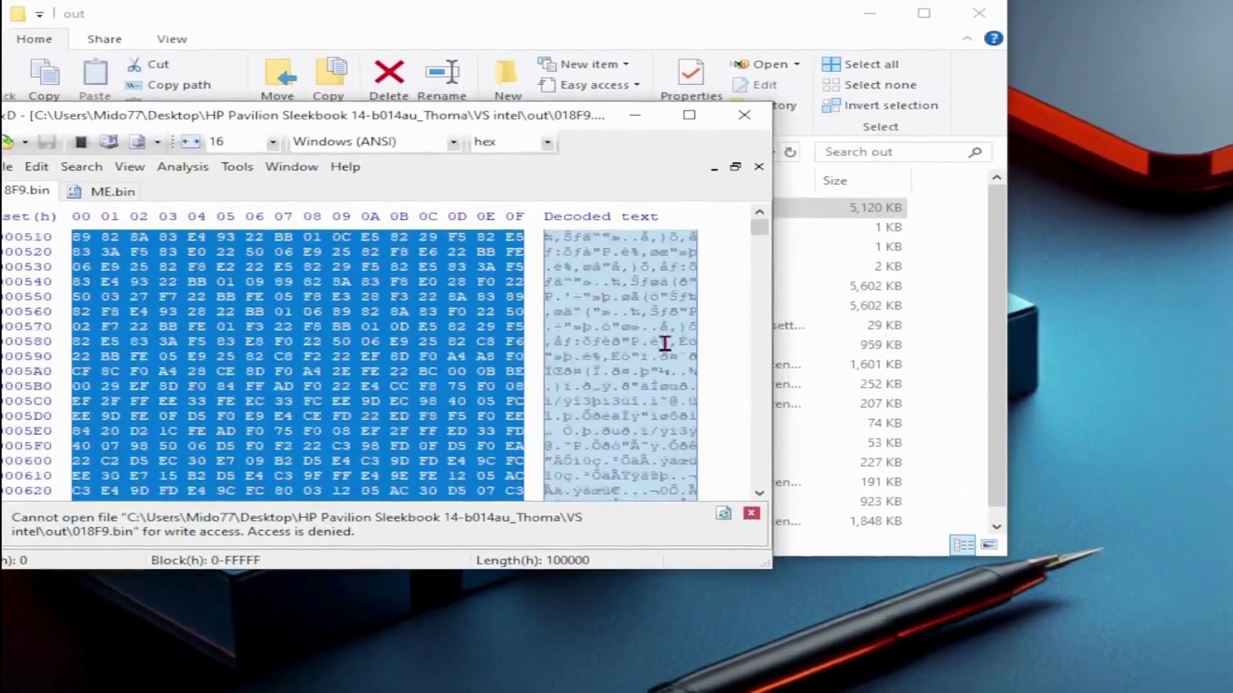
scroll(665, 344, down, 20)
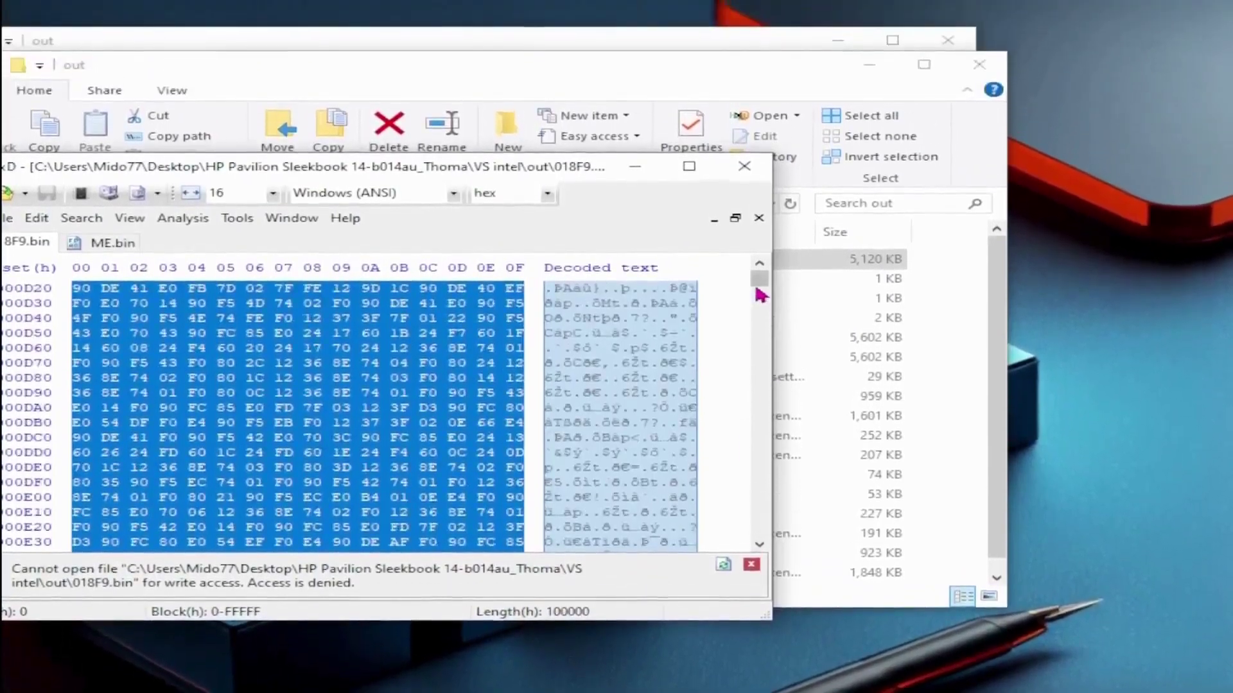
drag(760, 299, 761, 273)
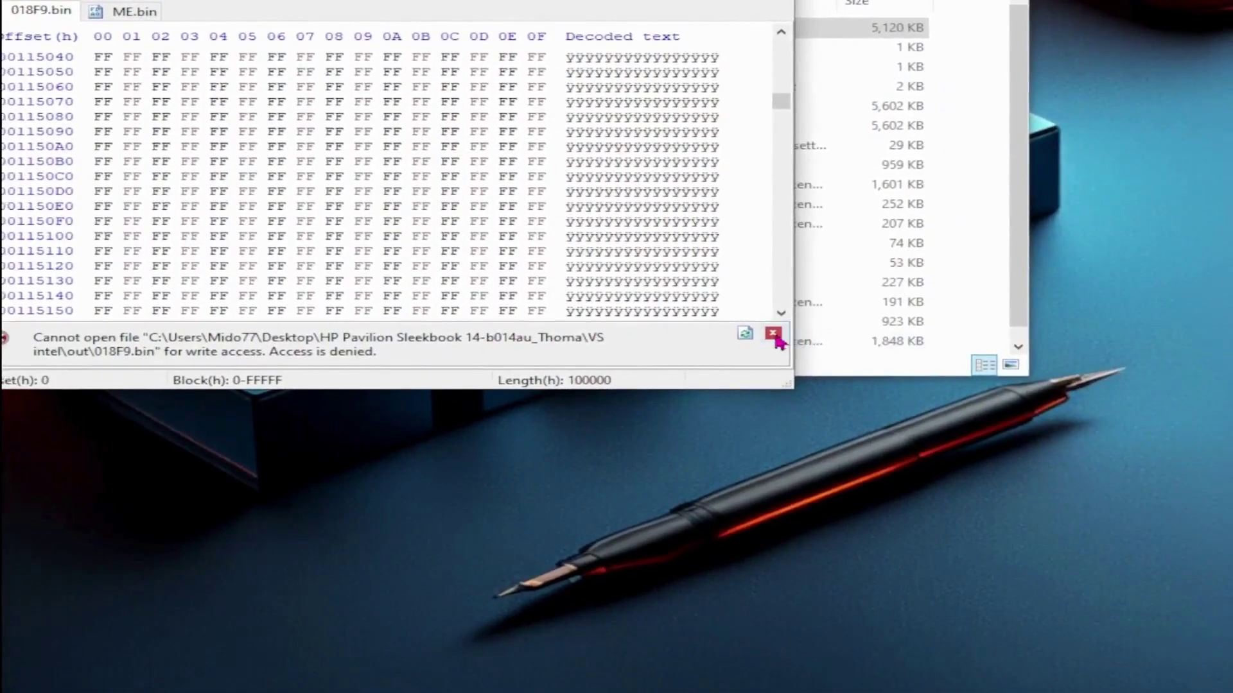
click(981, 395)
drag(780, 313, 780, 238)
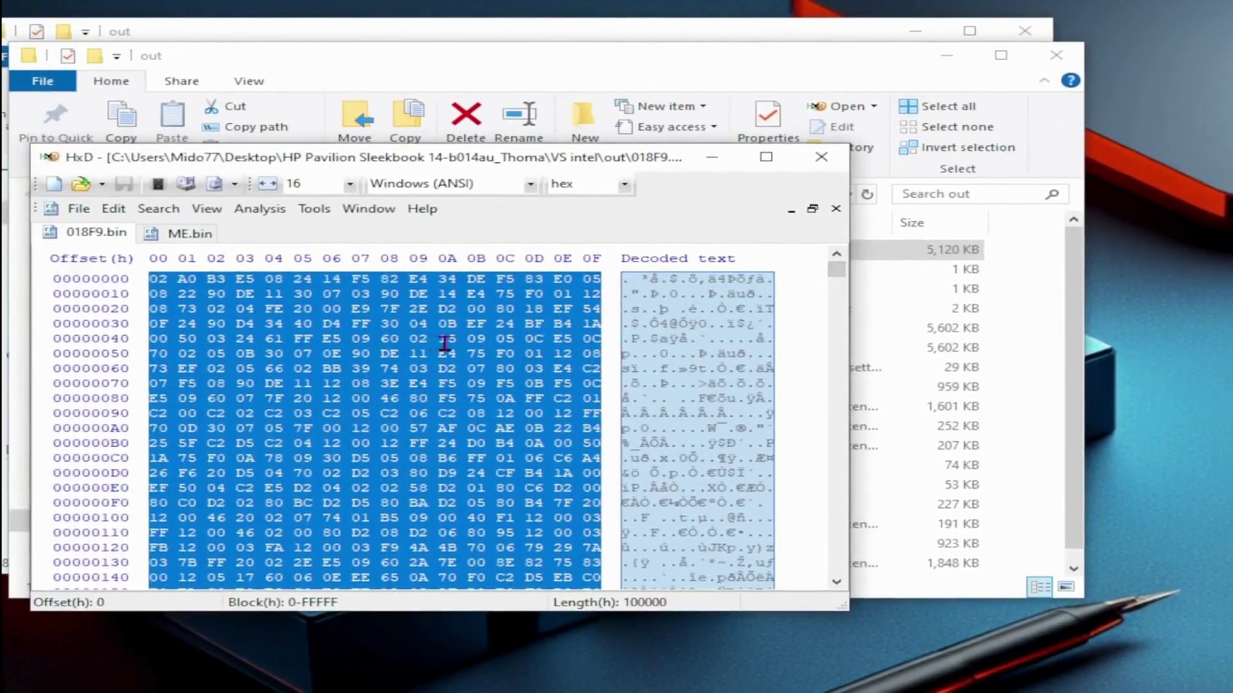
Step: Reselect the block of 018F9.bin from offset 0 with hexadecimal length 100000, try to delete it, and dismiss the error
key(Delete)
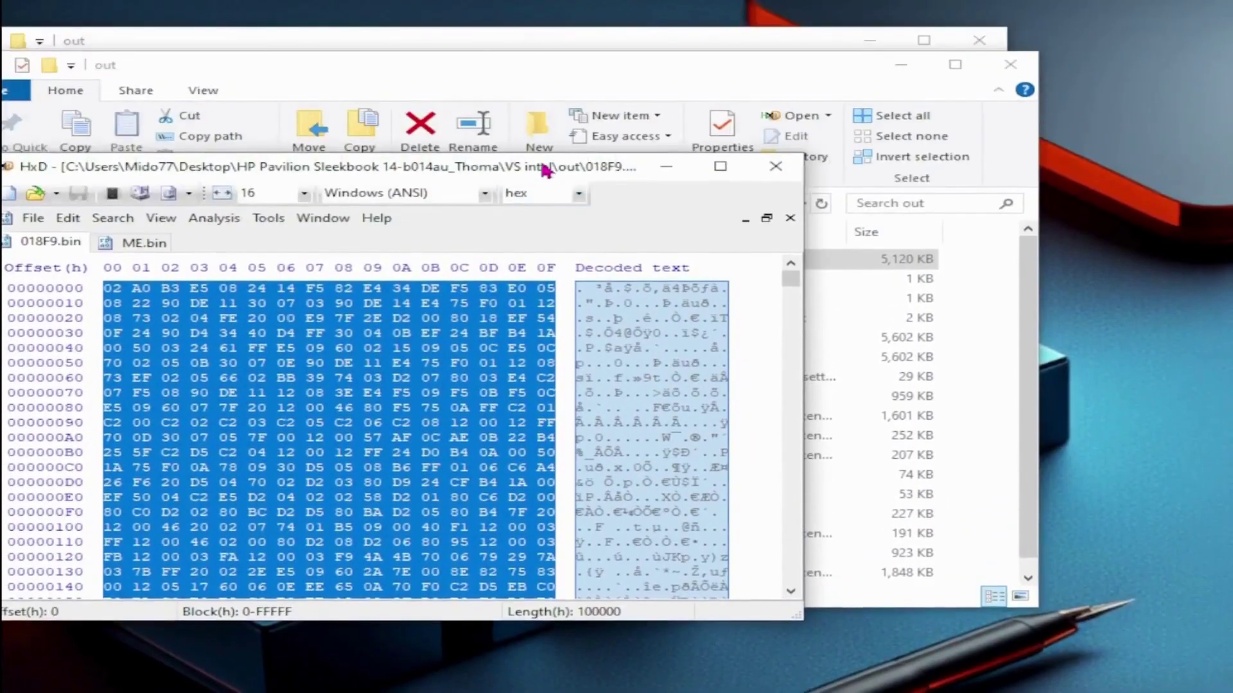
drag(542, 165, 573, 281)
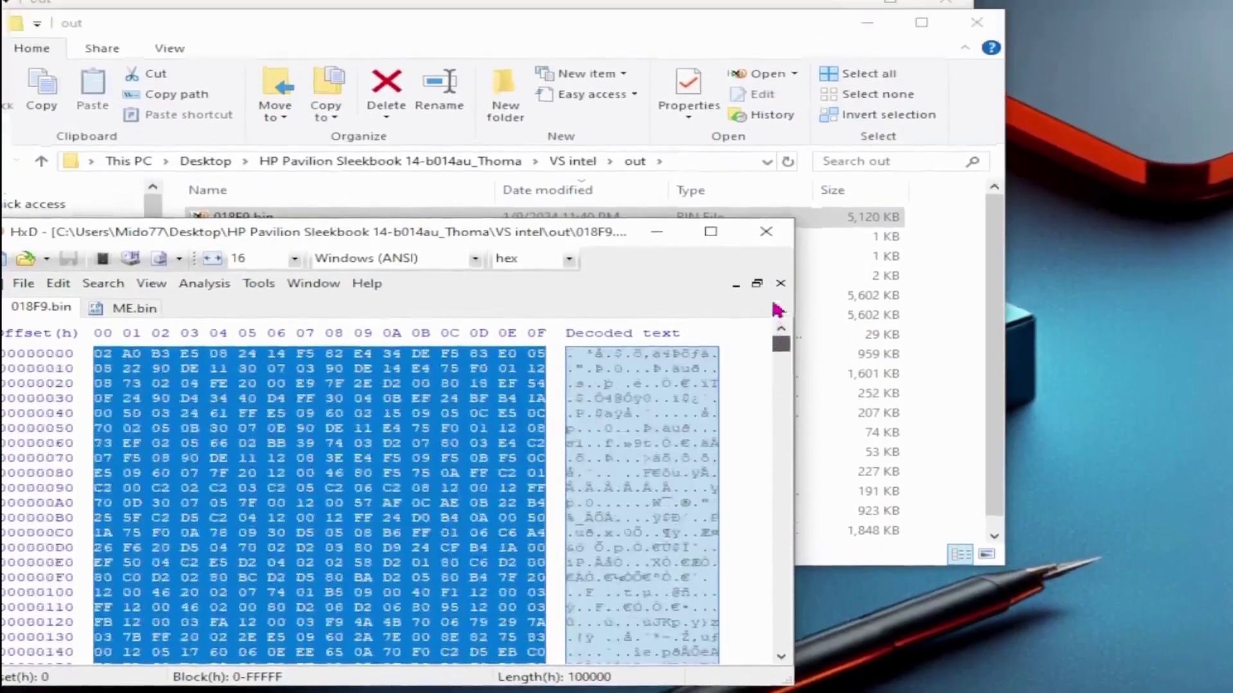
click(360, 427)
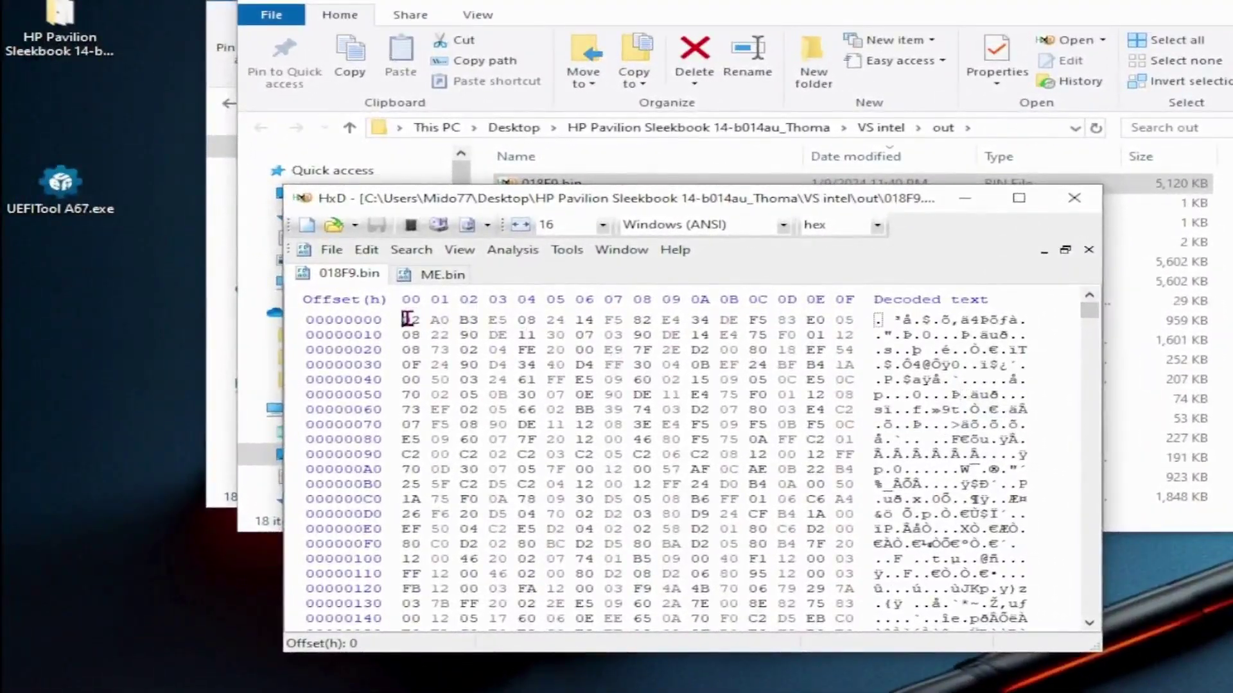
right_click(407, 319)
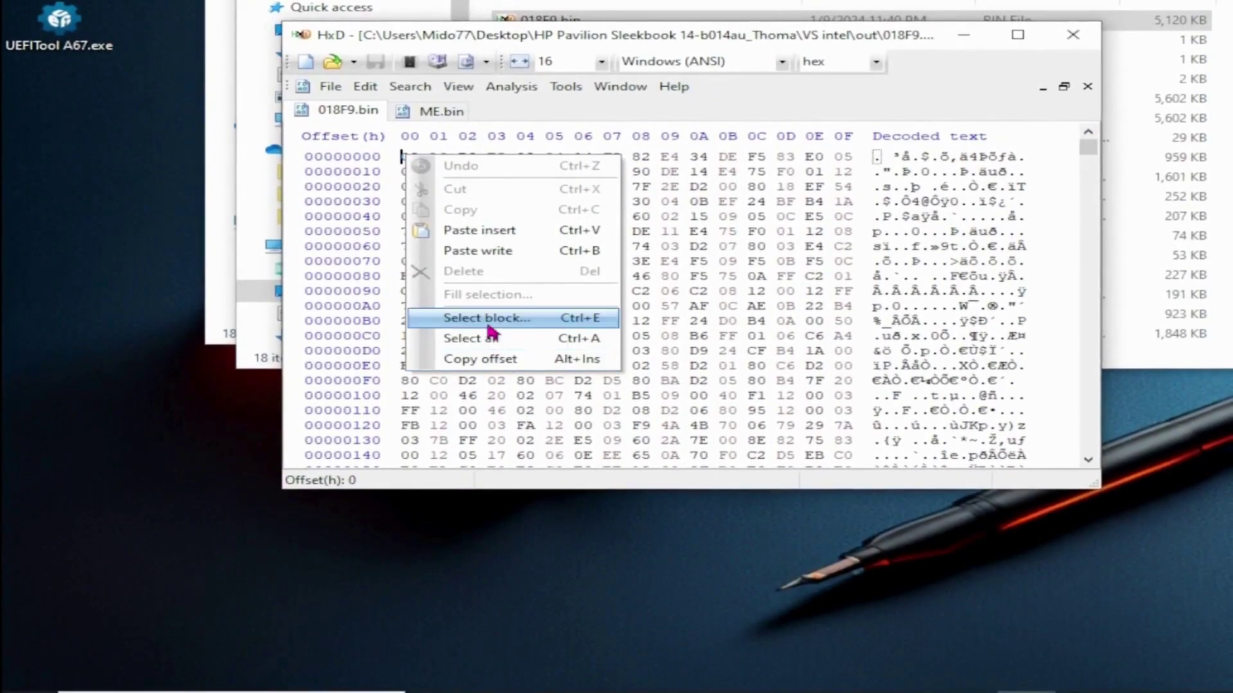
click(486, 319)
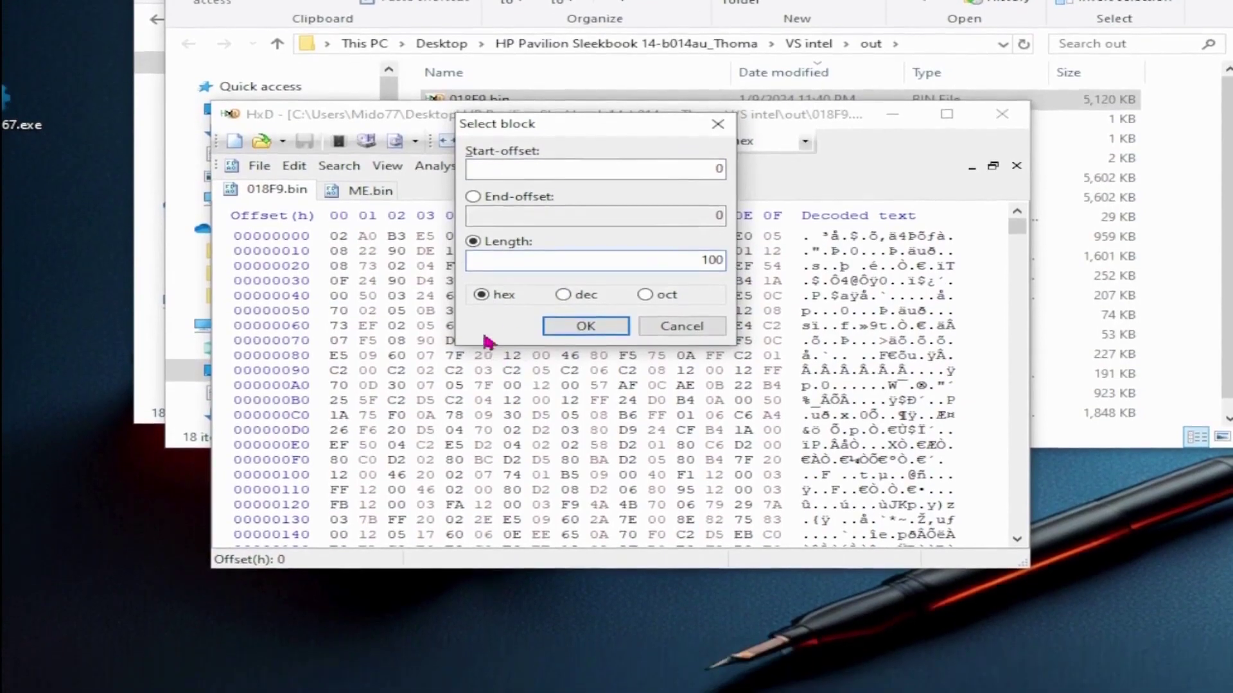
text(000)
click(576, 338)
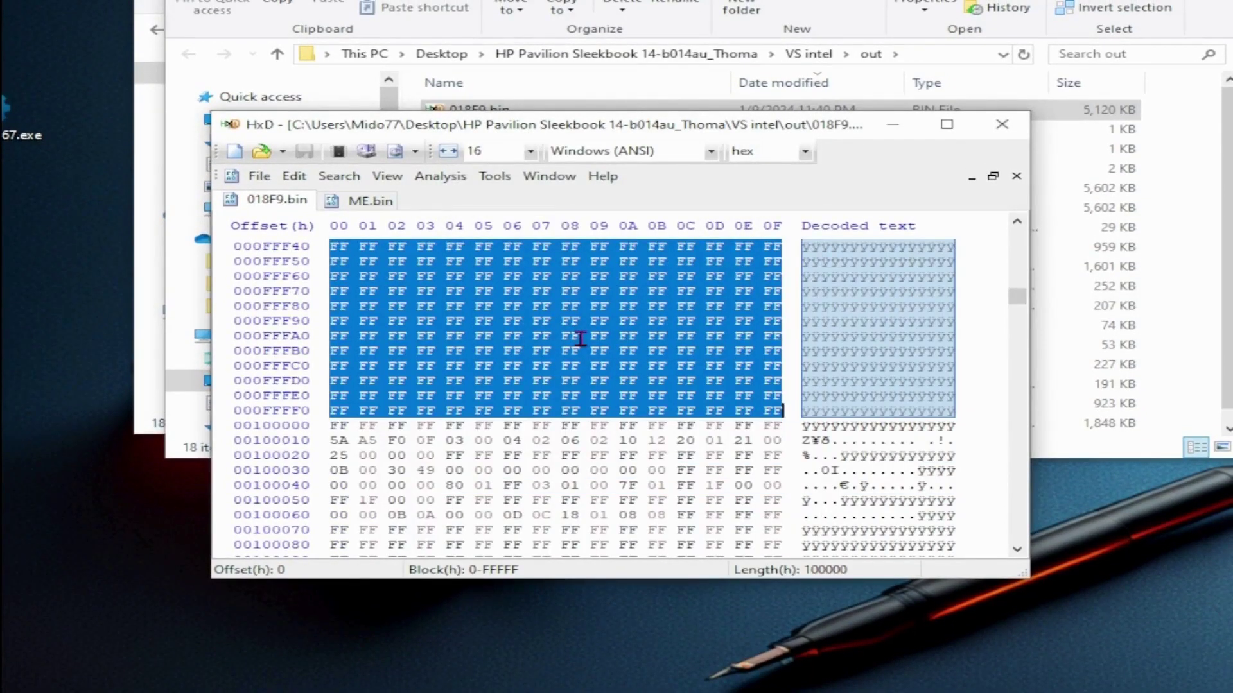
right_click(566, 319)
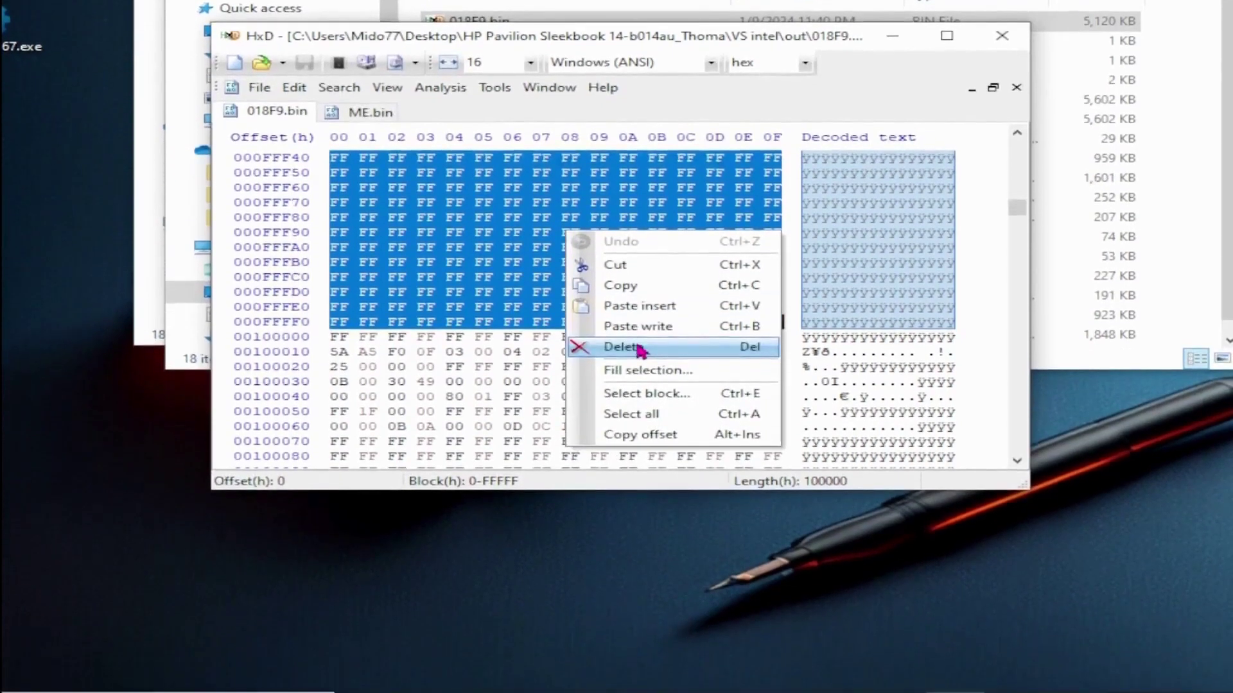
click(629, 434)
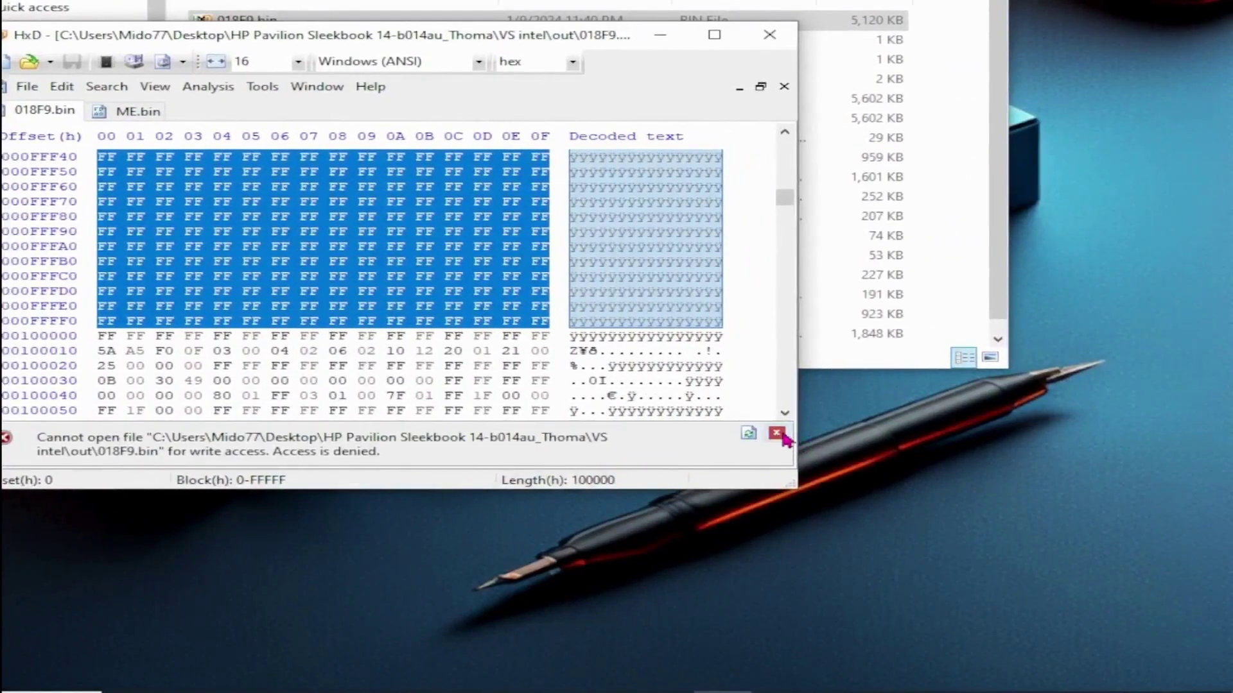
click(777, 434)
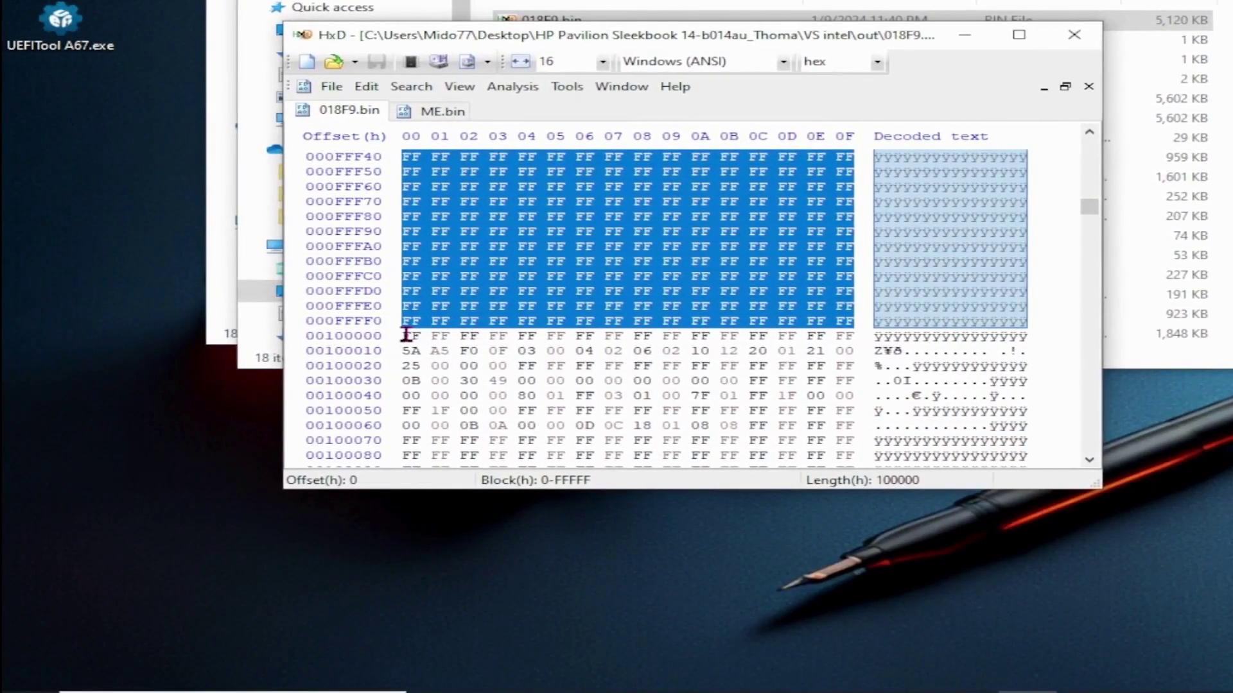
Step: Select the bytes of 018F9.bin from offset 00100000 through the last byte of the file and copy them
drag(406, 334, 468, 381)
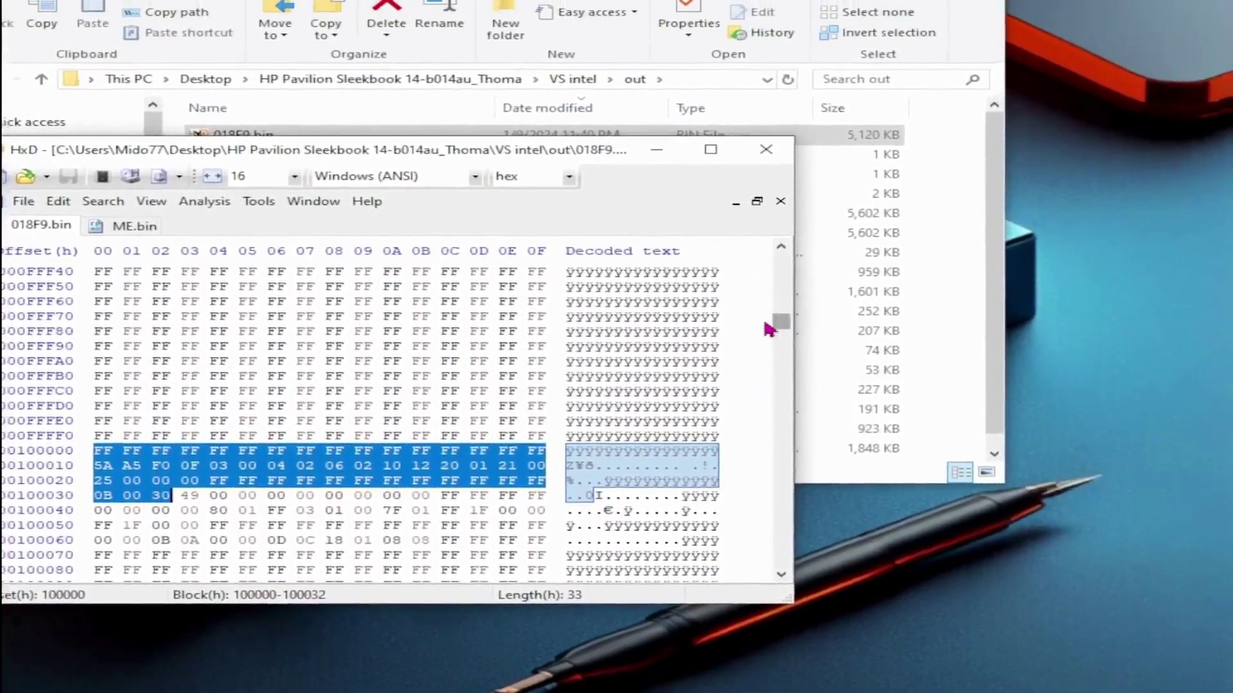
drag(781, 326, 779, 587)
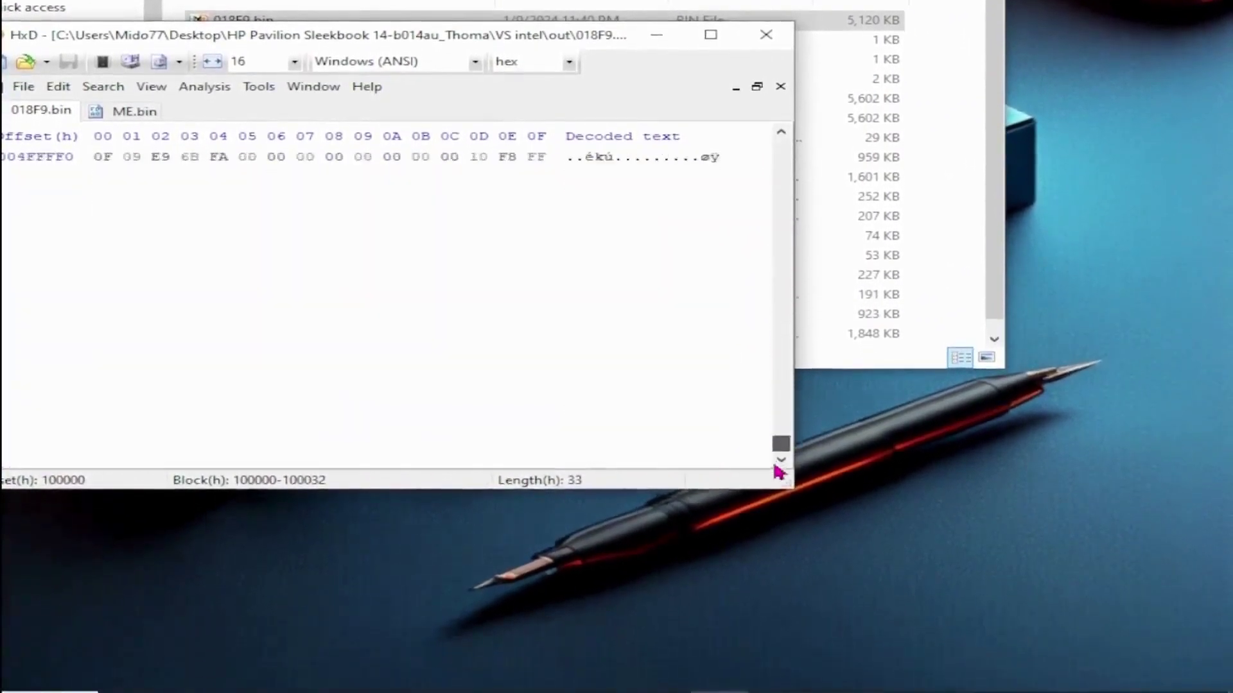
scroll(668, 372, up, 1)
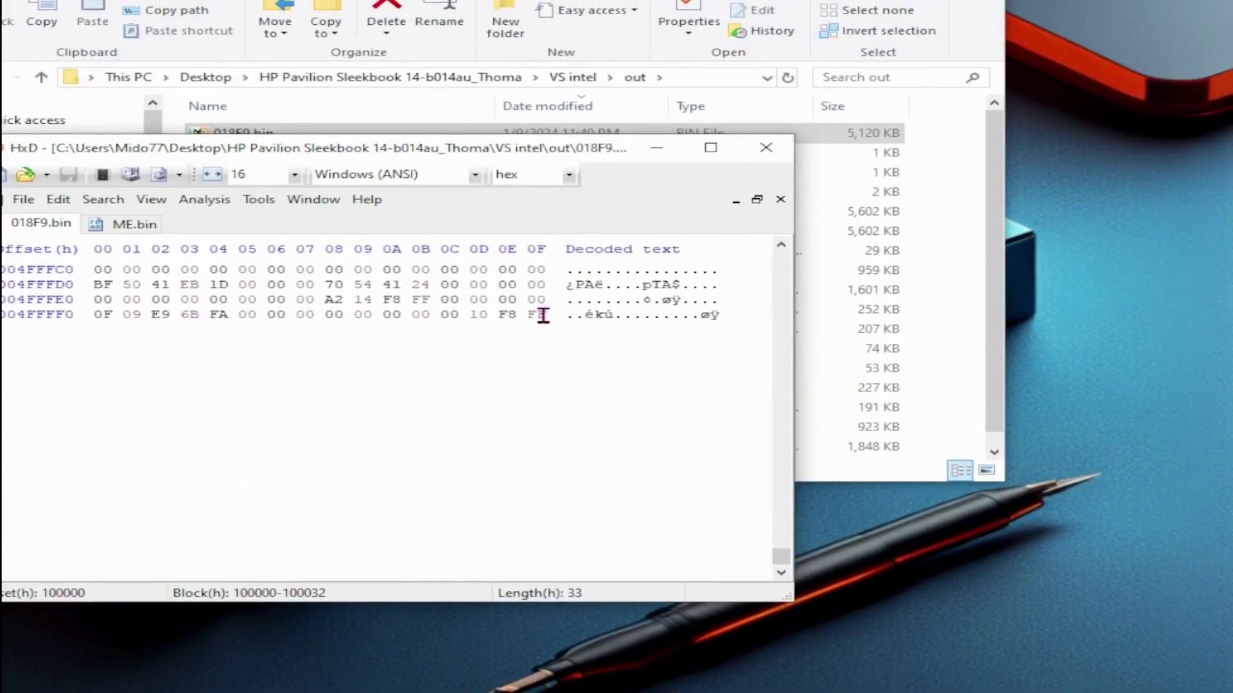
shift+click(543, 316)
scroll(501, 334, up, 7)
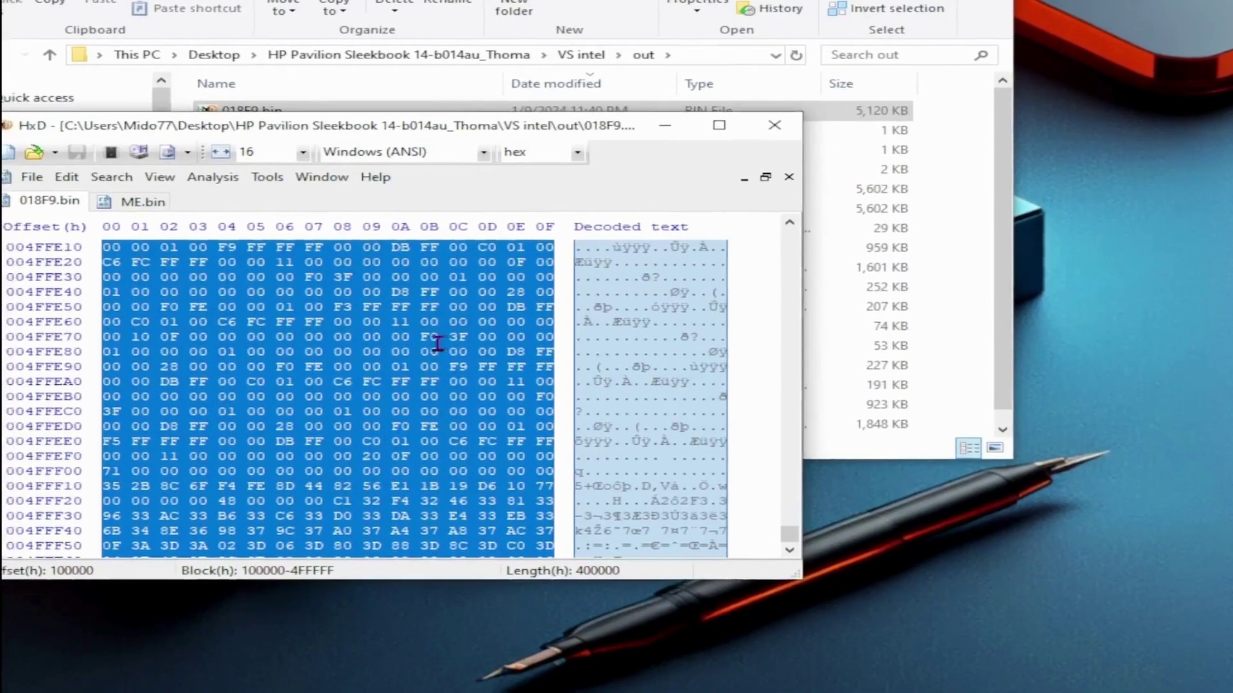
right_click(450, 341)
click(508, 399)
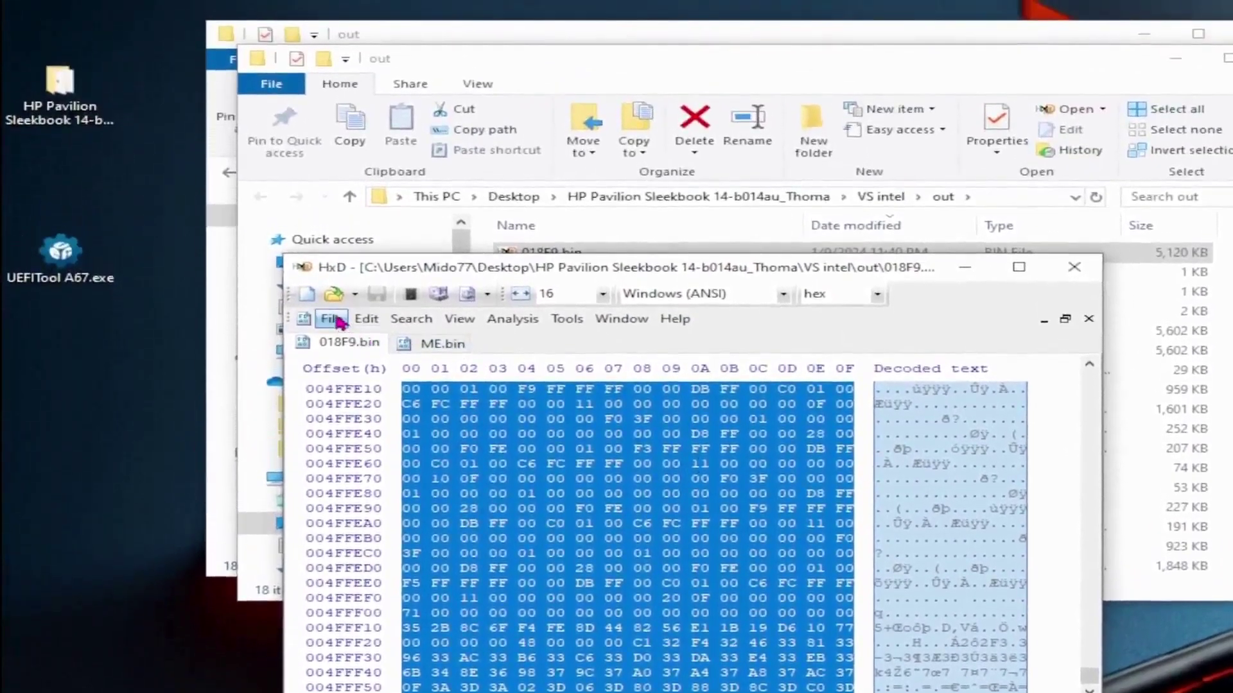
Step: Create another new file and paste the copied main BIOS block into it
click(33, 120)
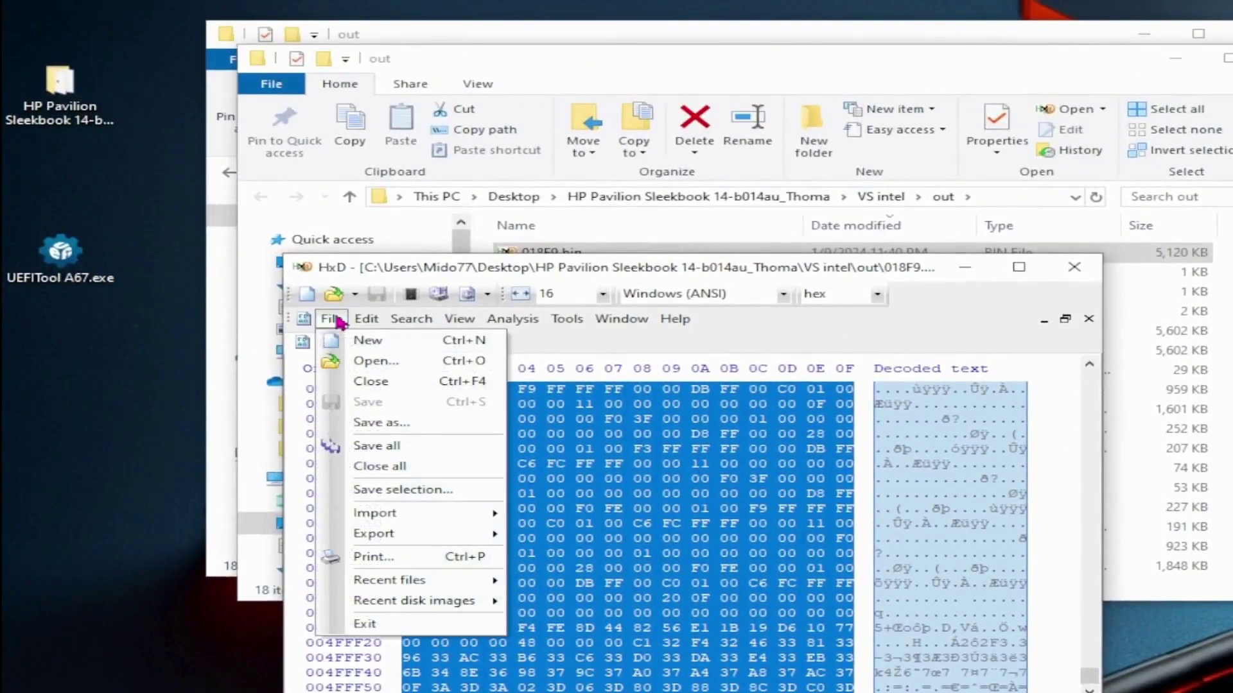
click(367, 340)
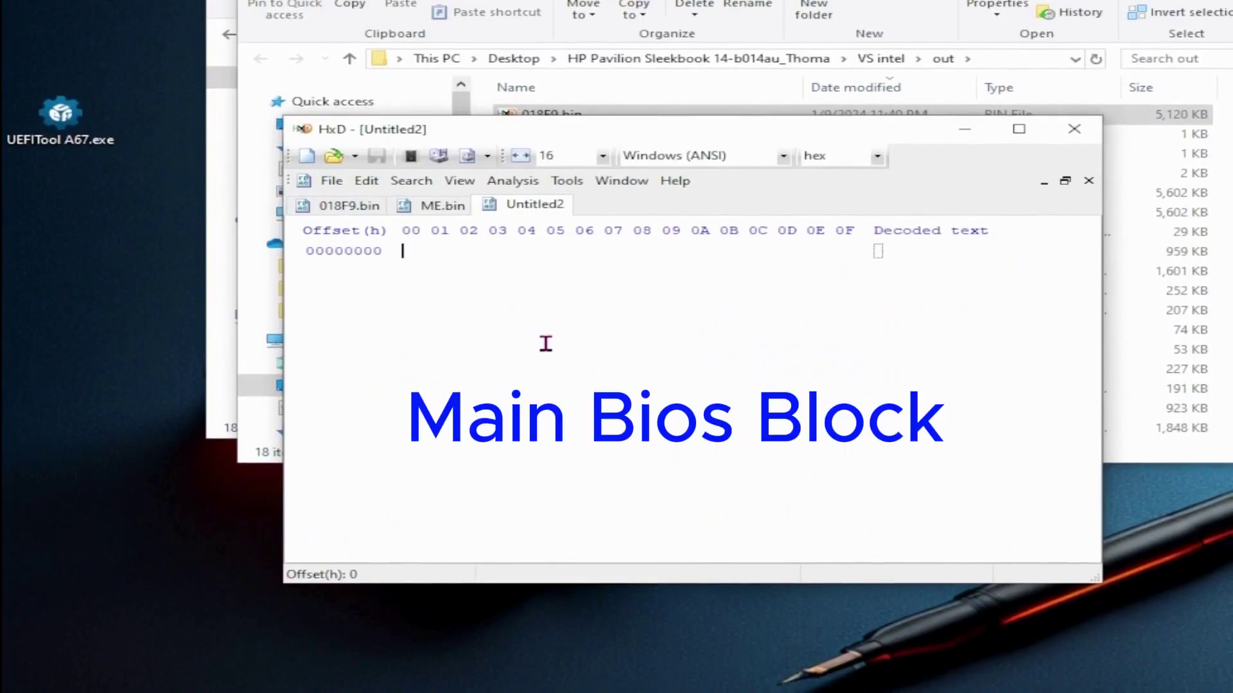
key(ctrl+v)
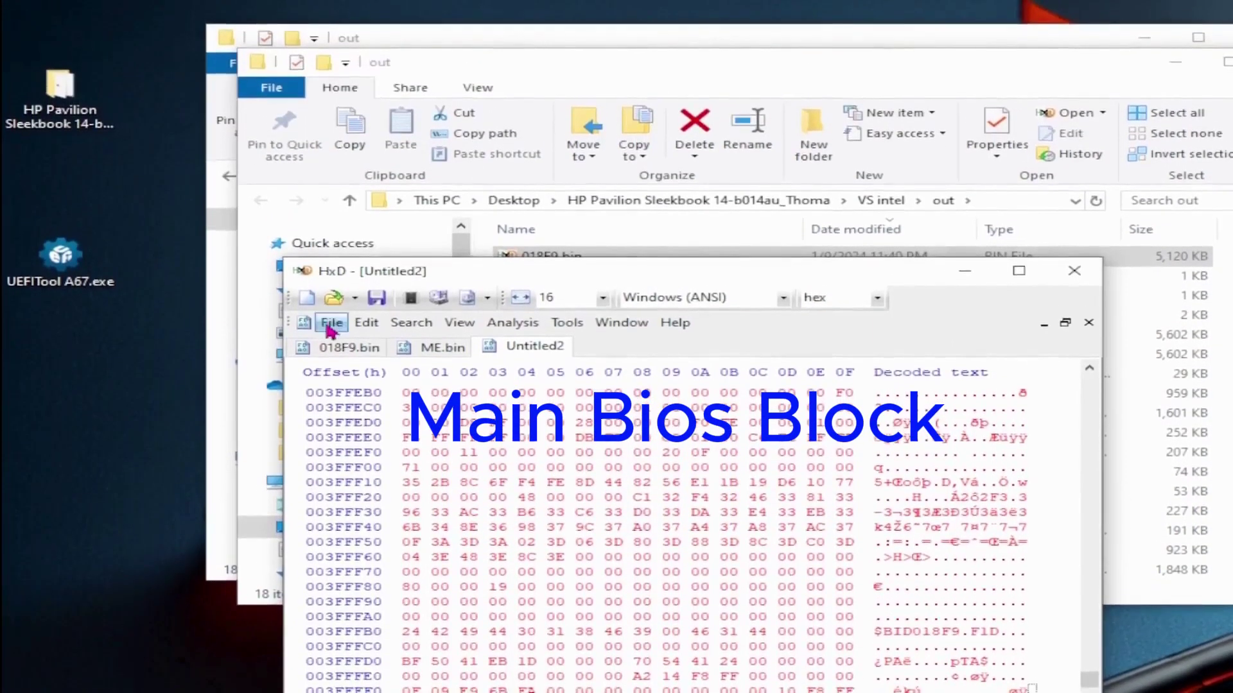
Step: Save the pasted main BIOS block as New Main BIOS Image.bin in the VS intel folder and close the hex editor
click(367, 180)
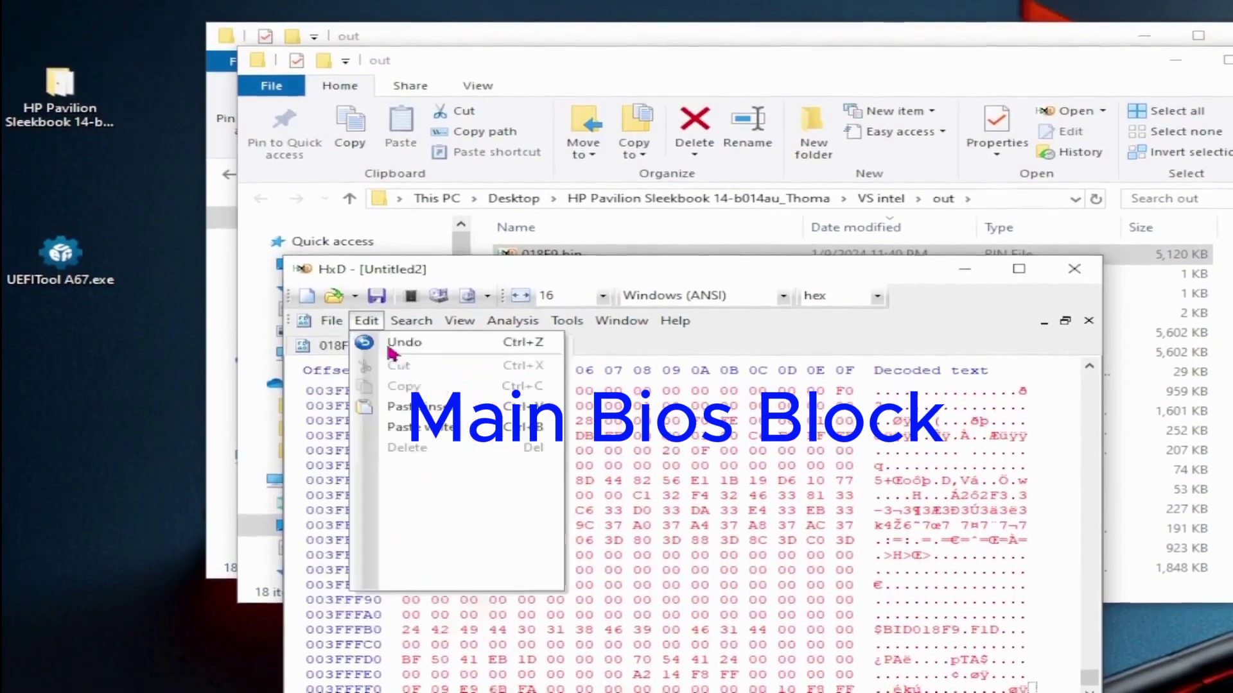
click(332, 267)
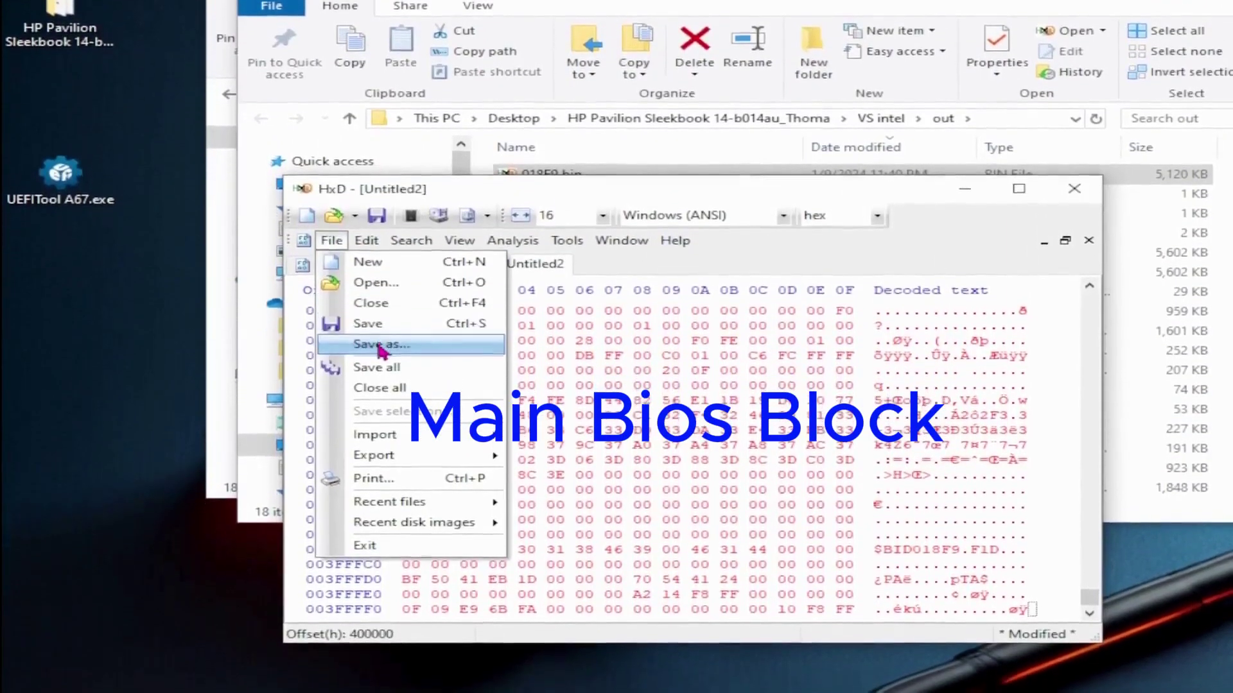
click(380, 345)
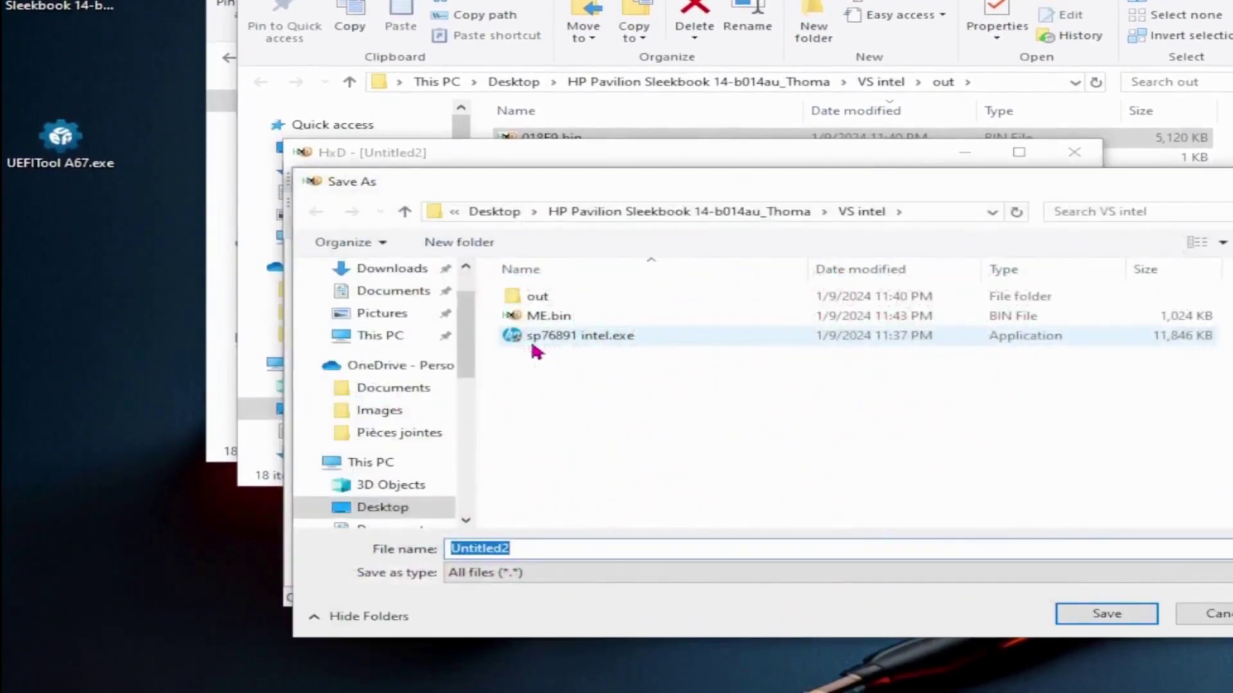
text(New Main BIOS Image.bin)
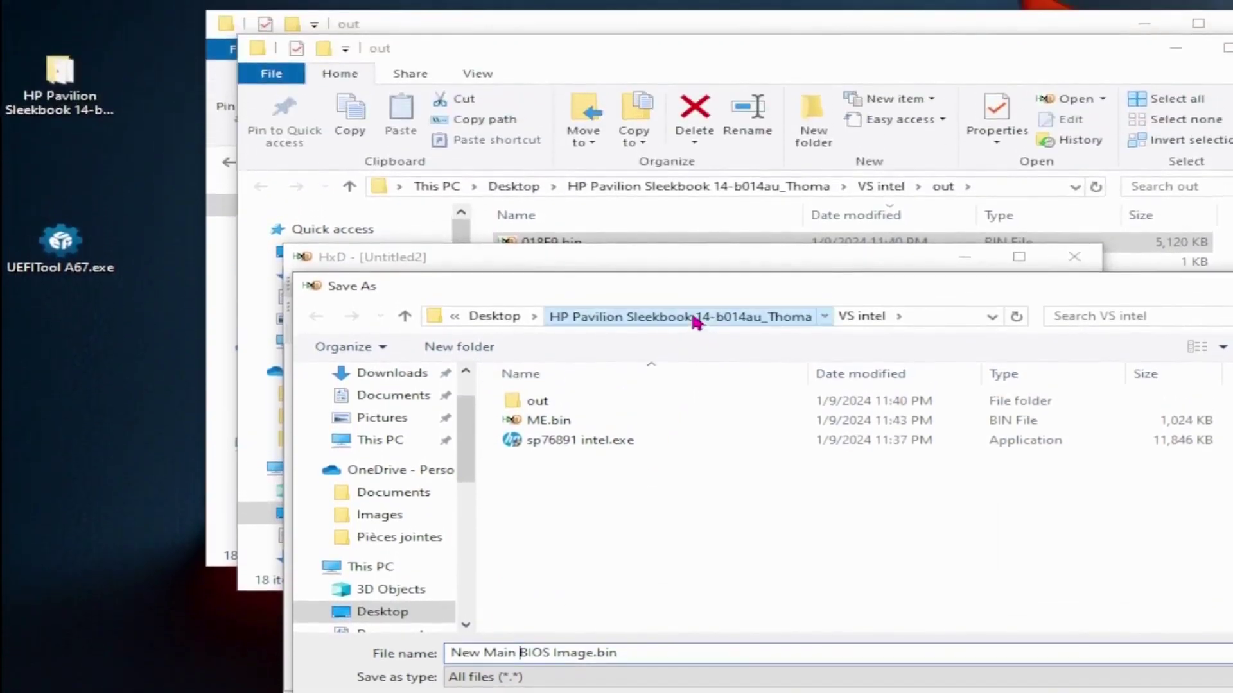
click(697, 96)
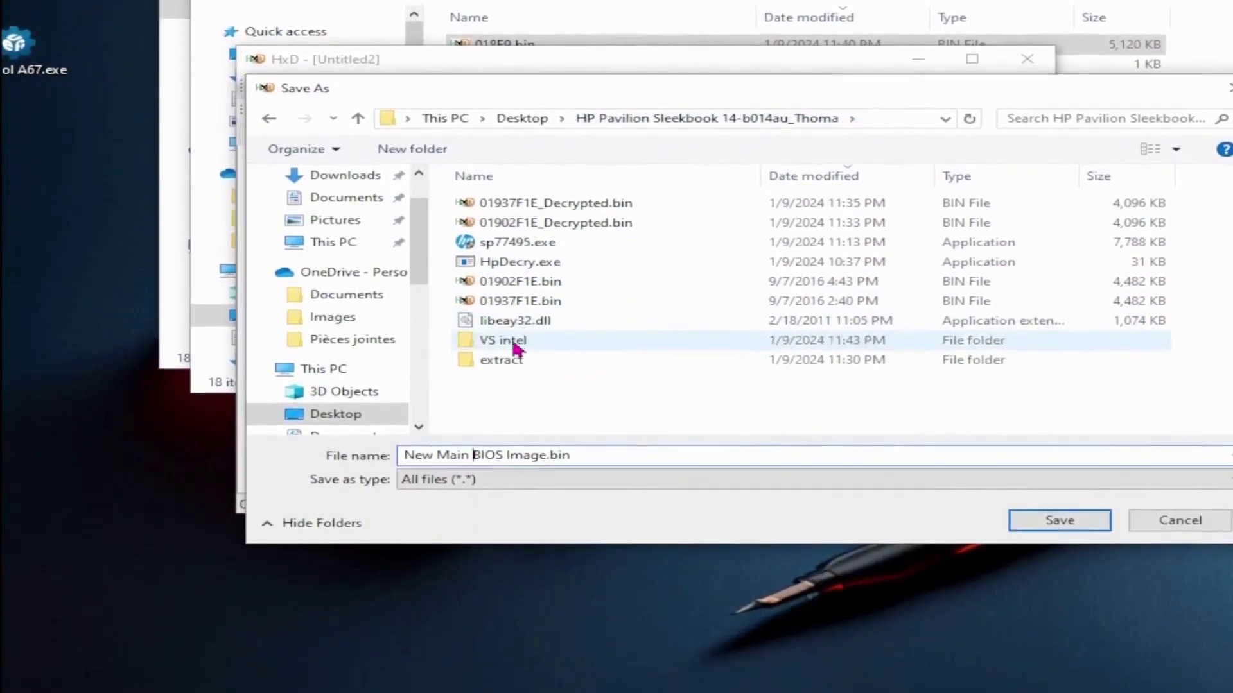
double_click(503, 540)
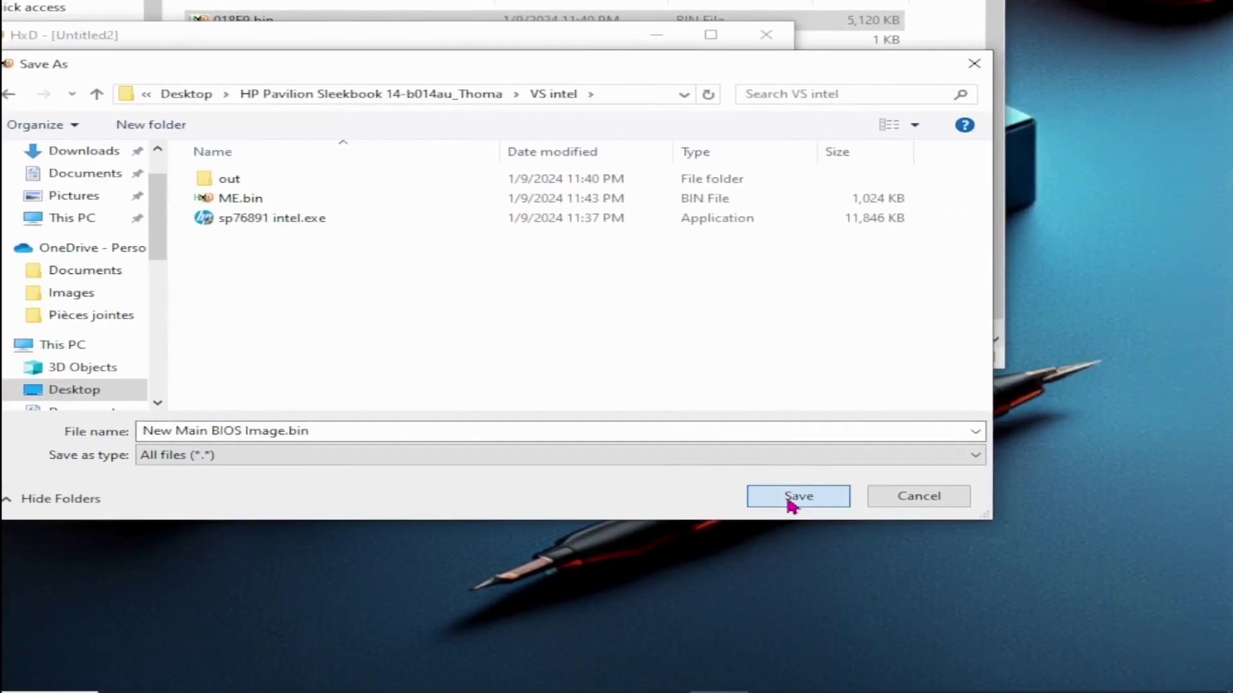
click(790, 502)
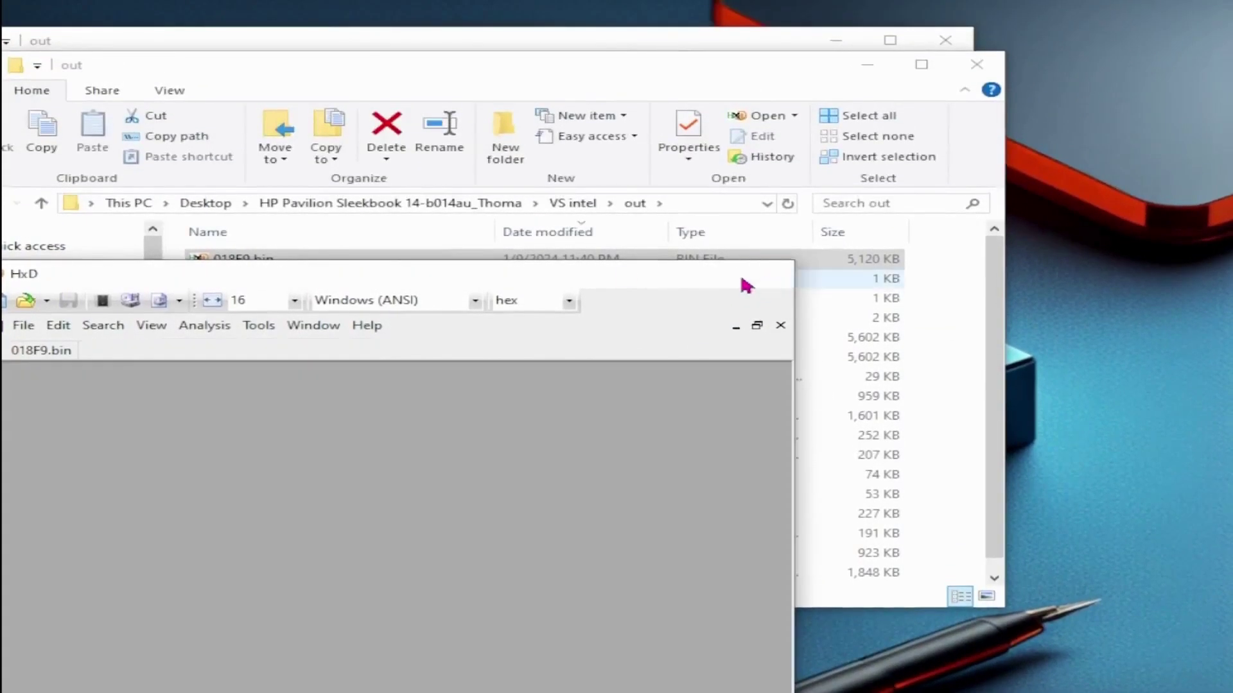
click(745, 285)
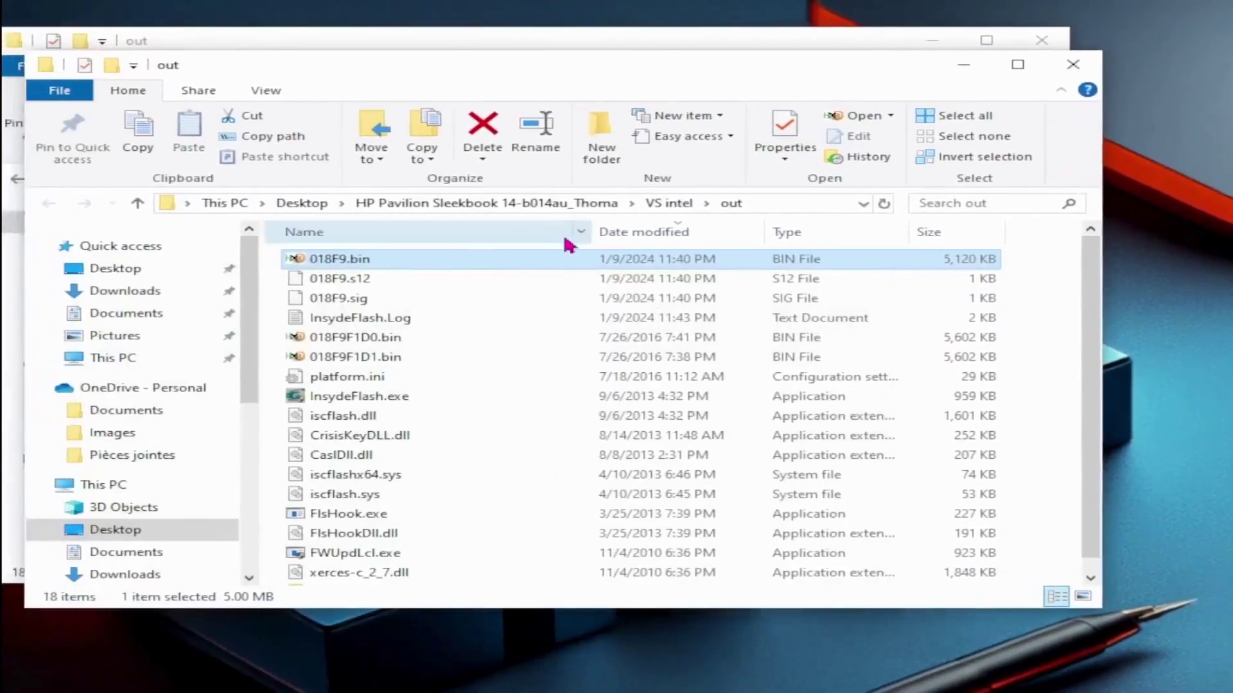
Step: Open ME.bin from the VS intel folder, examine its bytes from the beginning towards the end, and close it
click(674, 204)
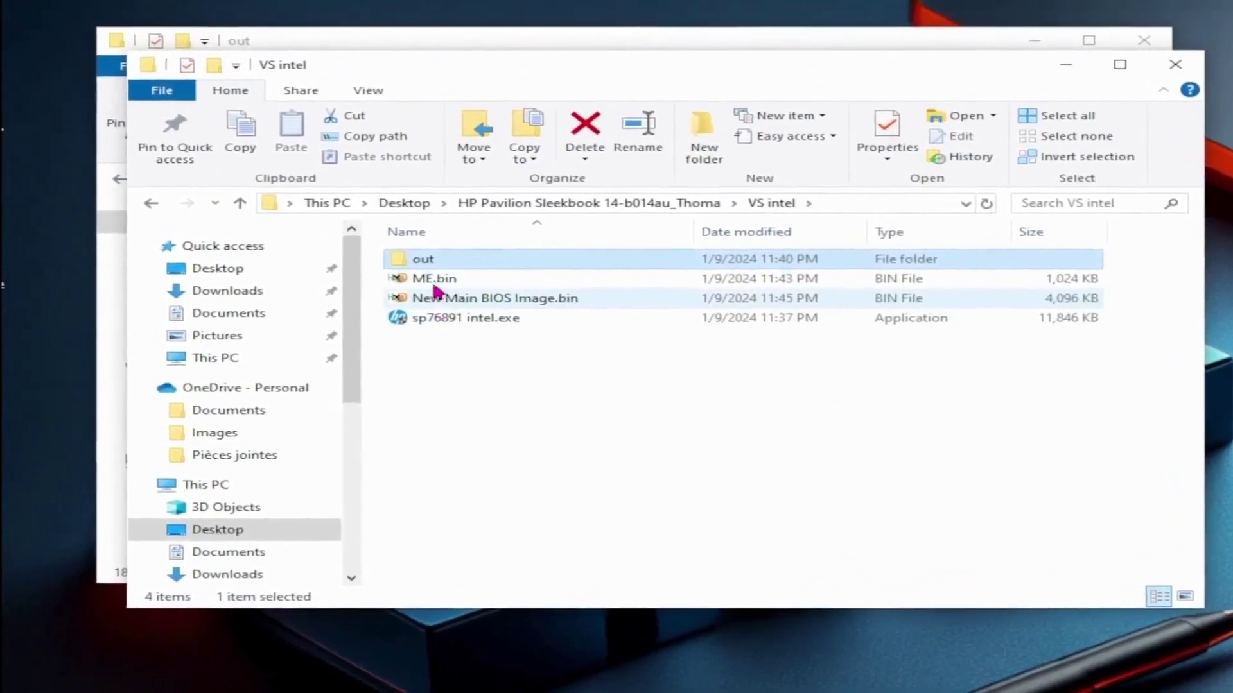
click(439, 278)
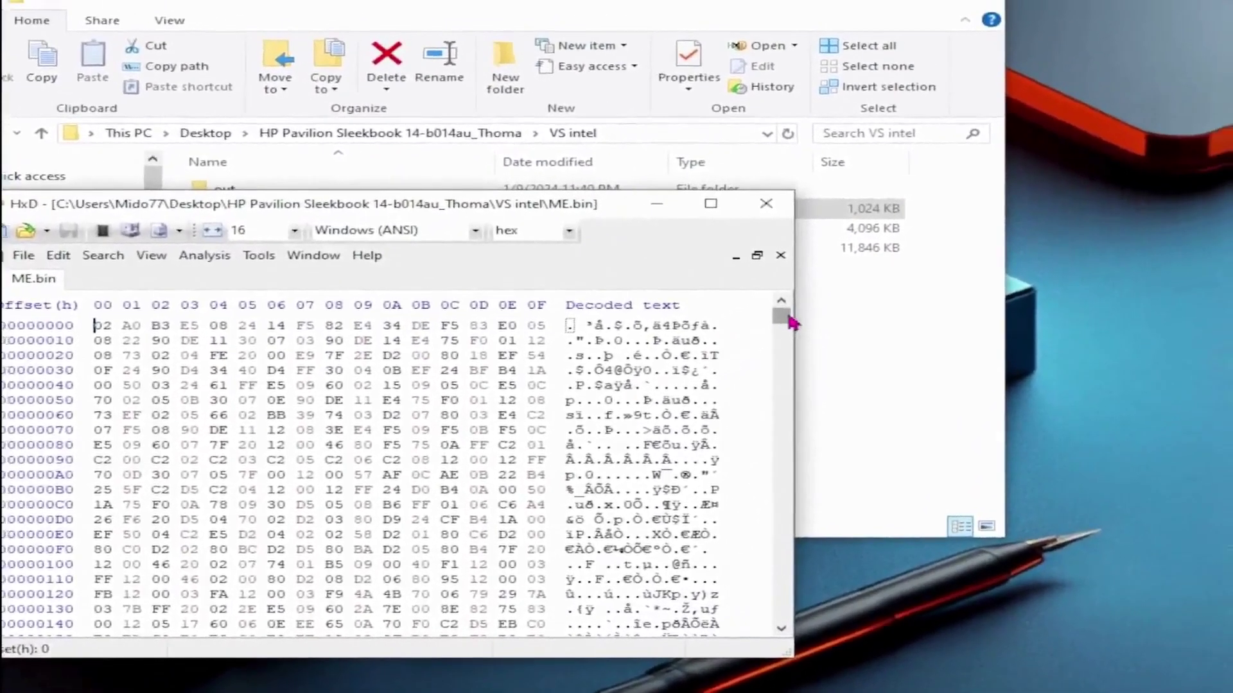
drag(979, 389, 978, 492)
drag(773, 374, 769, 571)
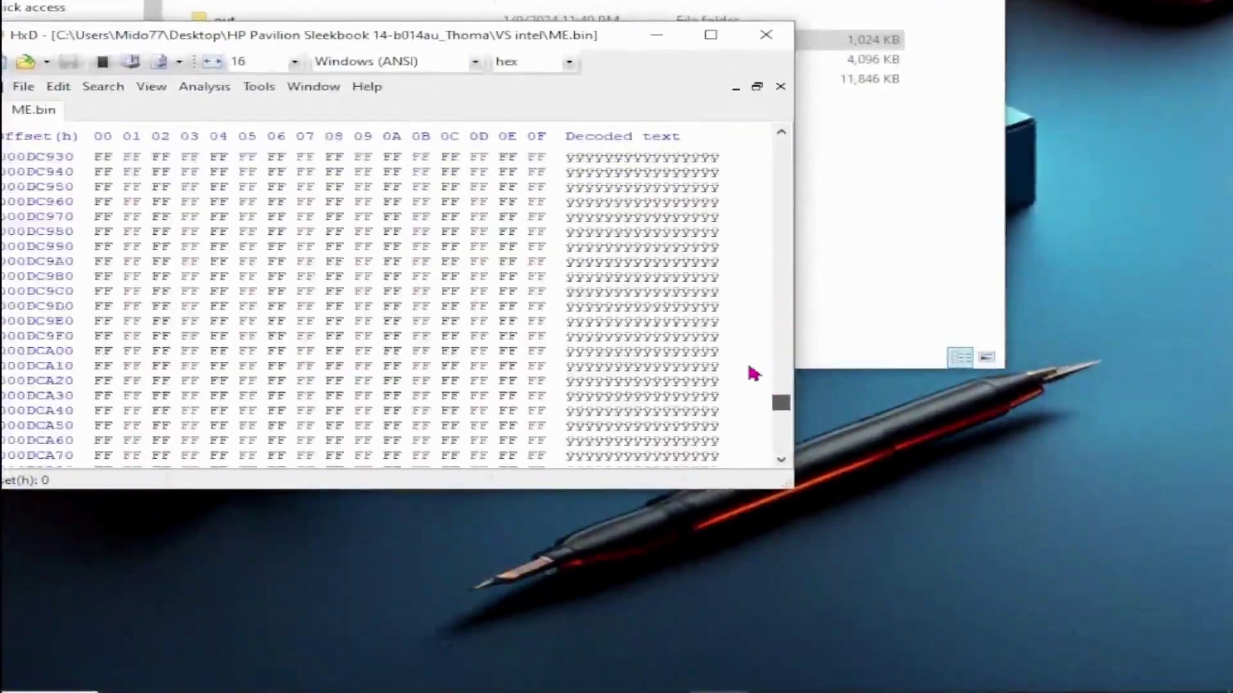
drag(781, 403, 781, 142)
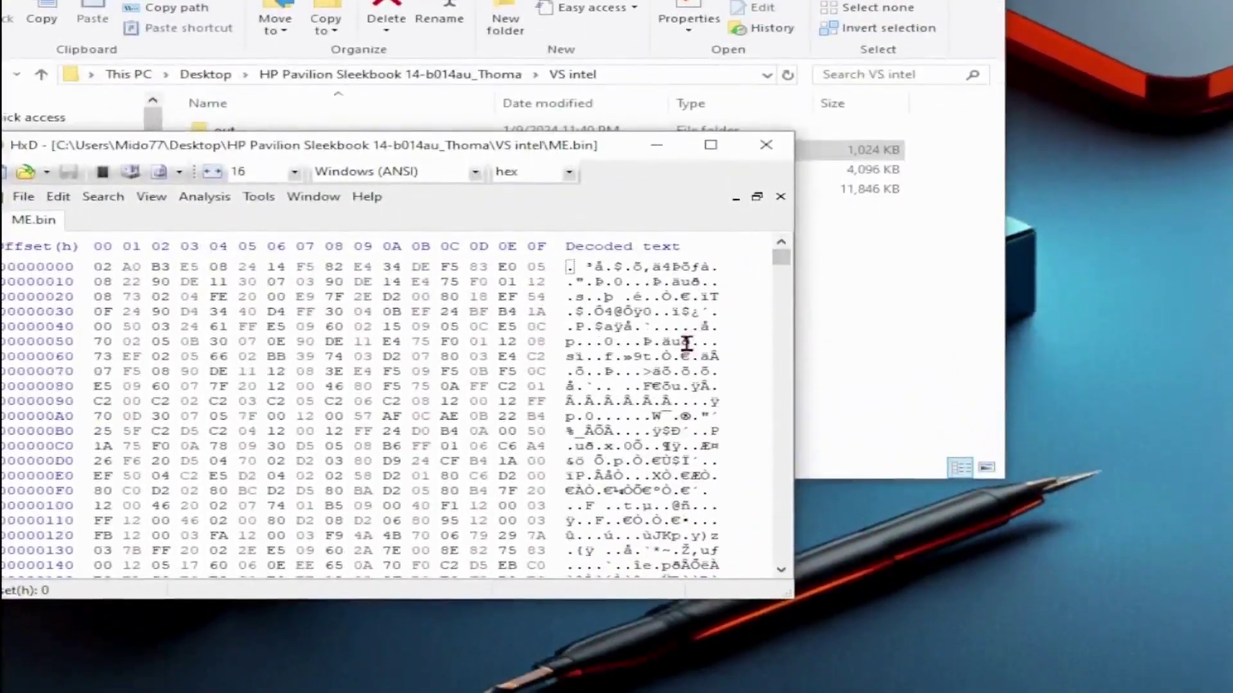
scroll(704, 328, down, 4)
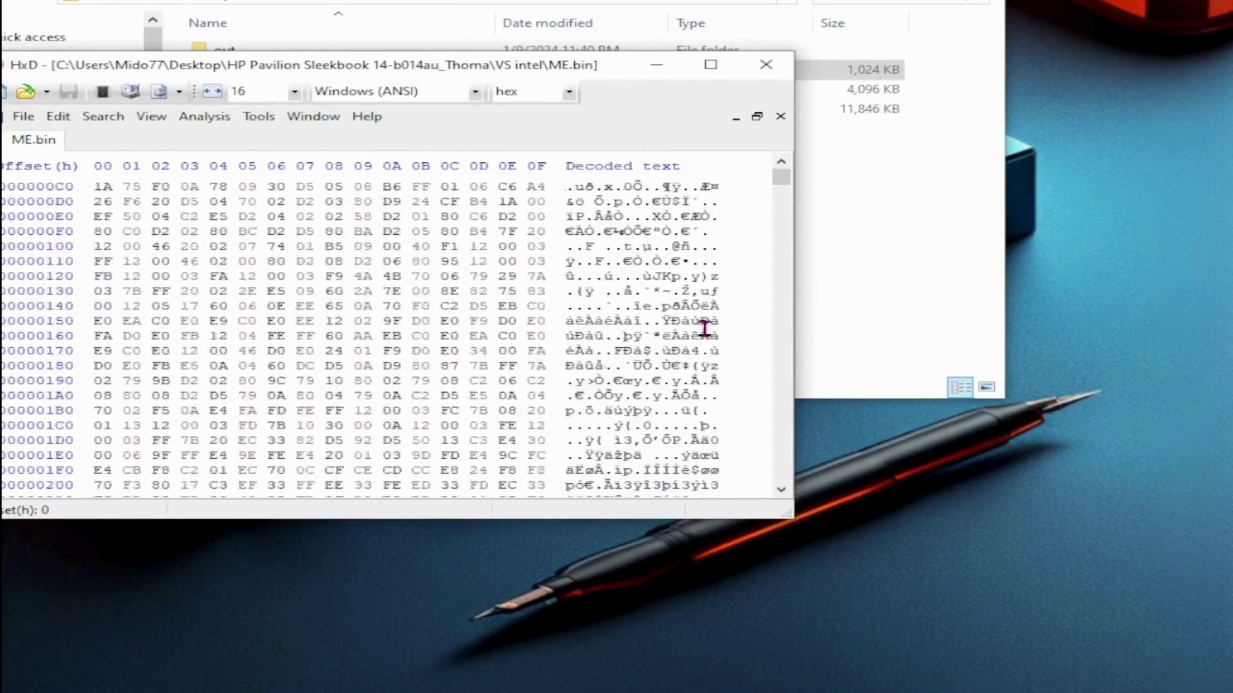
scroll(702, 328, down, 1)
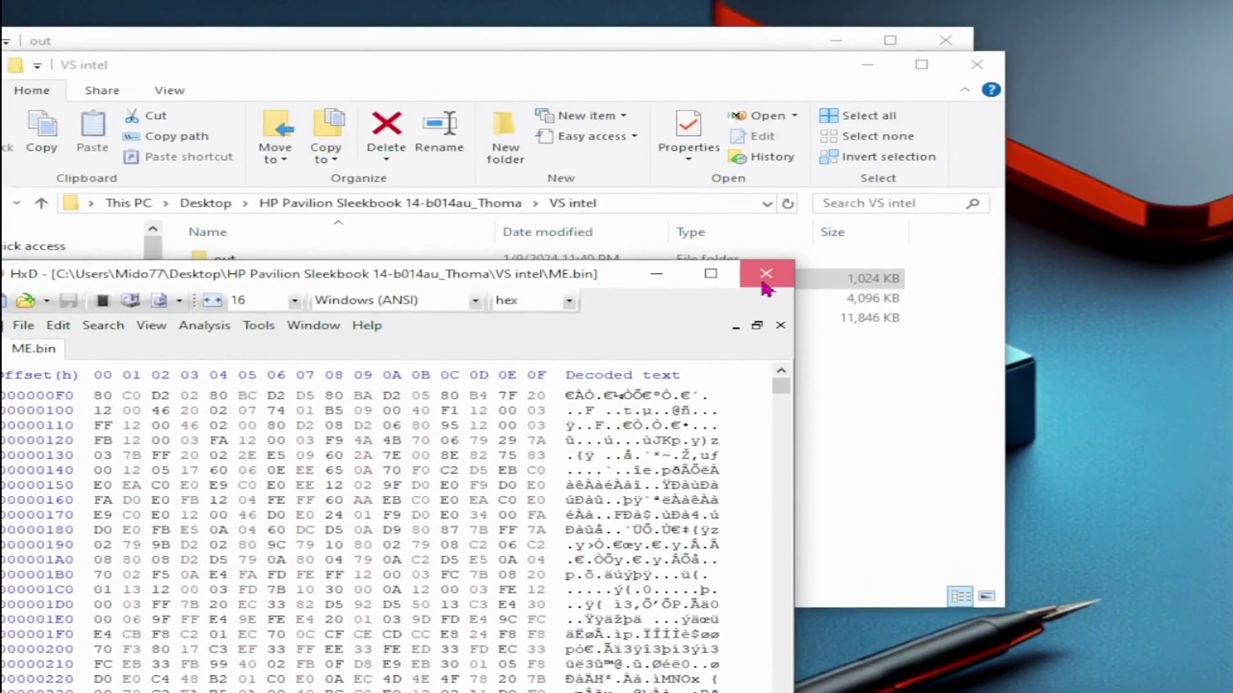
click(766, 275)
Step: Open New Main BIOS Image.bin, examine its first and last bytes, highlight the $BID018F9 identifier, and close the hex editor
double_click(253, 300)
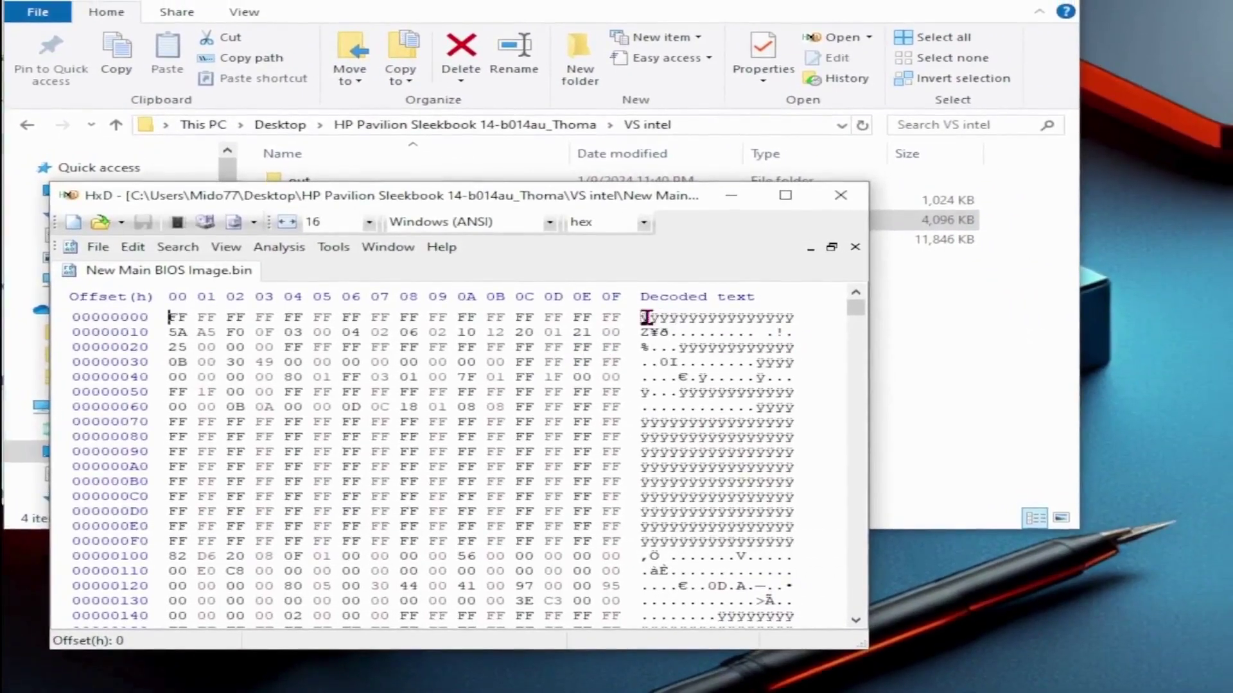
drag(646, 317, 712, 377)
drag(855, 310, 849, 648)
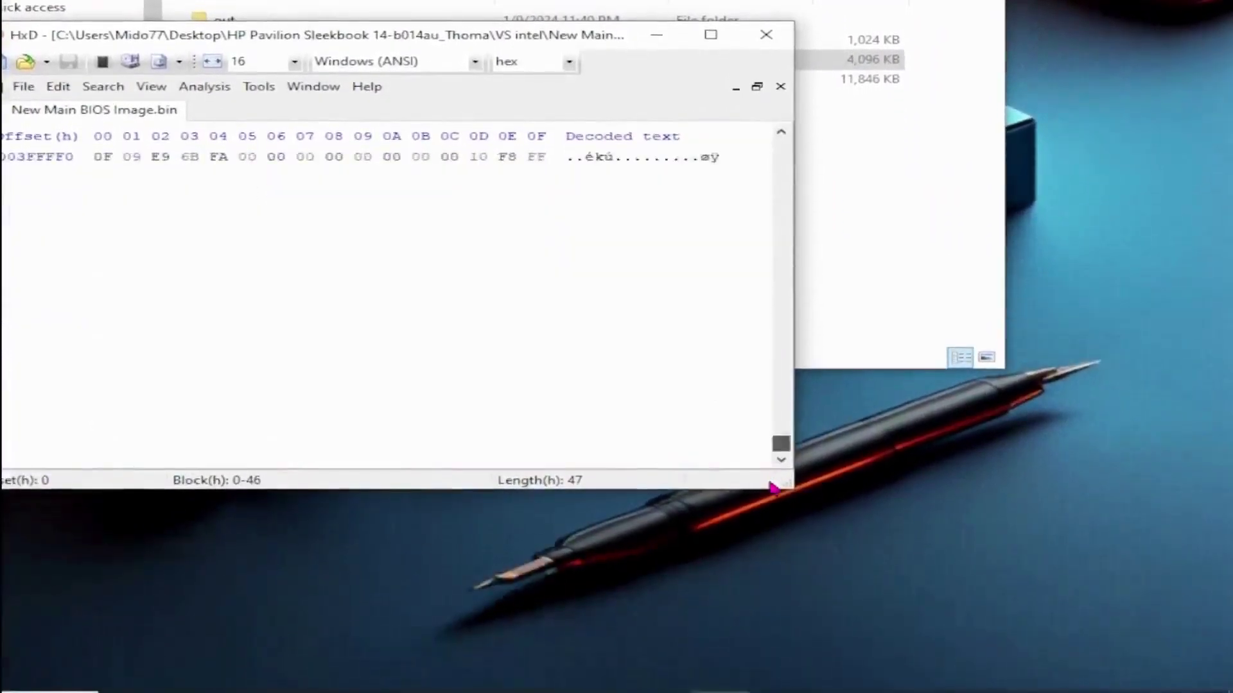
scroll(723, 279, up, 1)
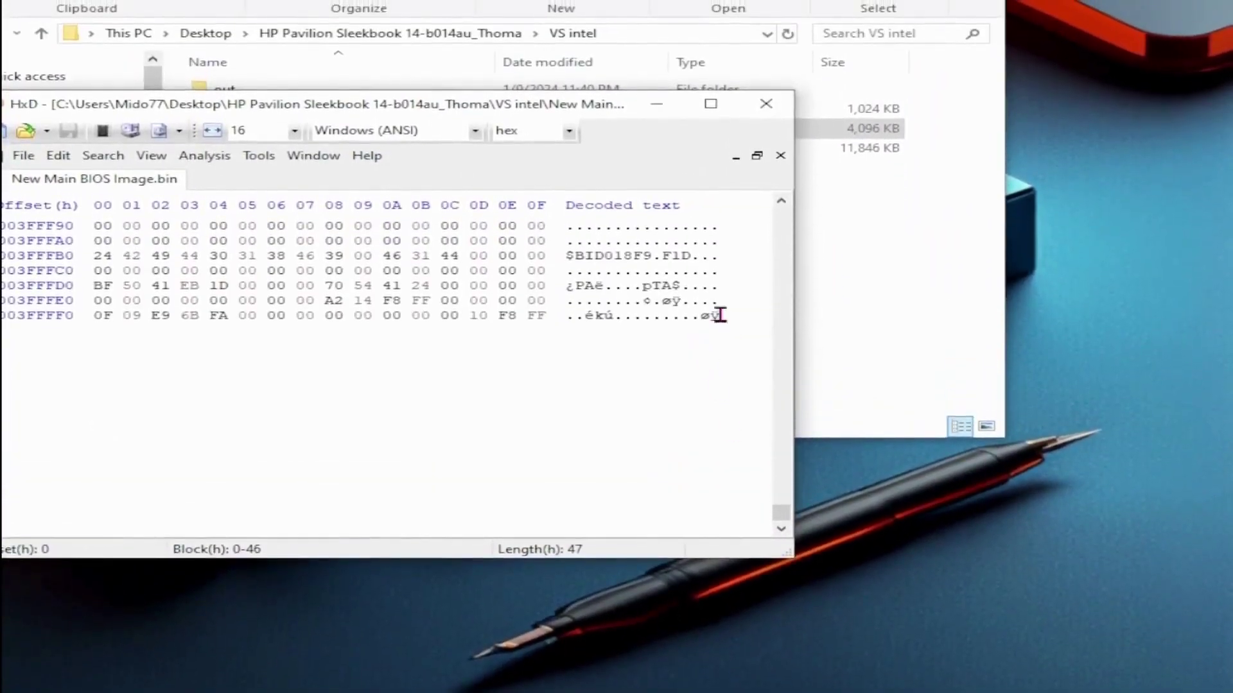
drag(717, 246, 450, 170)
drag(566, 323, 651, 323)
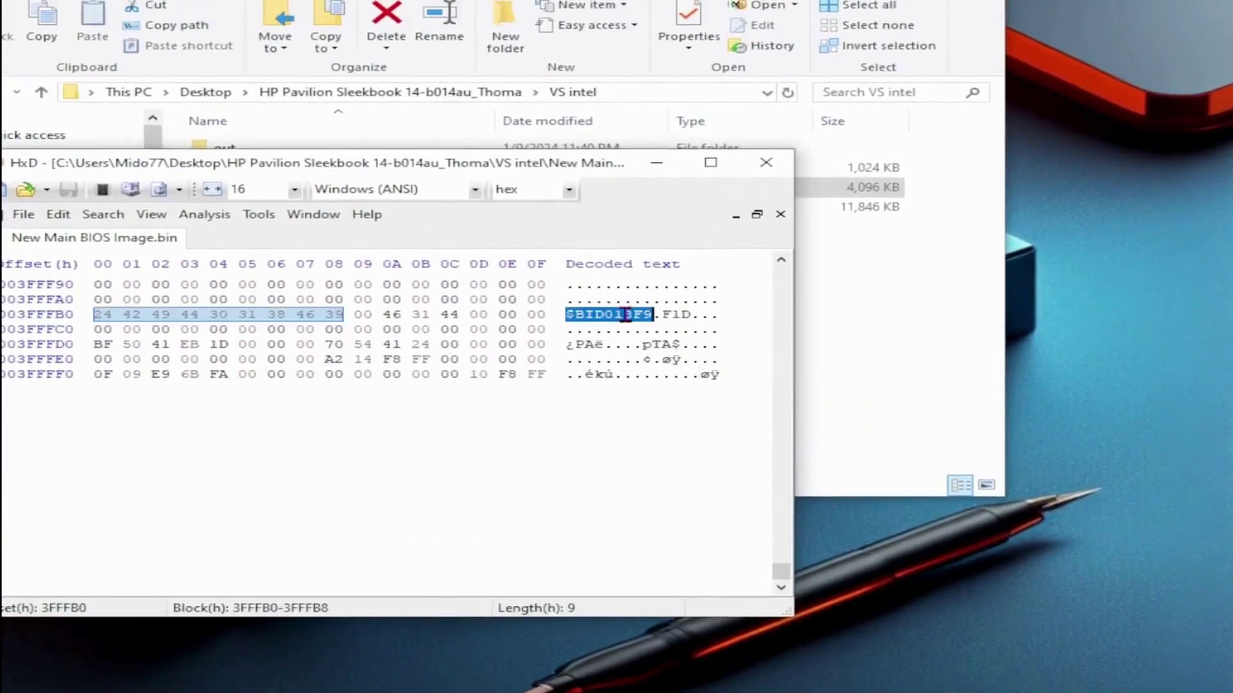
click(781, 295)
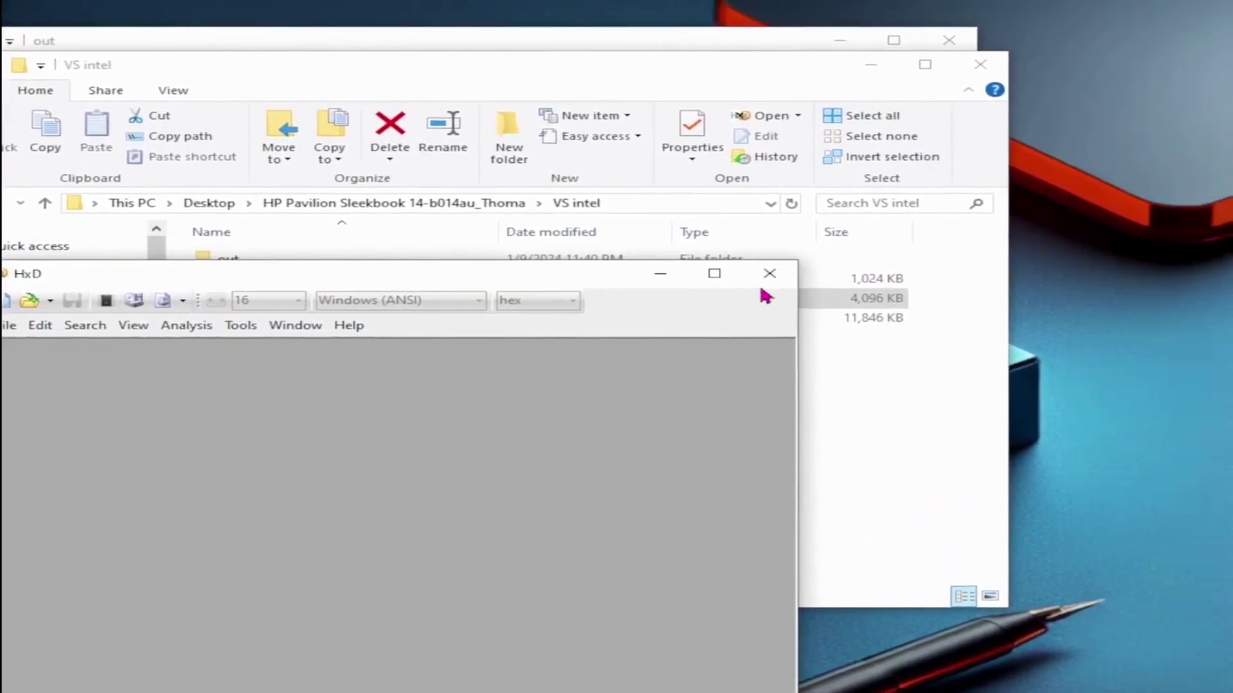
click(780, 274)
Step: Load New Main BIOS Image.bin into UEFITool, inspect its BIOS and ME regions, and close UEFITool
drag(311, 298, 61, 264)
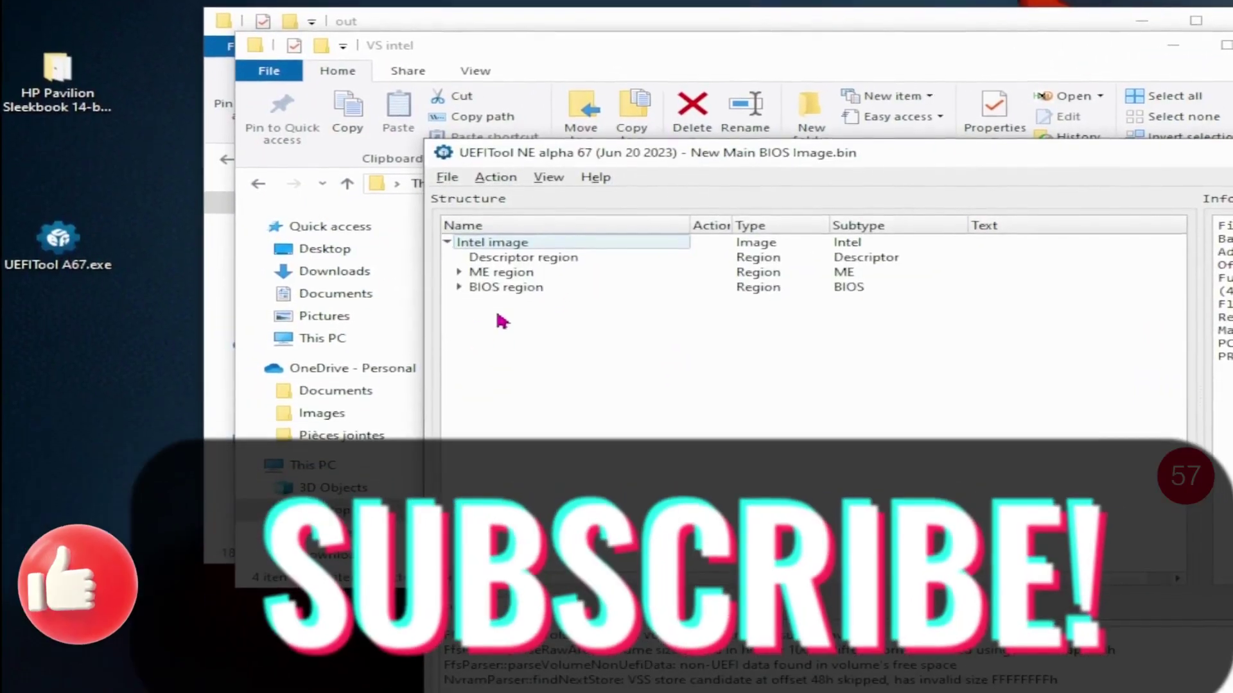
click(492, 307)
click(490, 294)
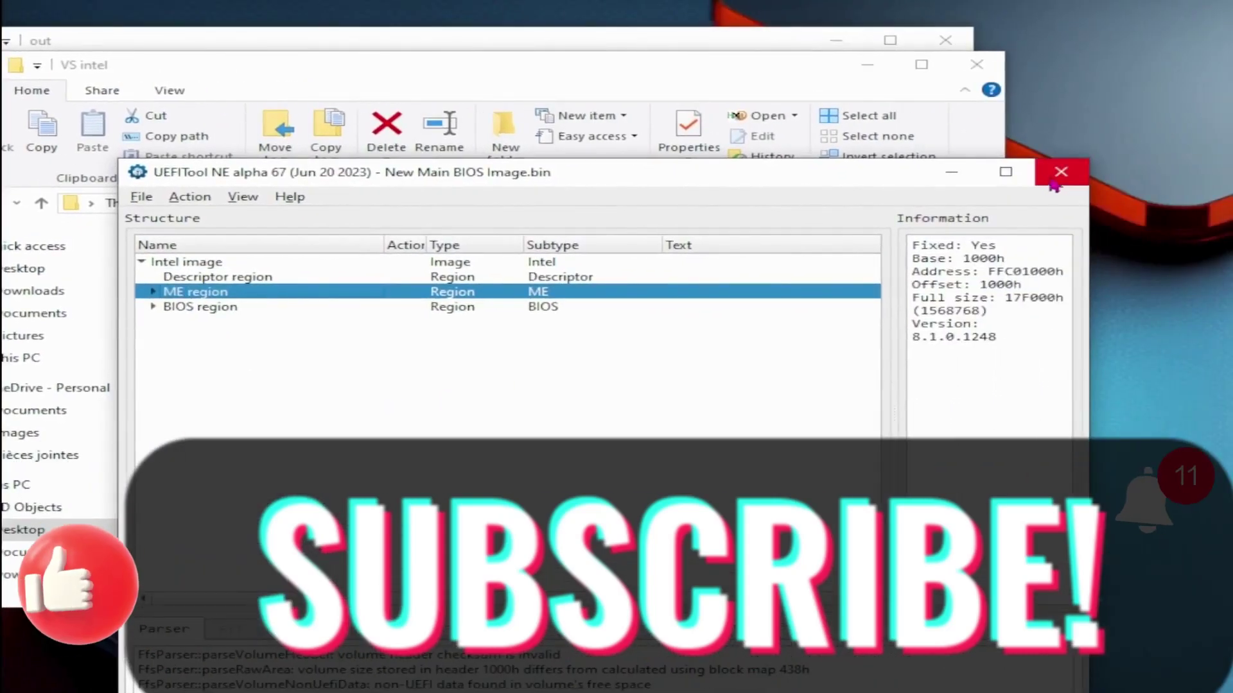
click(1053, 182)
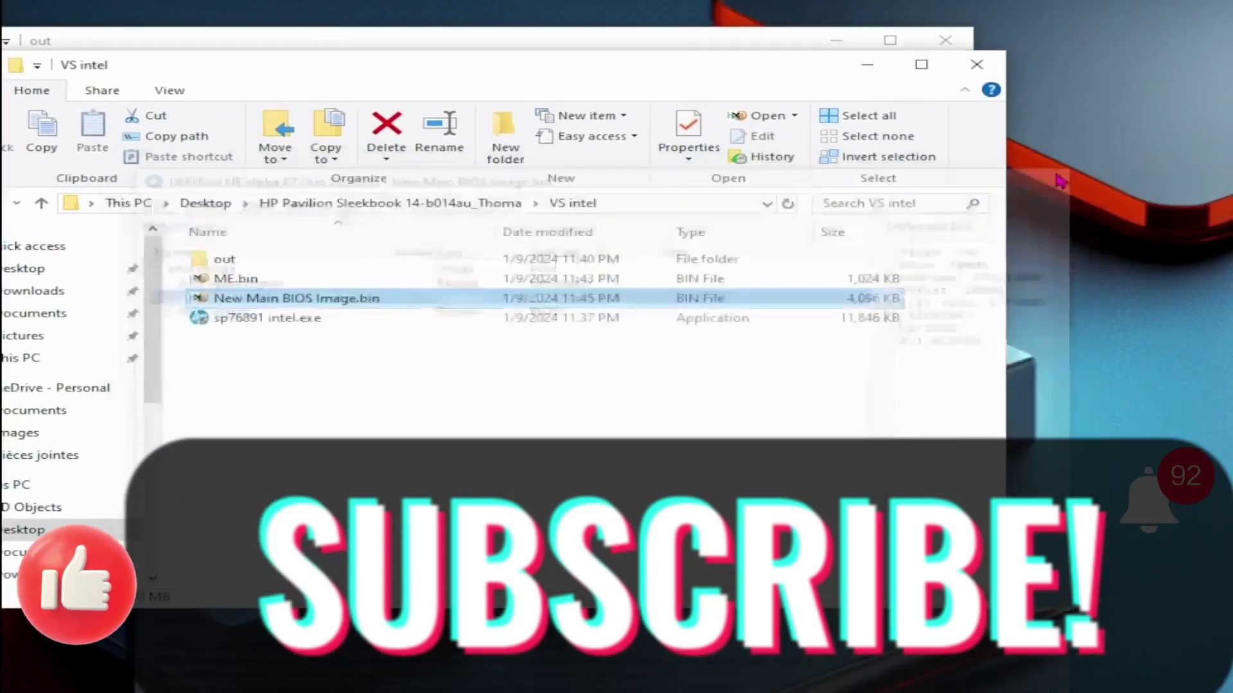